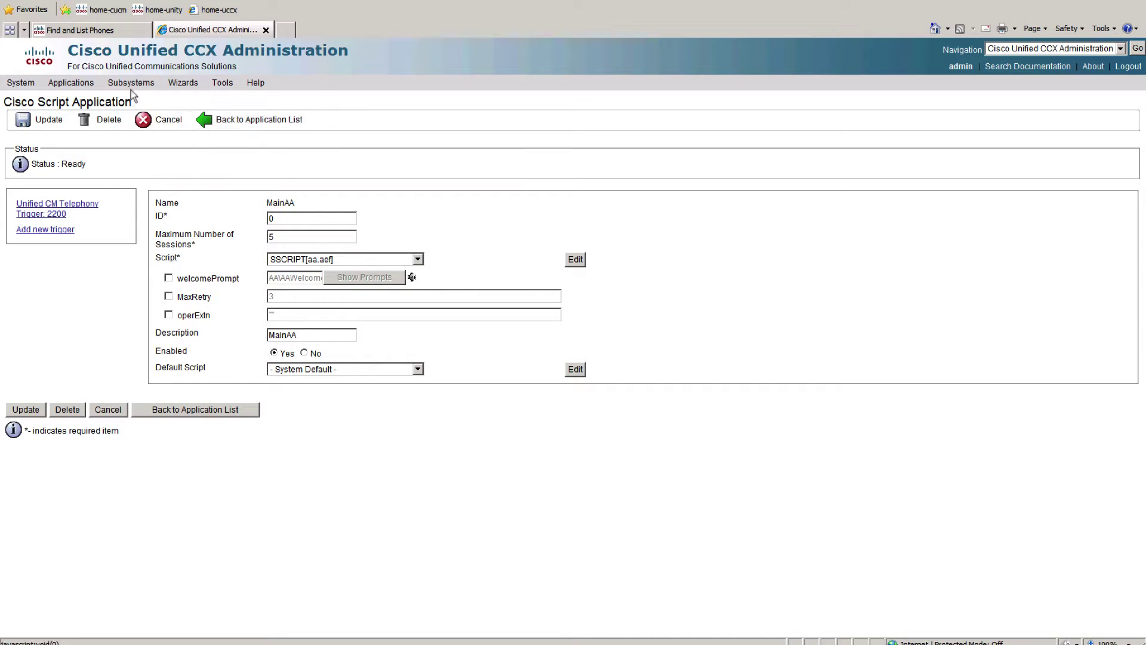
# Step: Start a new skill from the RmCm Skills list, then switch to the Notepad planning notes
pyautogui.moveTo(131, 82)
pyautogui.moveTo(154, 132)
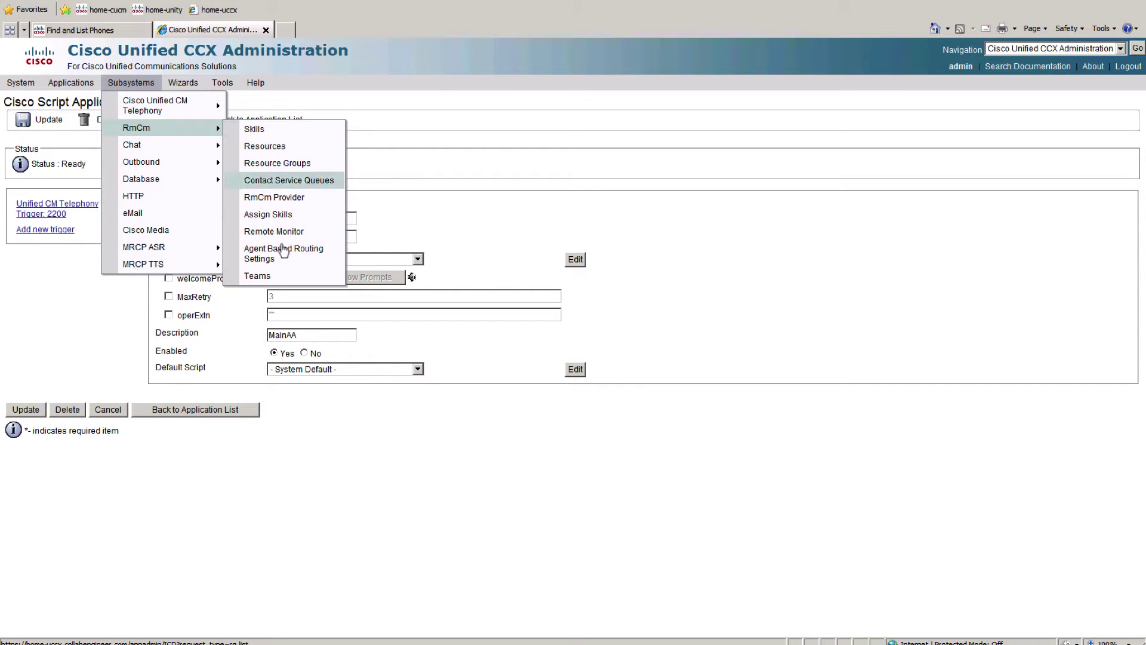
pyautogui.click(268, 132)
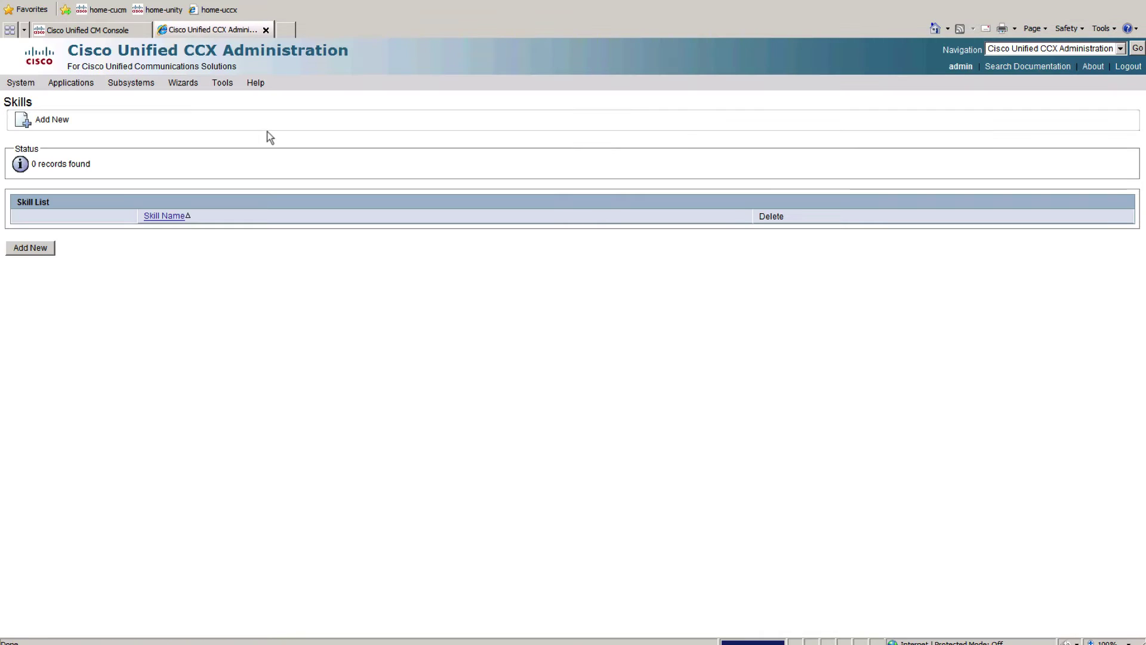
pyautogui.click(30, 248)
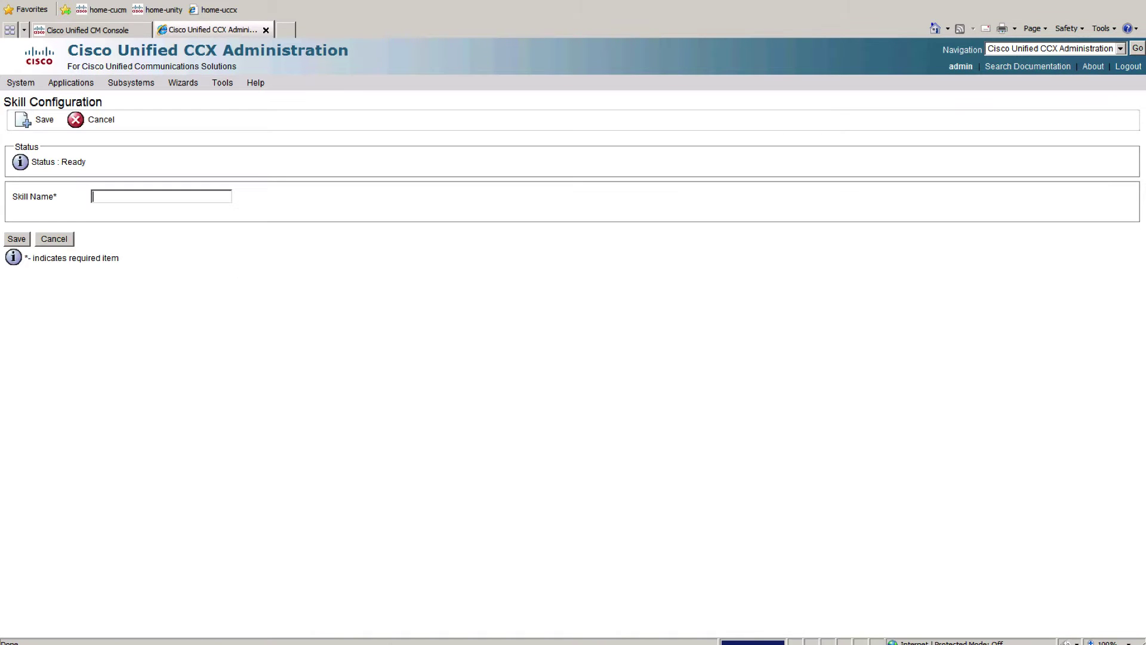
pyautogui.hotkey('alt', 'Tab')
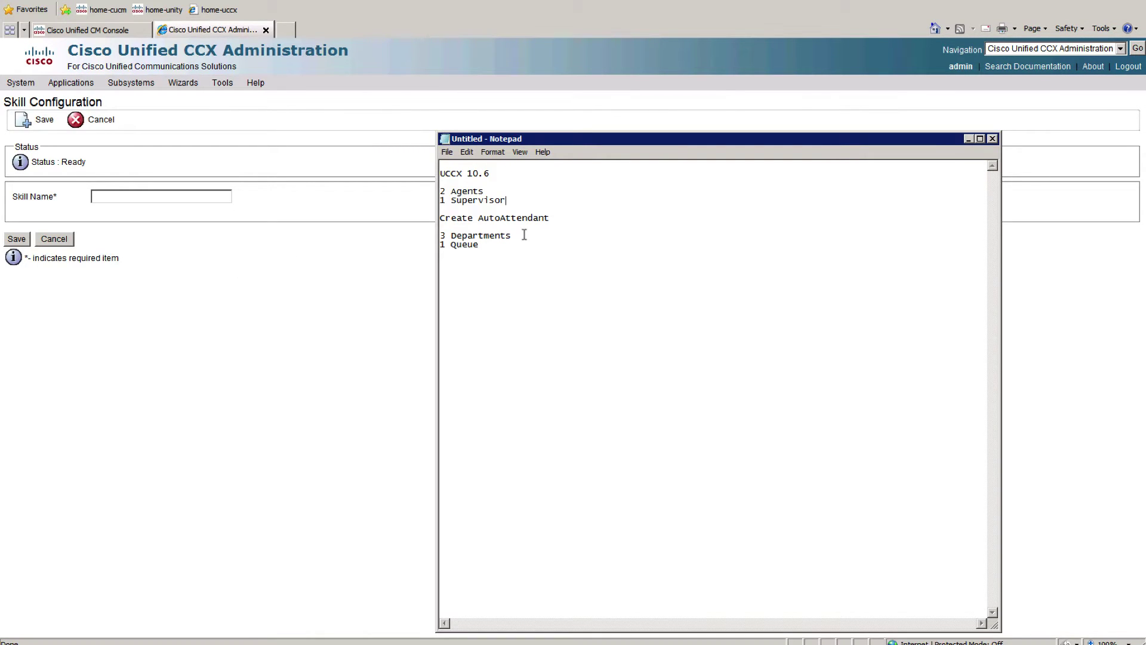
# Step: Add '- Sales' and '- IT' lines under 3 Departments in the notes
pyautogui.press('Return')
pyautogui.write('- Sales')
pyautogui.press('Return')
pyautogui.write('- IT')
pyautogui.press('Return')
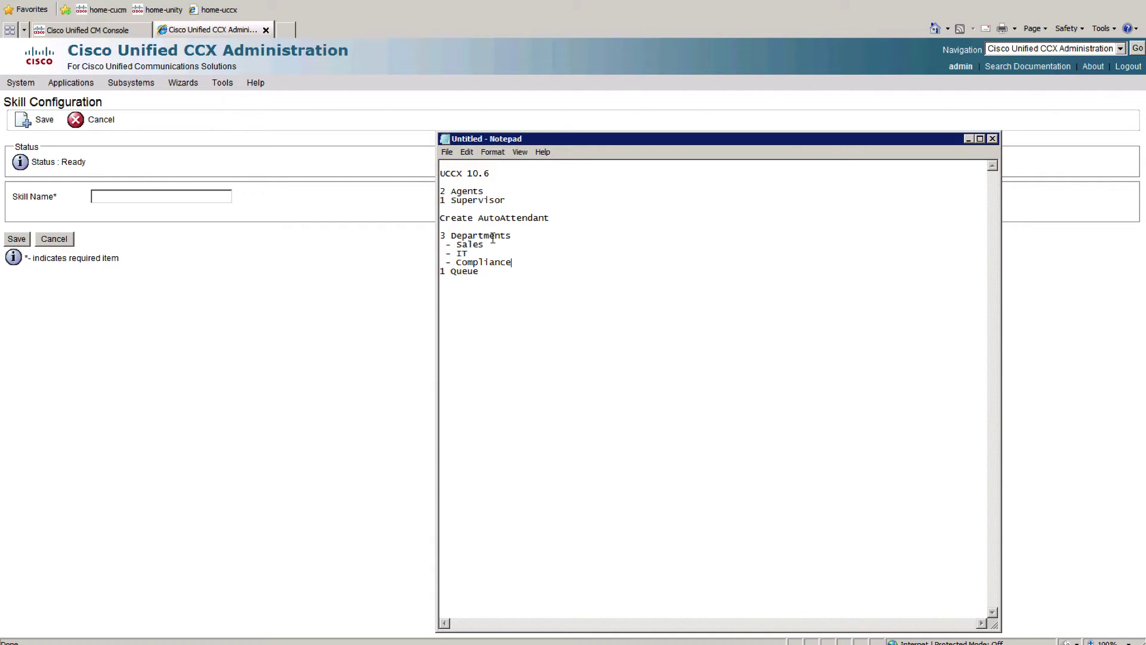
# Step: Annotate the department lines with (queue), (extension transfer) and (Voicemail)
pyautogui.click(269, 289)
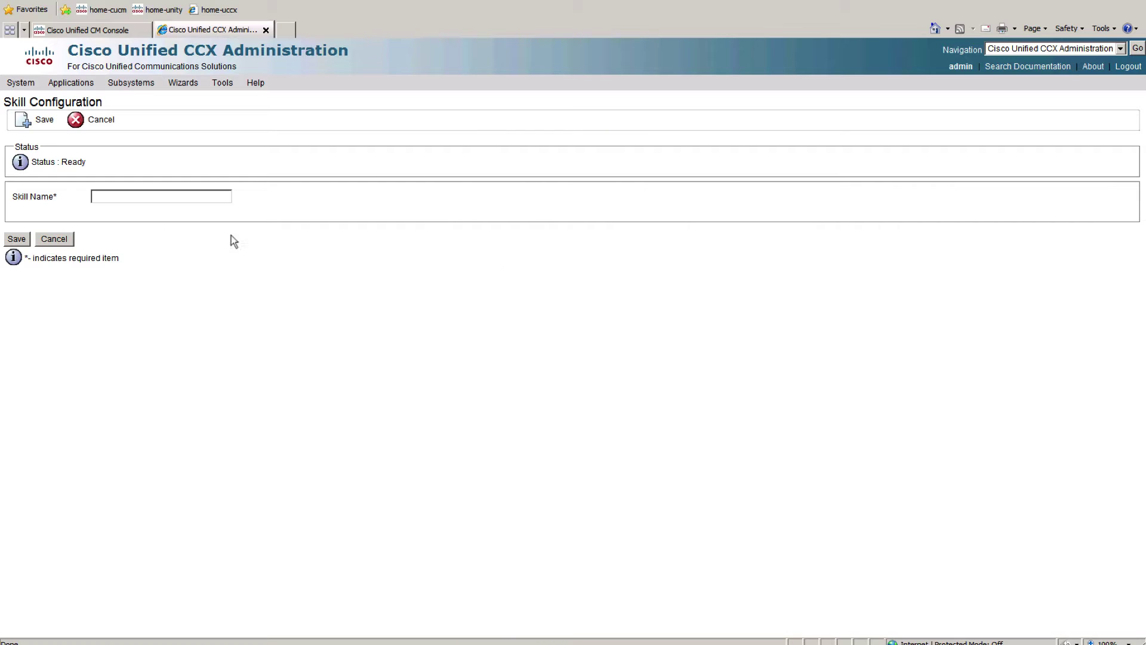
pyautogui.hotkey('alt', 'Tab')
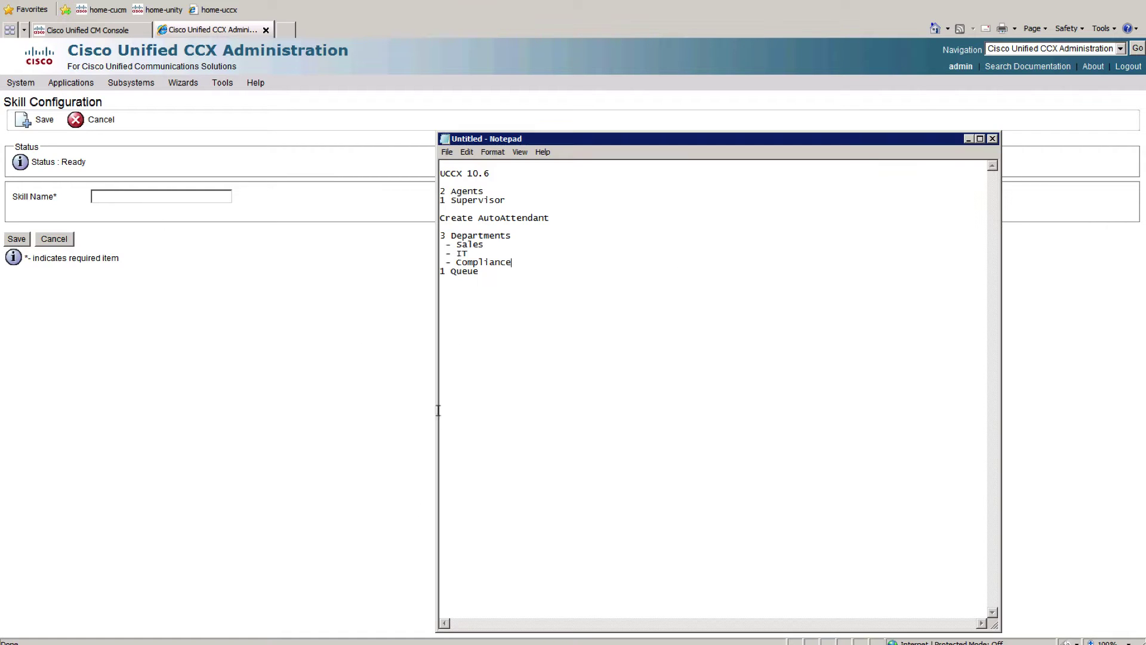
pyautogui.moveTo(446, 244); pyautogui.dragTo(460, 246)
pyautogui.doubleClick(474, 245)
pyautogui.doubleClick(461, 253)
pyautogui.doubleClick(486, 263)
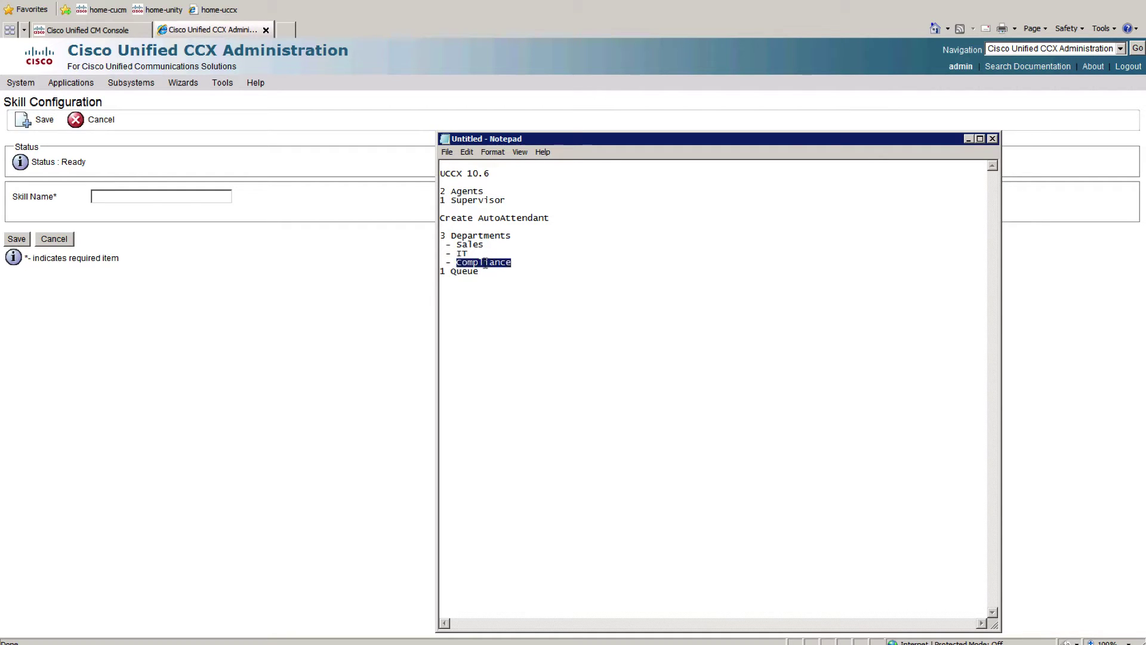
pyautogui.click(502, 246)
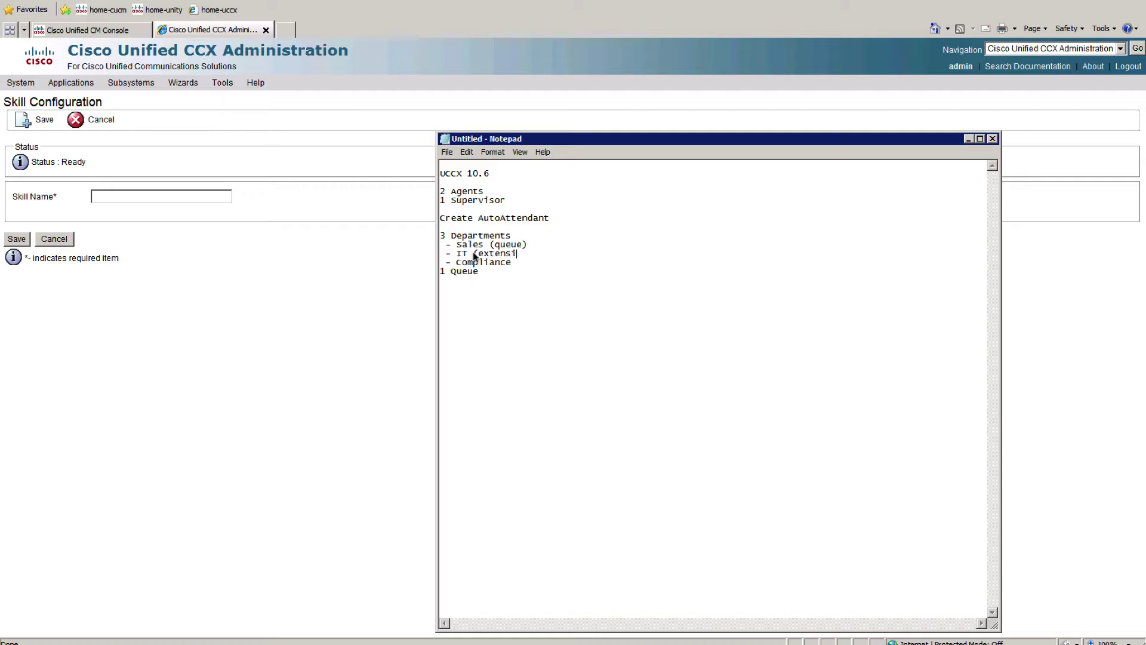
pyautogui.write('sfer)')
pyautogui.write('mail')
# Step: Save the skill 'sales', then create and save a resource group also named 'sales'
pyautogui.click(184, 201)
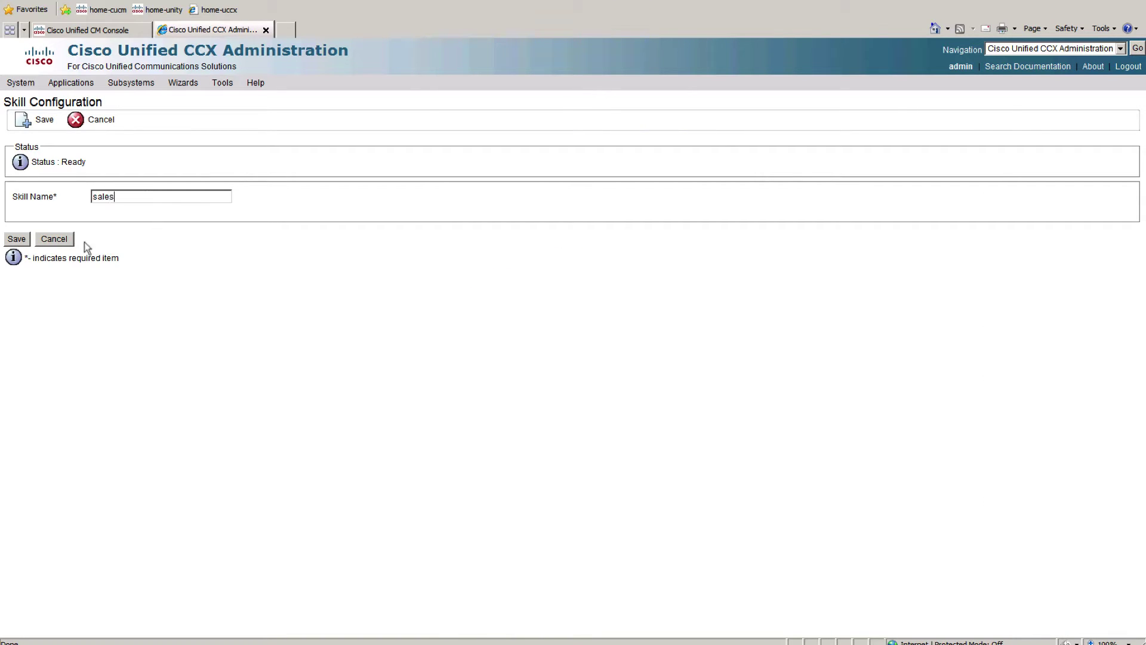
pyautogui.click(16, 238)
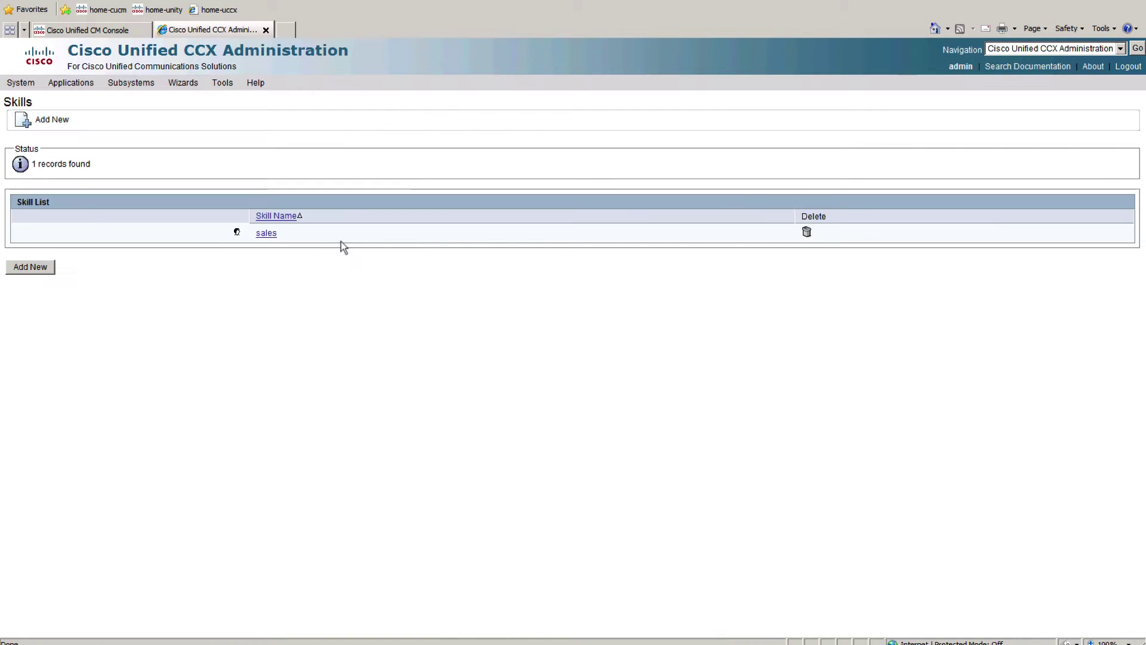
pyautogui.moveTo(138, 83)
pyautogui.moveTo(189, 132)
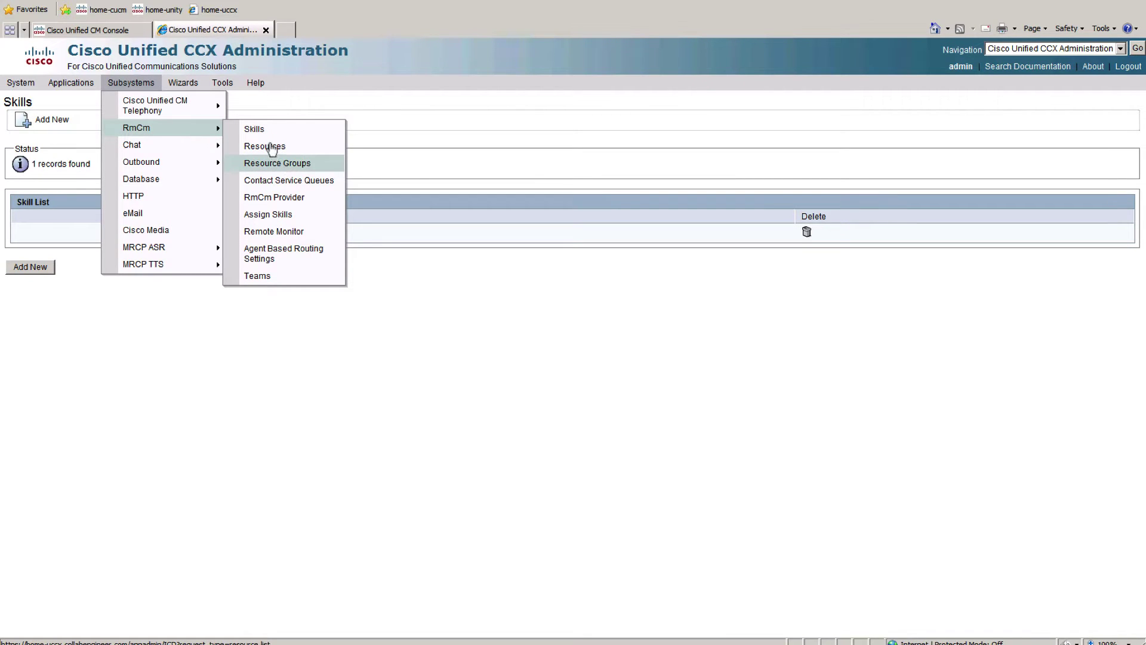
pyautogui.click(292, 171)
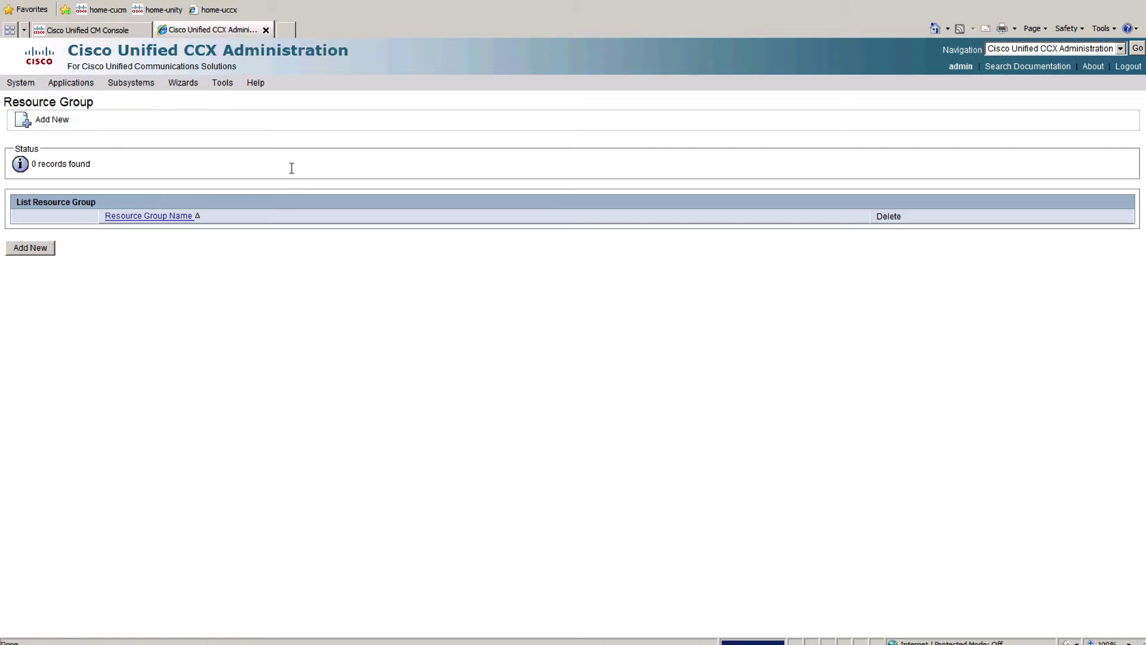
pyautogui.click(30, 249)
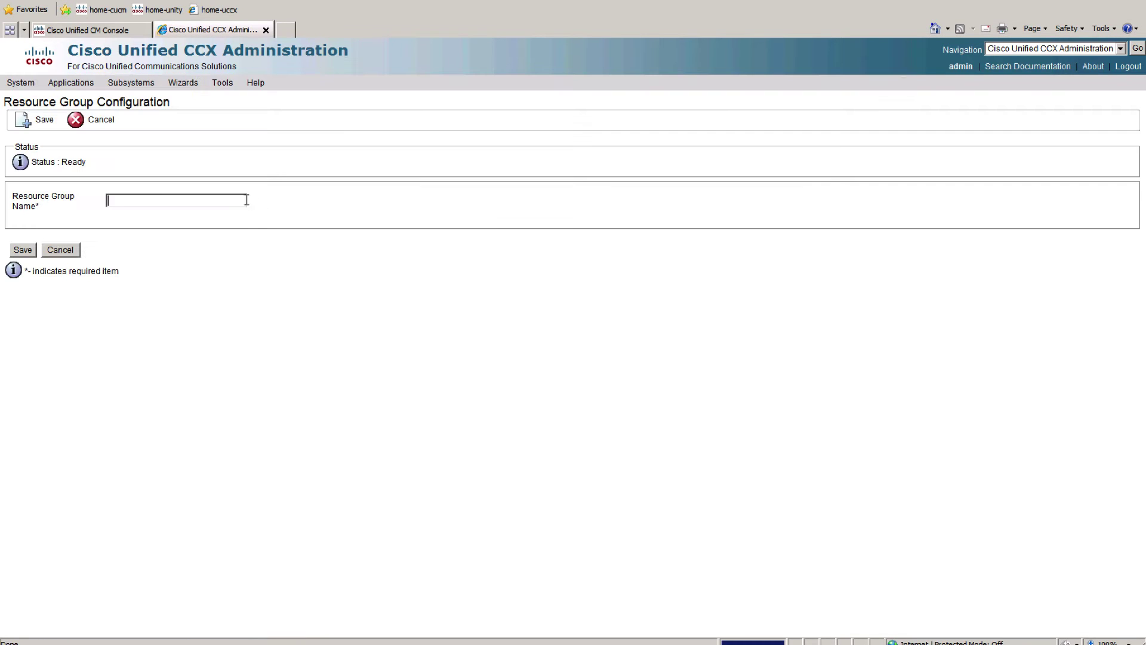
pyautogui.click(31, 250)
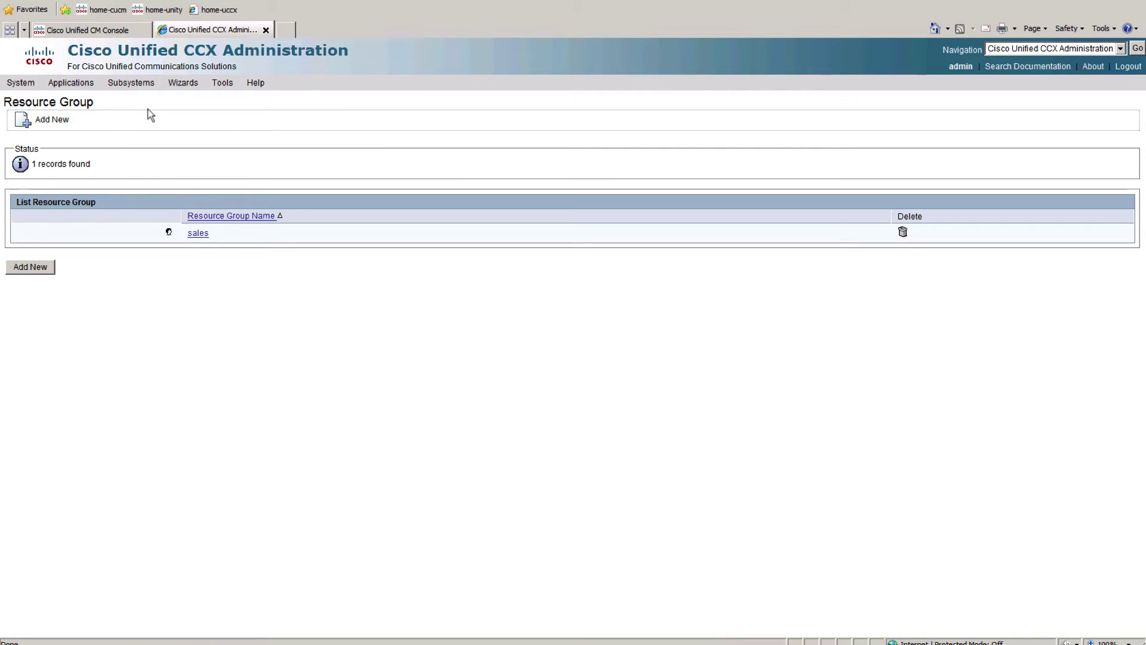
# Step: Start a contact service queue named 'sales' using the Resource Skills selection model
pyautogui.moveTo(132, 82)
pyautogui.moveTo(177, 126)
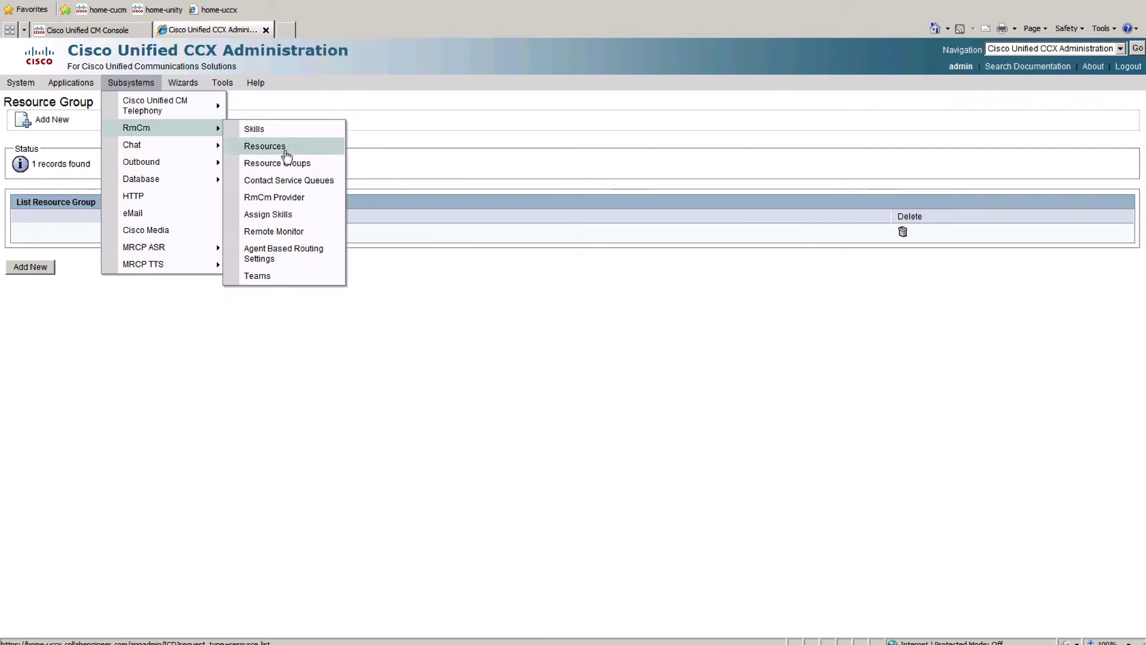
pyautogui.click(290, 181)
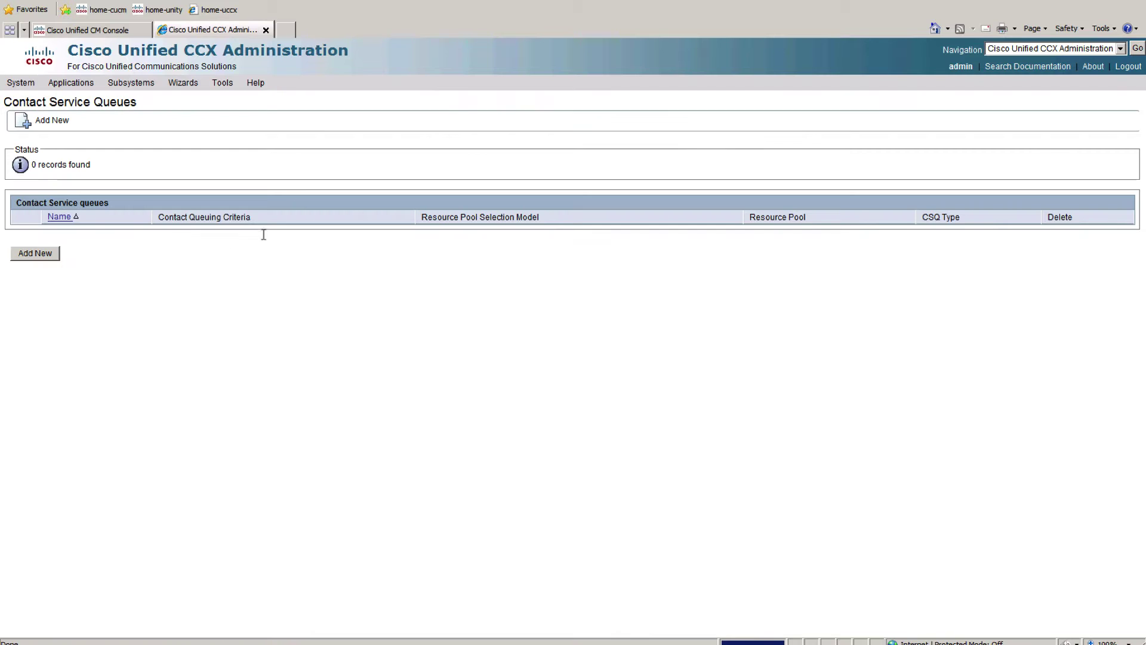
pyautogui.click(44, 253)
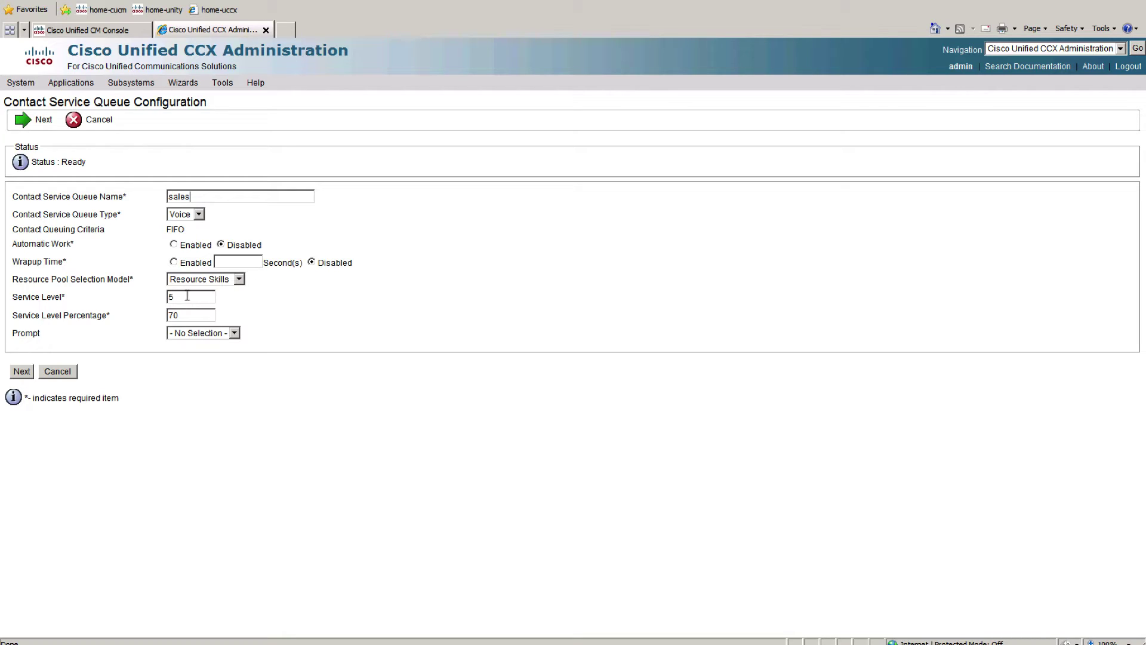
pyautogui.click(238, 280)
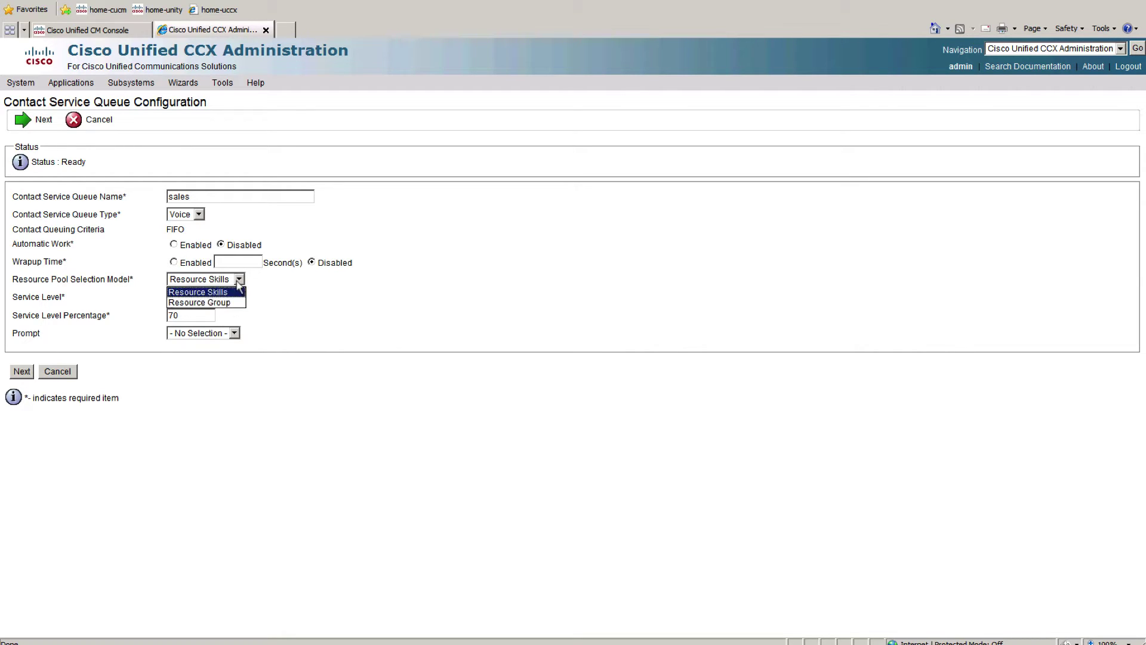
pyautogui.click(238, 280)
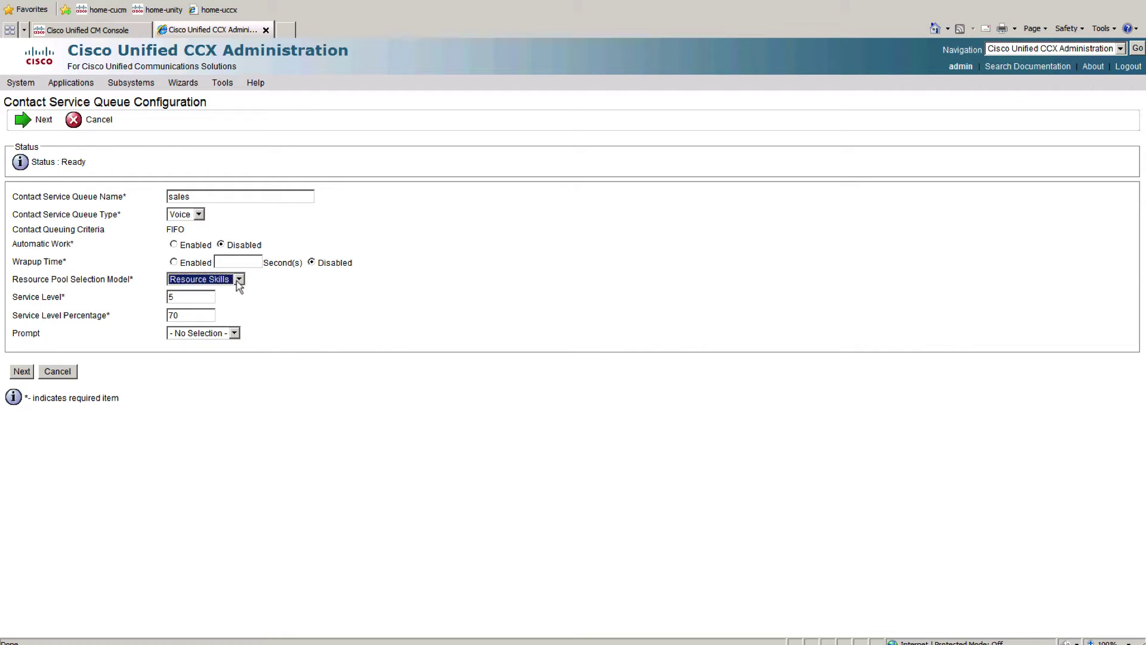
pyautogui.click(26, 374)
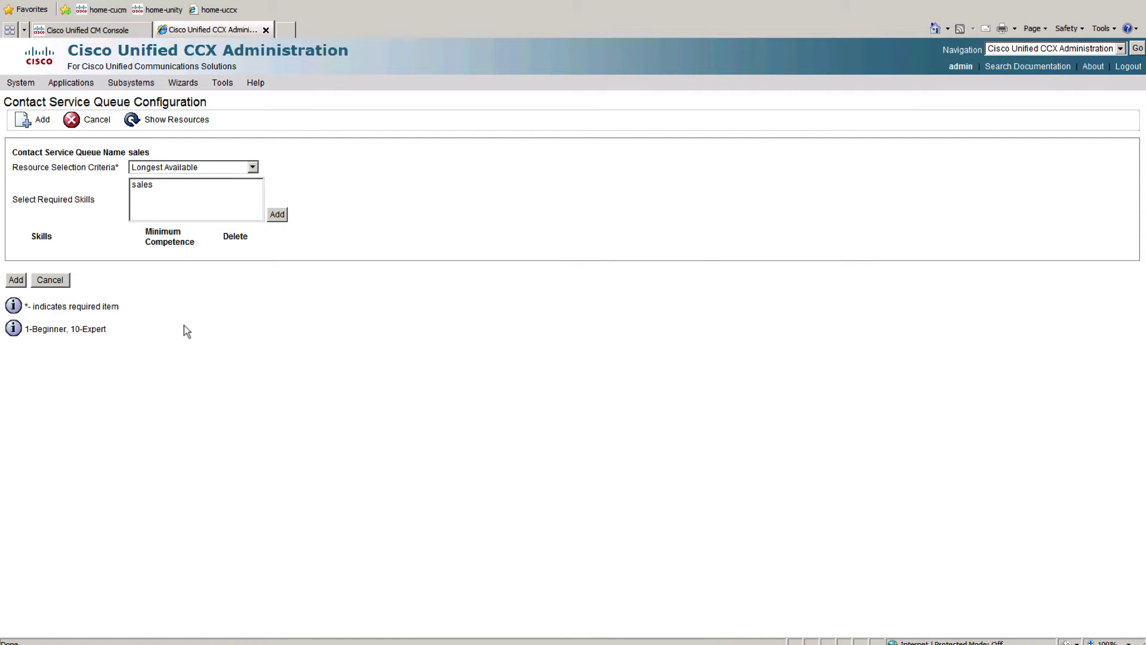
# Step: Keep Longest Available criteria, add the sales skill at competence 5, and save the queue
pyautogui.click(151, 170)
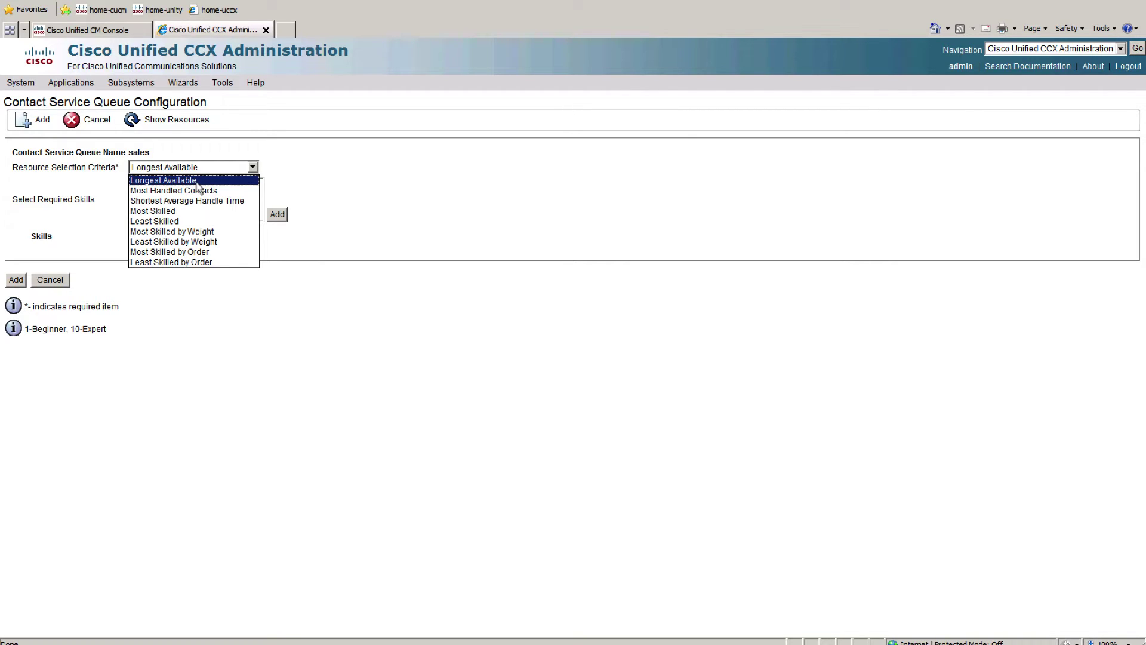
pyautogui.click(319, 162)
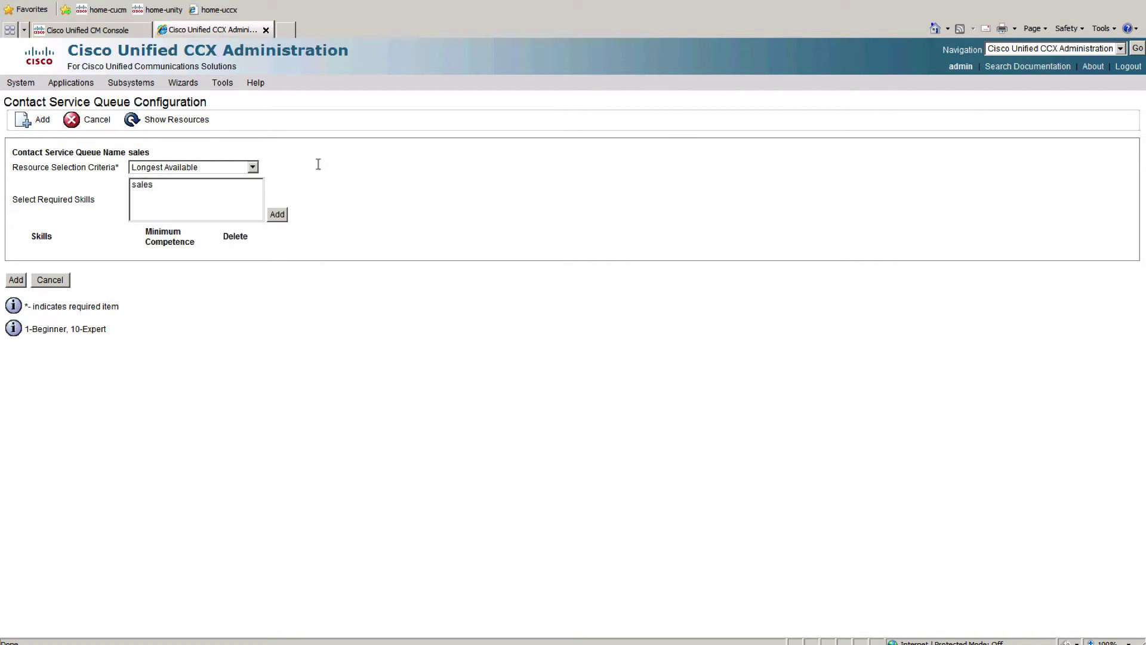
pyautogui.click(278, 215)
pyautogui.click(632, 355)
pyautogui.click(199, 187)
pyautogui.click(278, 215)
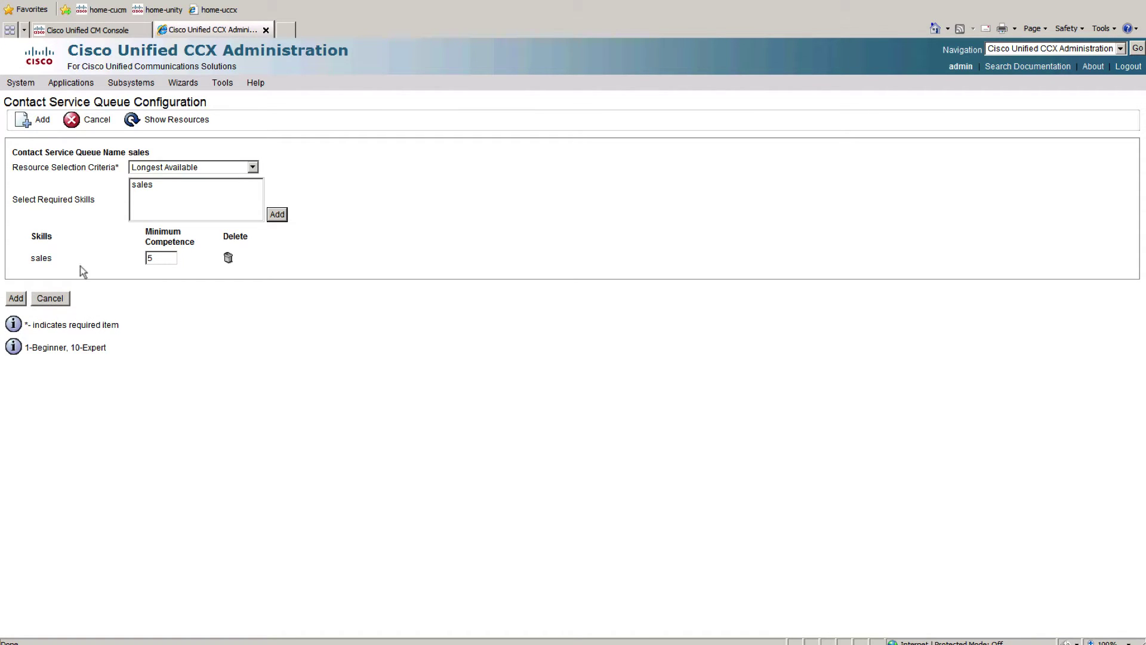
pyautogui.click(16, 299)
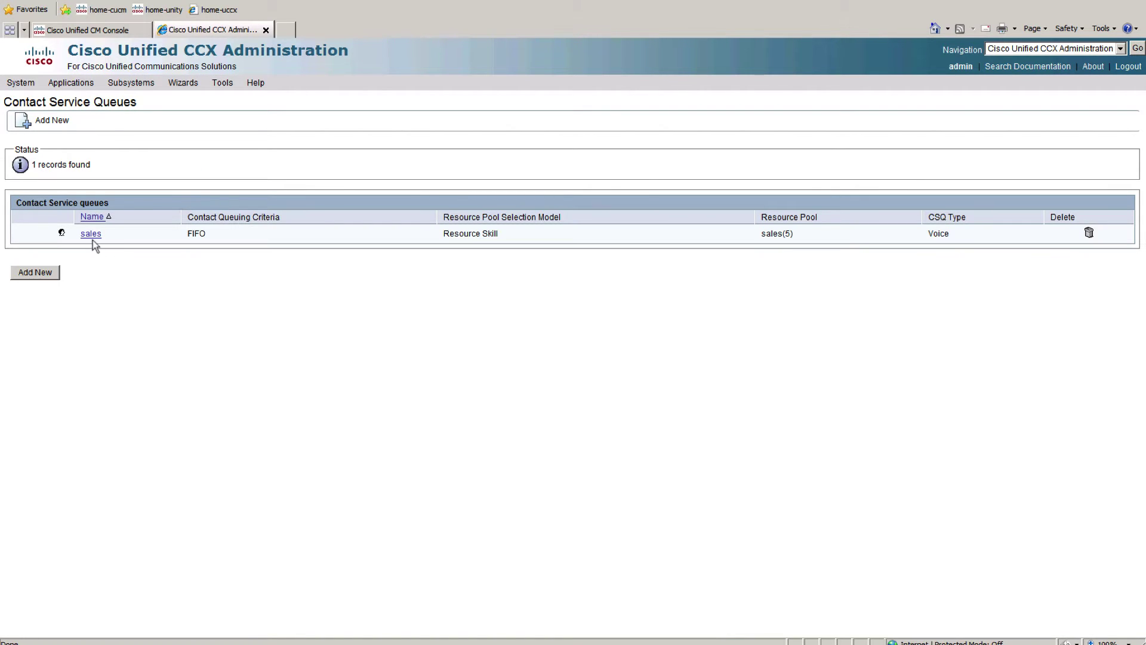
pyautogui.click(131, 82)
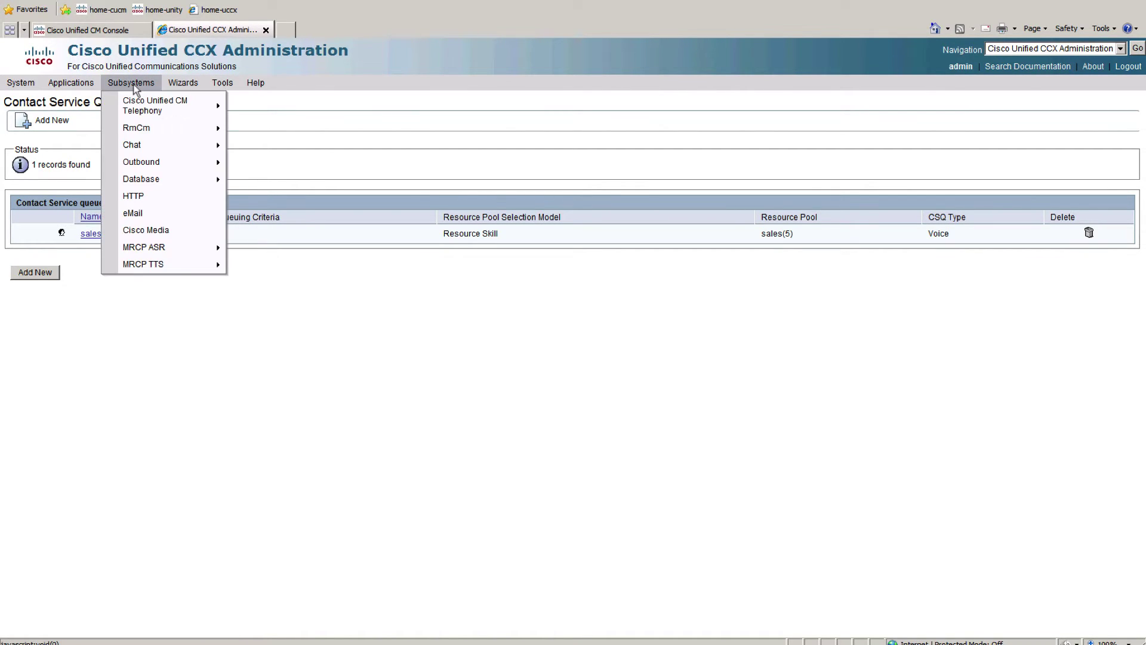
# Step: Start a new team with Primary Supervisor None and assign the three available resources
pyautogui.moveTo(186, 127)
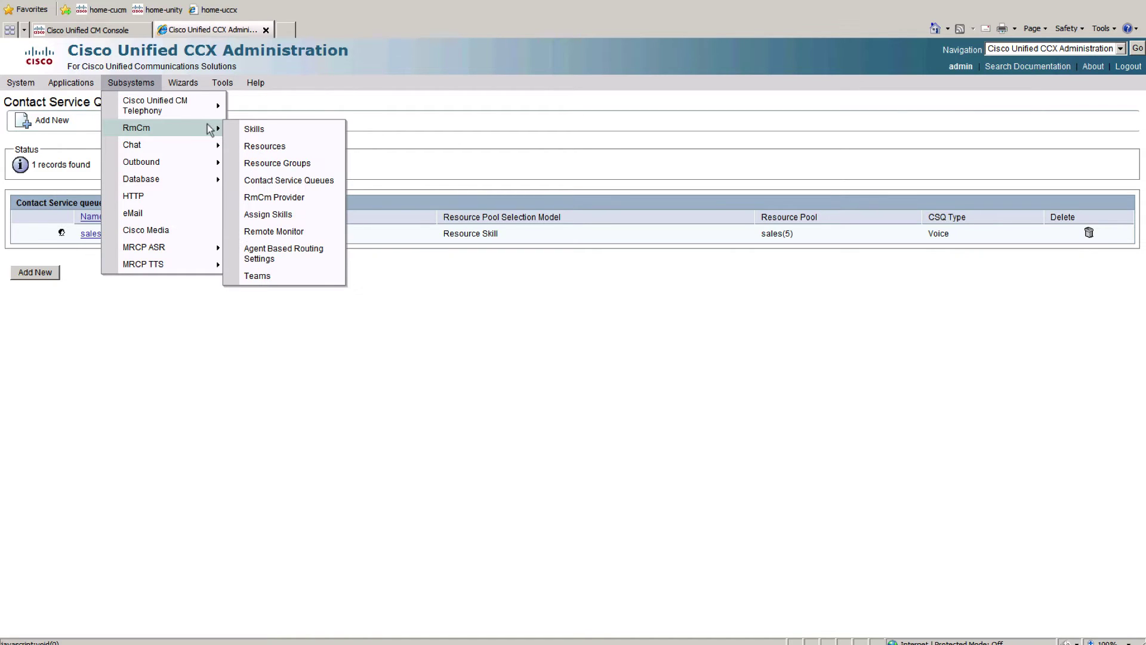
pyautogui.click(269, 277)
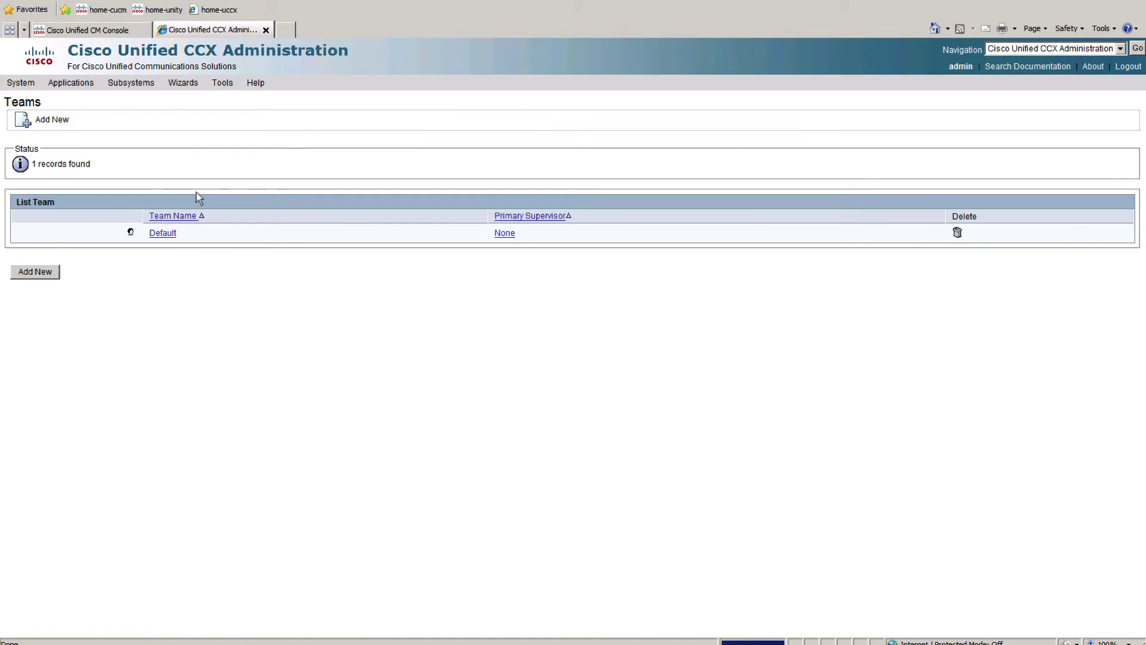
pyautogui.click(37, 272)
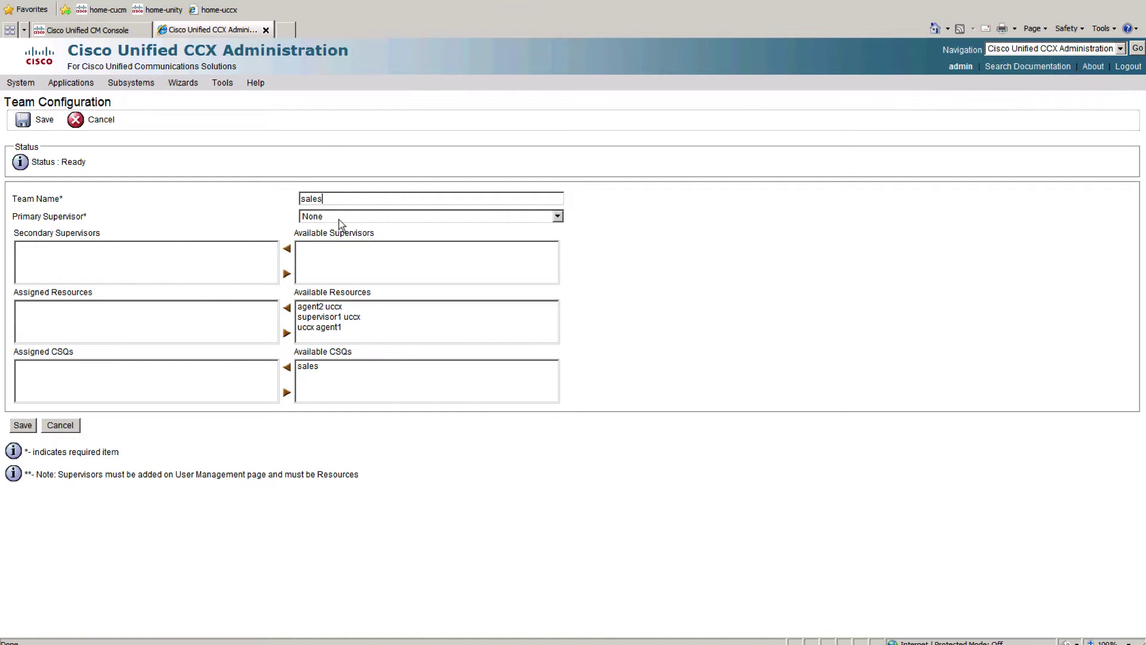
pyautogui.click(360, 214)
pyautogui.click(360, 215)
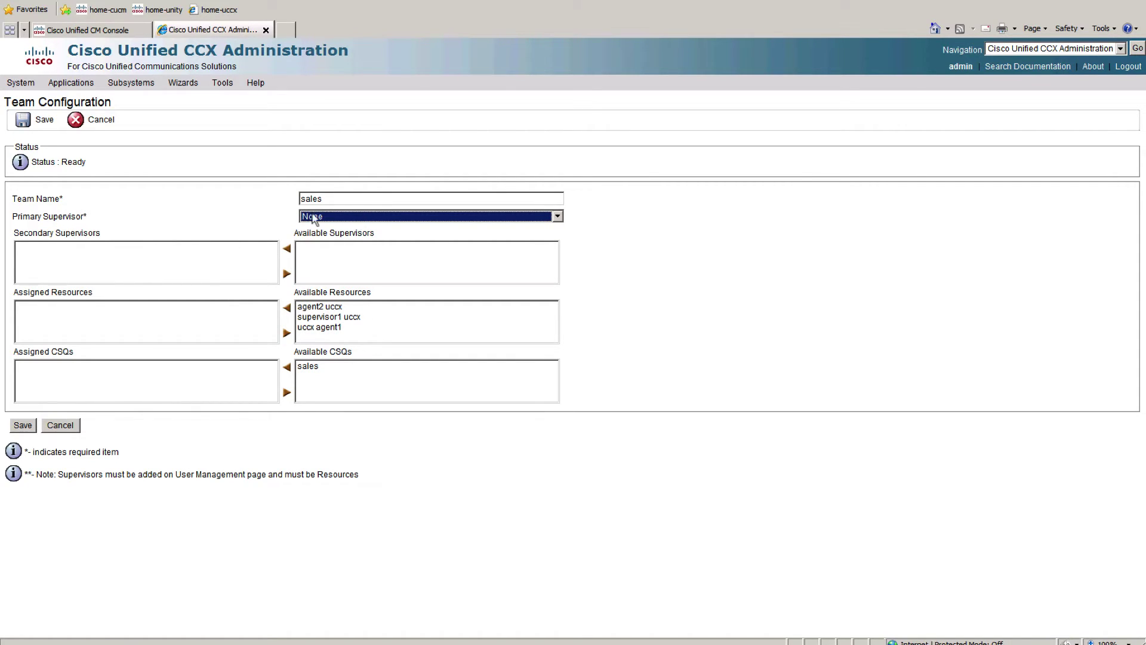
pyautogui.moveTo(317, 307); pyautogui.dragTo(318, 334)
pyautogui.click(286, 308)
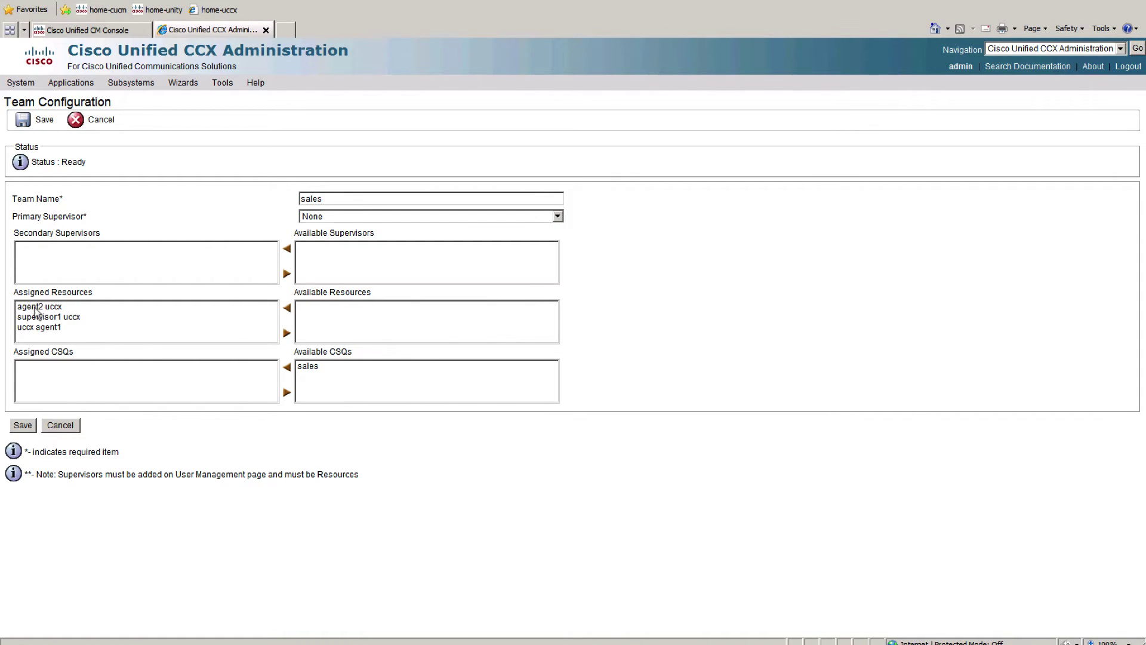
# Step: Unassign the resources, dismiss the Primary Supervisor alert on save, and cancel the team
pyautogui.moveTo(36, 311); pyautogui.dragTo(63, 343)
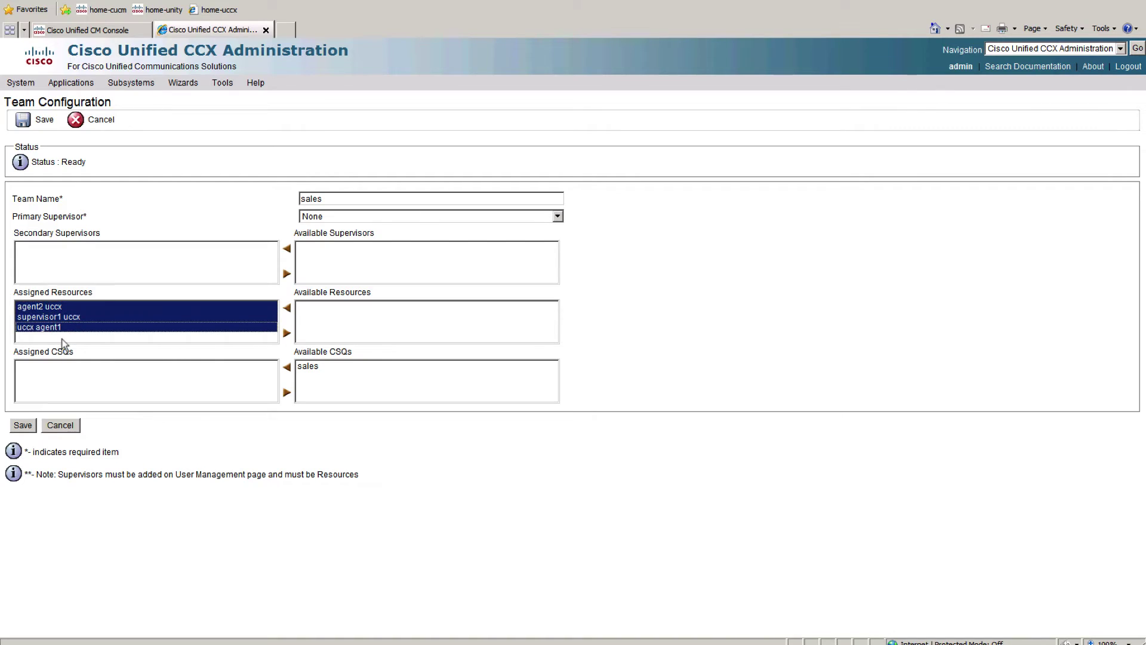
pyautogui.click(287, 333)
pyautogui.click(23, 425)
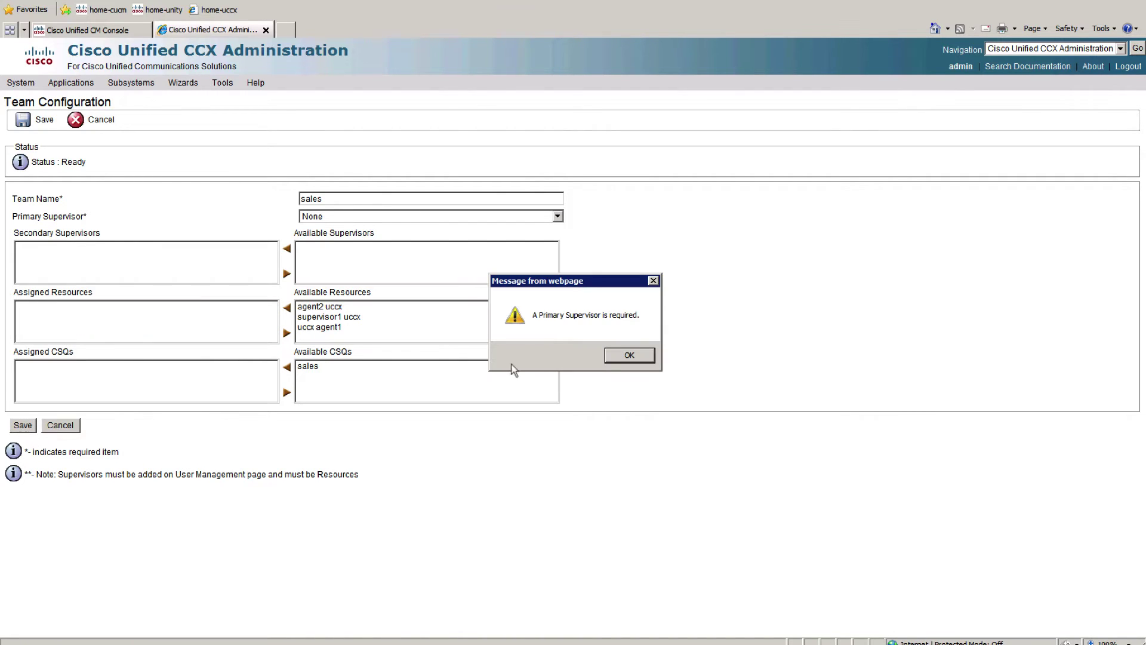
pyautogui.click(615, 354)
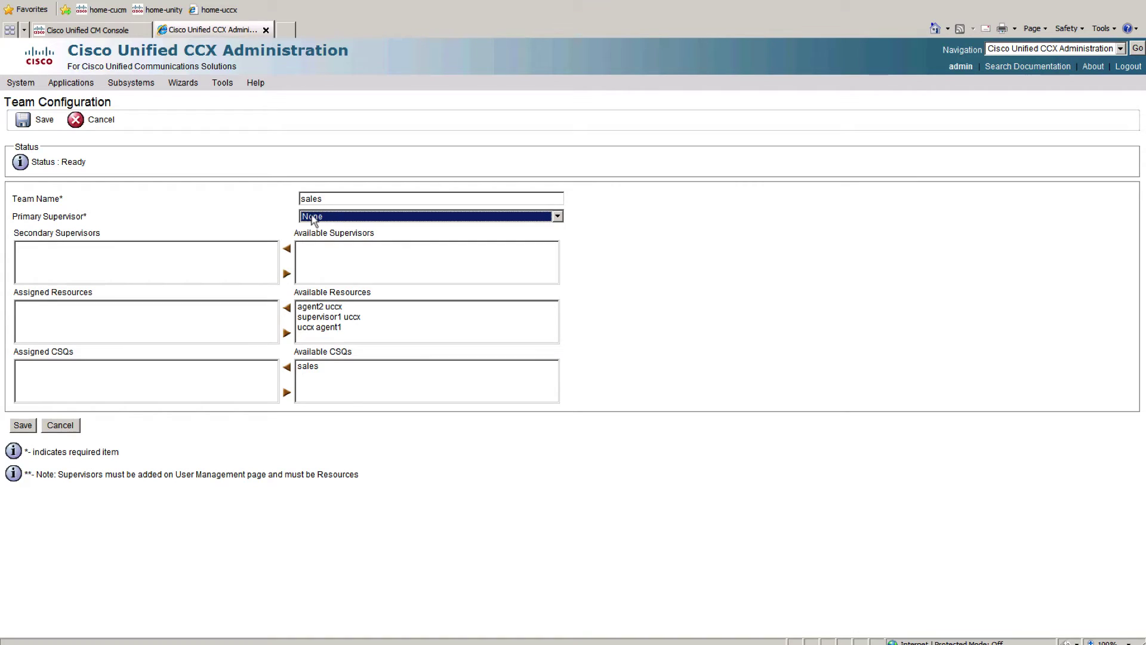
pyautogui.click(60, 425)
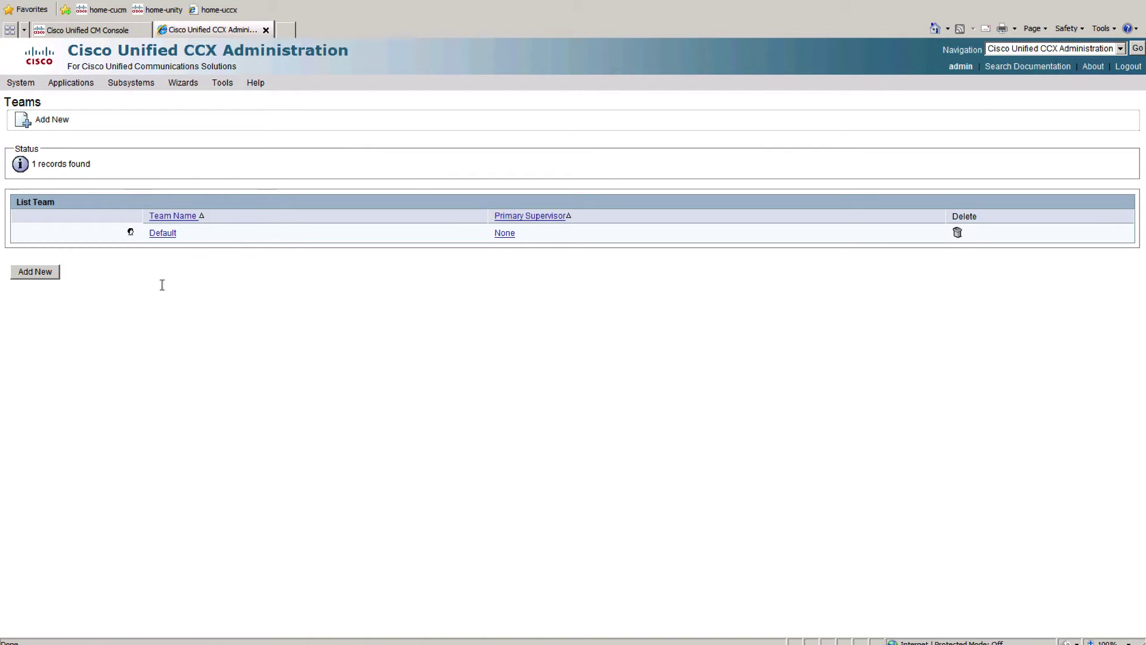
pyautogui.moveTo(124, 84)
pyautogui.moveTo(166, 124)
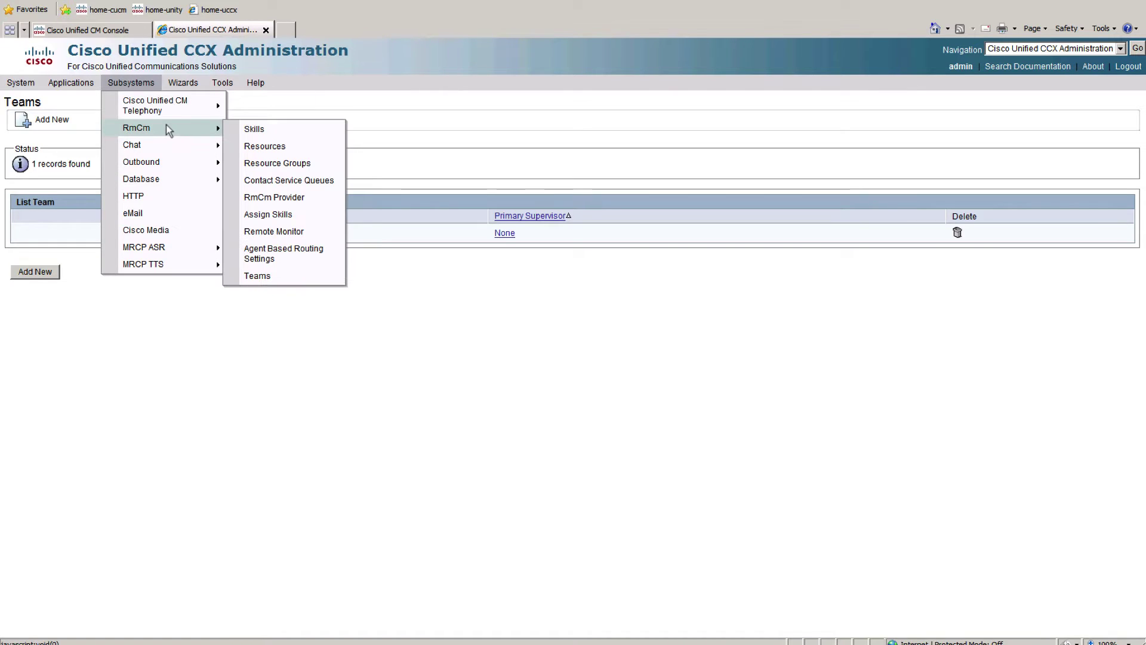
# Step: Sign in to Cisco Unified CM Administration as admin with the account password
pyautogui.click(108, 31)
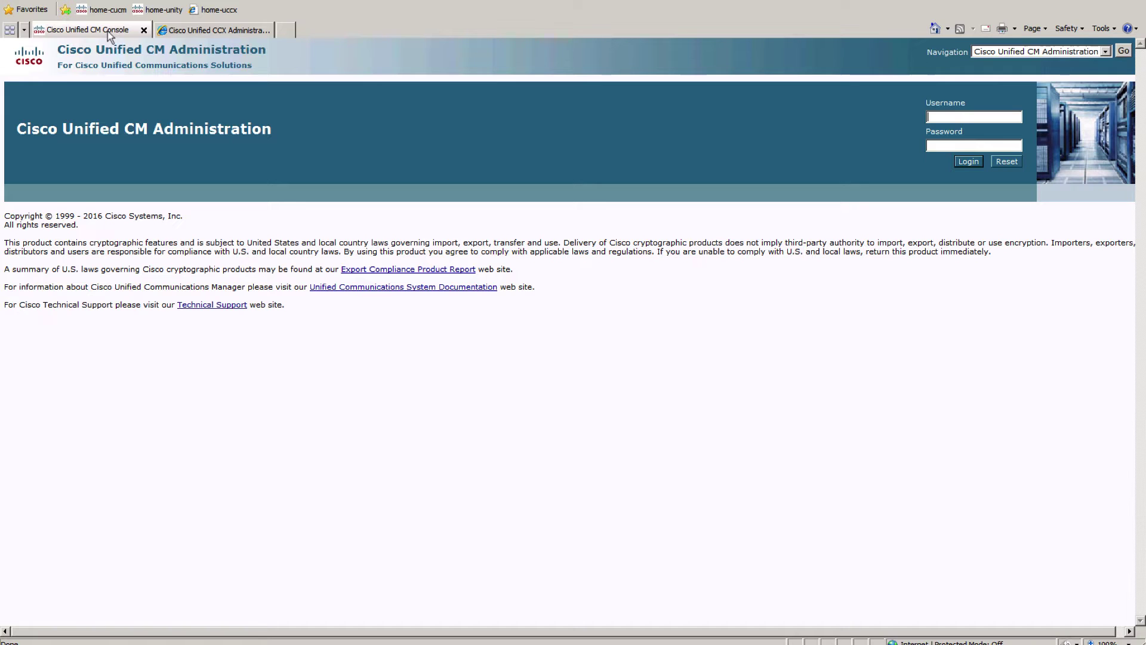
pyautogui.write('admin')
pyautogui.click(969, 143)
pyautogui.write('••••••••')
pyautogui.press('Return')
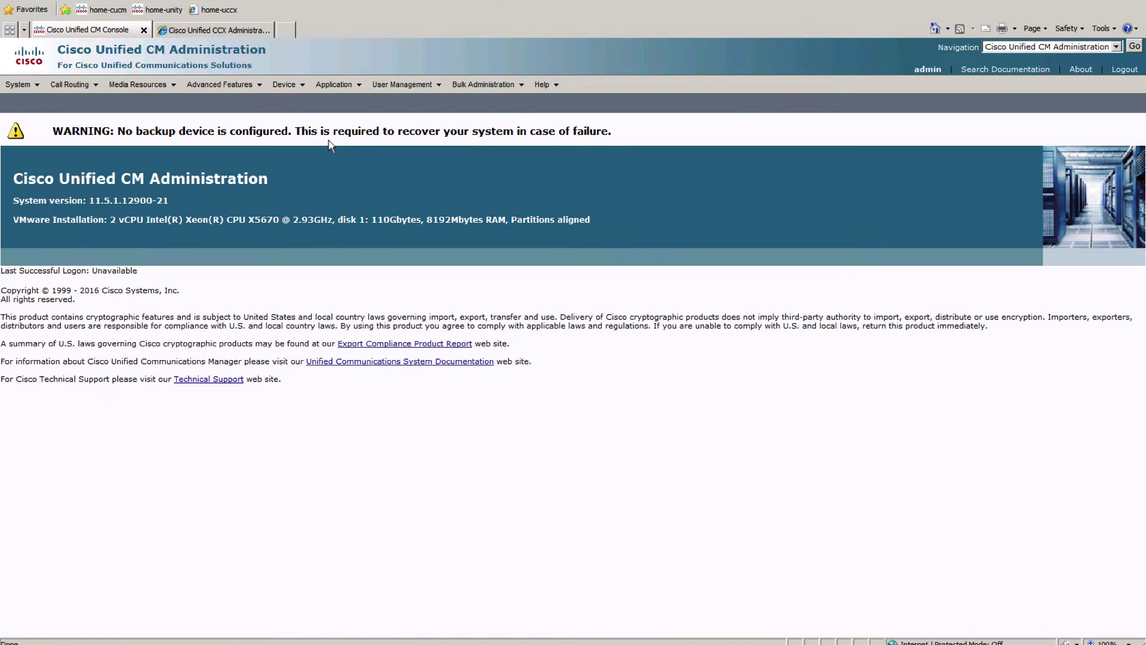
# Step: Open the rmcm application user's Device Association page
pyautogui.click(413, 102)
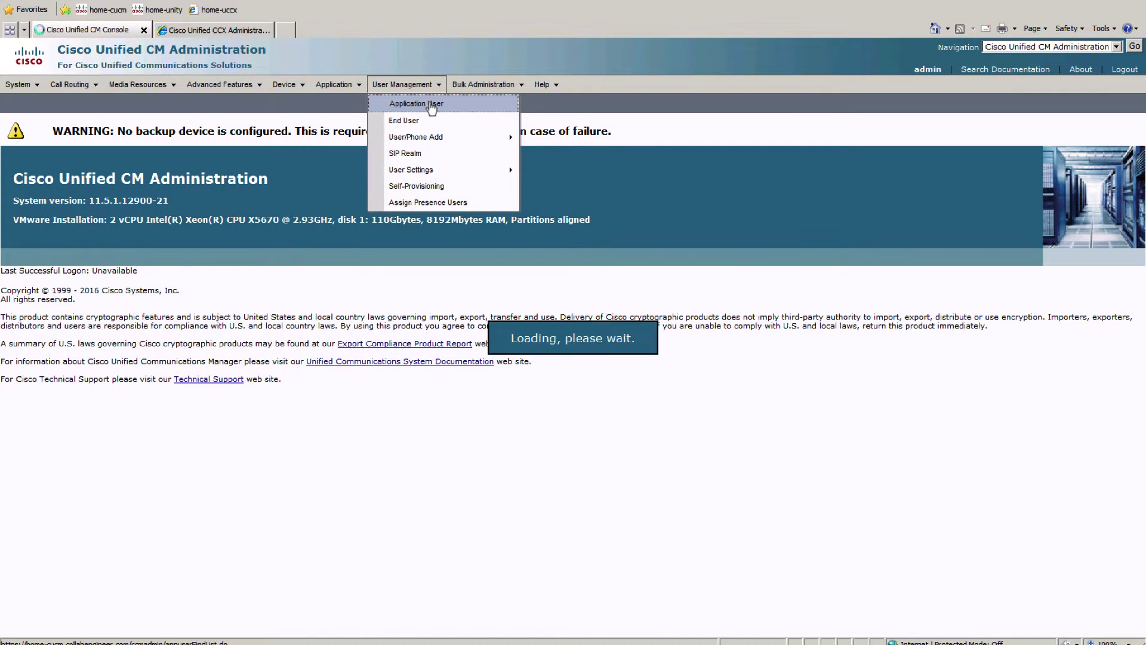
pyautogui.click(350, 175)
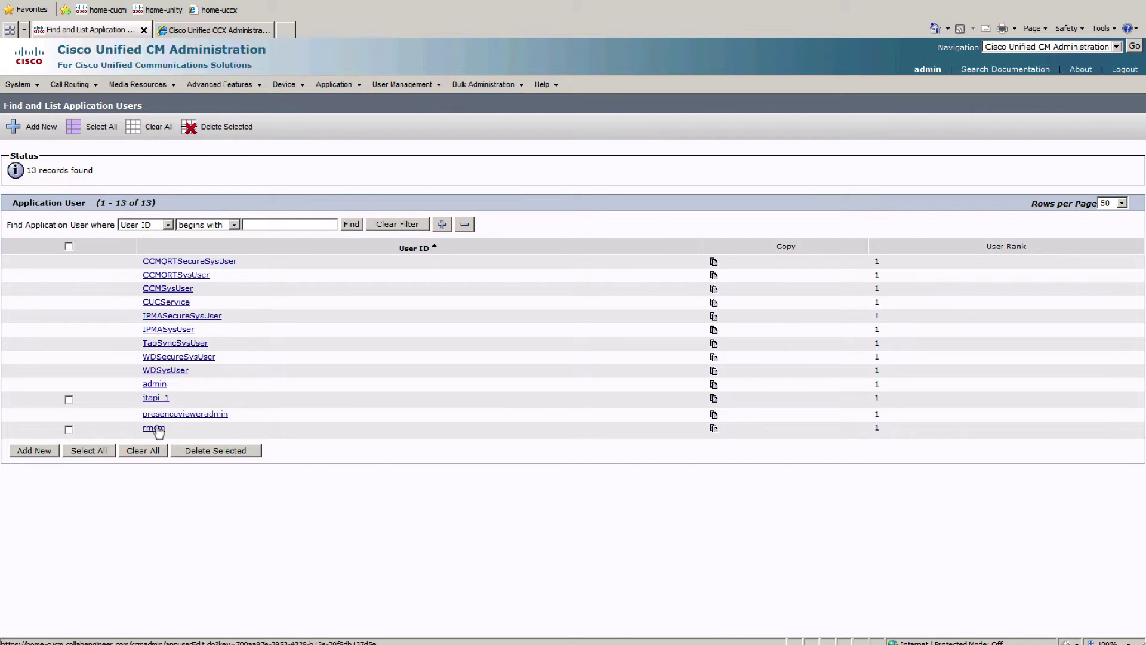
pyautogui.click(154, 429)
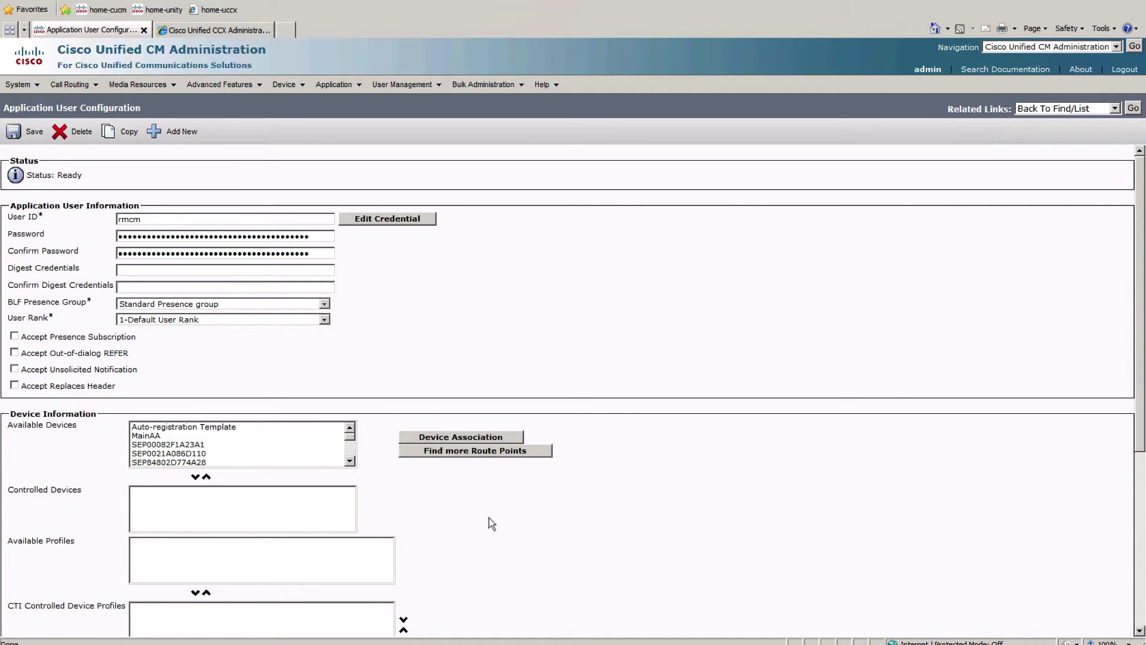
pyautogui.scroll(-2, 489, 518)
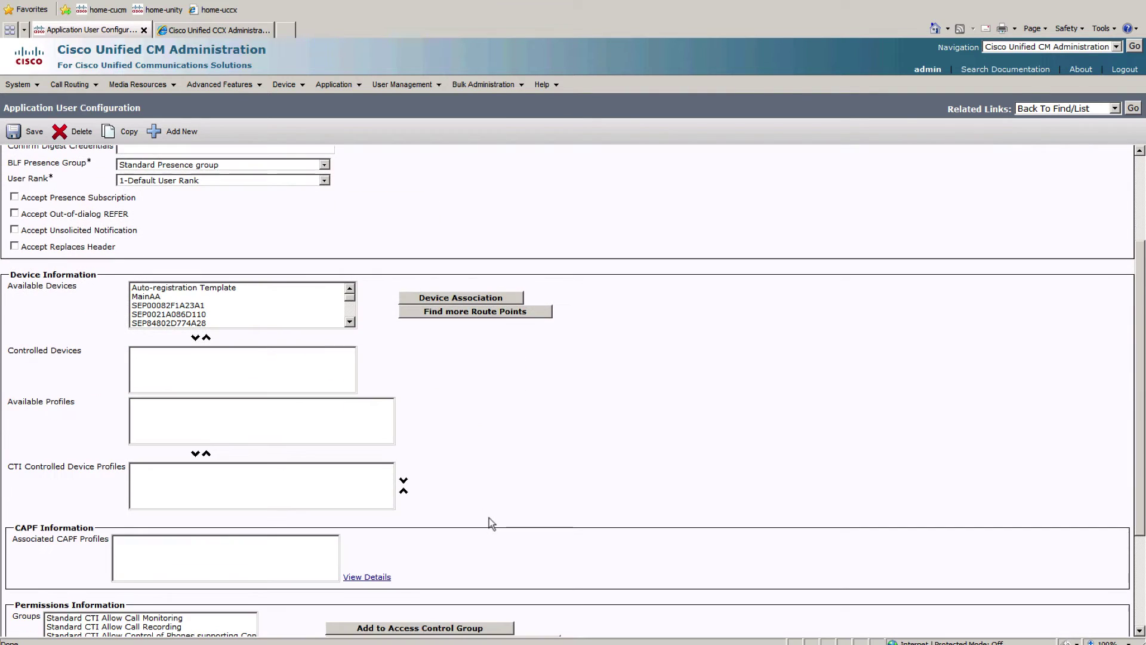
pyautogui.click(440, 300)
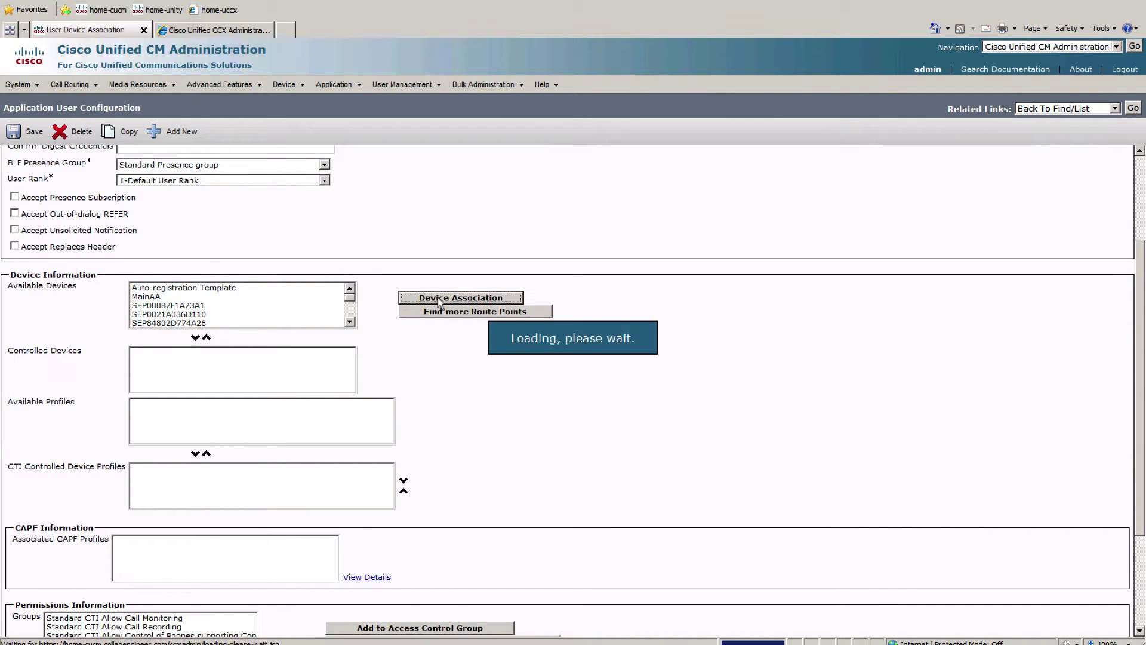
# Step: Find devices whose Description begins with uccx, check the UCCX phones, and save them
pyautogui.click(215, 157)
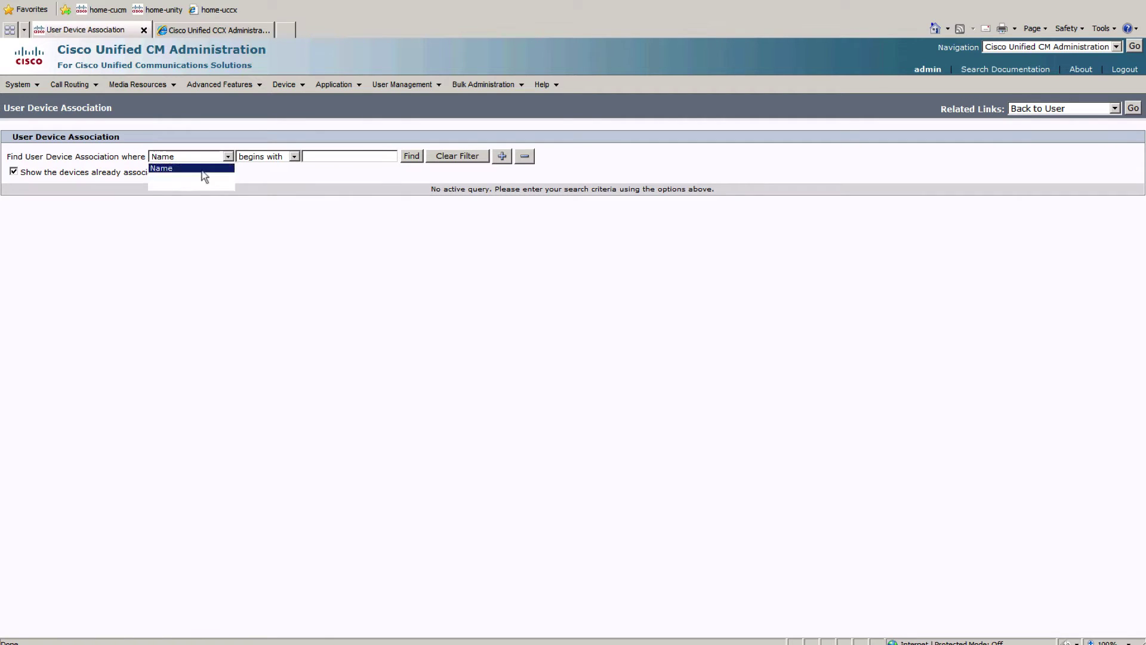
pyautogui.click(180, 176)
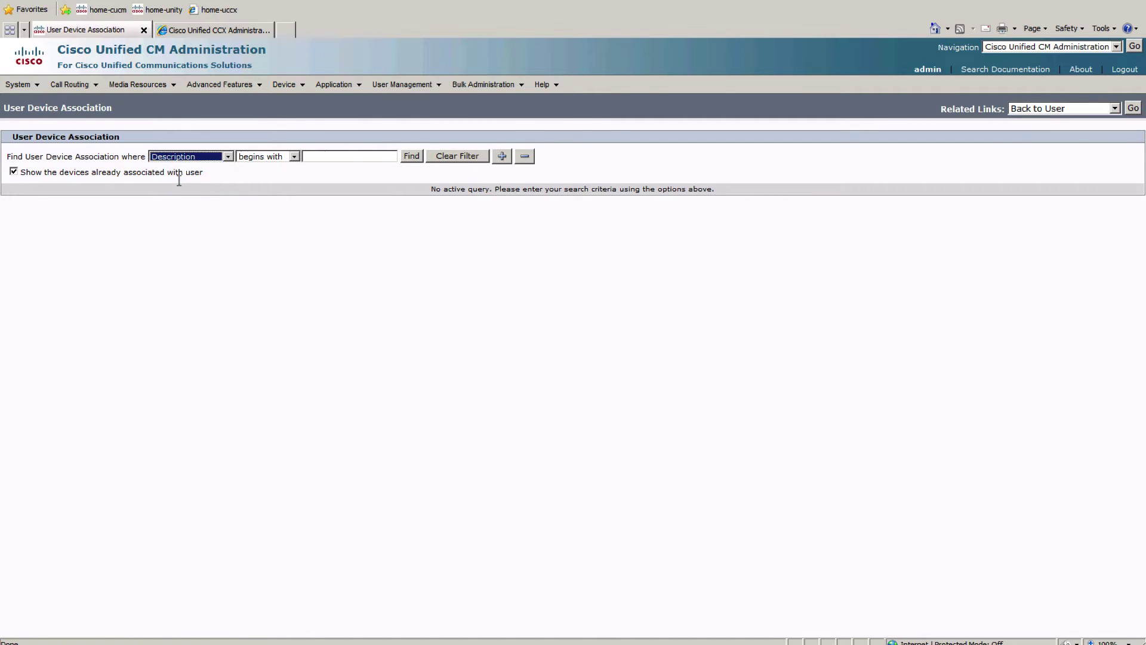
pyautogui.click(315, 156)
pyautogui.write('uccx')
pyautogui.press('Return')
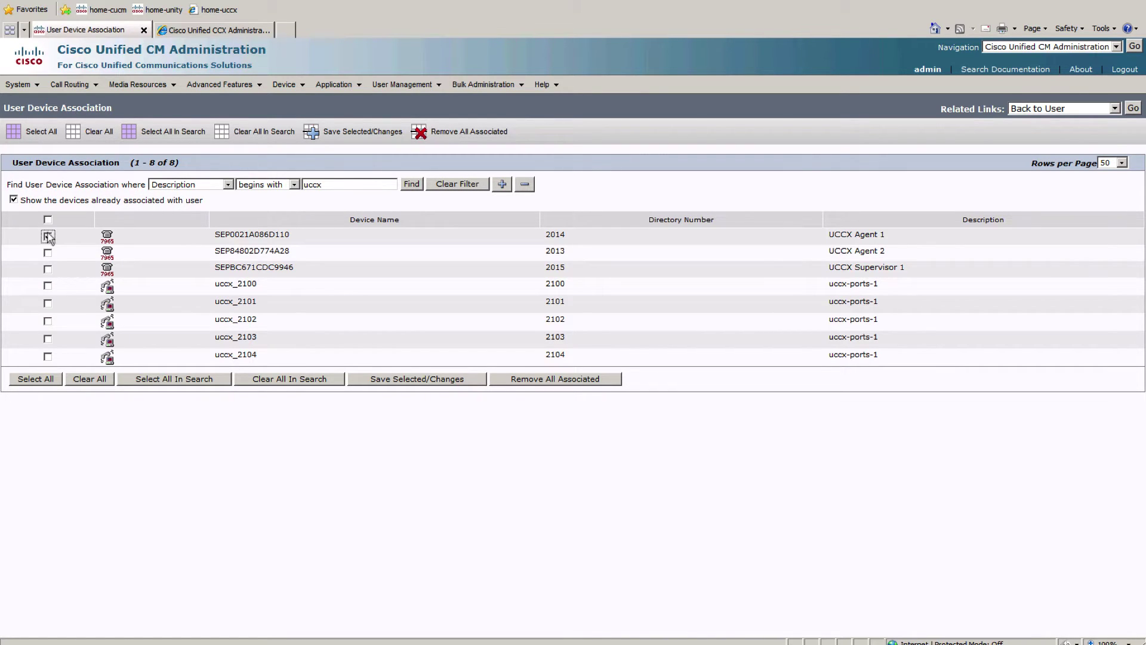
pyautogui.rightClick(49, 253)
pyautogui.click(46, 249)
pyautogui.click(47, 268)
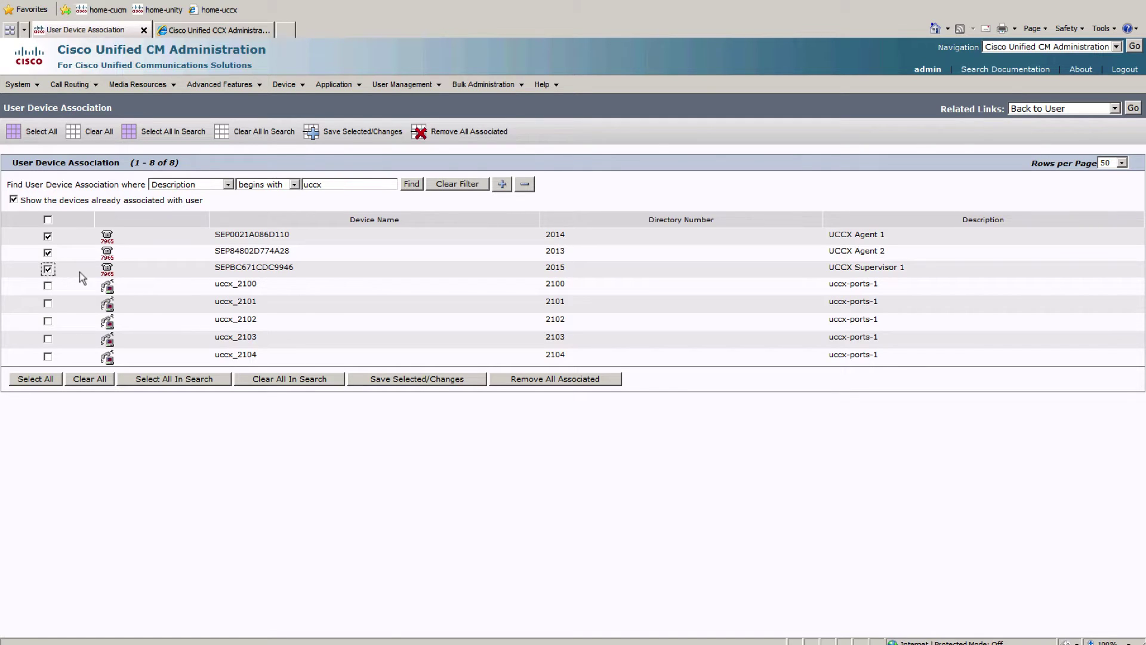
pyautogui.click(399, 382)
# Step: Return to the application user list and open the itapi_1 user
pyautogui.click(1130, 110)
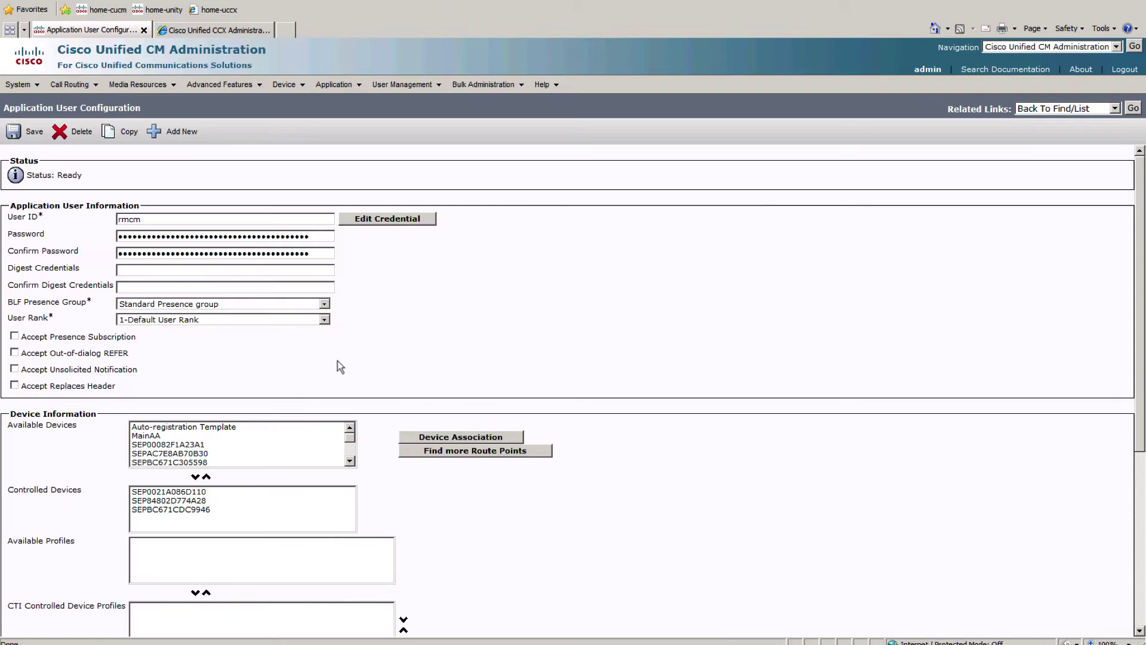
pyautogui.scroll(-5, 456, 528)
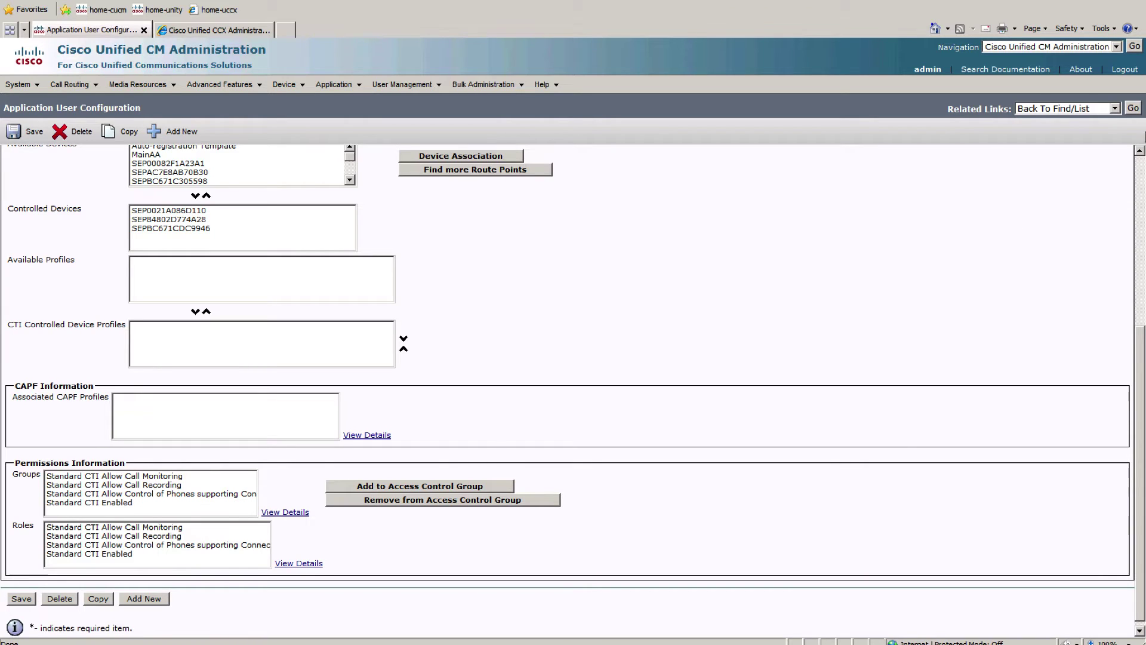
pyautogui.click(1132, 108)
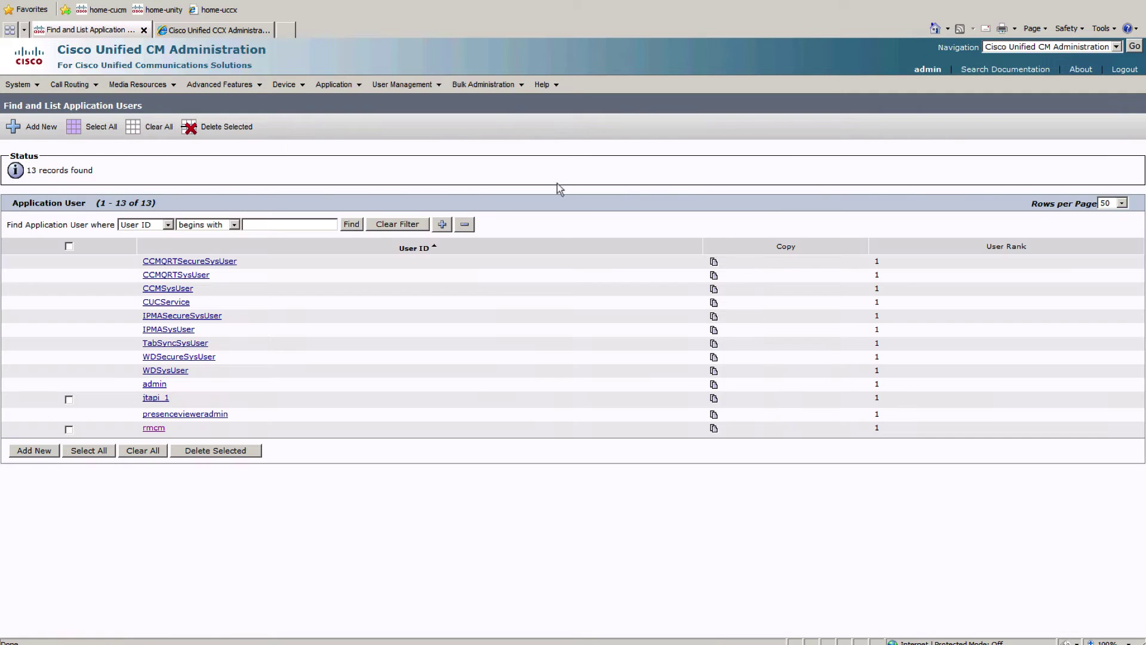
pyautogui.click(164, 399)
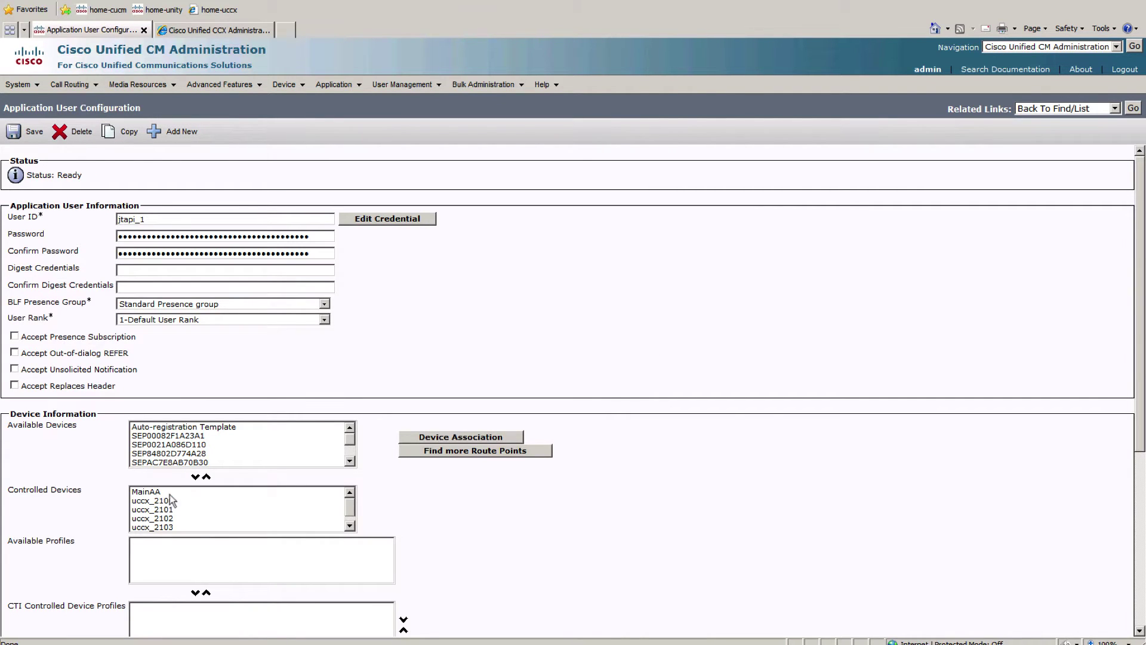
pyautogui.scroll(-1, 178, 500)
pyautogui.scroll(1, 178, 500)
pyautogui.click(227, 31)
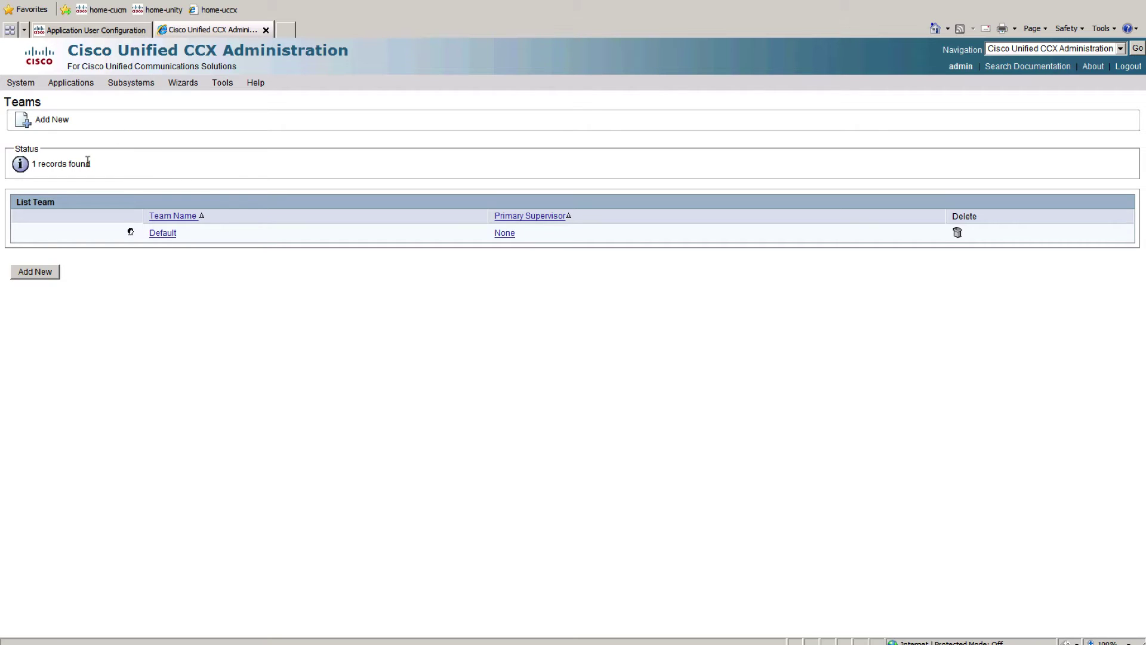
# Step: Go to Tools > Plug-ins and follow the Cisco Unified CCX Desktop Suites link
pyautogui.moveTo(20, 87)
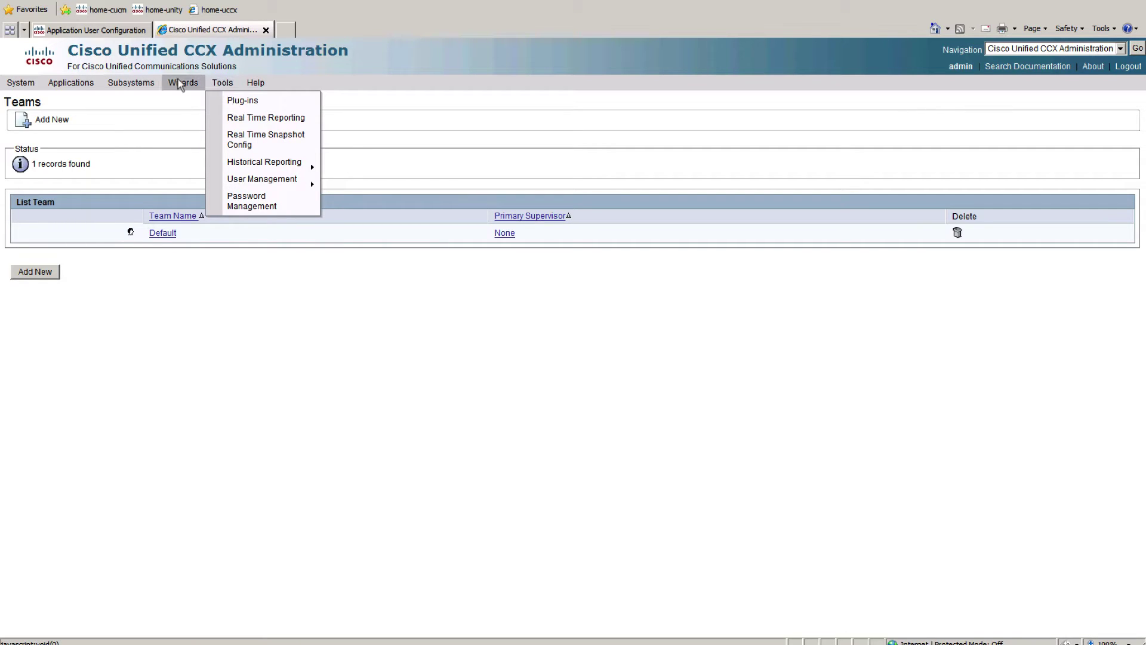
pyautogui.click(241, 103)
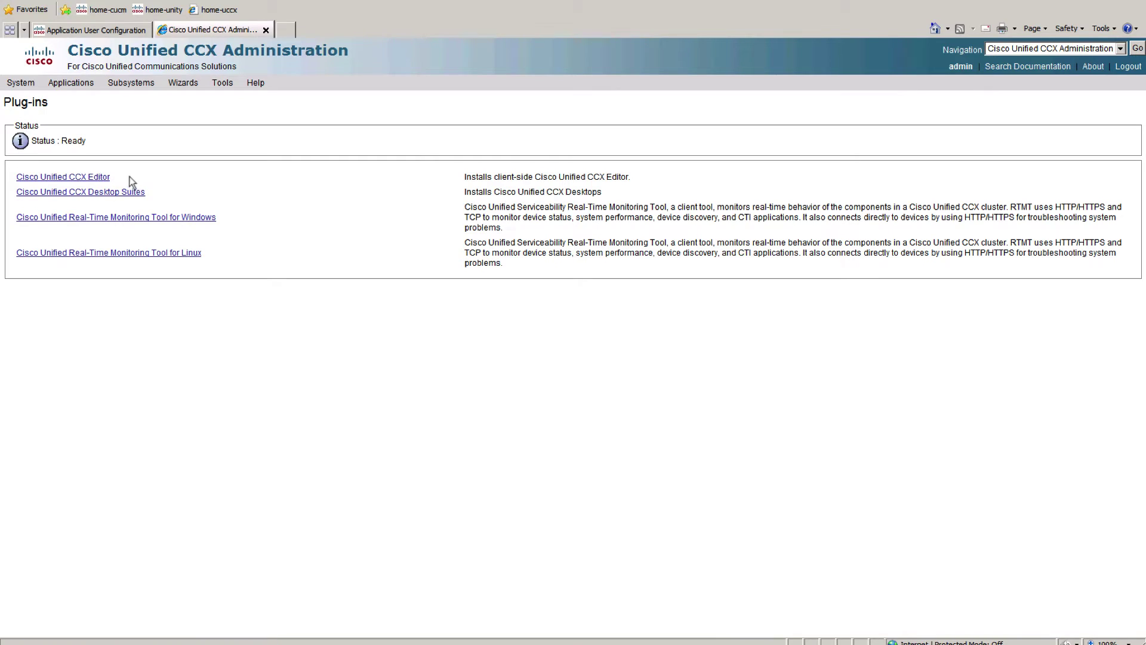
pyautogui.click(99, 192)
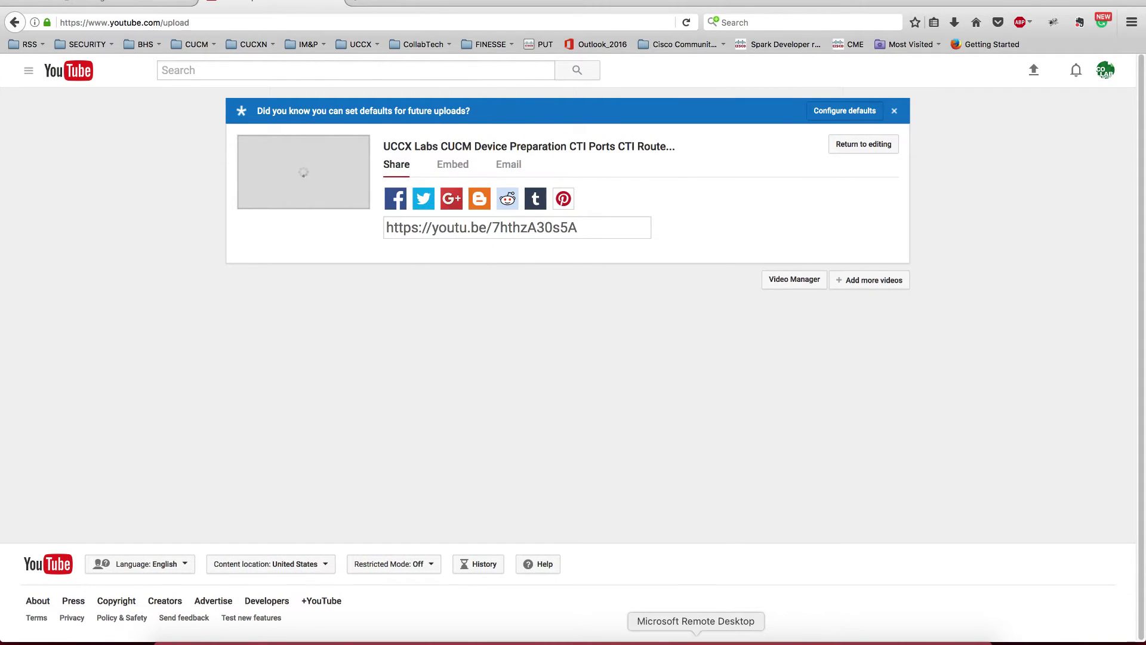
# Step: Connect to win7-pc1 in Remote Desktop and switch between the PC-1 and PC-2 sessions
pyautogui.click(694, 636)
pyautogui.doubleClick(643, 369)
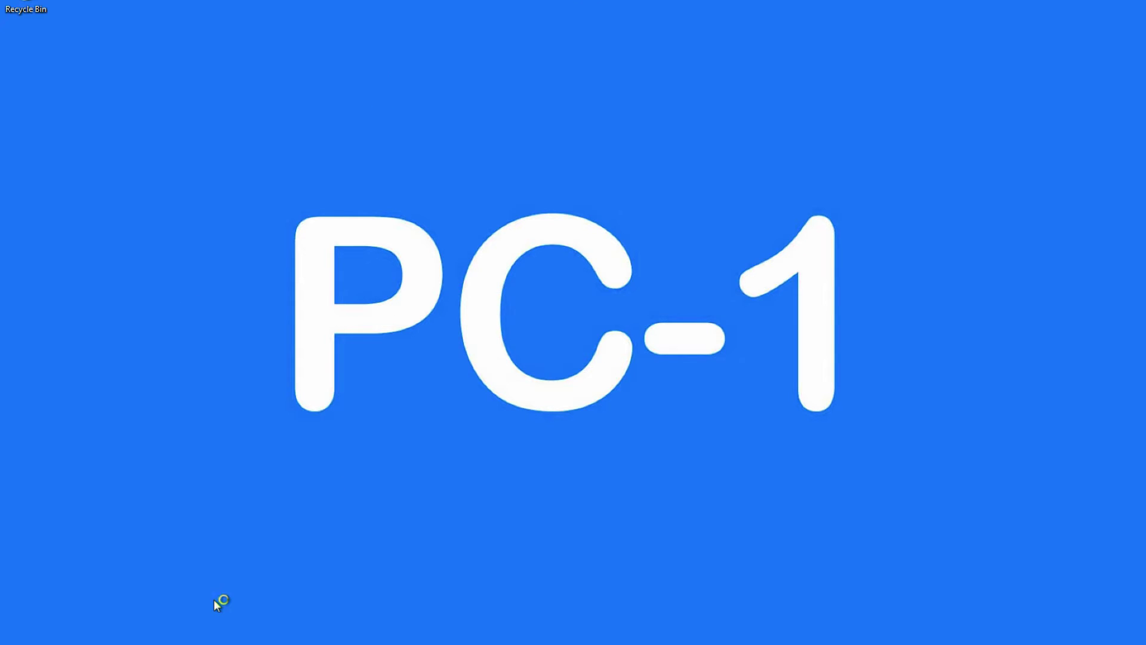
pyautogui.hotkey('ctrl', 'Right')
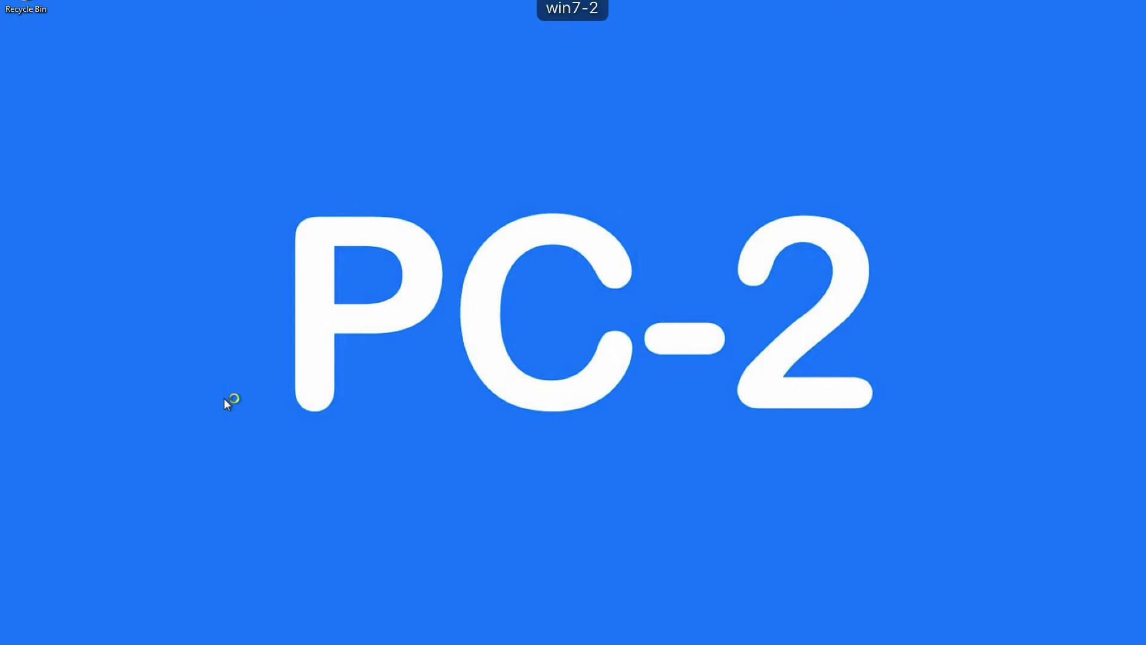
pyautogui.hotkey('ctrl', 'Left')
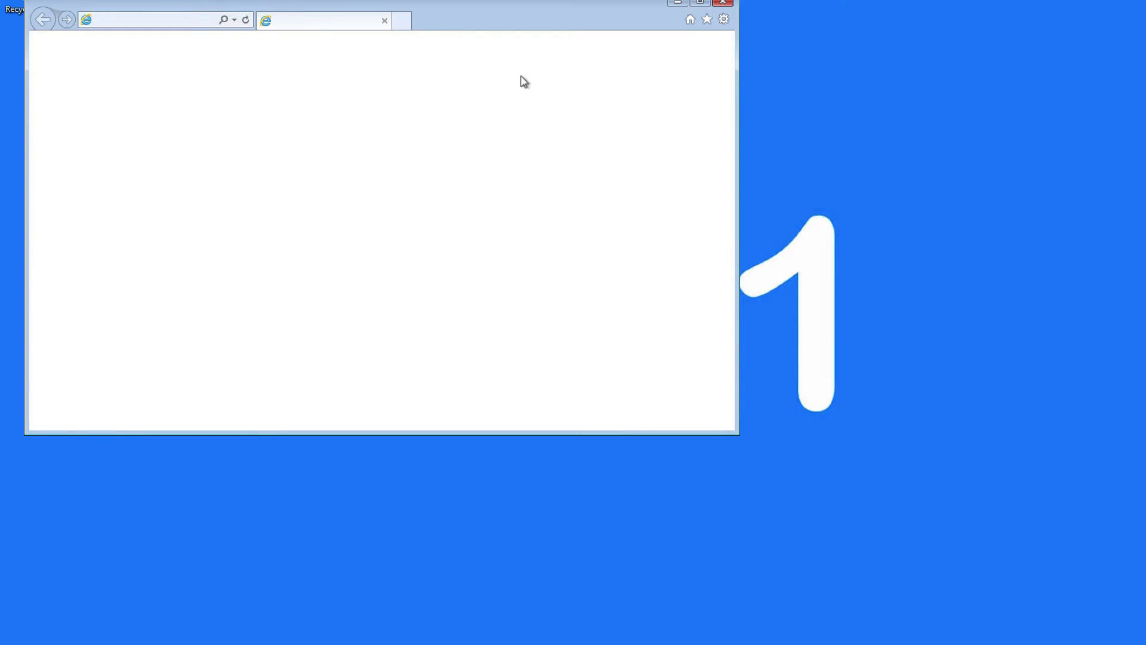
# Step: On PC-2, decline Internet Explorer's recommended settings
pyautogui.hotkey('ctrl', 'Right')
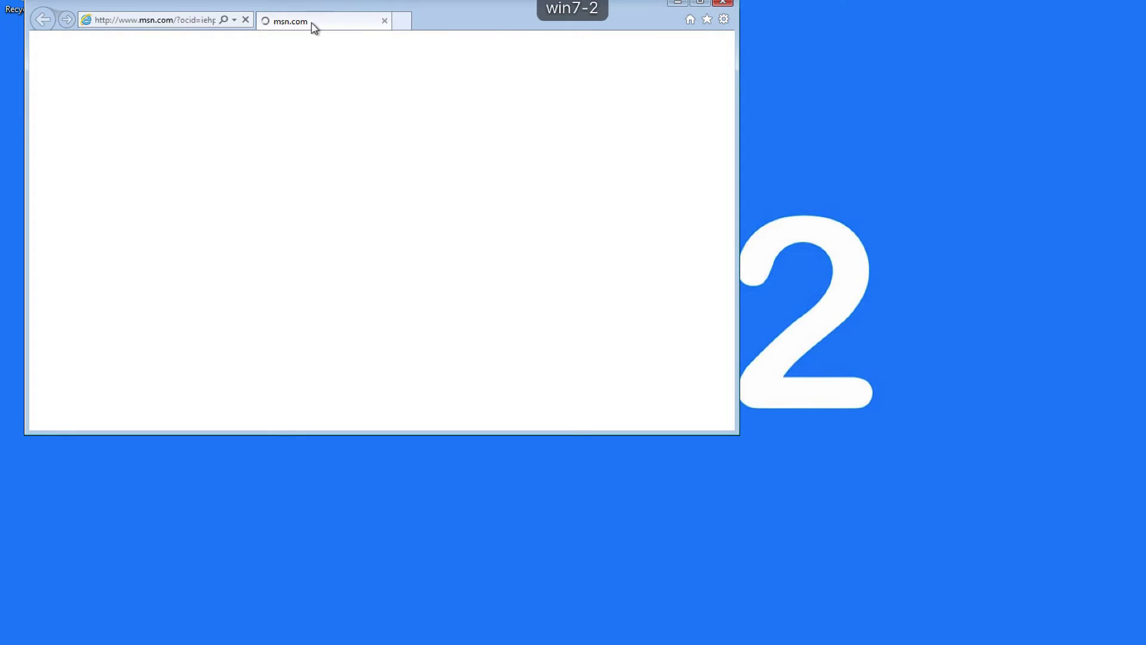
pyautogui.click(185, 20)
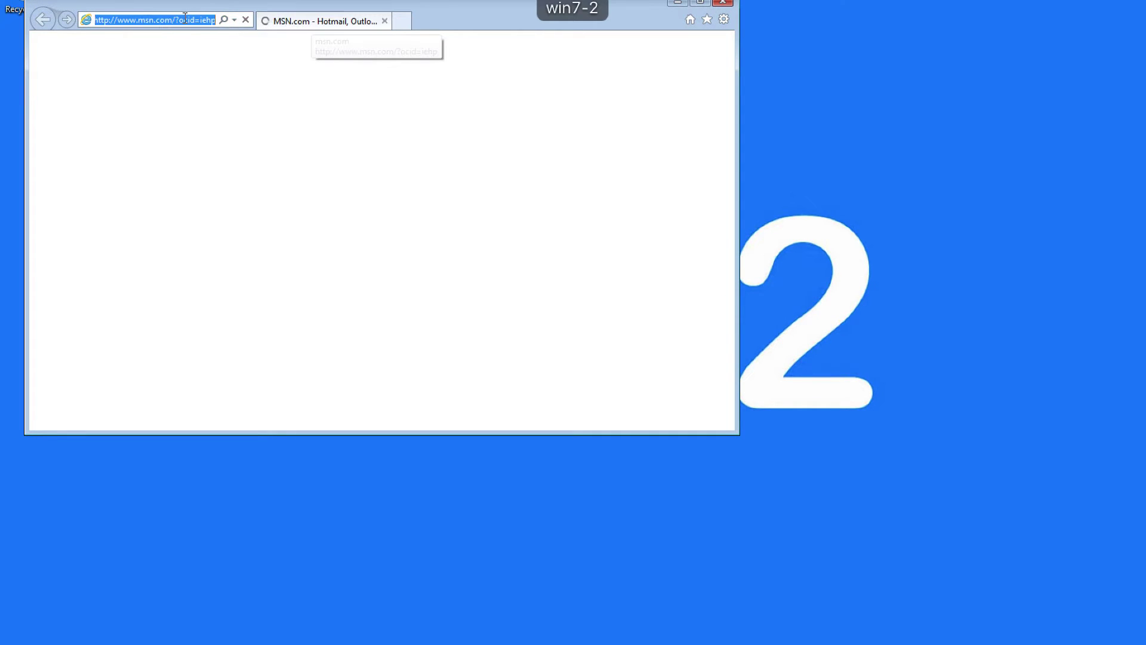
pyautogui.click(317, 228)
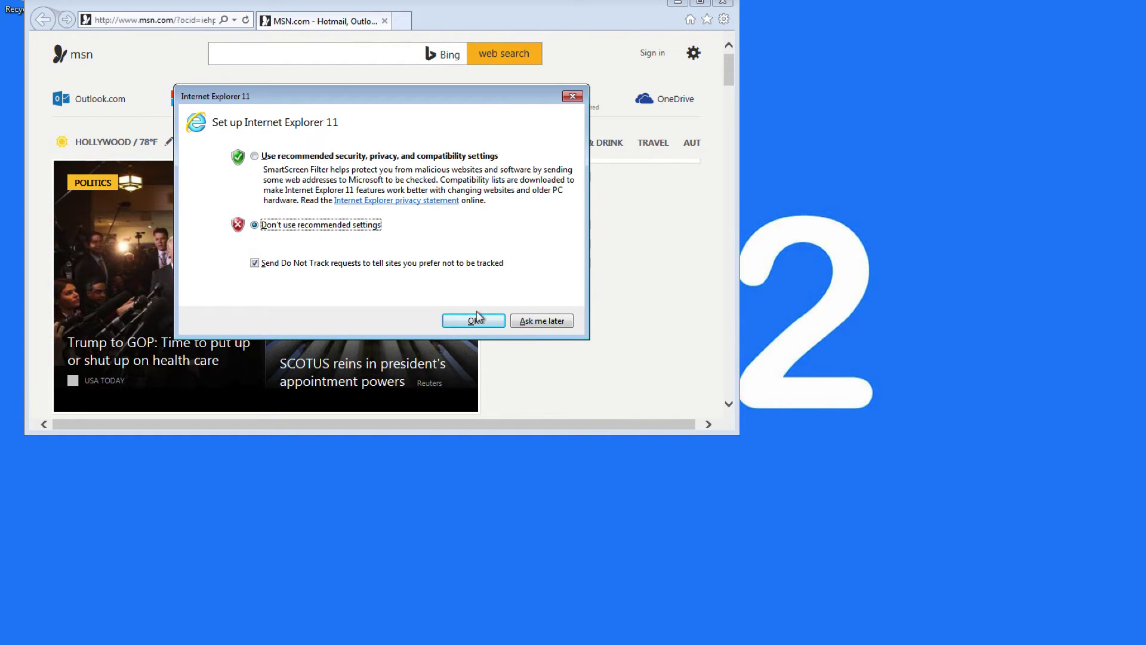
pyautogui.click(473, 320)
# Step: On PC-1, decline recommended settings, maximize IE, load home.com and open Administration
pyautogui.hotkey('ctrl', 'Left')
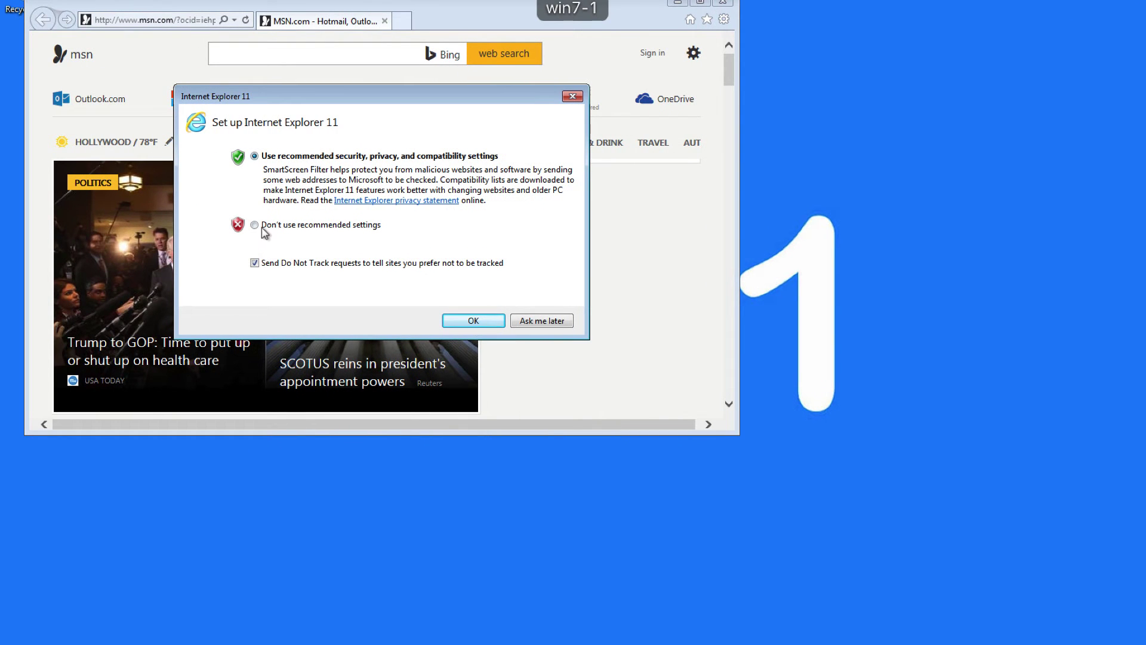
pyautogui.click(262, 226)
pyautogui.click(453, 320)
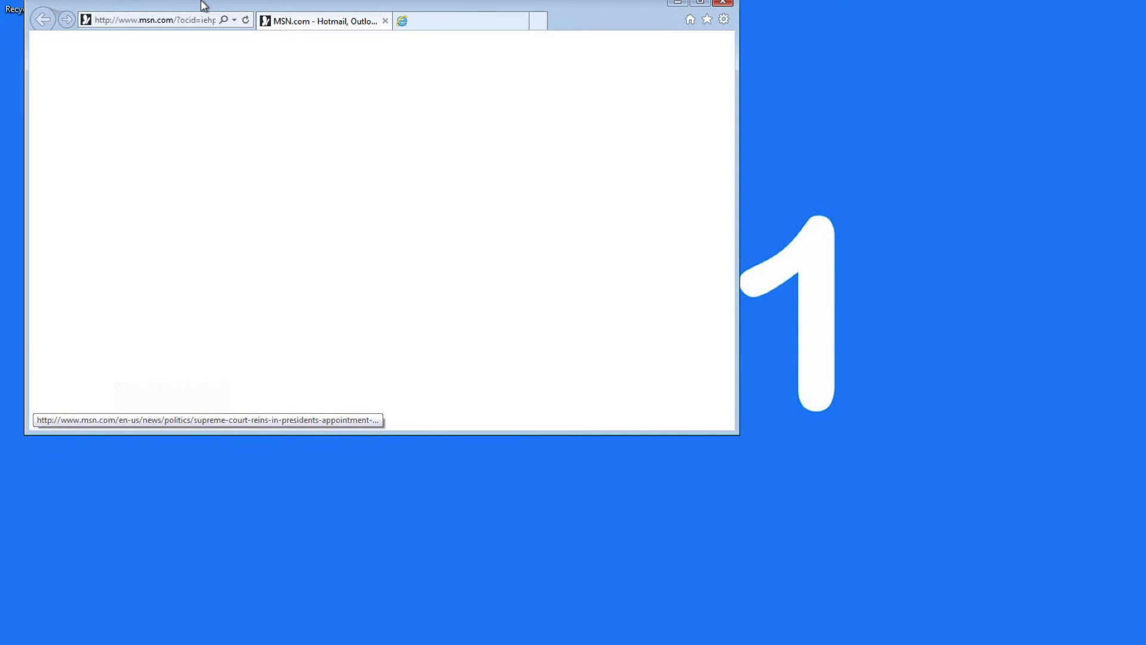
pyautogui.doubleClick(201, 2)
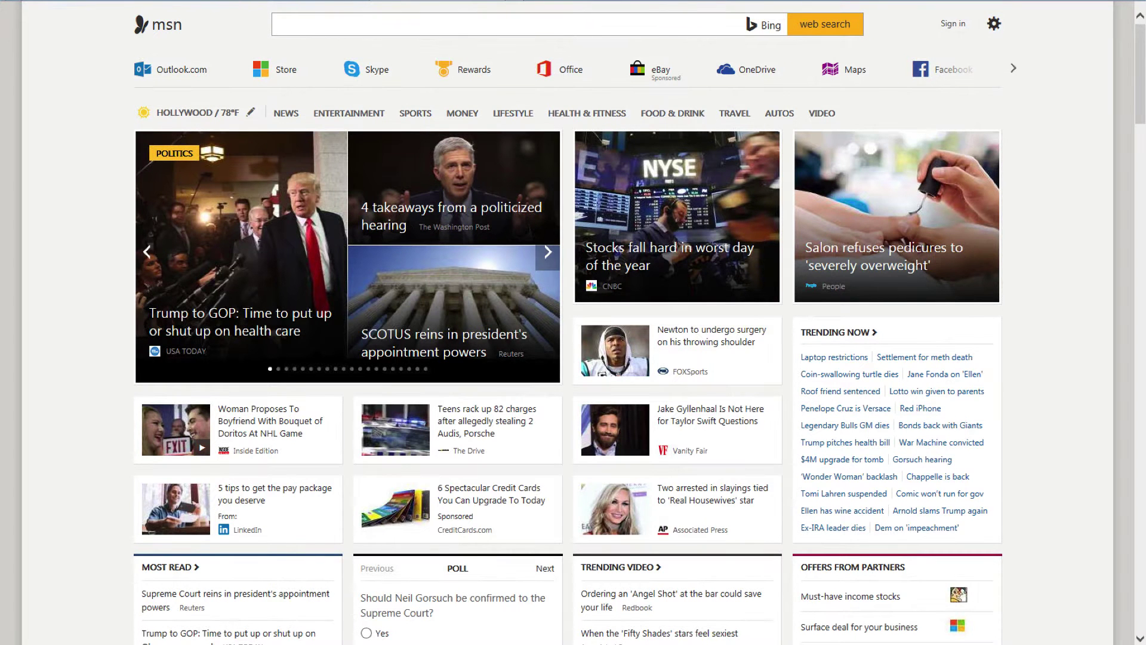
pyautogui.write('hom')
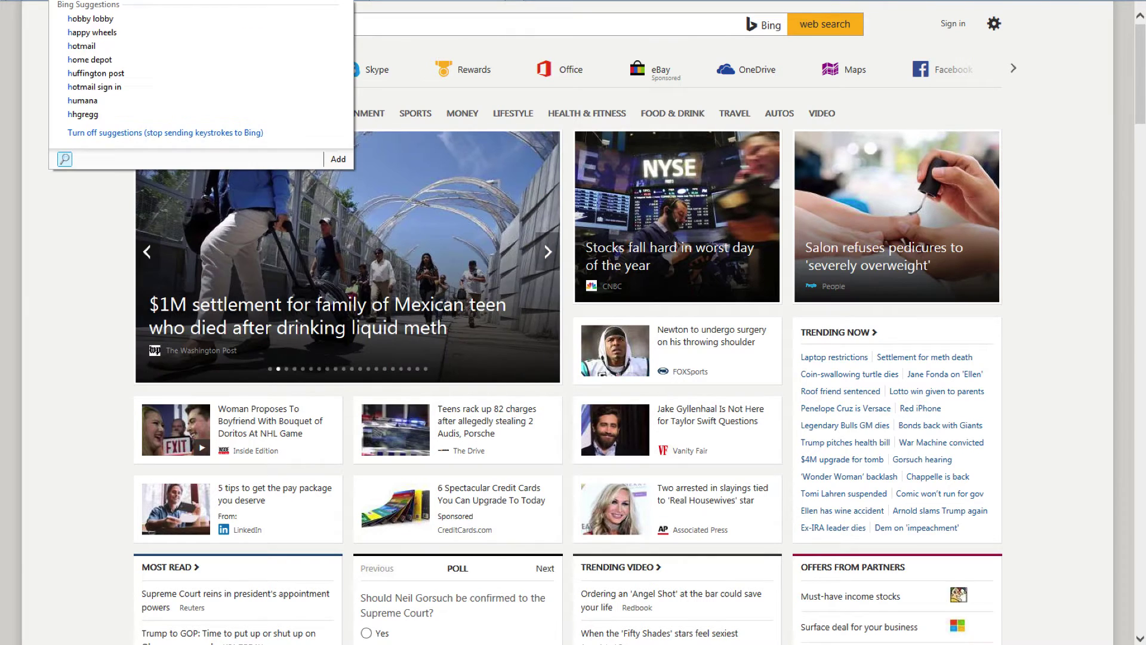
pyautogui.write('e.com')
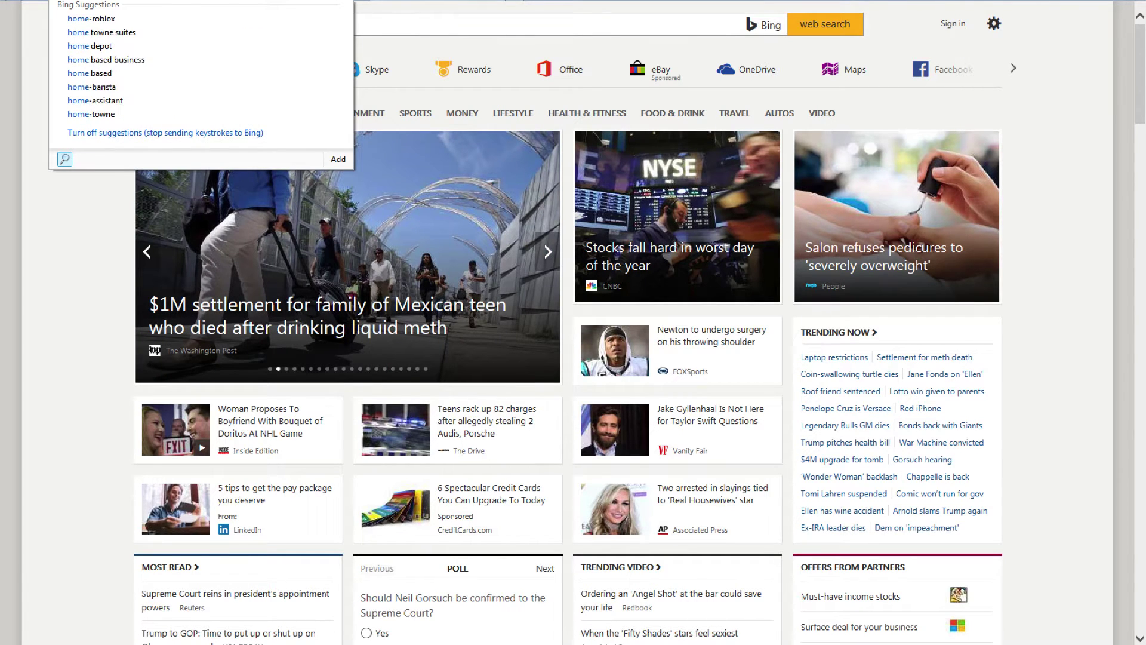
pyautogui.press('Return')
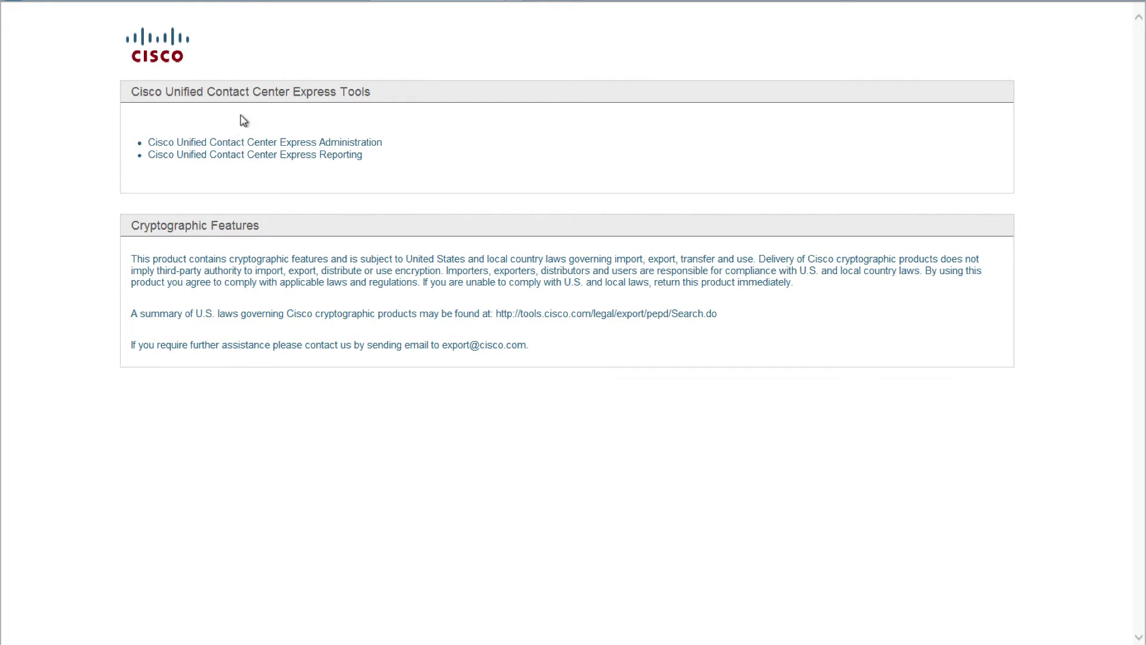
pyautogui.click(235, 143)
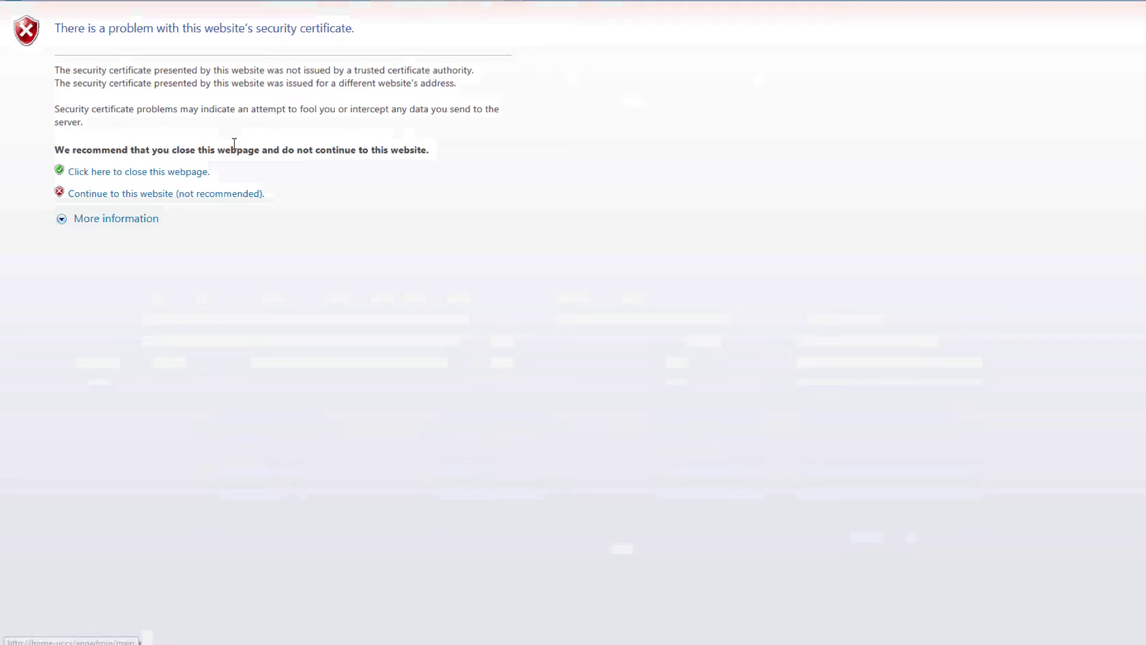
# Step: Continue past the certificate warning and log in as admin with the account password
pyautogui.click(168, 200)
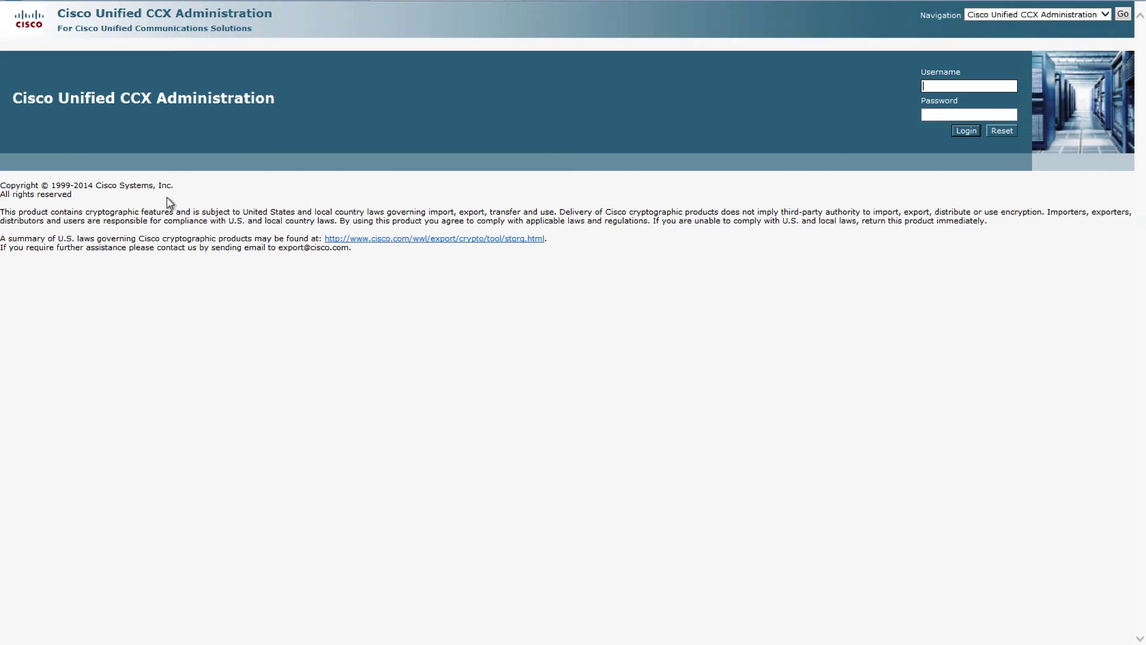
pyautogui.write('admin')
pyautogui.press('Tab')
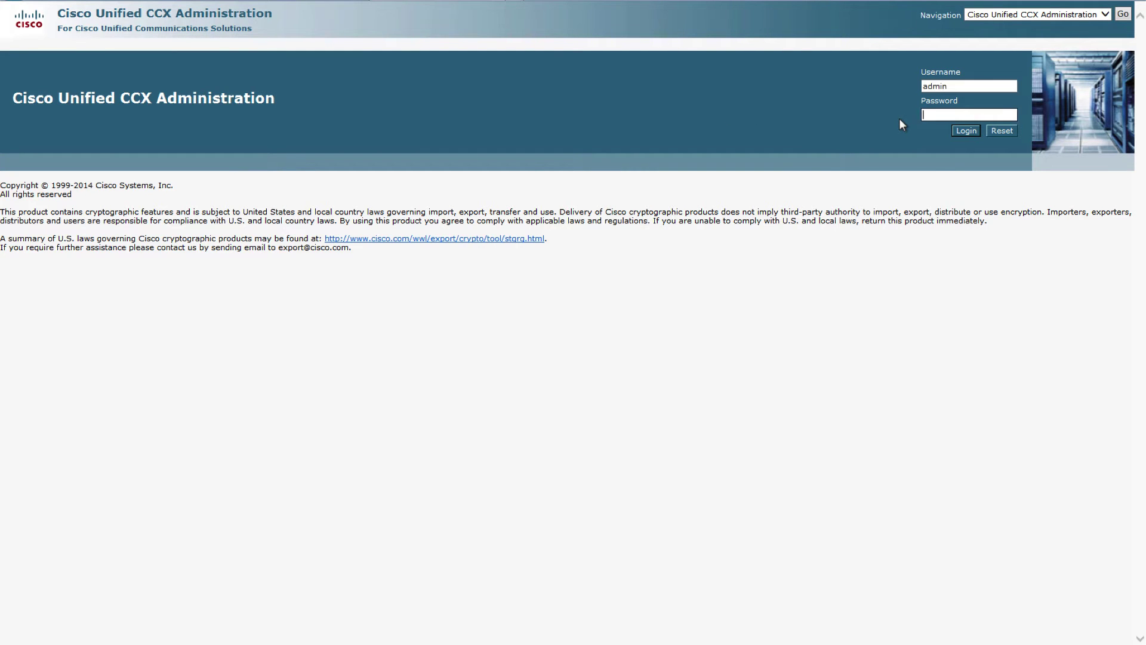
pyautogui.write('Cisco123')
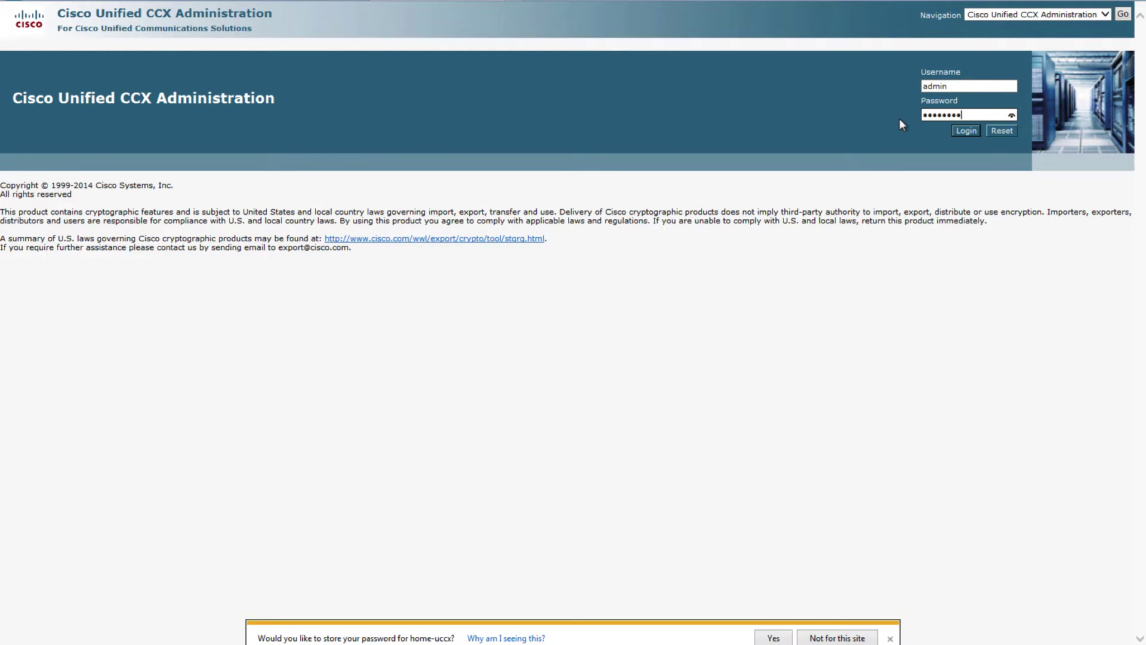
pyautogui.press('Return')
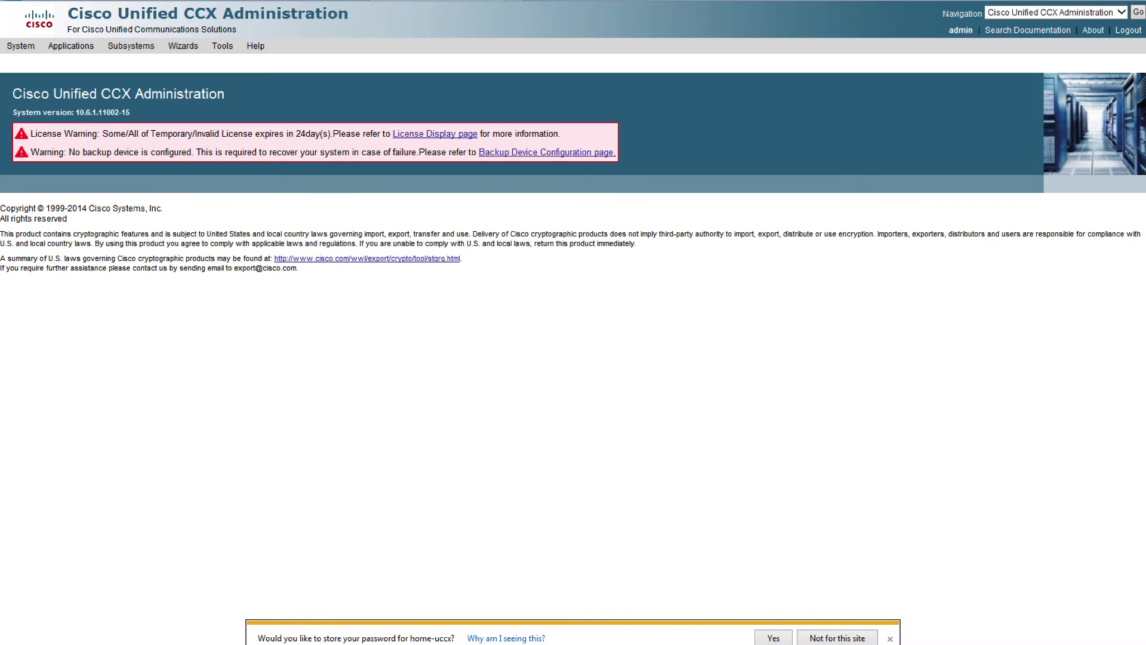
# Step: Open Tools > Plug-ins > Cisco Unified CCX Desktop Suites downloads
pyautogui.click(221, 49)
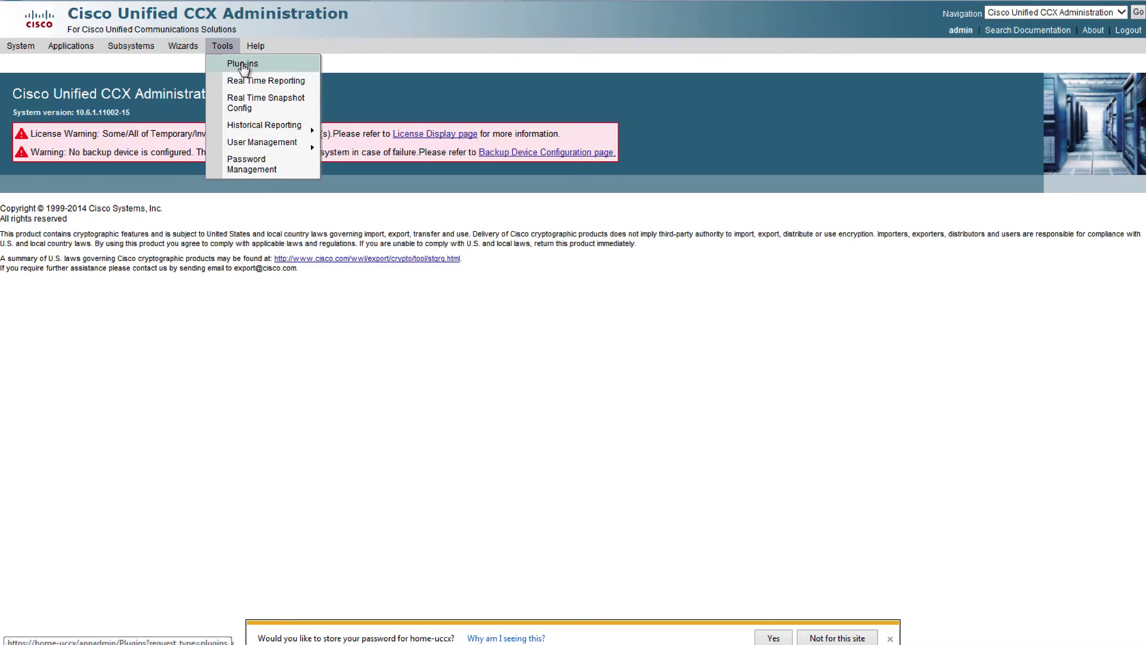
pyautogui.click(244, 64)
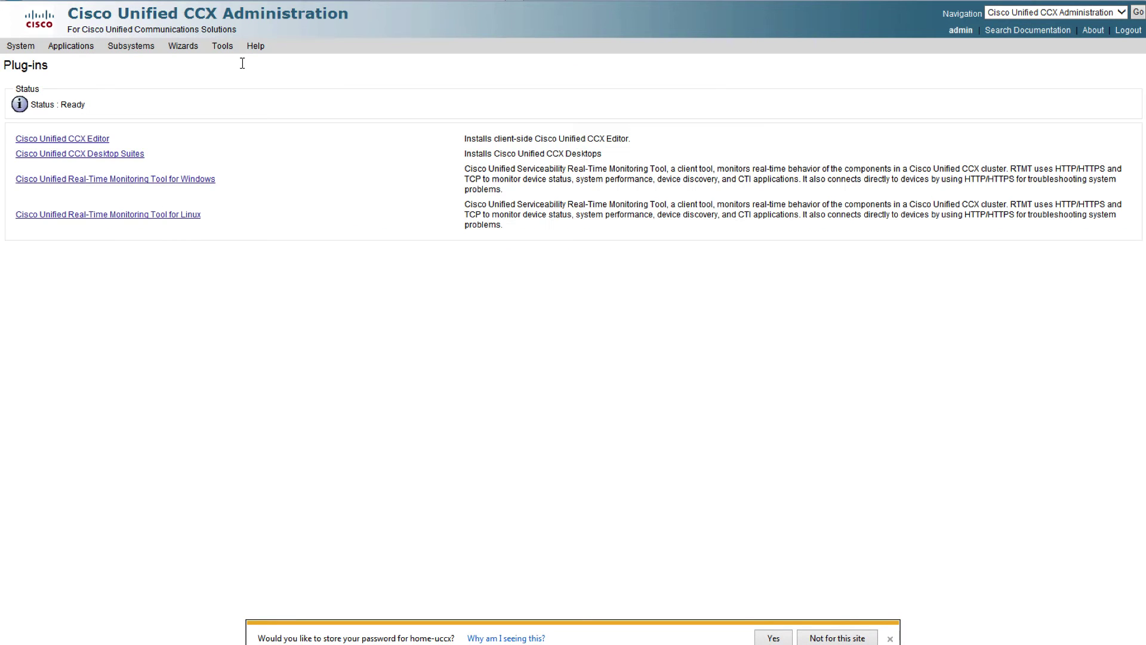
pyautogui.click(117, 159)
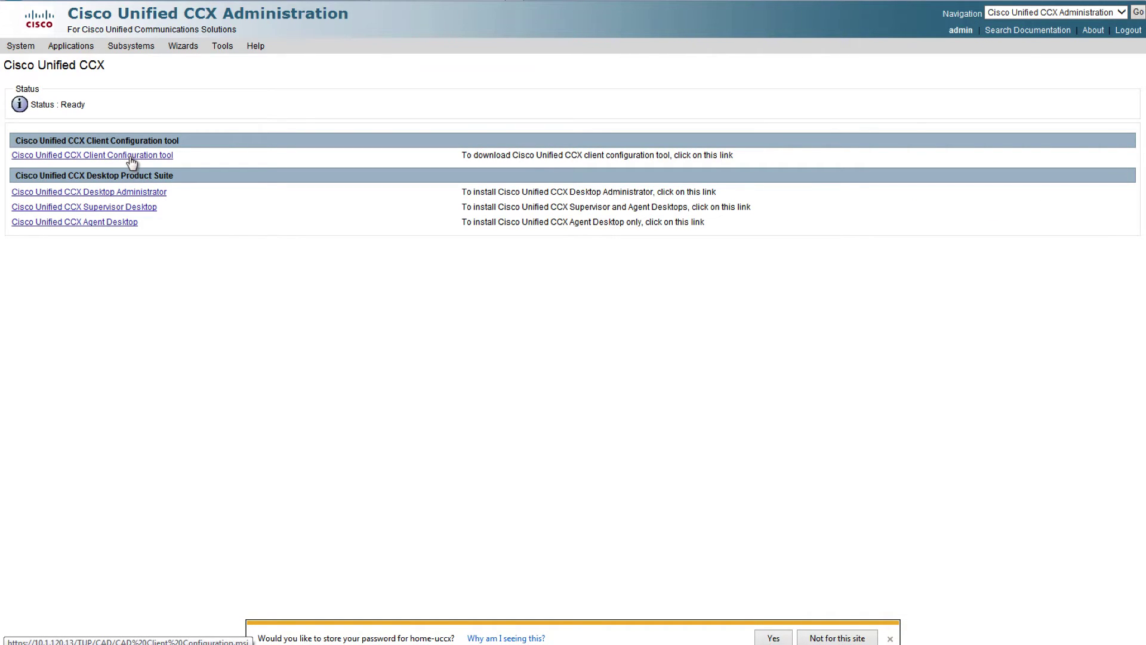
# Step: Download CAD Client Configuration.msi past the certificate warning and run it with administrator approval
pyautogui.click(132, 156)
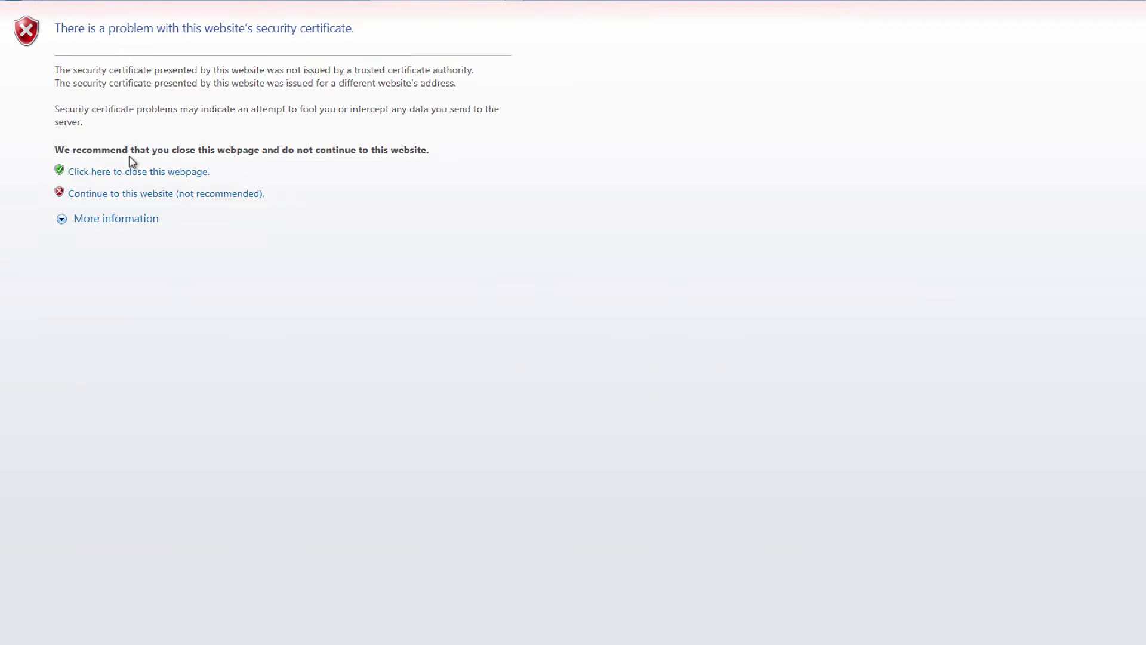
pyautogui.click(178, 197)
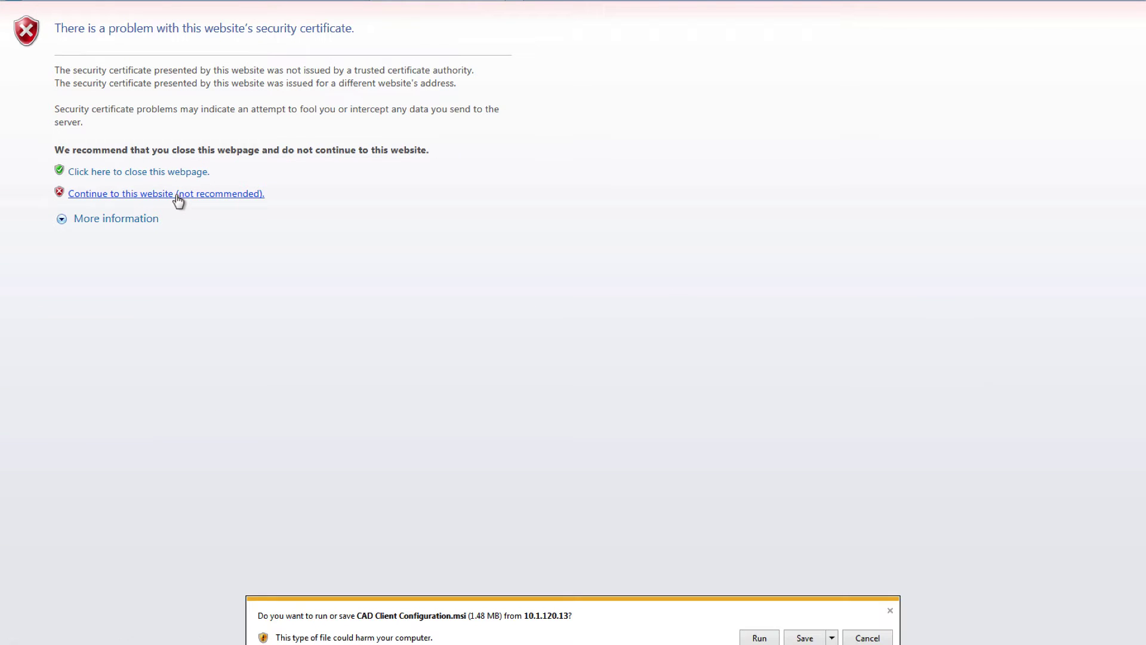
pyautogui.click(758, 638)
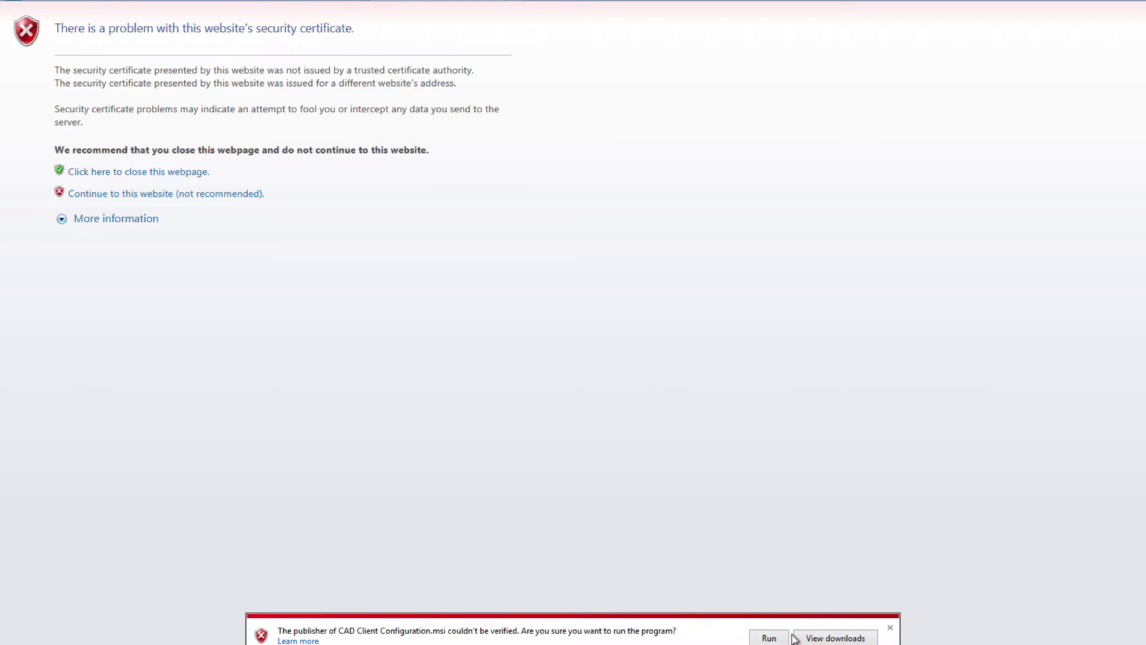
pyautogui.click(771, 637)
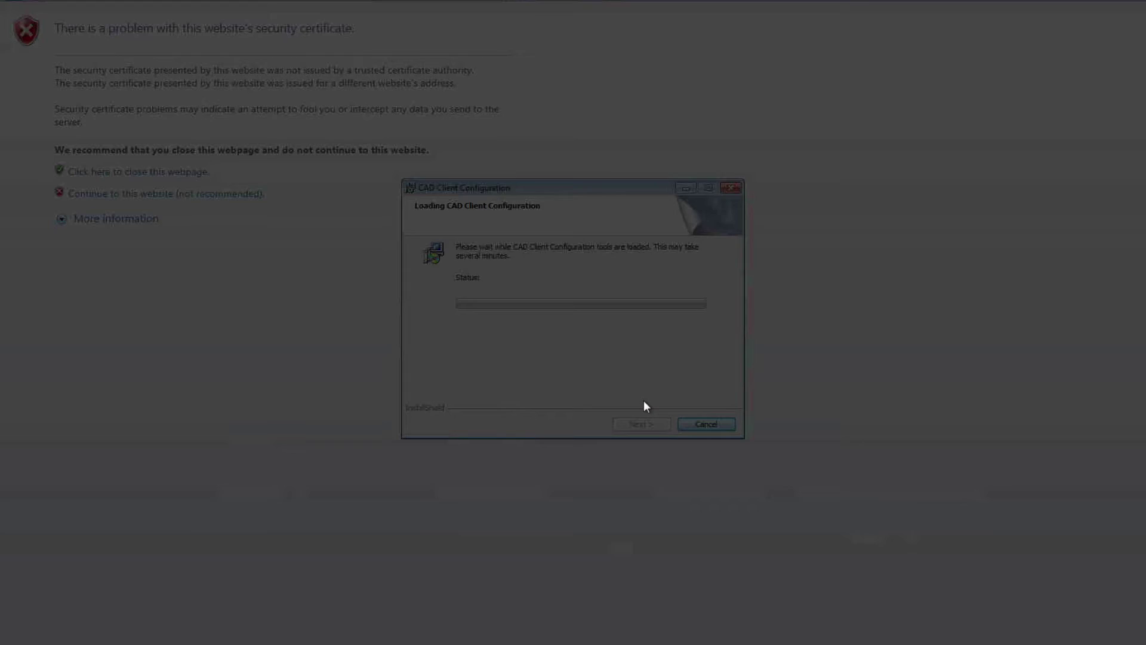
pyautogui.click(634, 337)
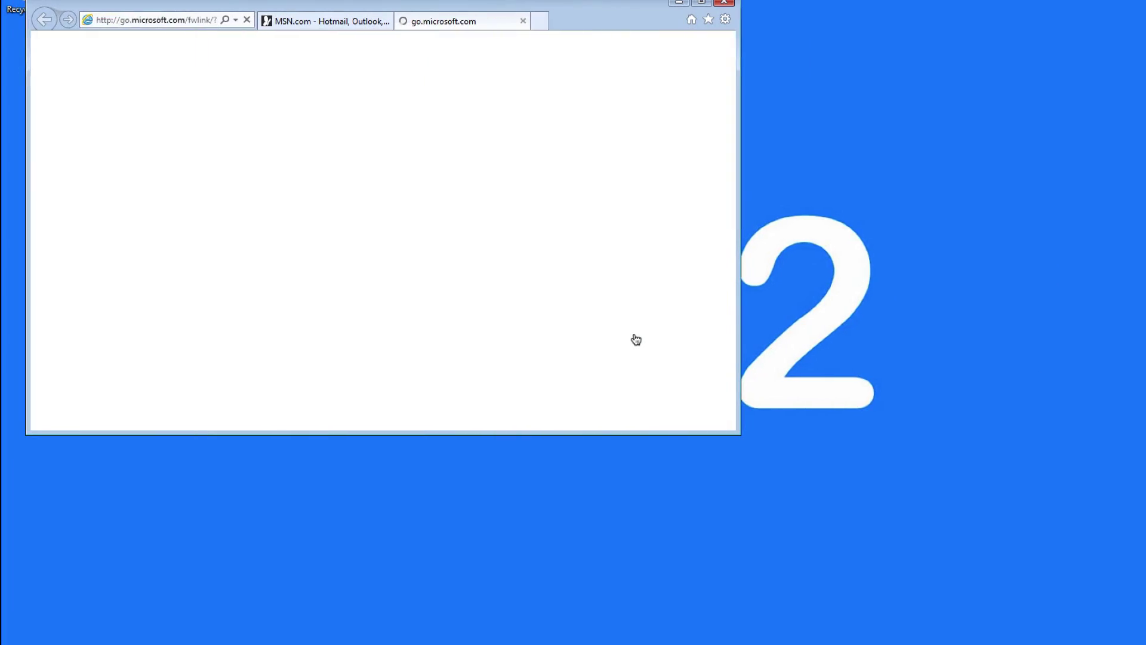
# Step: Close the welcome tab, maximize Internet Explorer and load the home-uccx server page
pyautogui.click(521, 21)
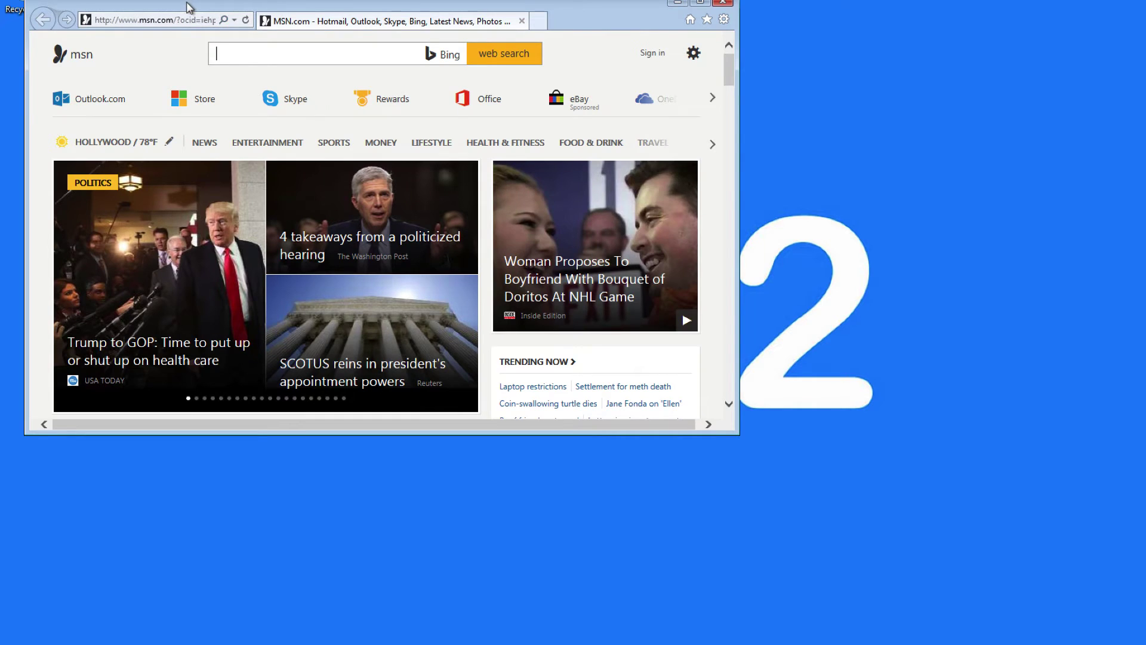
pyautogui.doubleClick(187, 5)
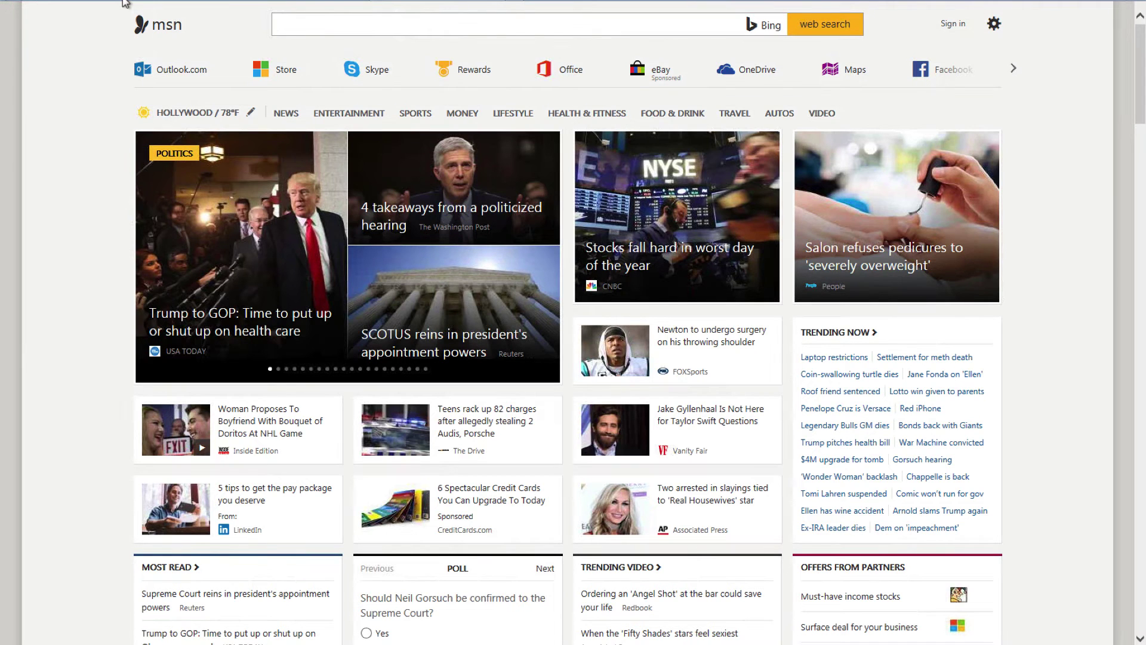
pyautogui.write('home-')
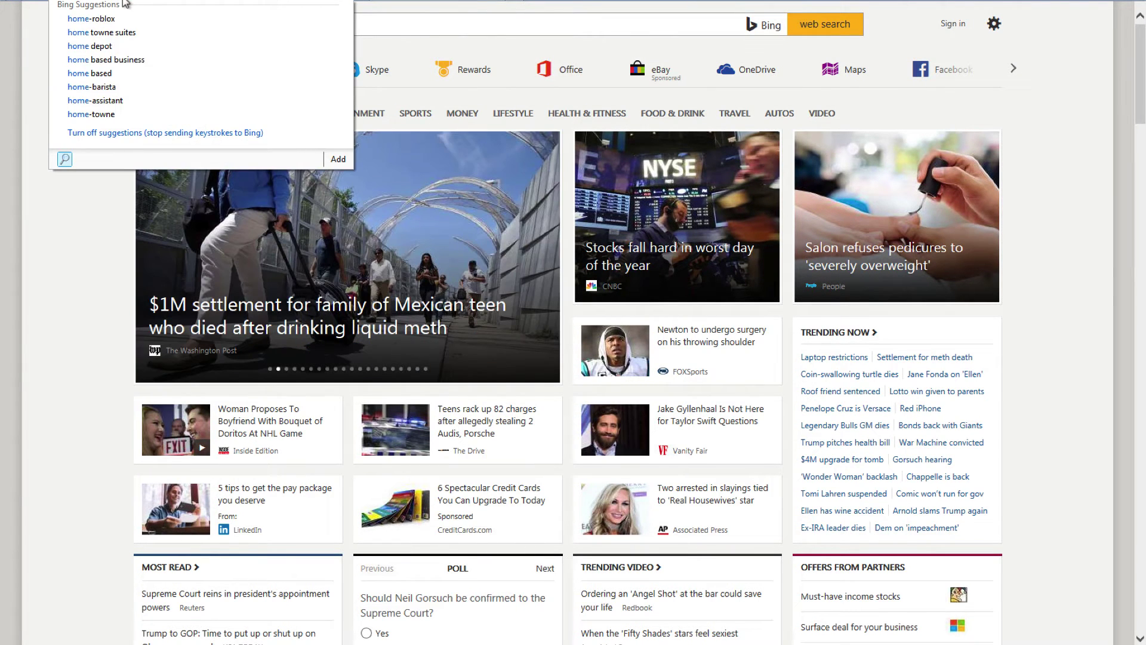
pyautogui.write('uccx')
pyautogui.press('Return')
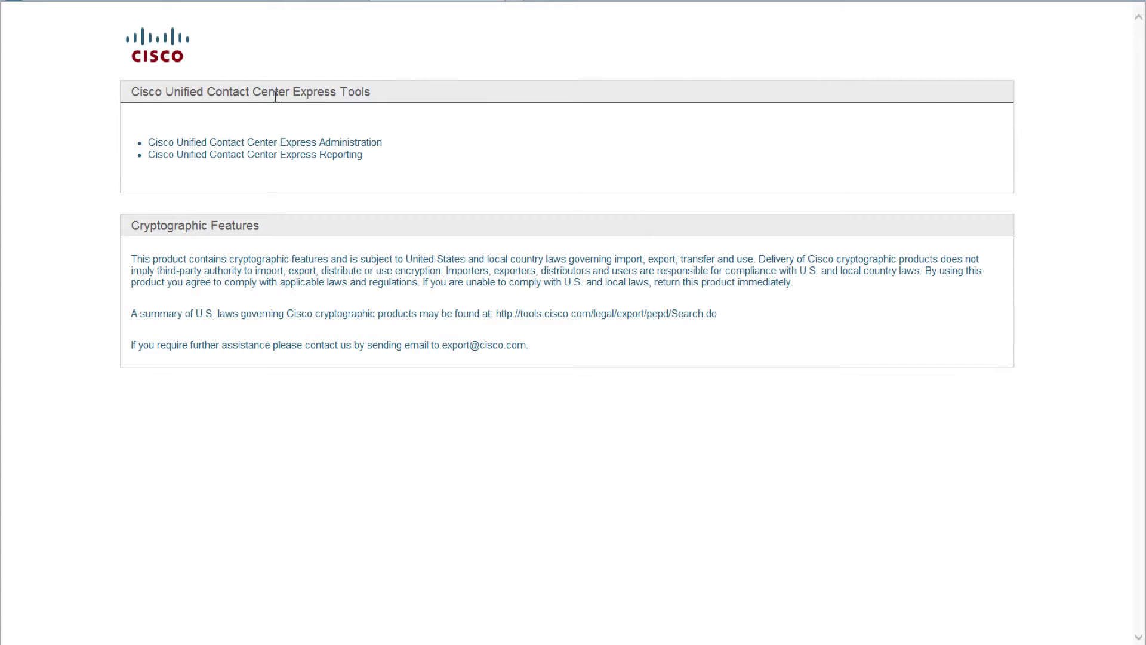
# Step: Open CCX Administration past the certificate warning and log in with the admin account
pyautogui.click(250, 148)
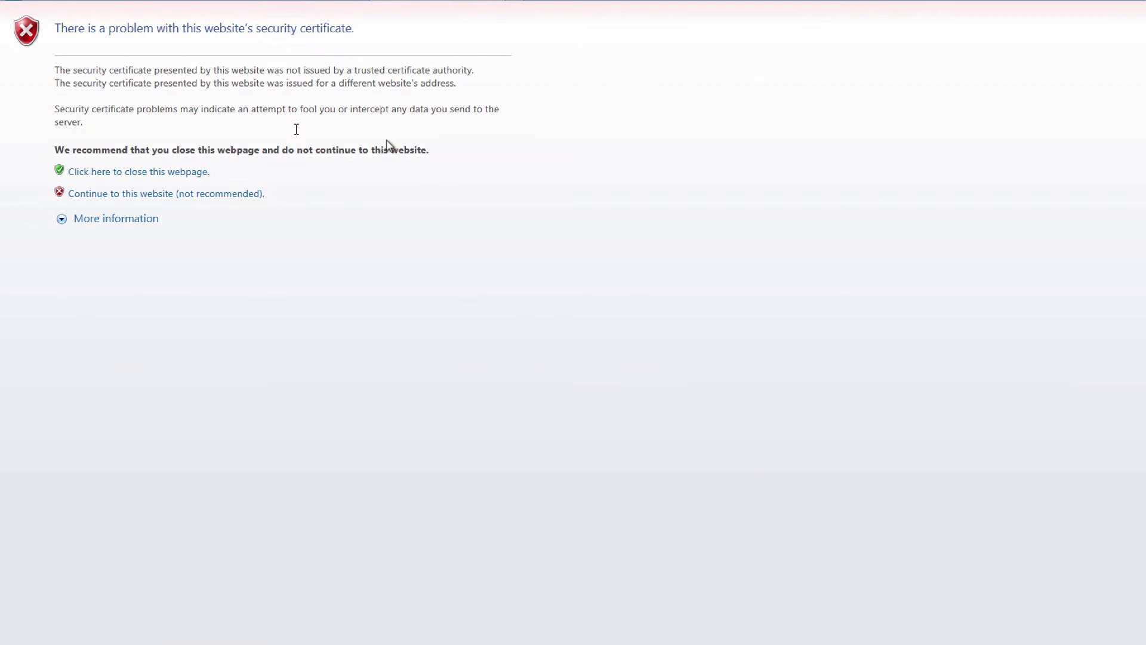
pyautogui.click(219, 192)
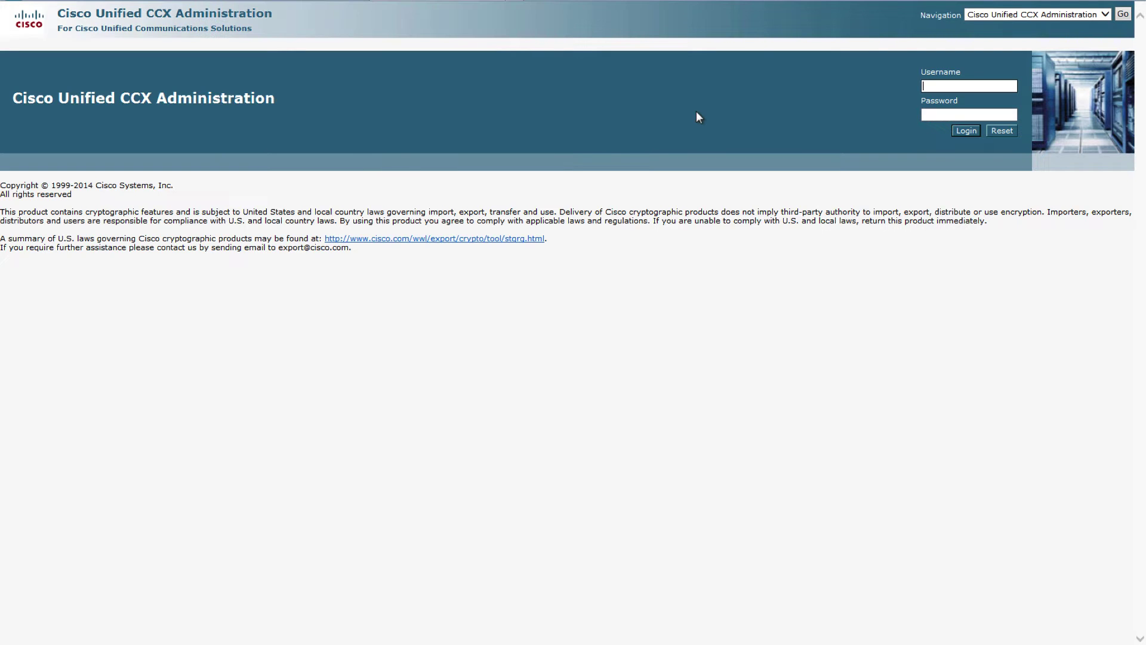
pyautogui.write('admin')
pyautogui.press('Tab')
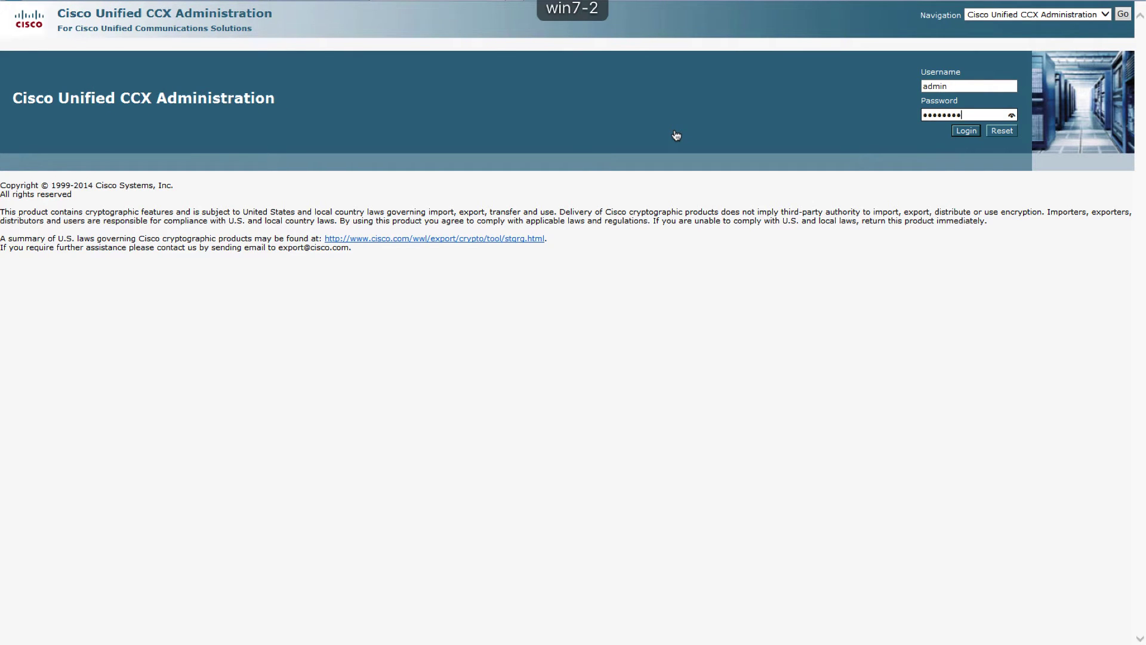
pyautogui.press('Return')
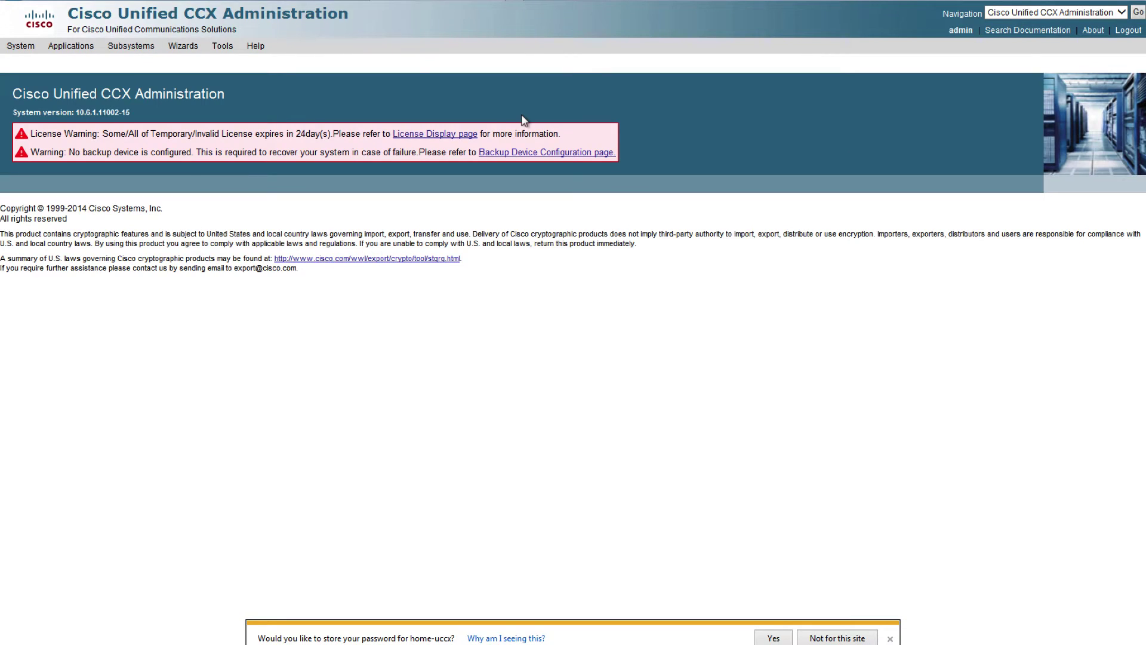
# Step: Open Tools > Plug-ins > Cisco Unified CCX Desktop Suites downloads, then switch to the ESXi console desktop
pyautogui.moveTo(222, 46)
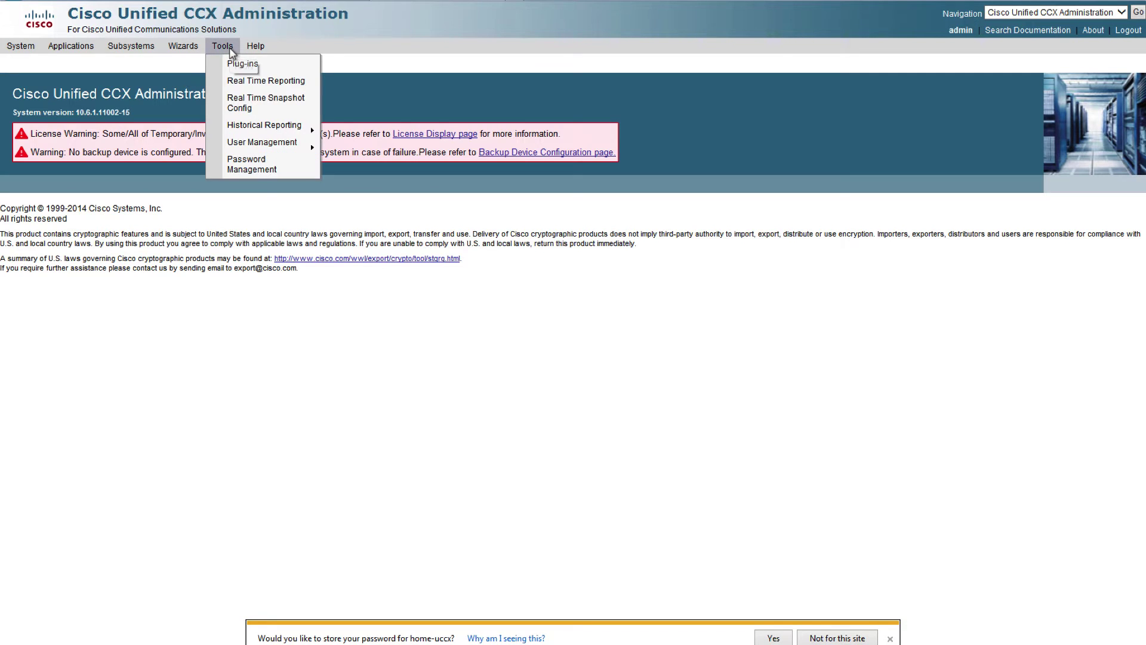
pyautogui.click(234, 65)
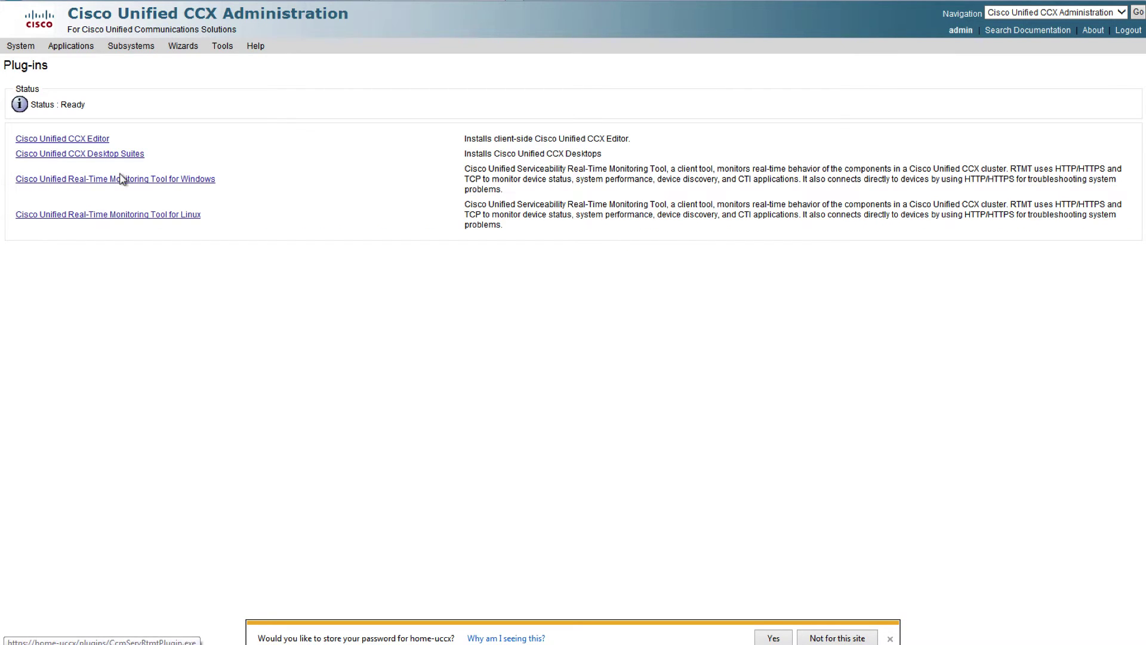
pyautogui.click(100, 156)
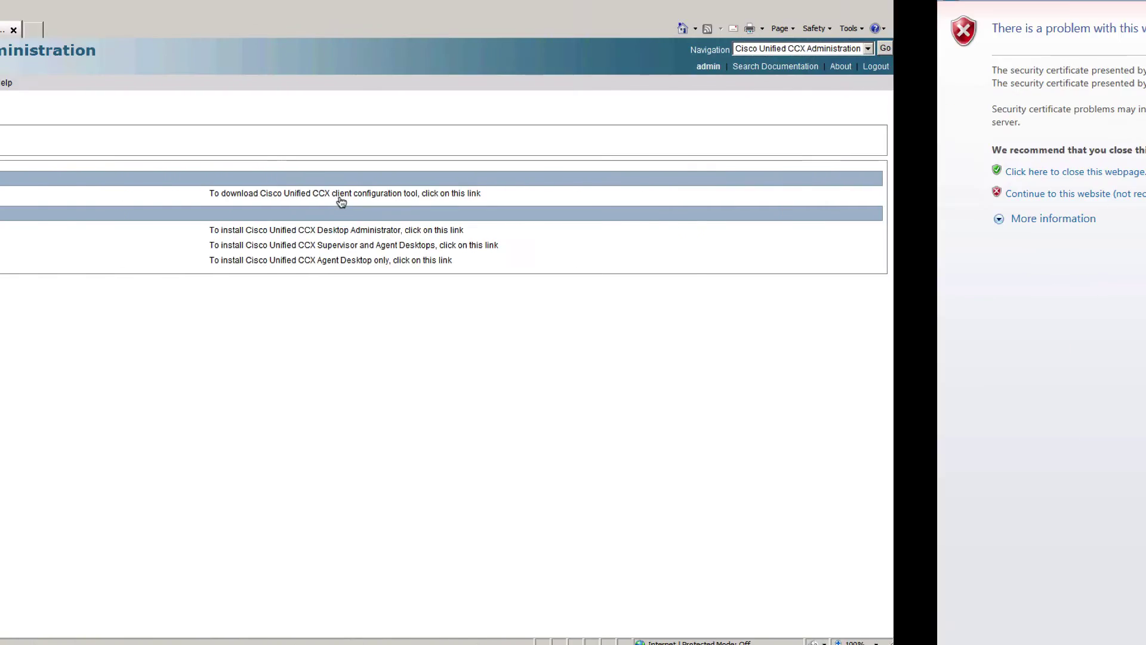
pyautogui.hotkey('ctrl', 'Left')
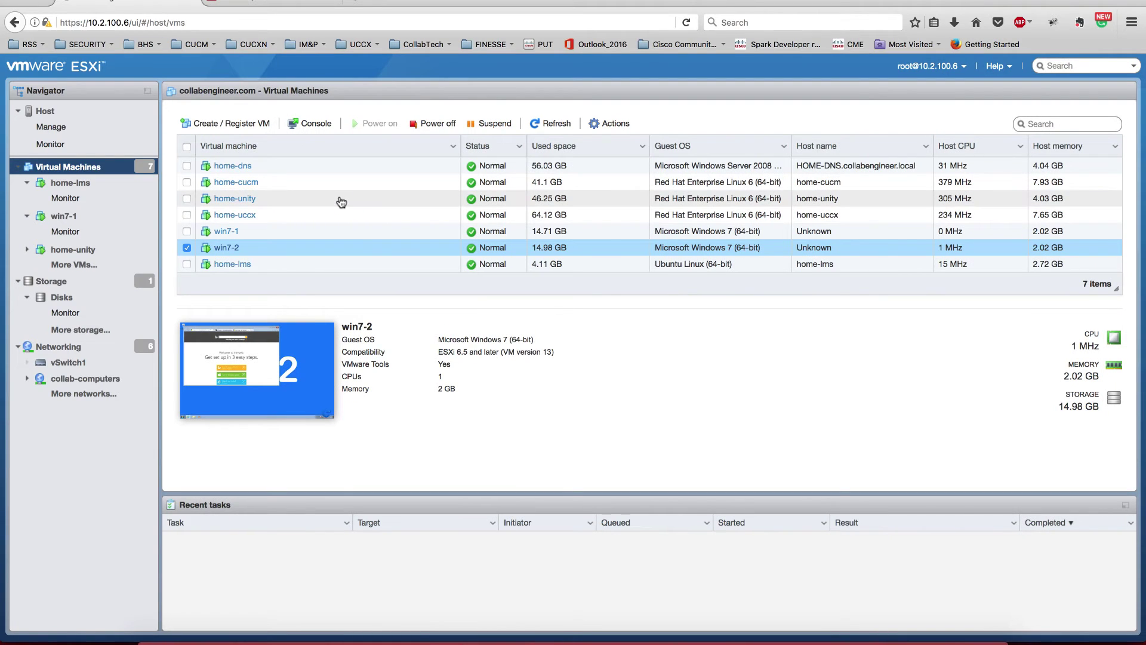
# Step: Switch desktops to the win7-1 VM and back to the CCX Administration page
pyautogui.hotkey('ctrl', 'Right')
pyautogui.hotkey('ctrl', 'Right')
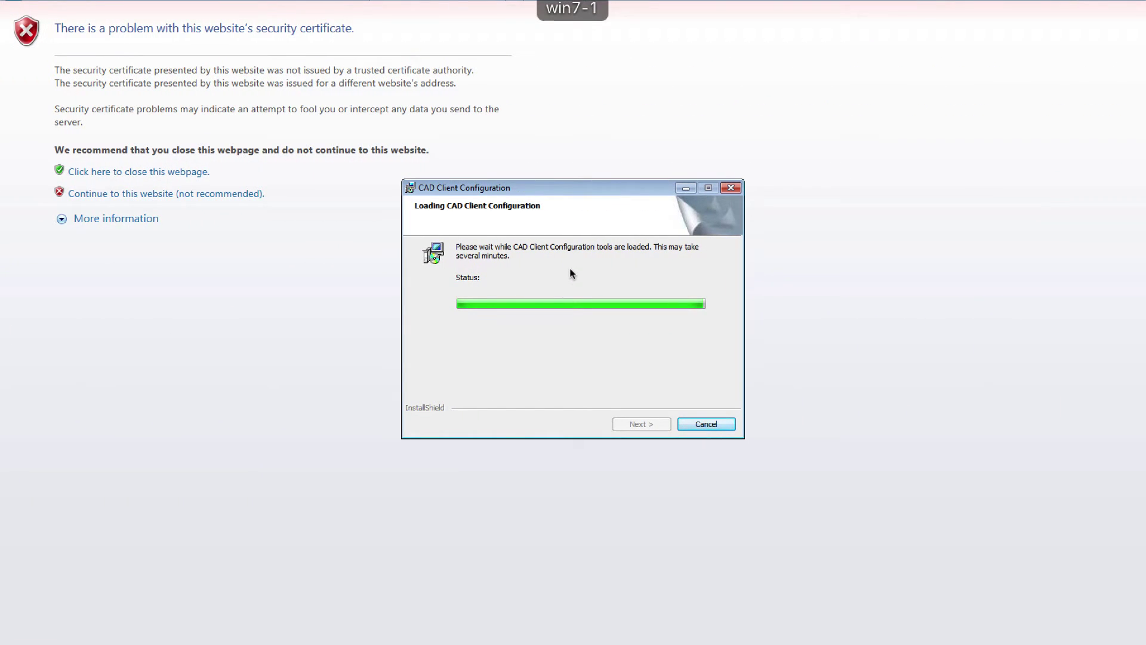
pyautogui.hotkey('ctrl', 'Left')
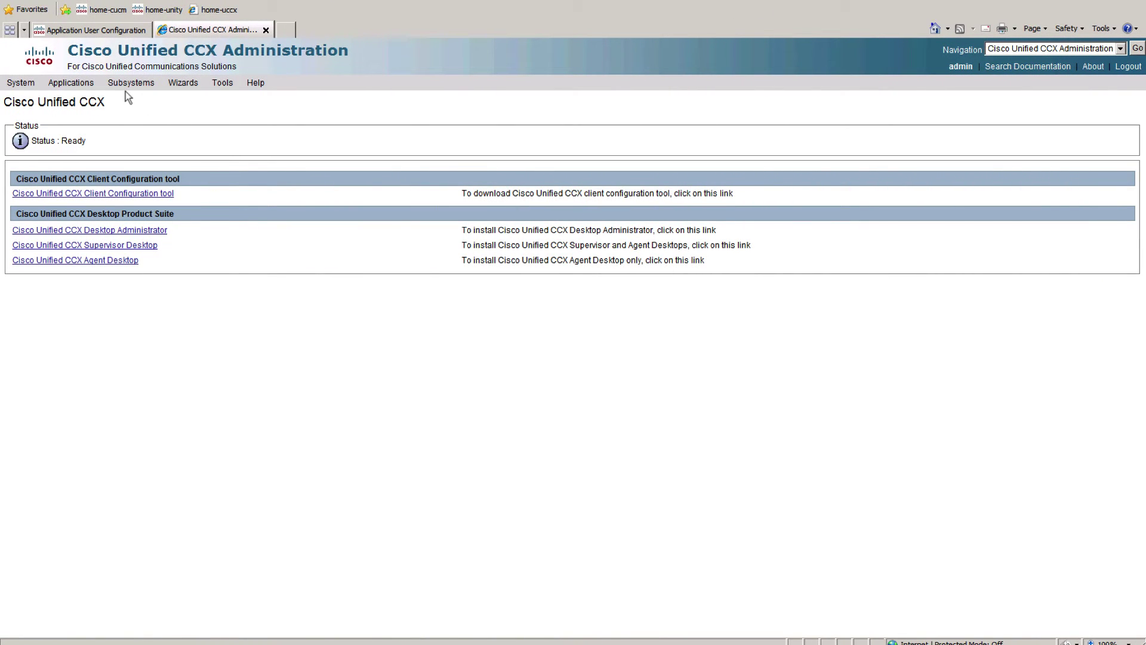
# Step: Return the Cisco Unified CM tab to the application users list
pyautogui.click(121, 84)
pyautogui.moveTo(178, 126)
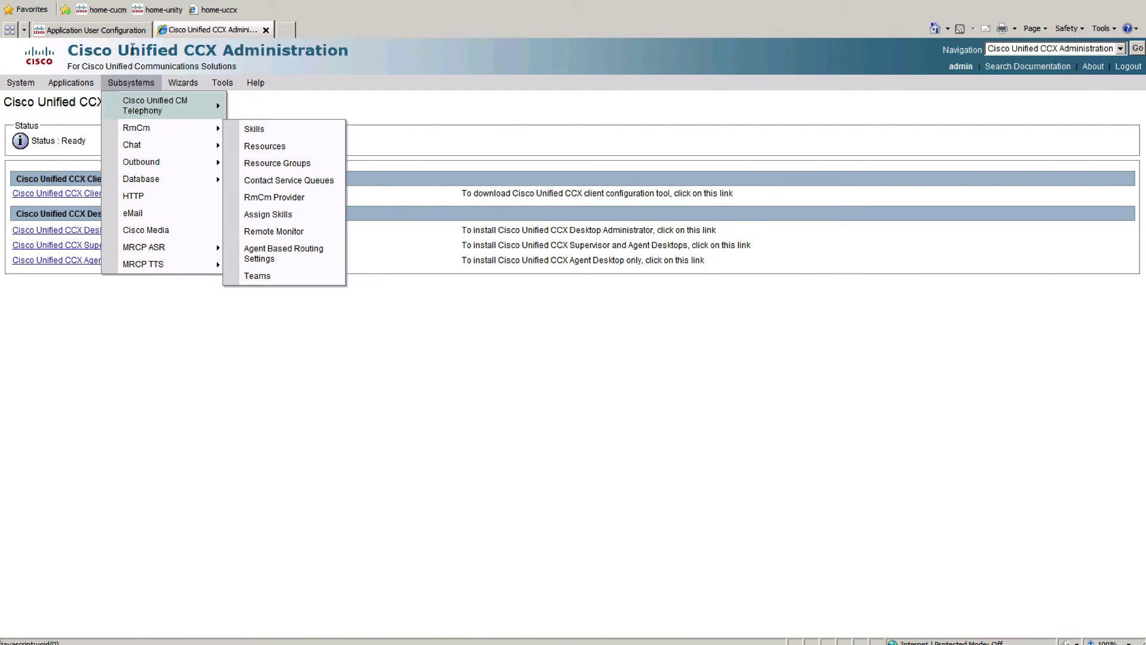
pyautogui.click(115, 30)
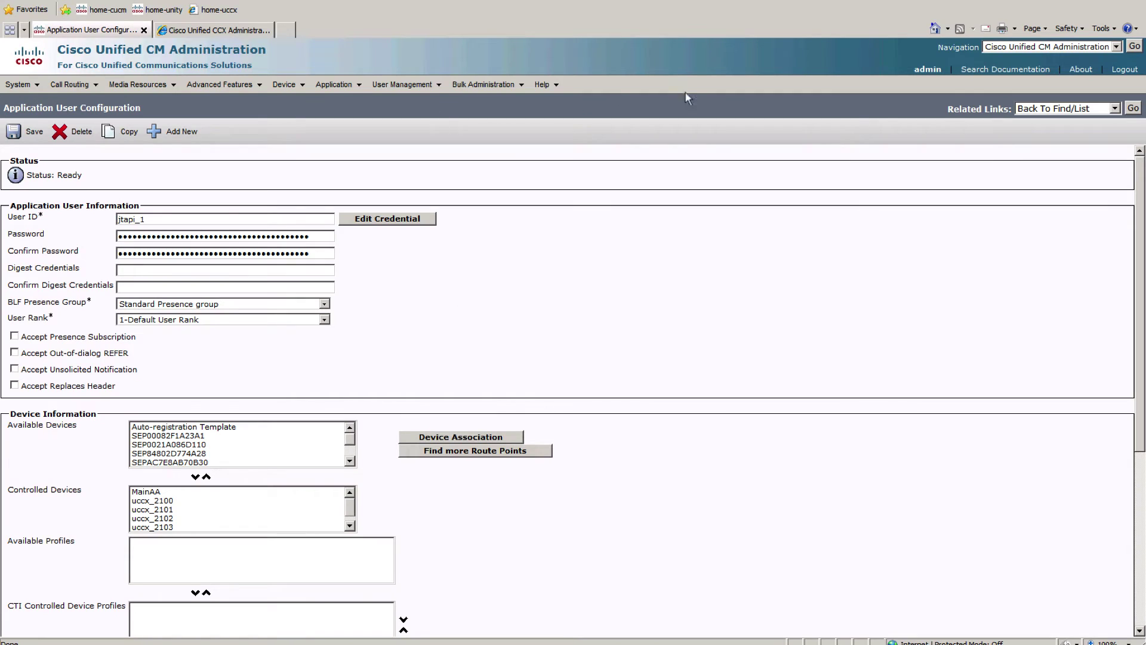
pyautogui.click(1132, 109)
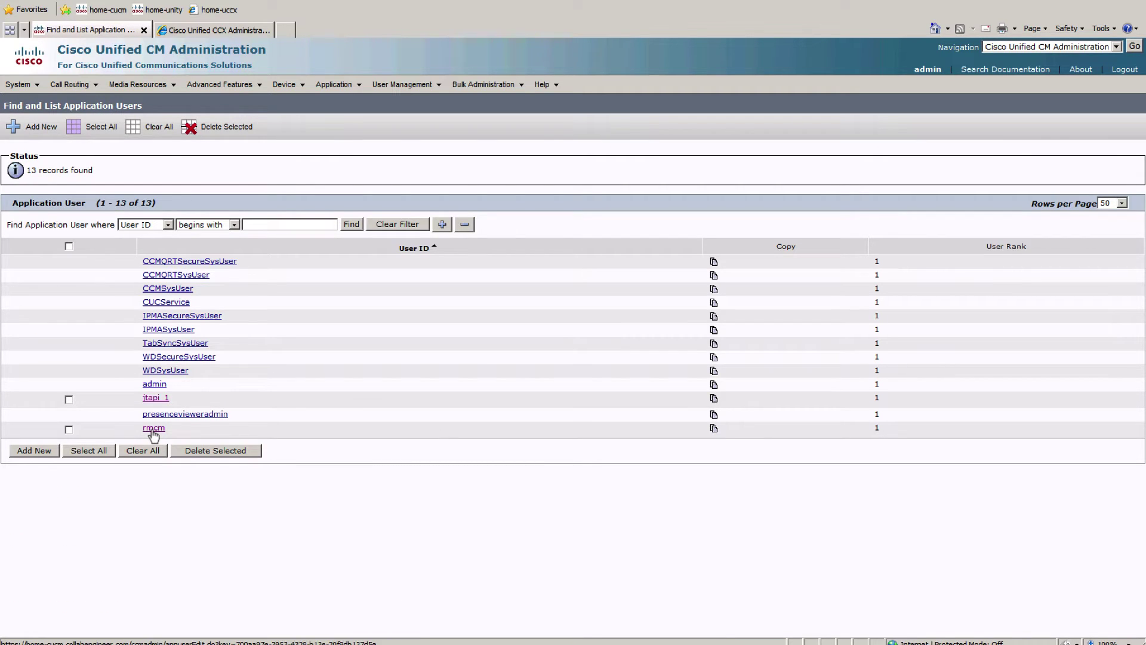
# Step: Open CCX Subsystems > RmCm > Resources to view the three agent resources and extensions
pyautogui.click(223, 30)
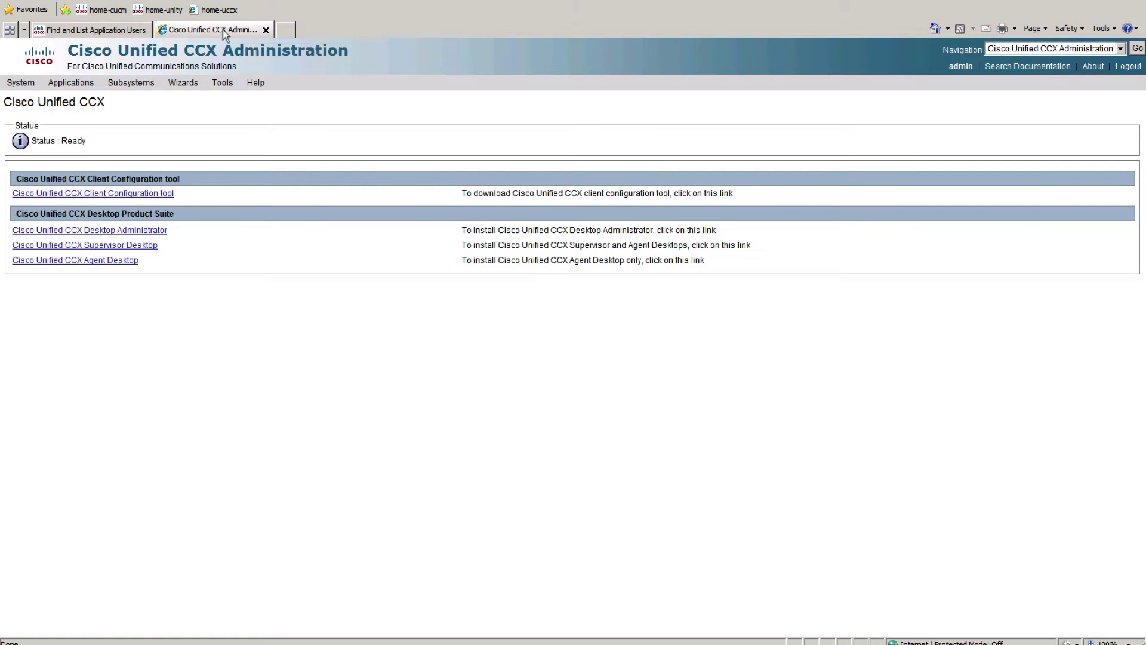
pyautogui.click(120, 81)
pyautogui.moveTo(172, 135)
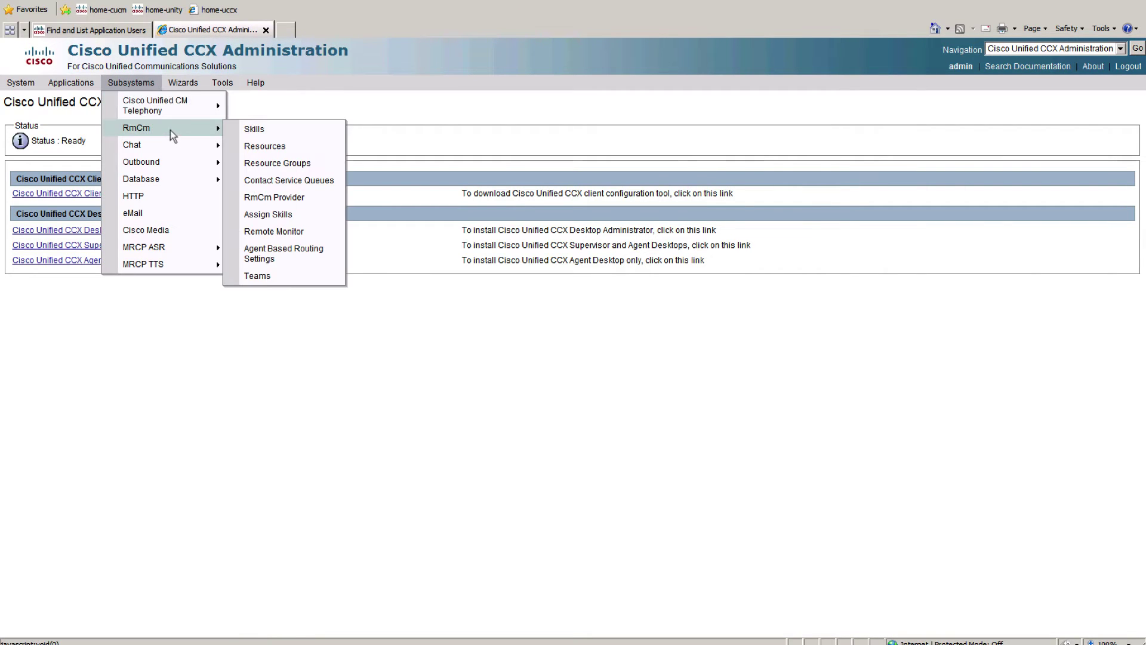
pyautogui.click(277, 148)
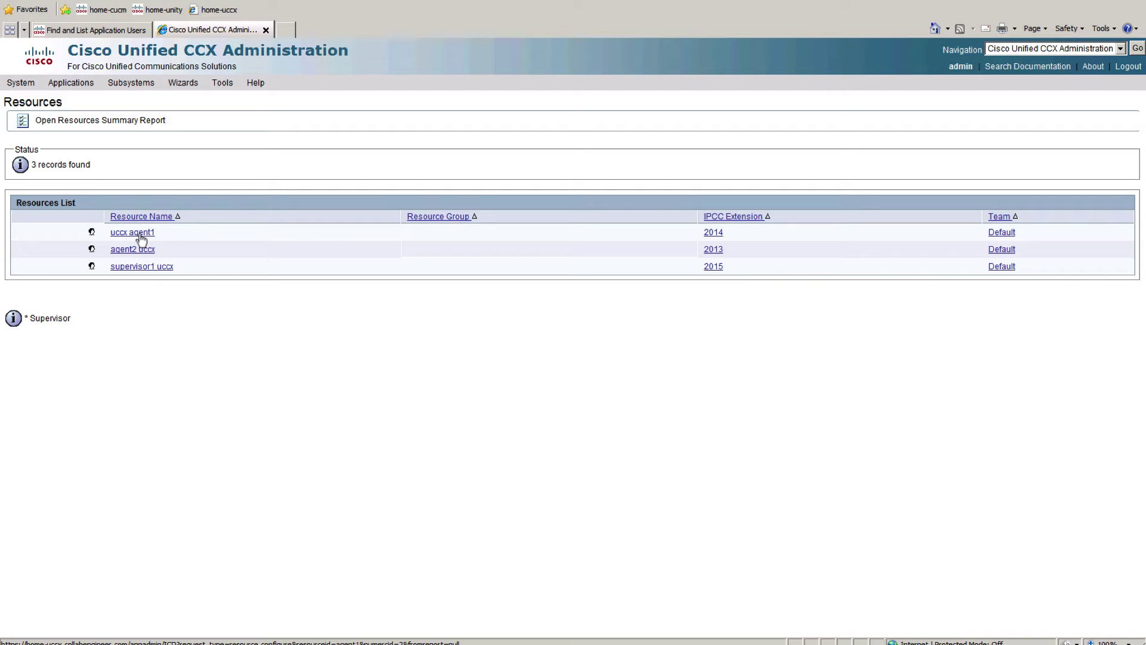
pyautogui.click(102, 33)
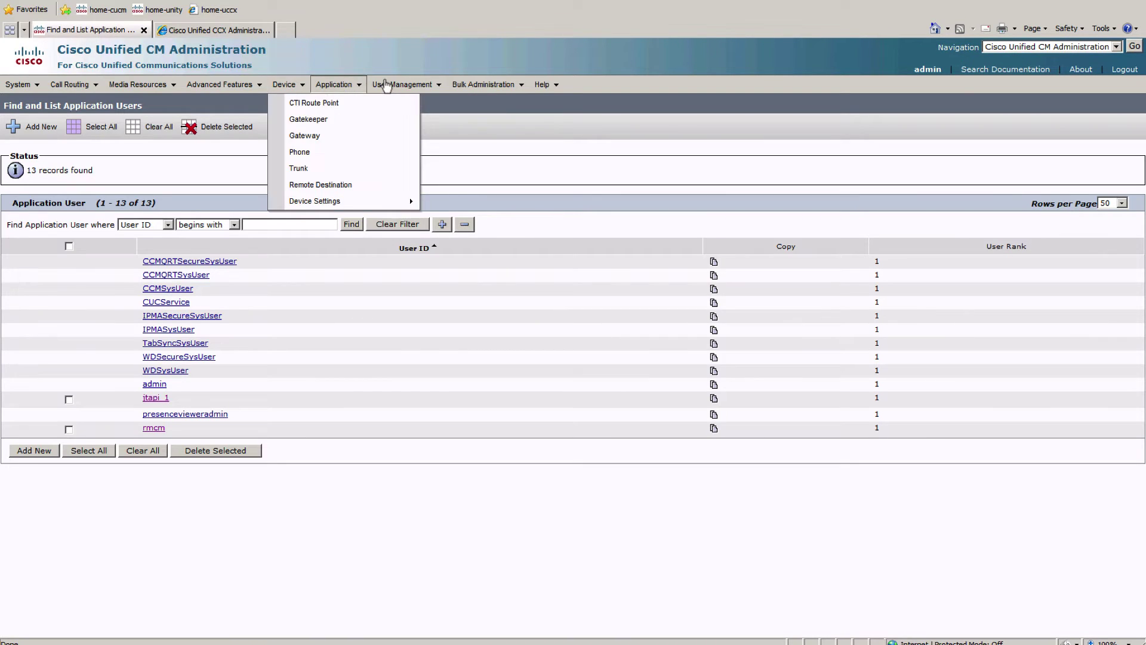
# Step: Find end user agent1, set its IPCC Extension to < None > and save
pyautogui.moveTo(394, 84)
pyautogui.click(404, 120)
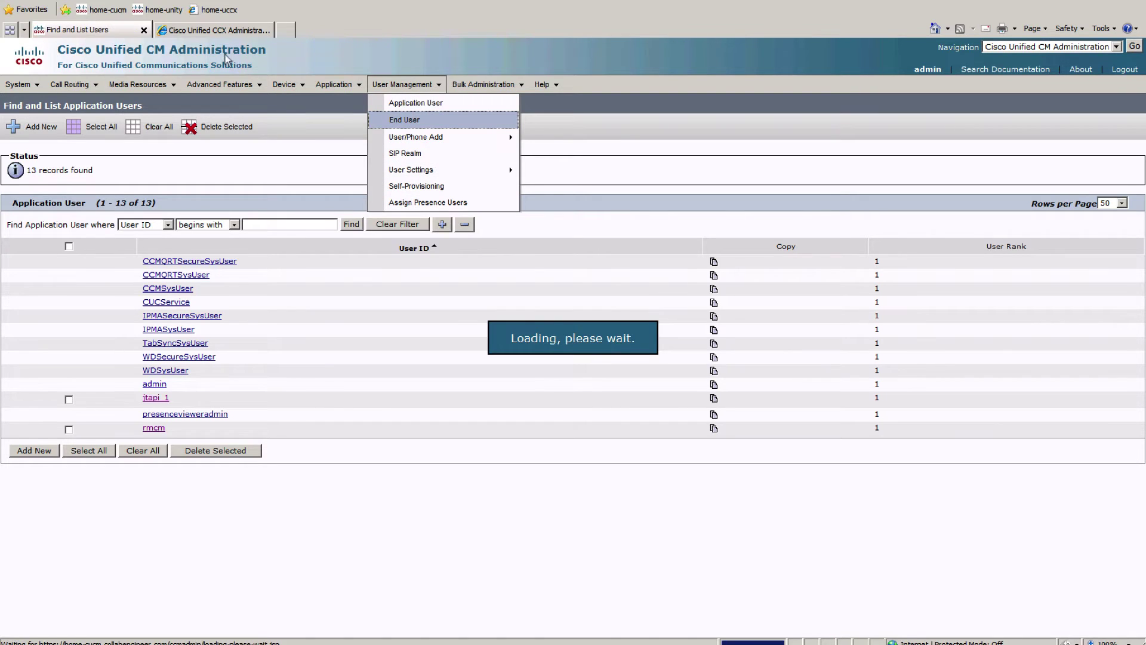
pyautogui.click(376, 179)
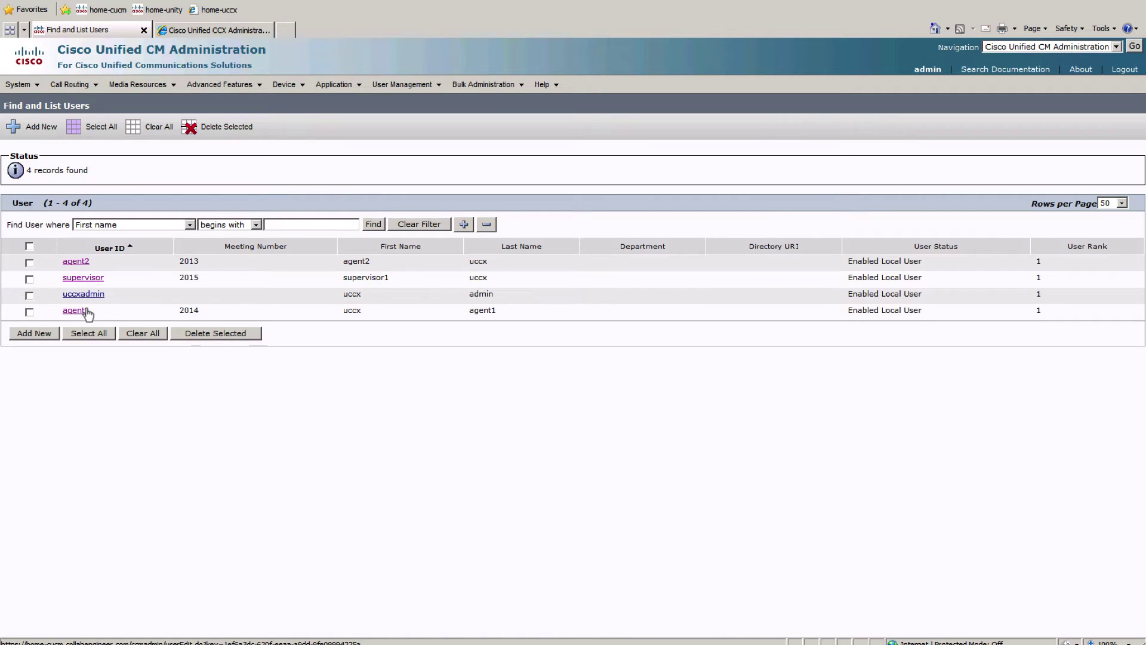
pyautogui.click(83, 311)
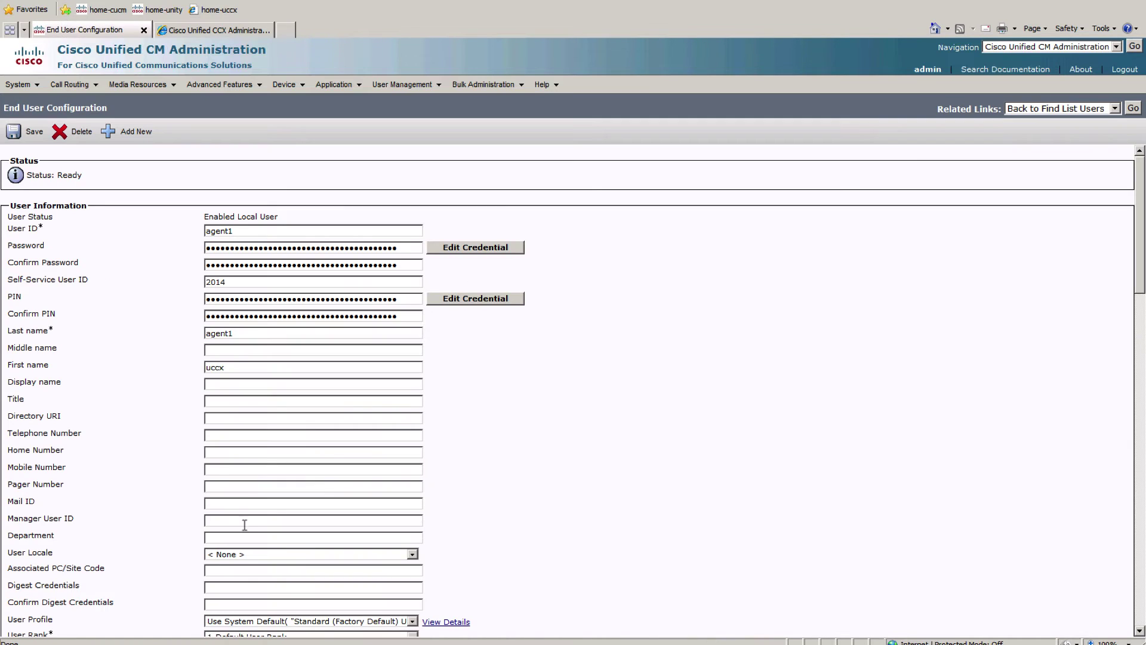
pyautogui.scroll(-7, 244, 529)
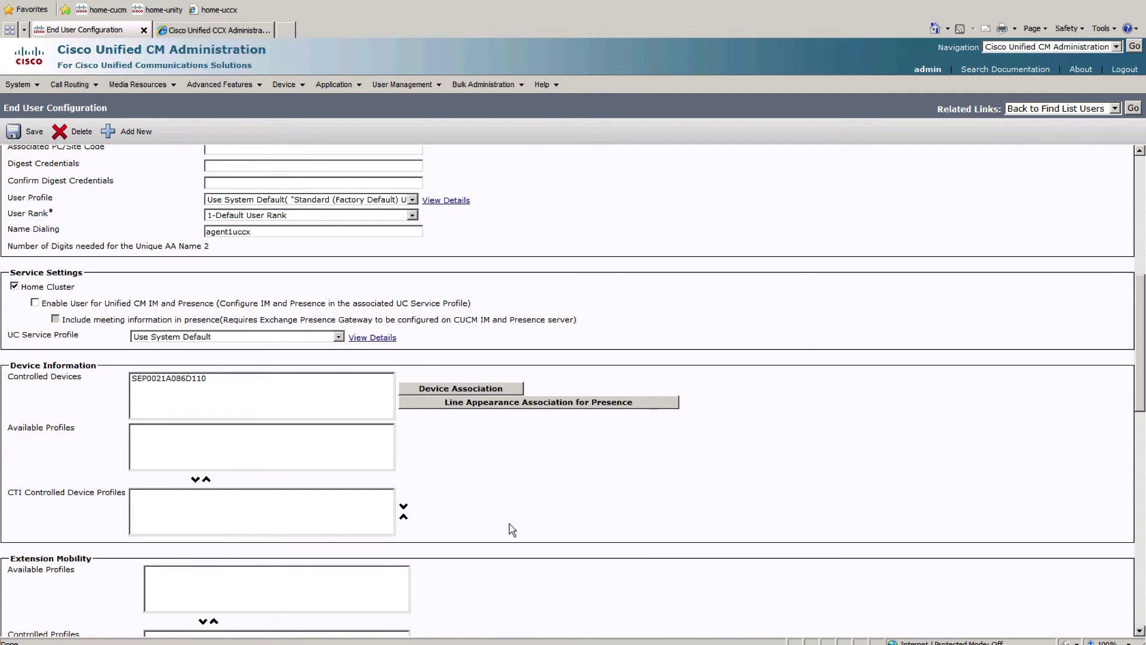
pyautogui.scroll(-5, 511, 530)
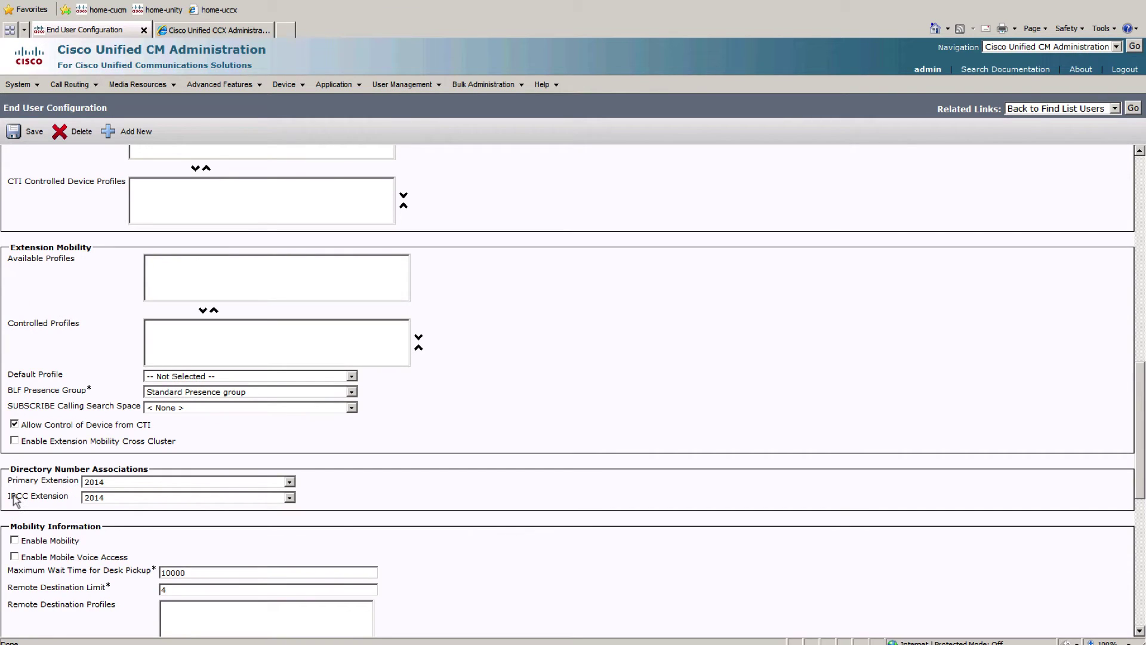
pyautogui.click(107, 499)
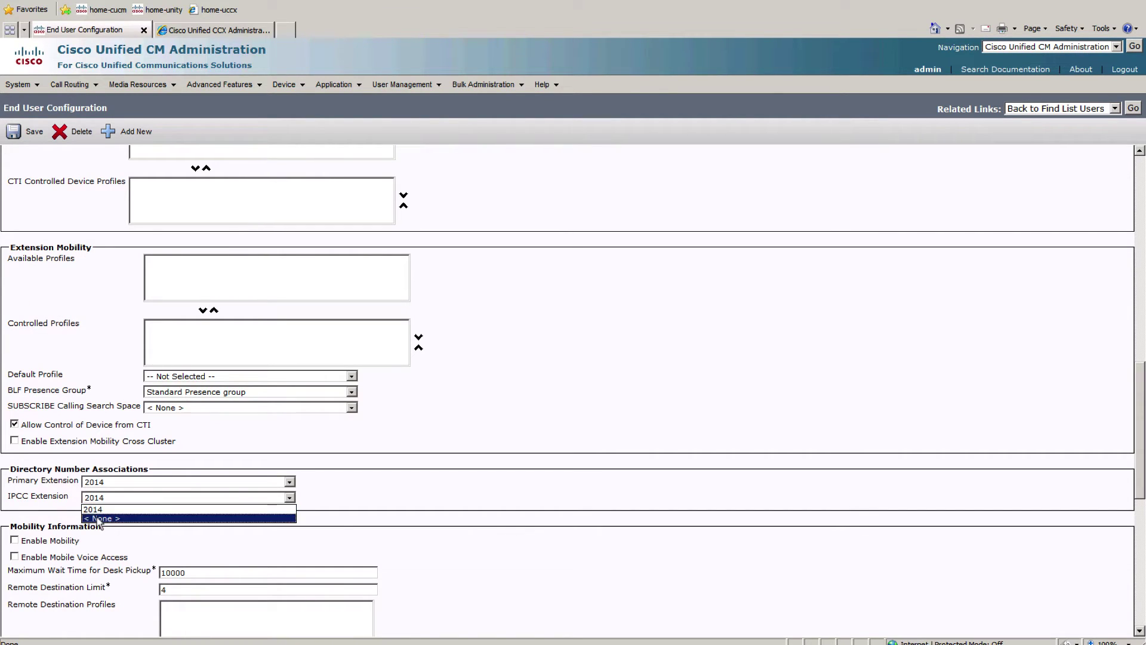
pyautogui.click(98, 519)
pyautogui.scroll(12, 67, 315)
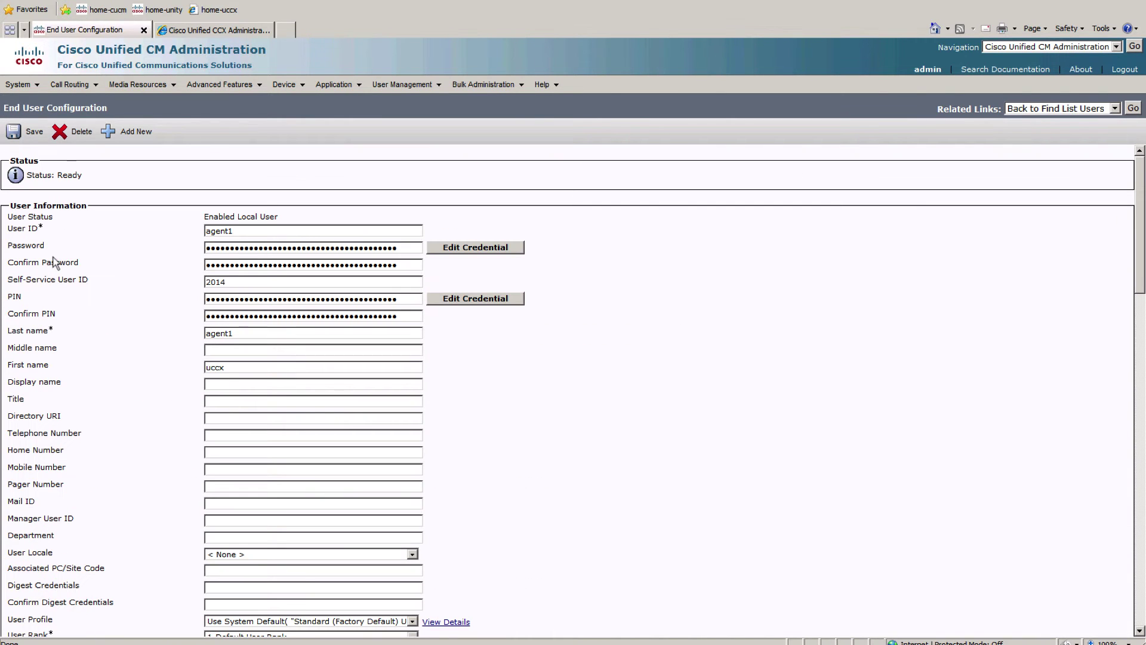
pyautogui.click(31, 135)
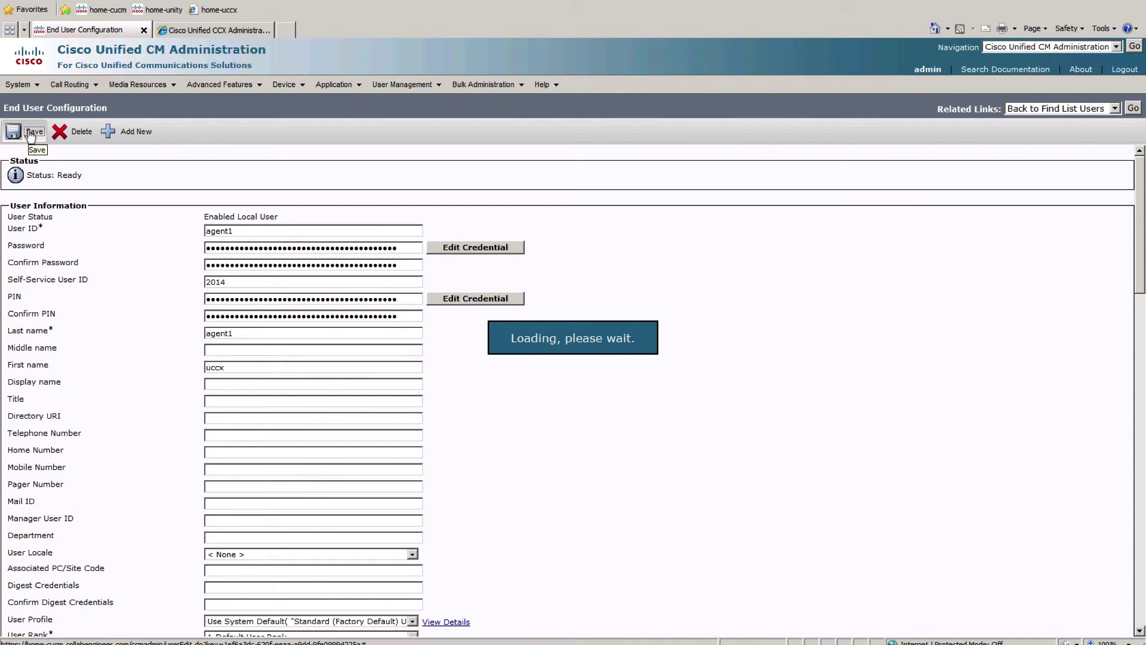
pyautogui.click(217, 30)
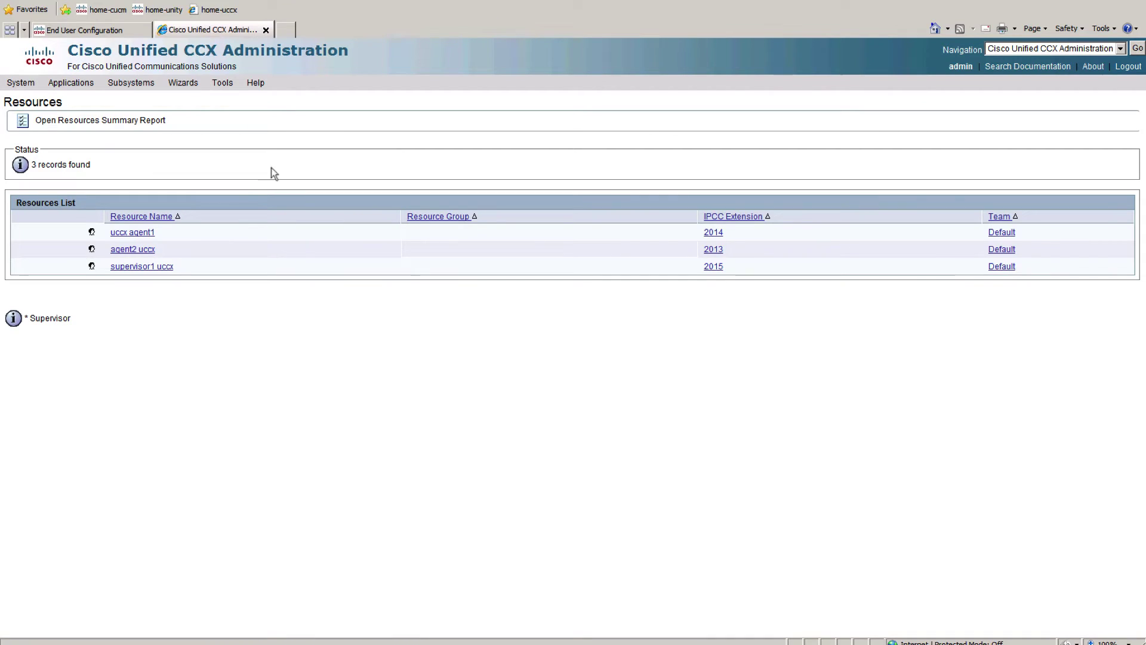
# Step: Reload the RmCm Resources list, which now omits agent1
pyautogui.click(116, 83)
pyautogui.moveTo(166, 126)
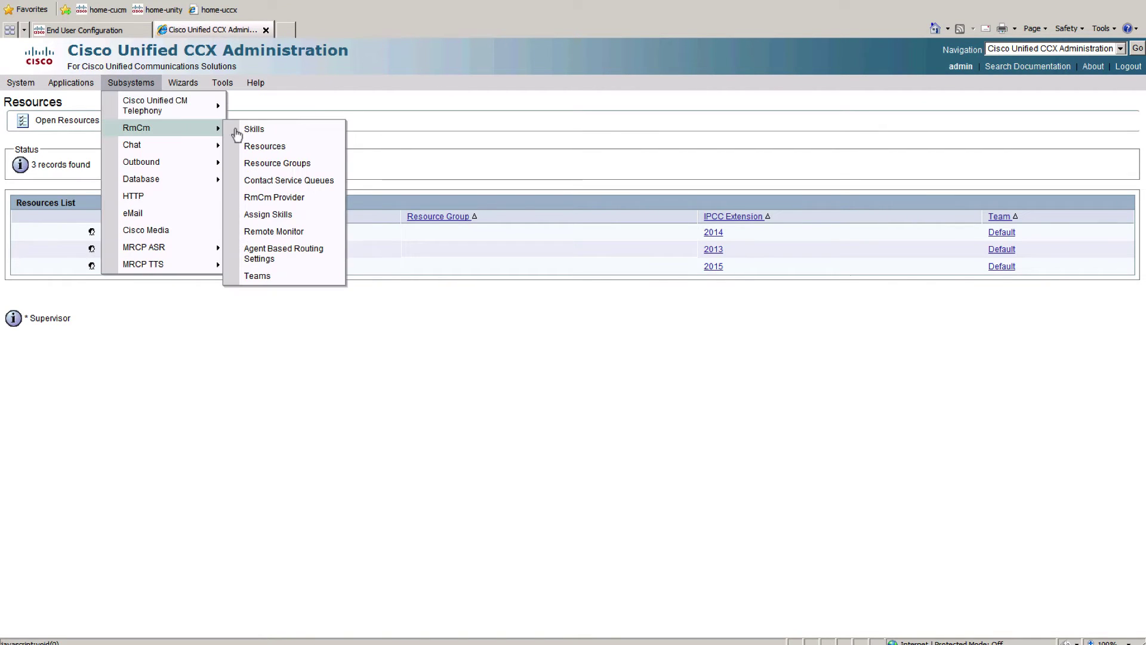
pyautogui.click(284, 154)
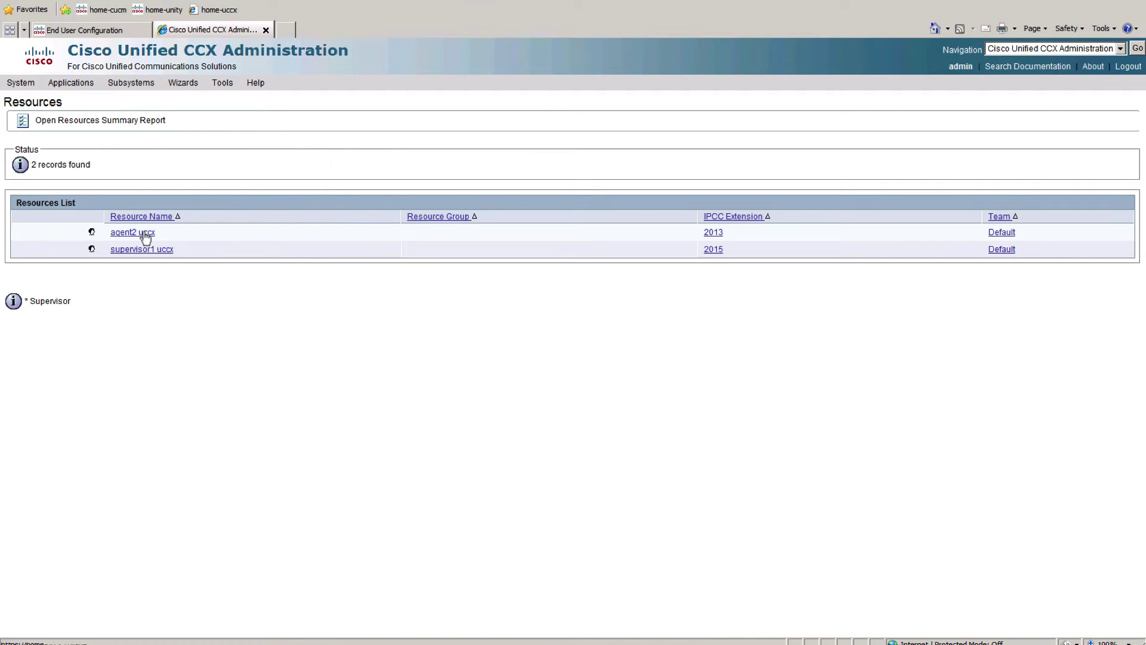
# Step: Set agent1's IPCC Extension back to 2014 and save the user
pyautogui.click(95, 31)
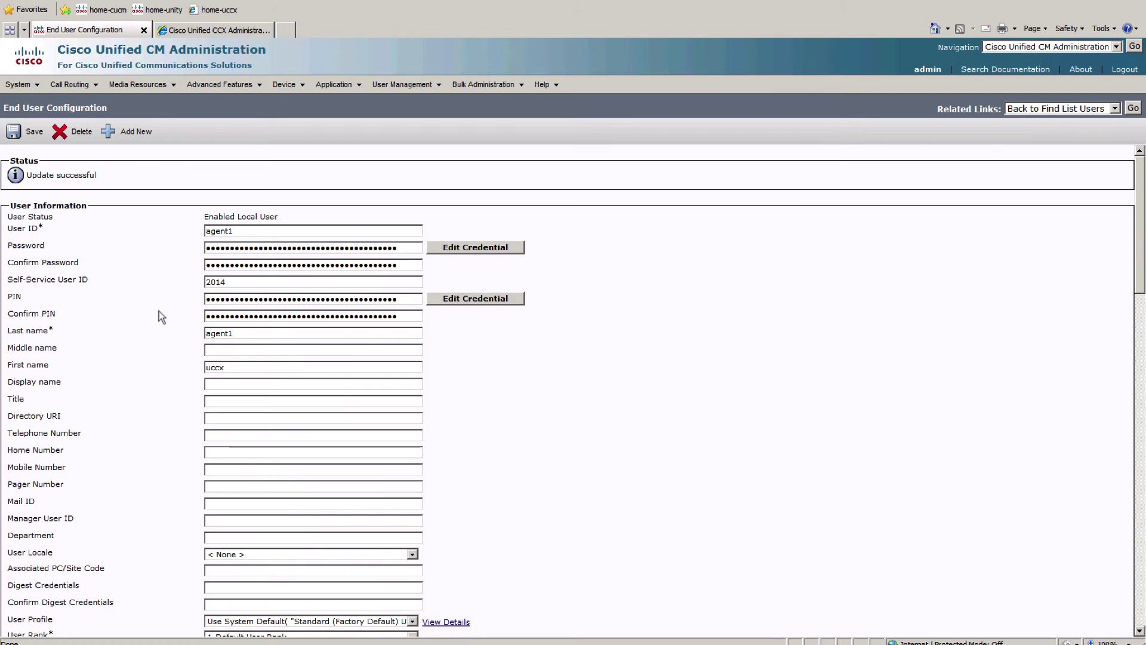
pyautogui.scroll(-5, 146, 442)
pyautogui.scroll(-6, 556, 539)
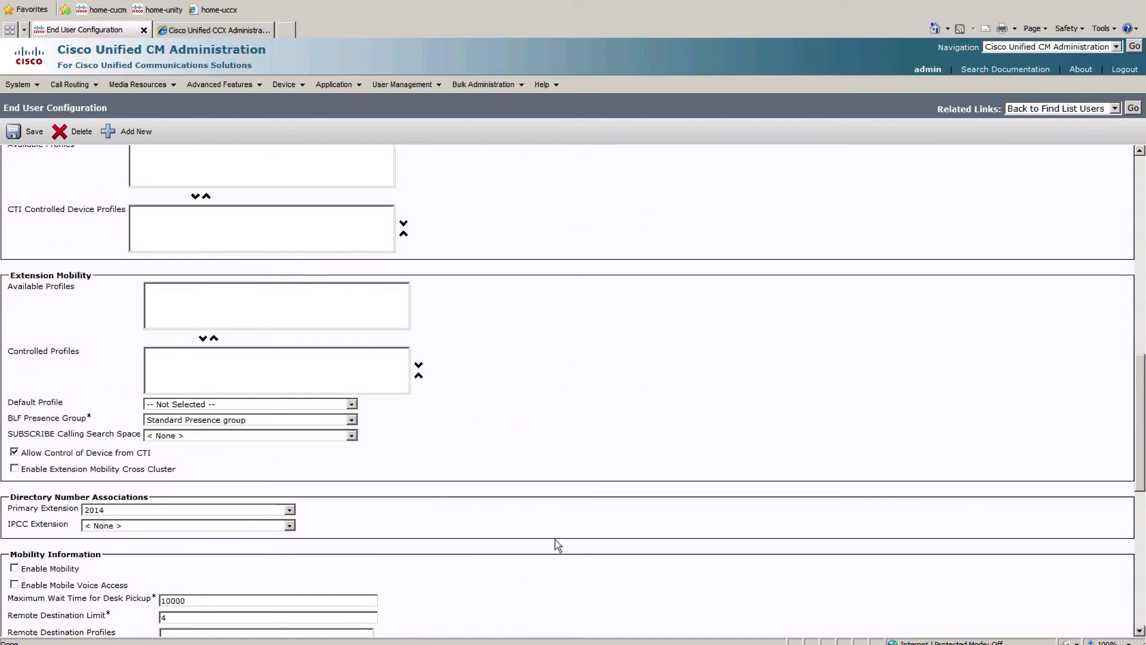
pyautogui.click(288, 525)
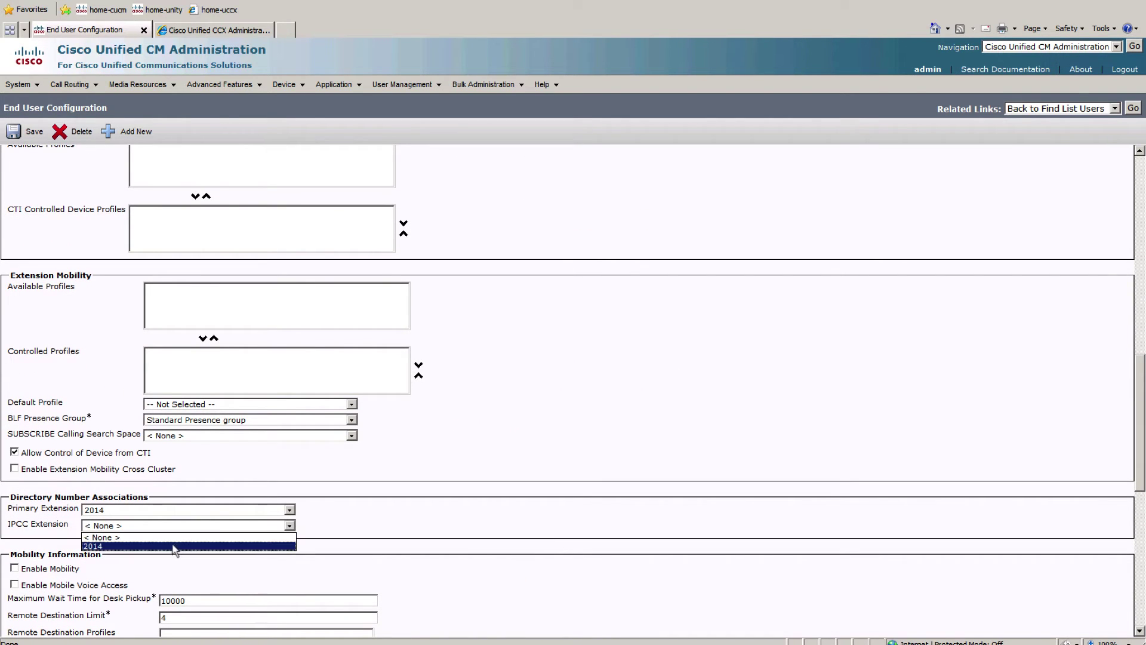
pyautogui.click(179, 547)
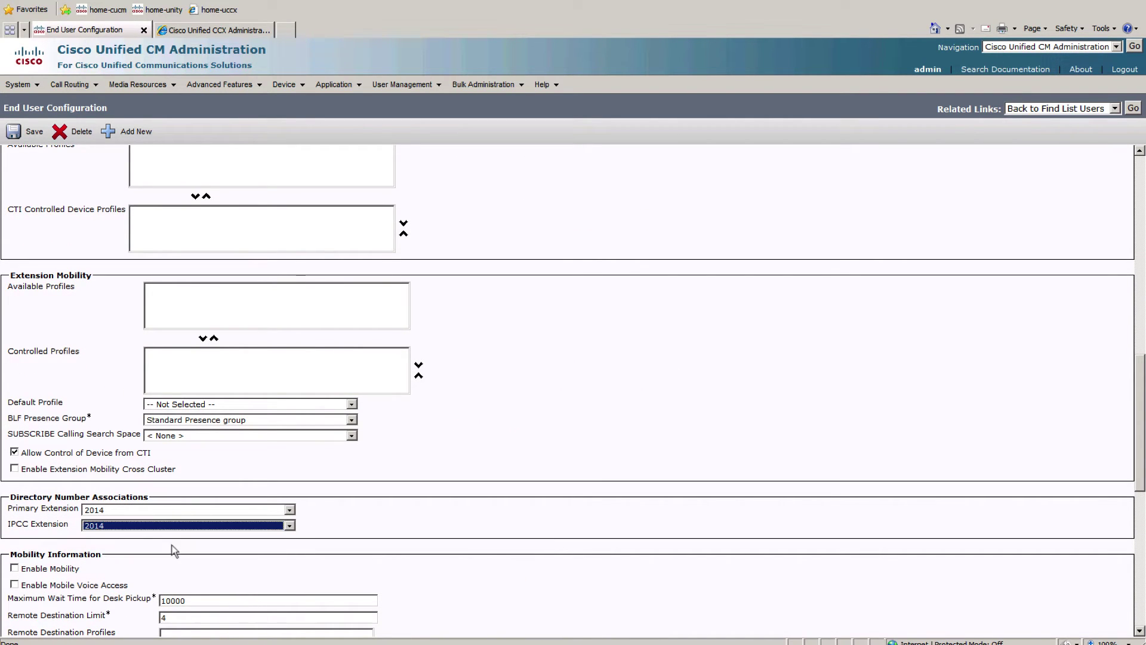
pyautogui.click(18, 131)
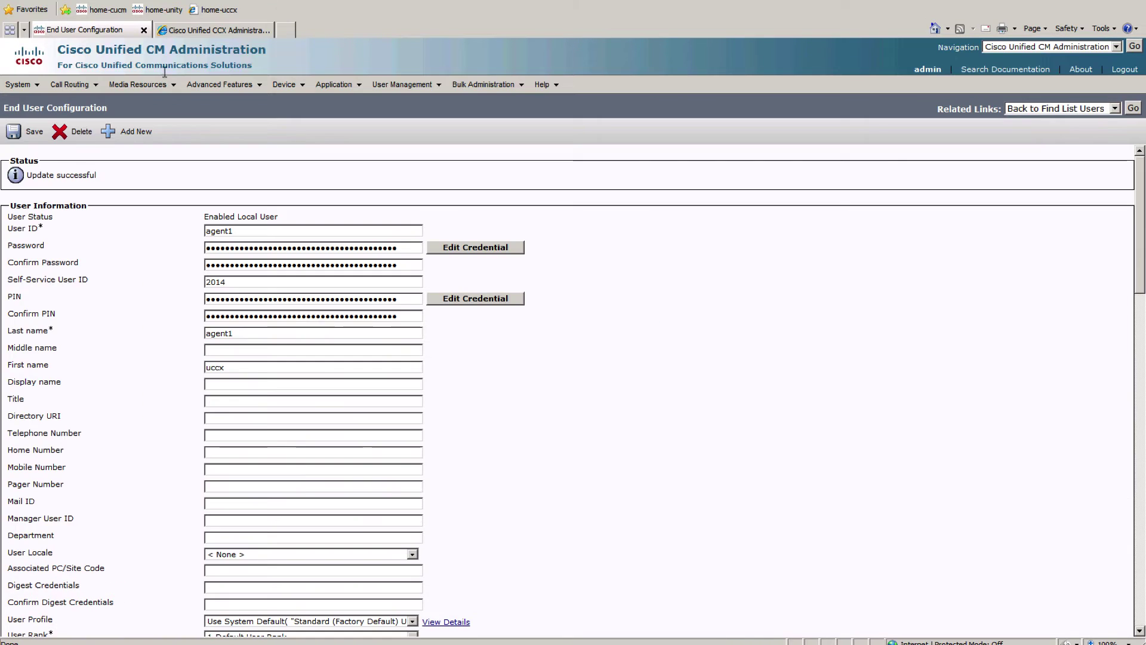
pyautogui.click(199, 31)
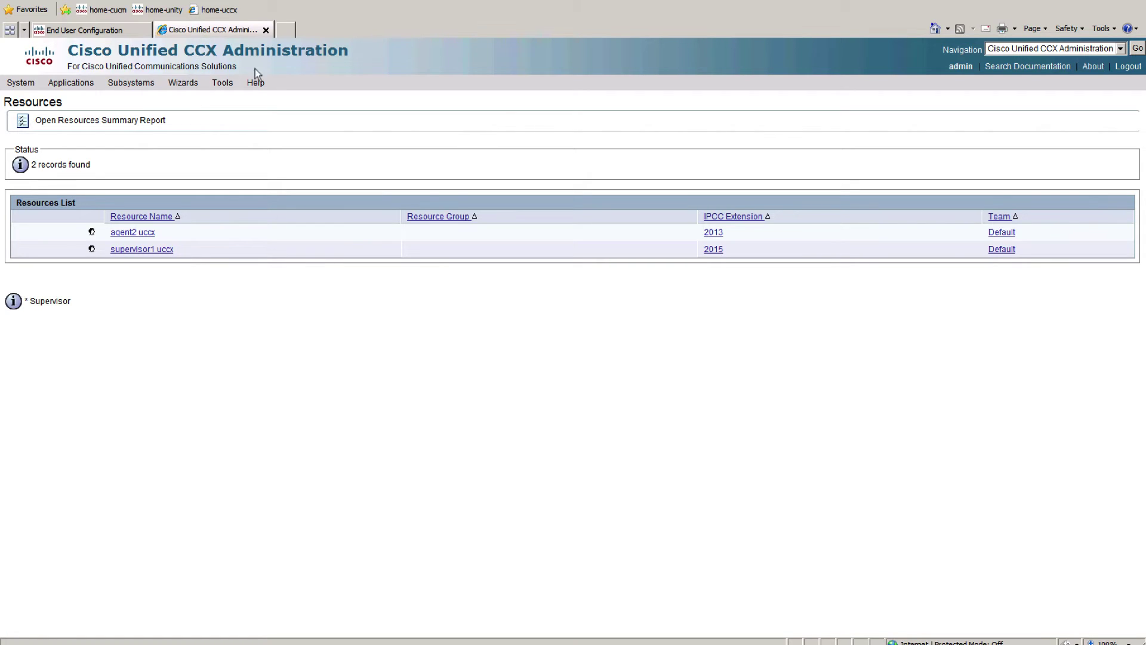
pyautogui.click(125, 82)
# Step: Give agent2 uccx resource group sales, skill sales(5) and the Default team, then update
pyautogui.moveTo(180, 127)
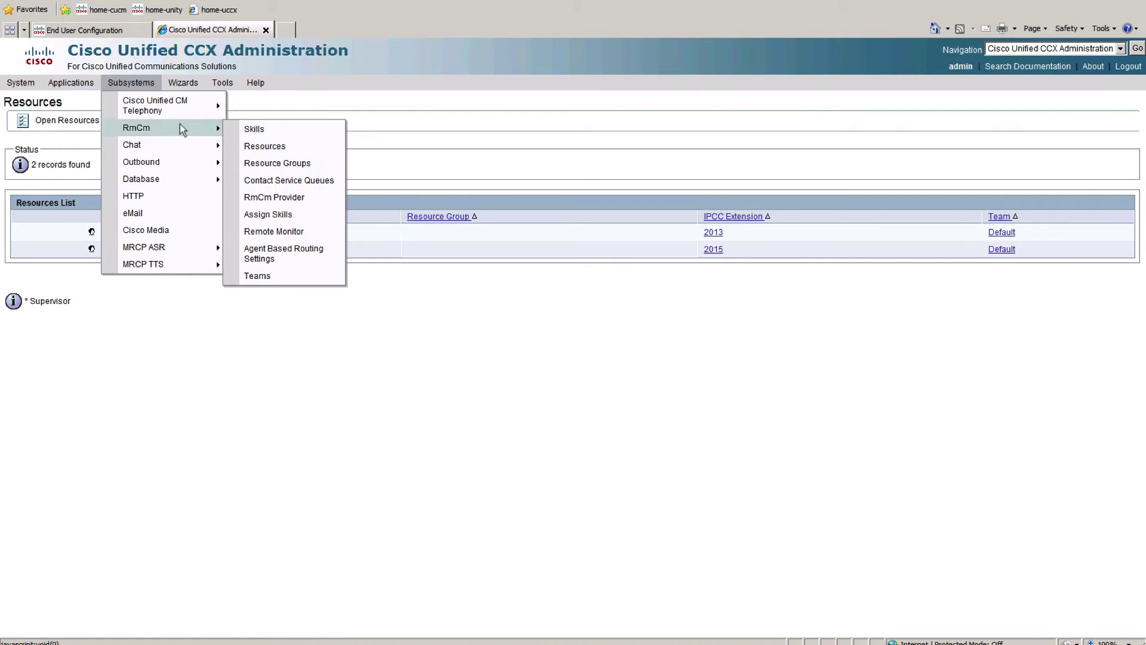
pyautogui.click(272, 146)
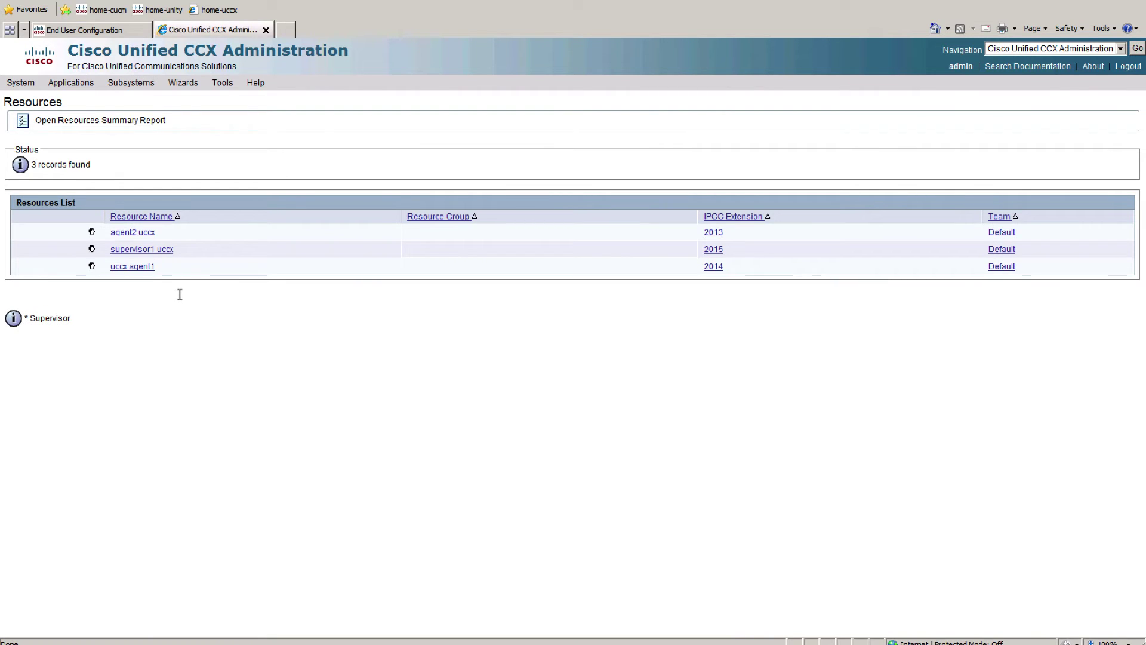
pyautogui.click(132, 232)
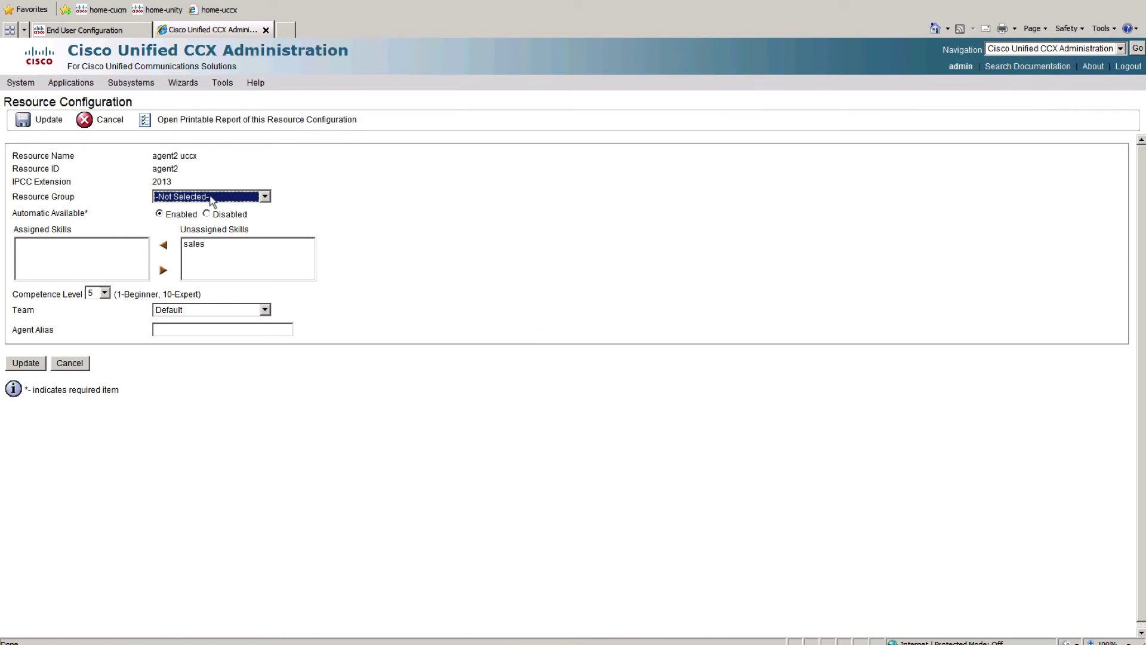
pyautogui.click(211, 198)
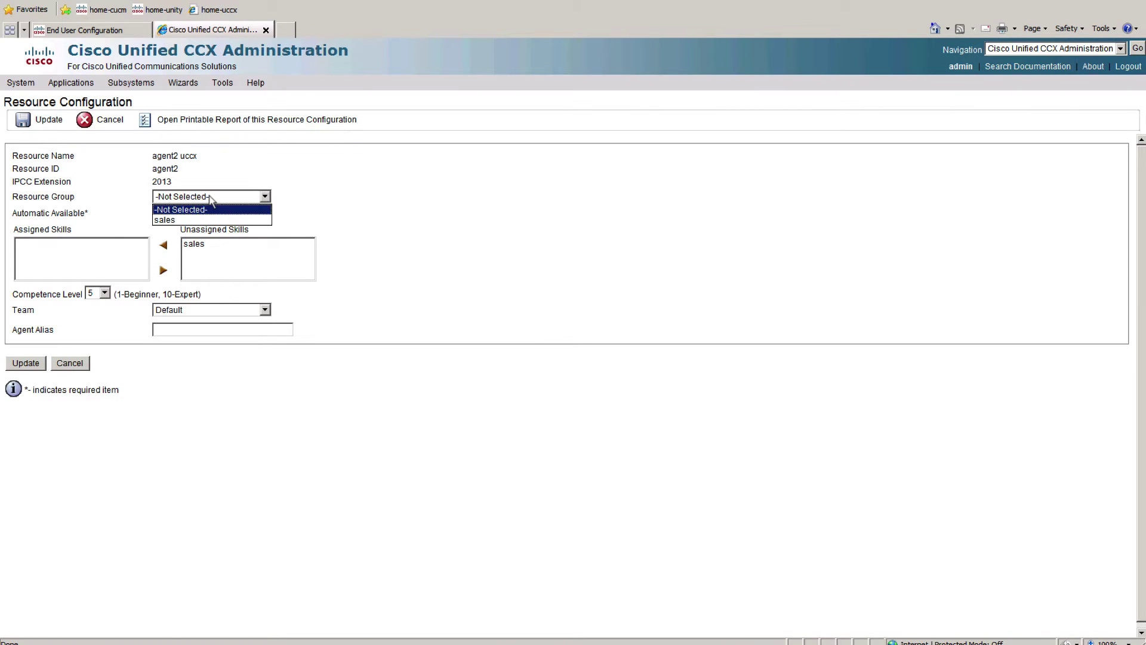
pyautogui.click(170, 221)
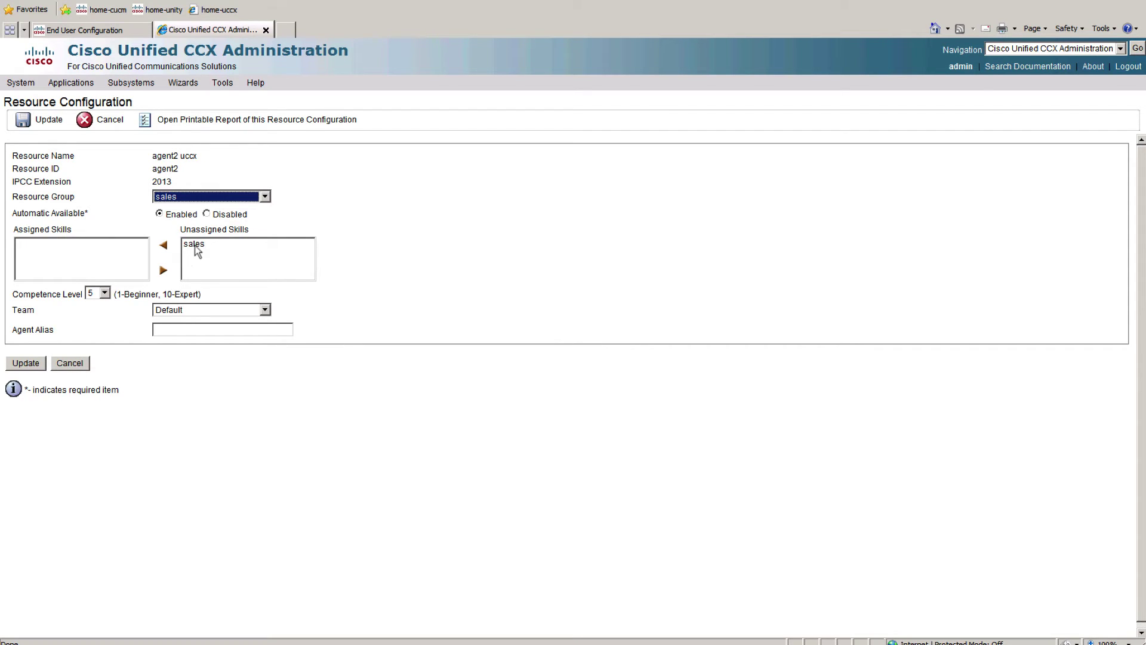
pyautogui.click(195, 244)
pyautogui.click(164, 246)
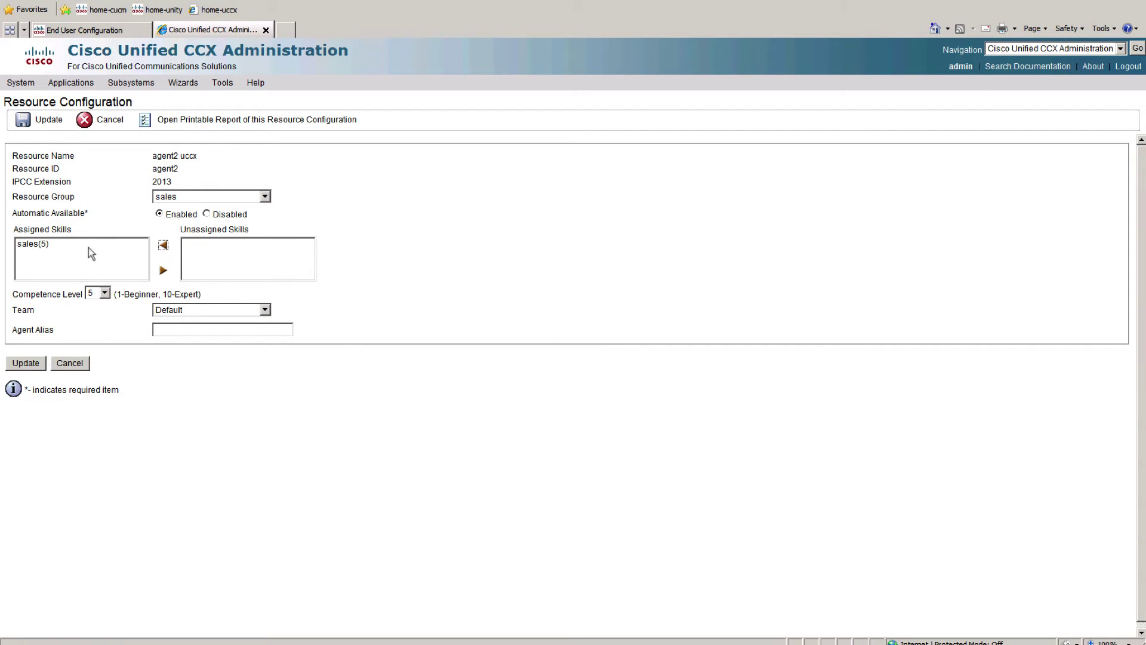
pyautogui.click(45, 245)
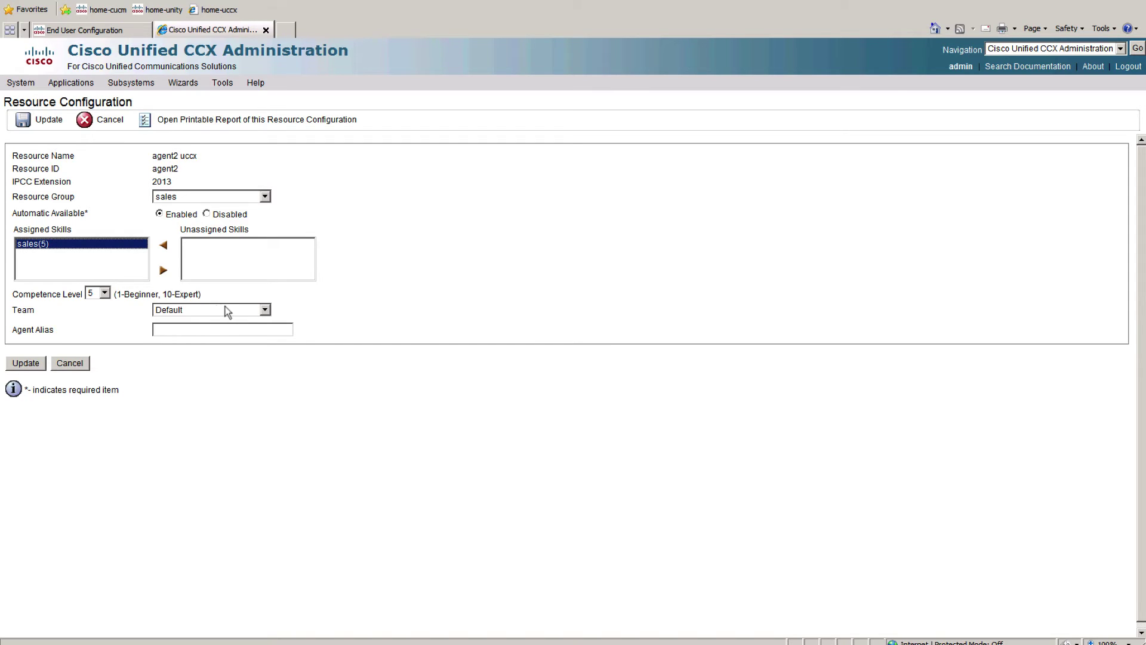
pyautogui.click(231, 309)
pyautogui.click(231, 309)
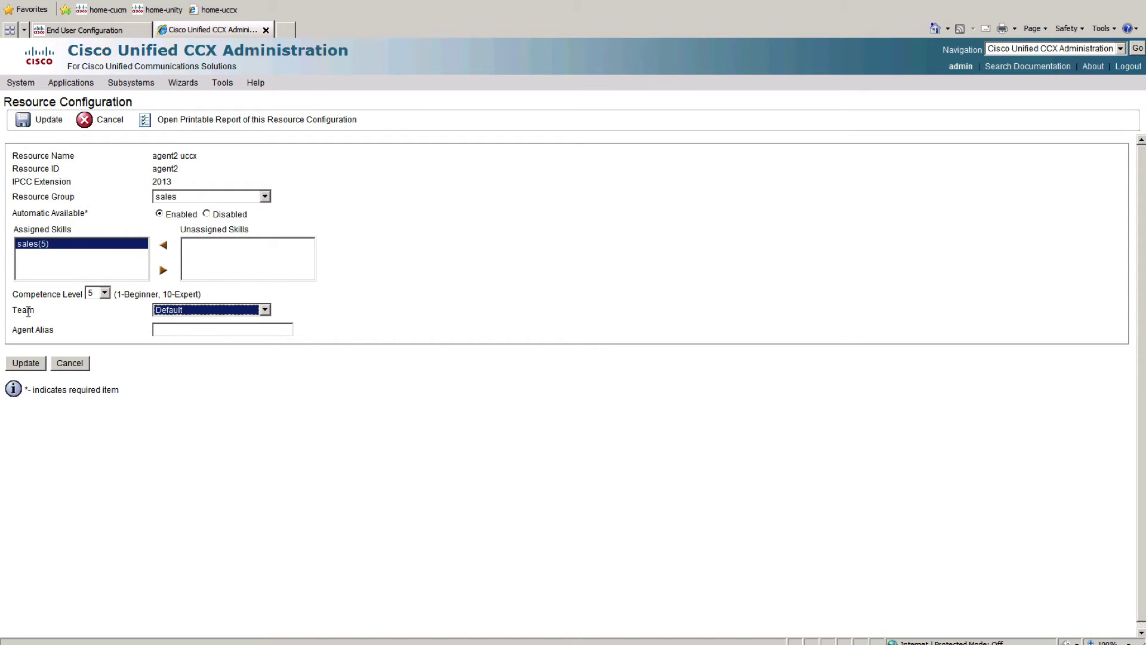
pyautogui.click(26, 362)
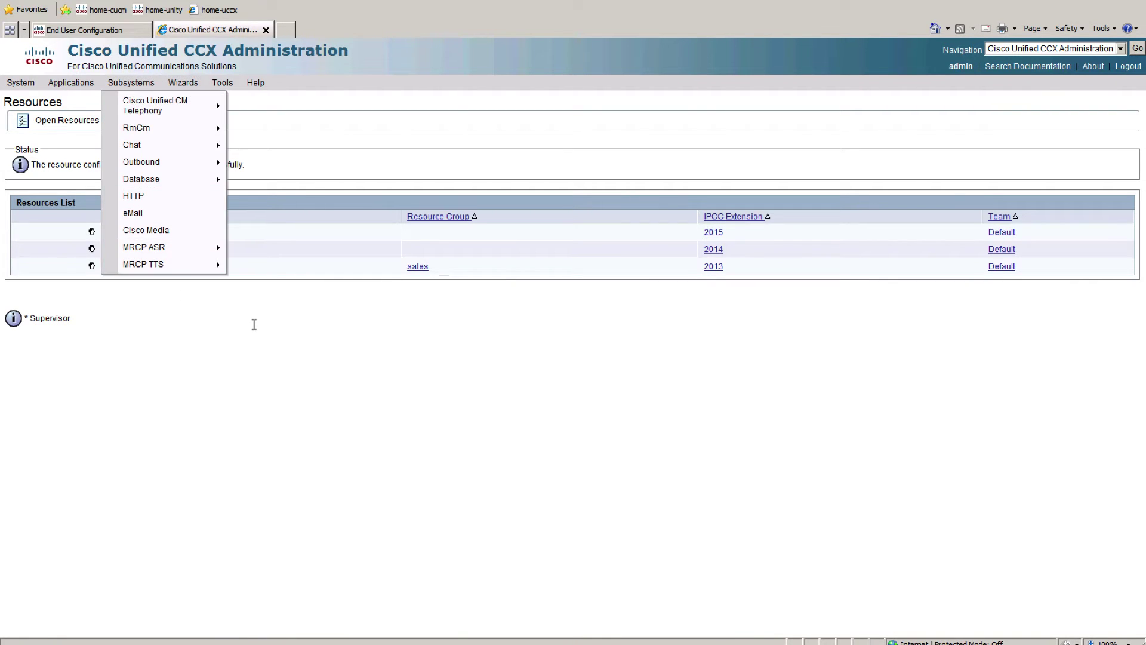
# Step: Assign uccx agent1 the sales skill and sales resource group, then update
pyautogui.click(133, 250)
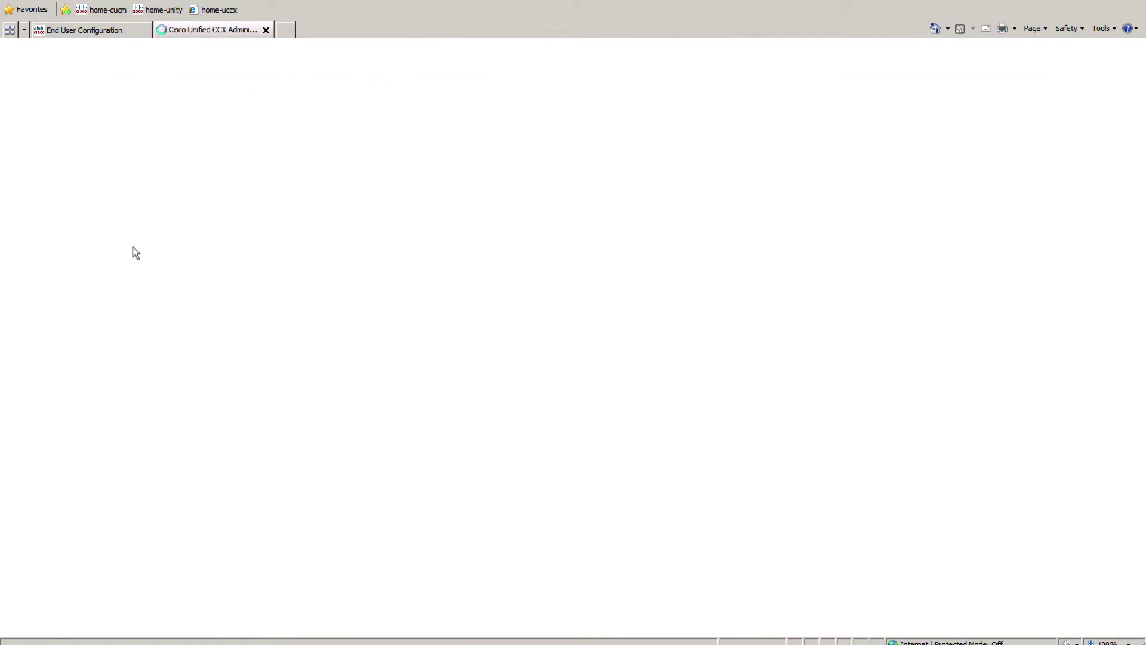
pyautogui.click(203, 244)
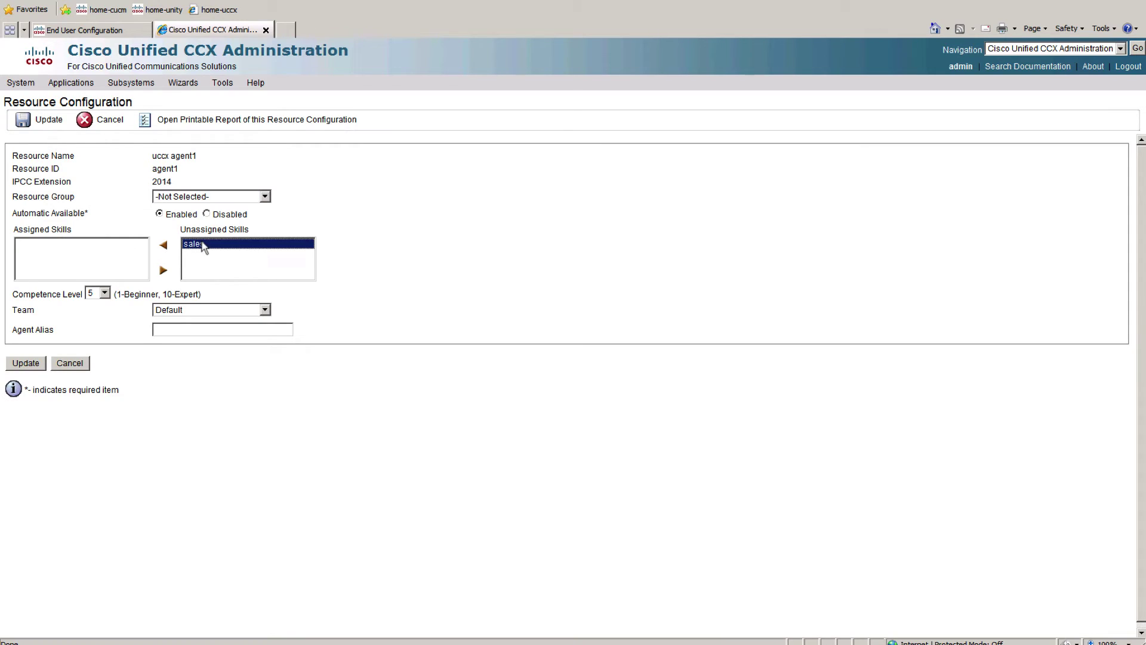
pyautogui.click(163, 246)
pyautogui.click(183, 197)
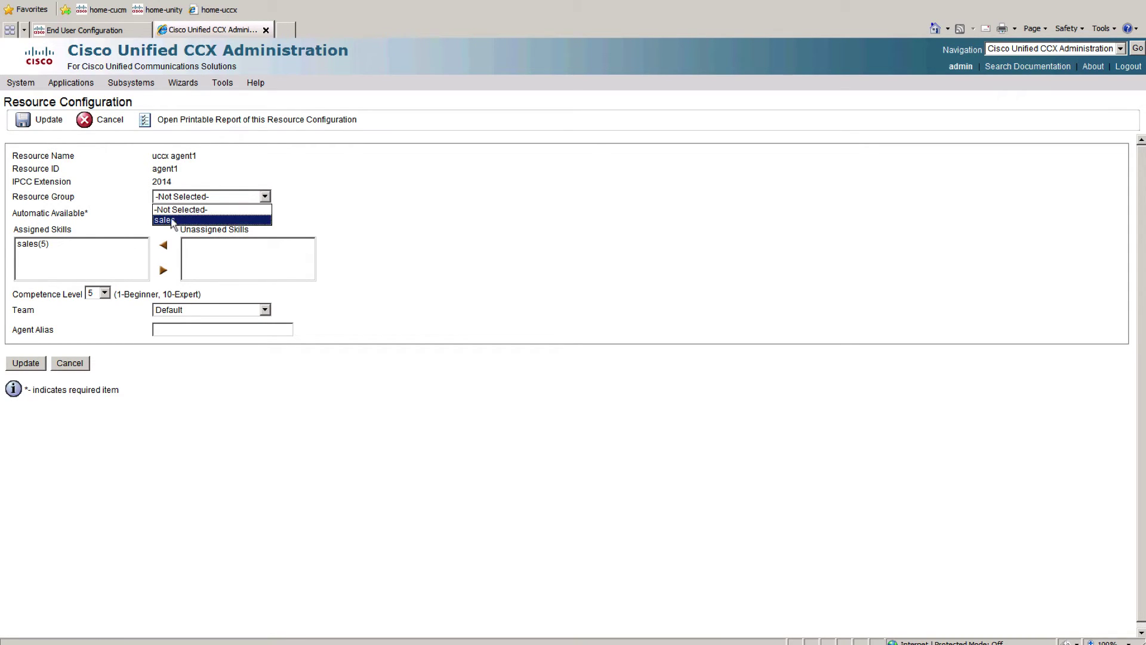
pyautogui.click(173, 220)
pyautogui.click(38, 361)
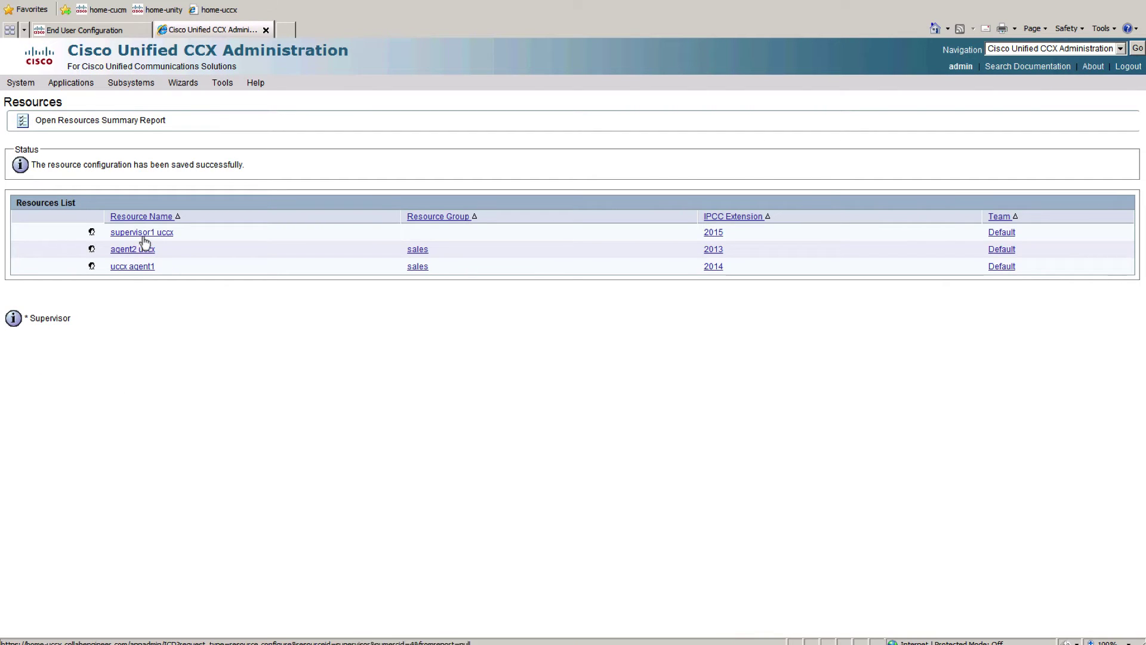
# Step: Assign supervisor1 uccx the sales skill and sales resource group, then update
pyautogui.click(150, 233)
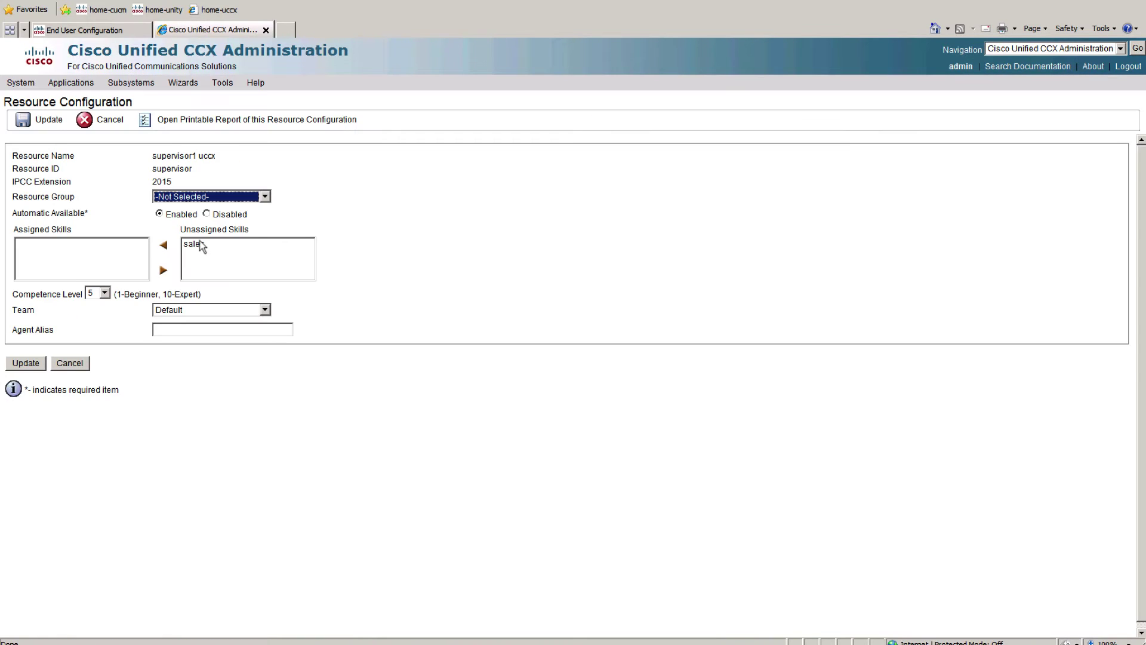
pyautogui.click(197, 244)
pyautogui.click(163, 245)
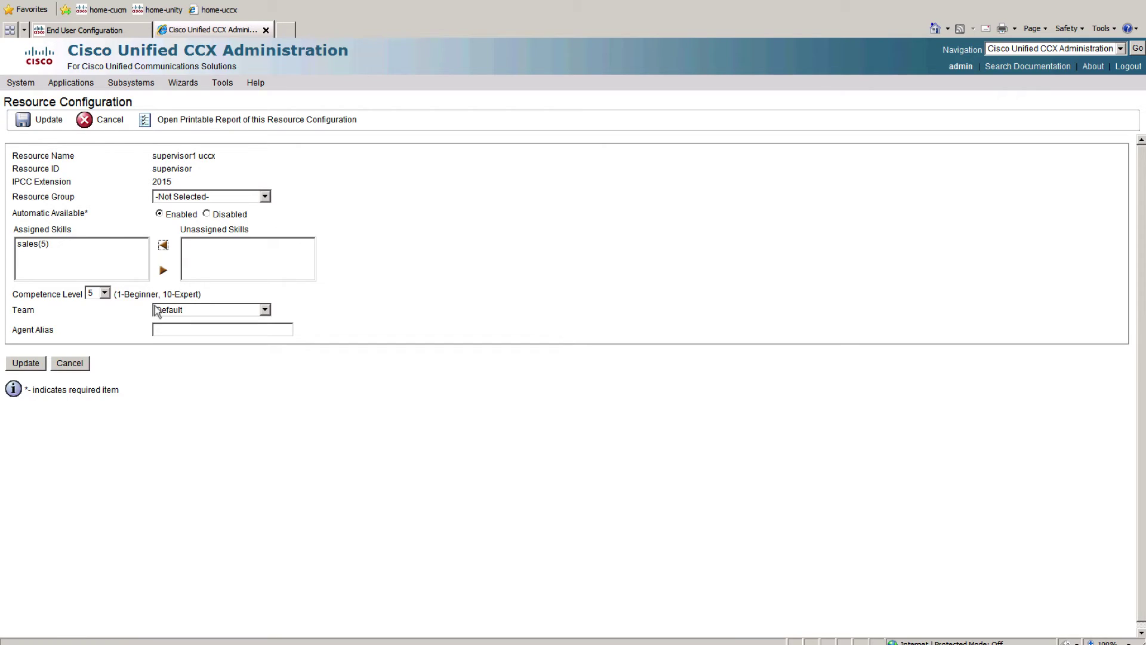
pyautogui.click(197, 197)
pyautogui.click(178, 223)
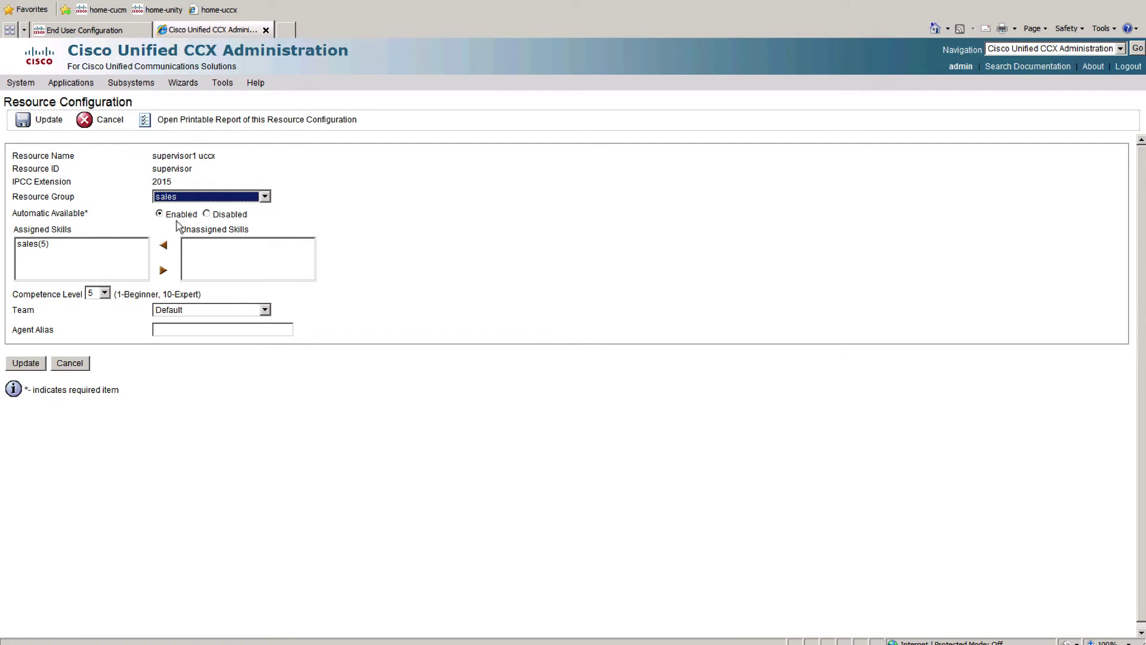
pyautogui.click(25, 363)
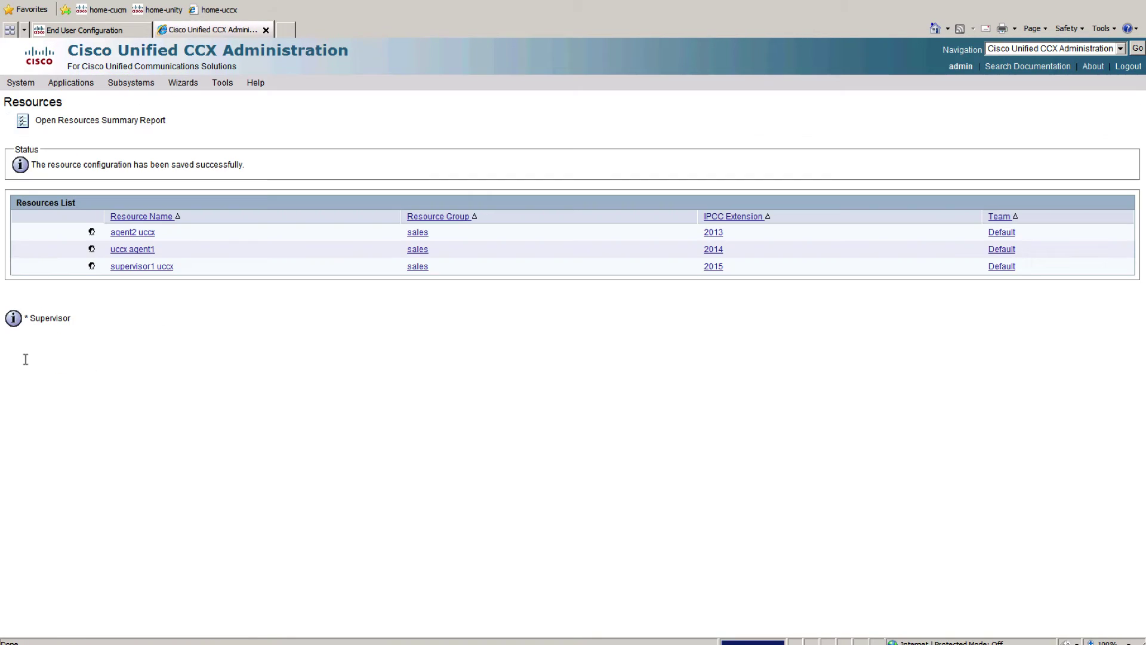
pyautogui.click(130, 82)
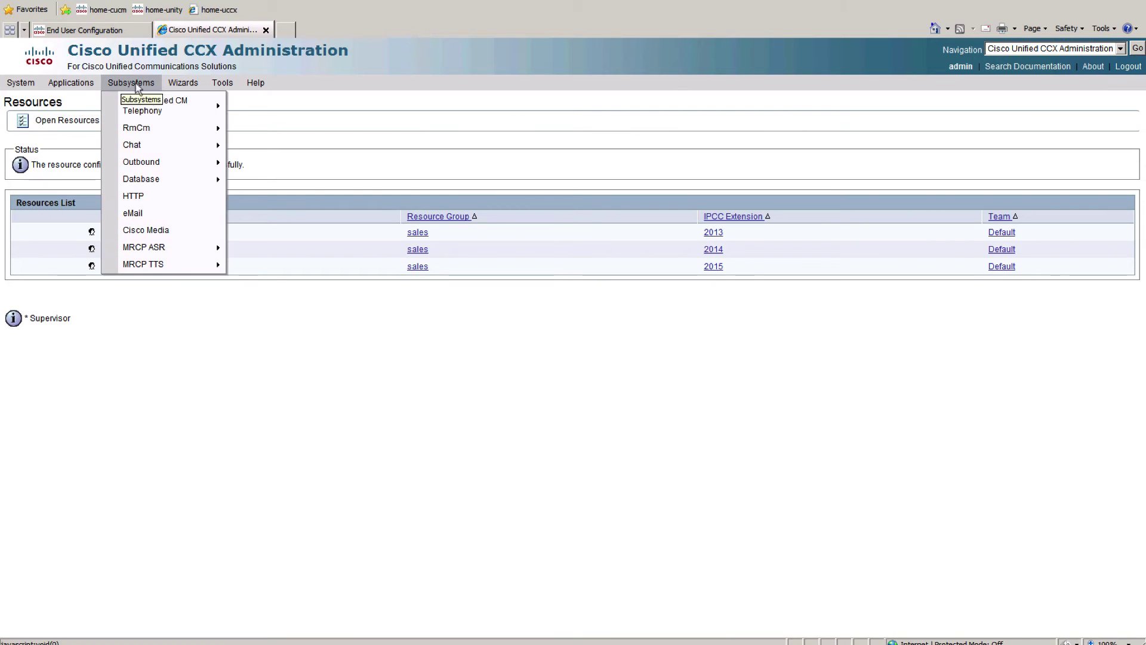
# Step: Launch the Wizards > RmCm Wizard > Add Supervisors wizard
pyautogui.moveTo(173, 128)
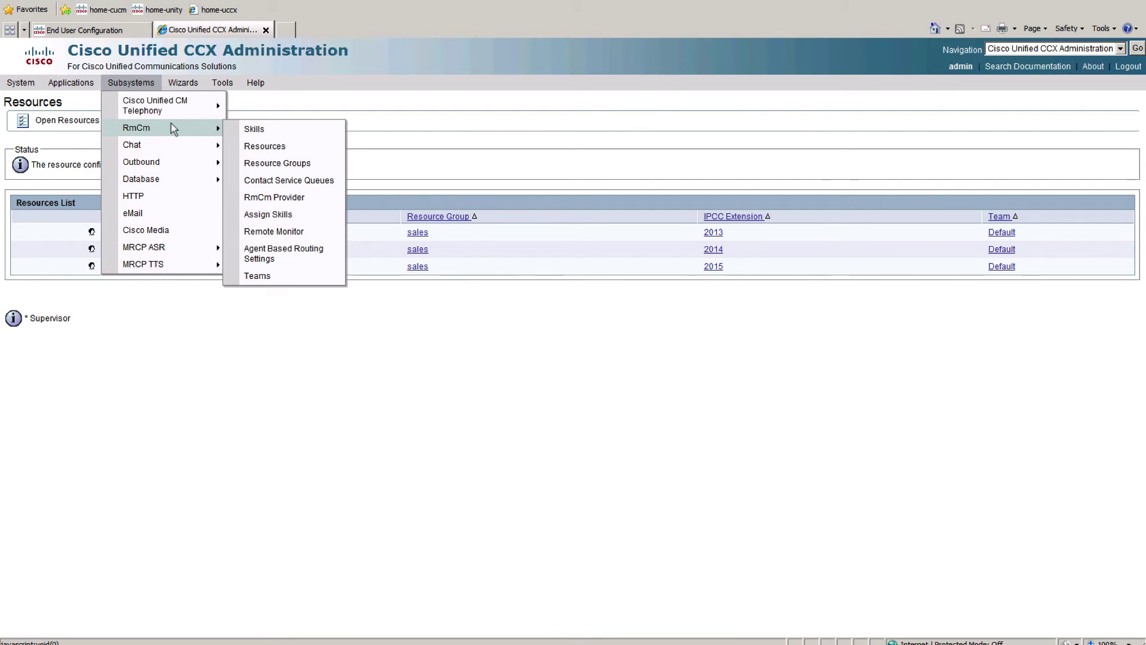
pyautogui.click(186, 84)
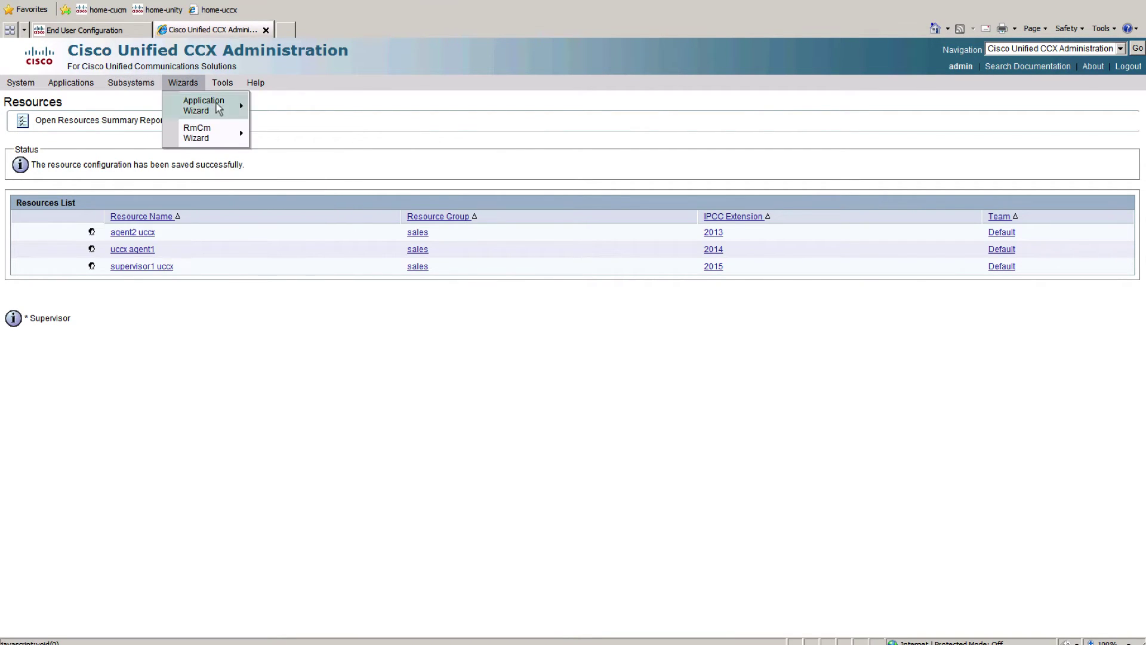
pyautogui.moveTo(220, 108)
pyautogui.moveTo(235, 133)
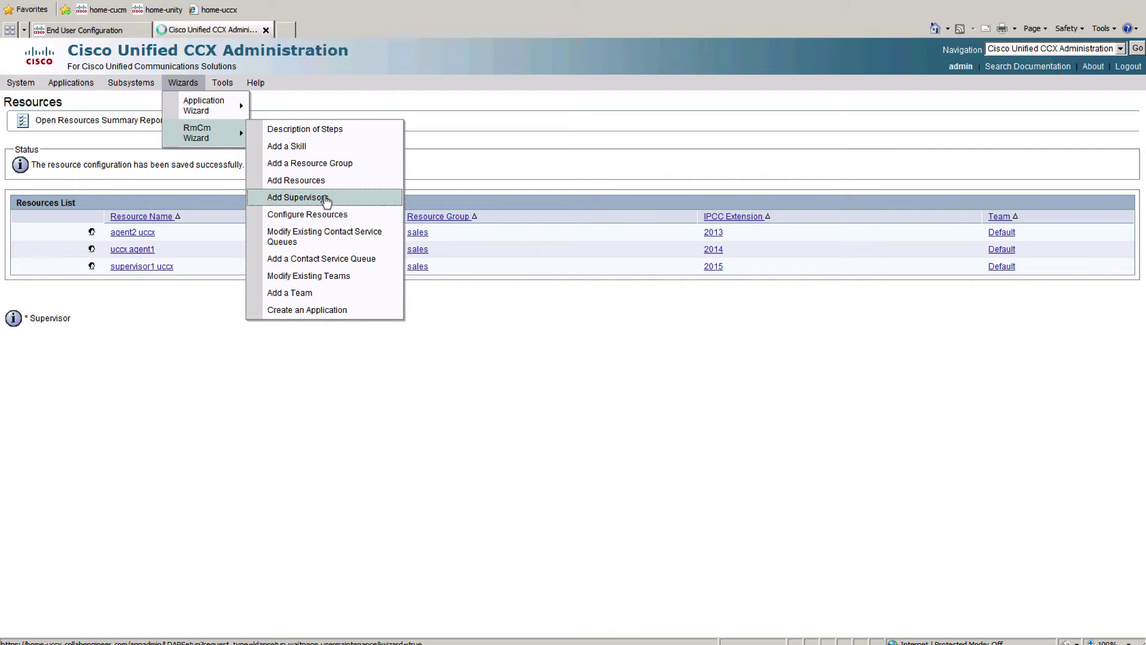
pyautogui.click(327, 199)
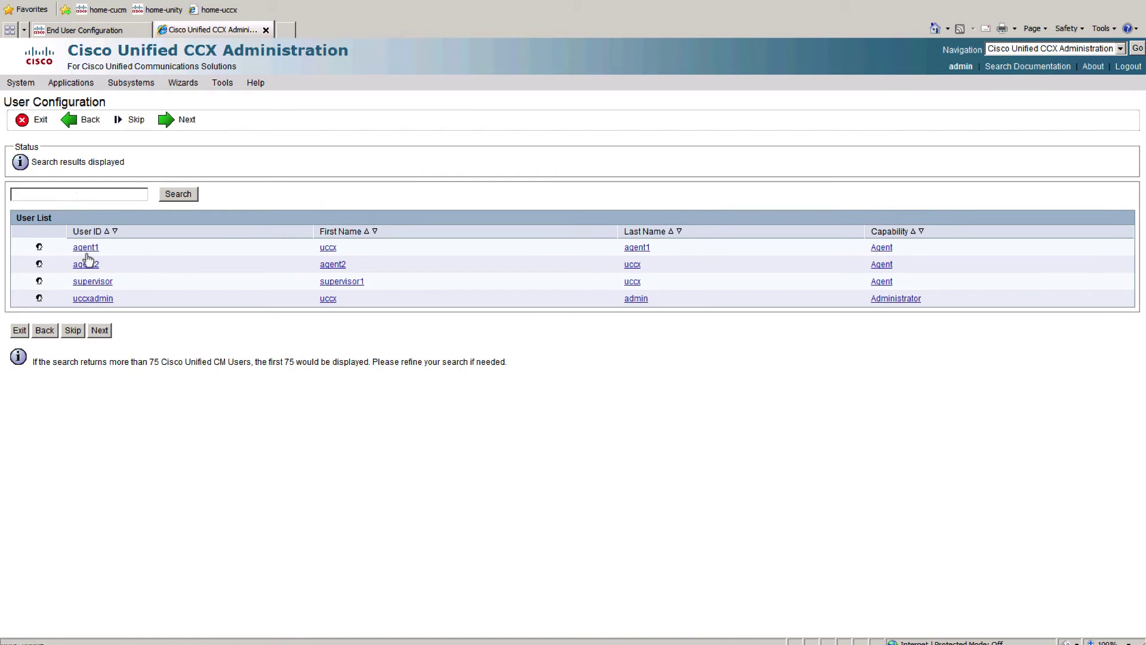
# Step: Add Supervisor and Reporting to the supervisor user's selected capabilities and continue
pyautogui.click(92, 281)
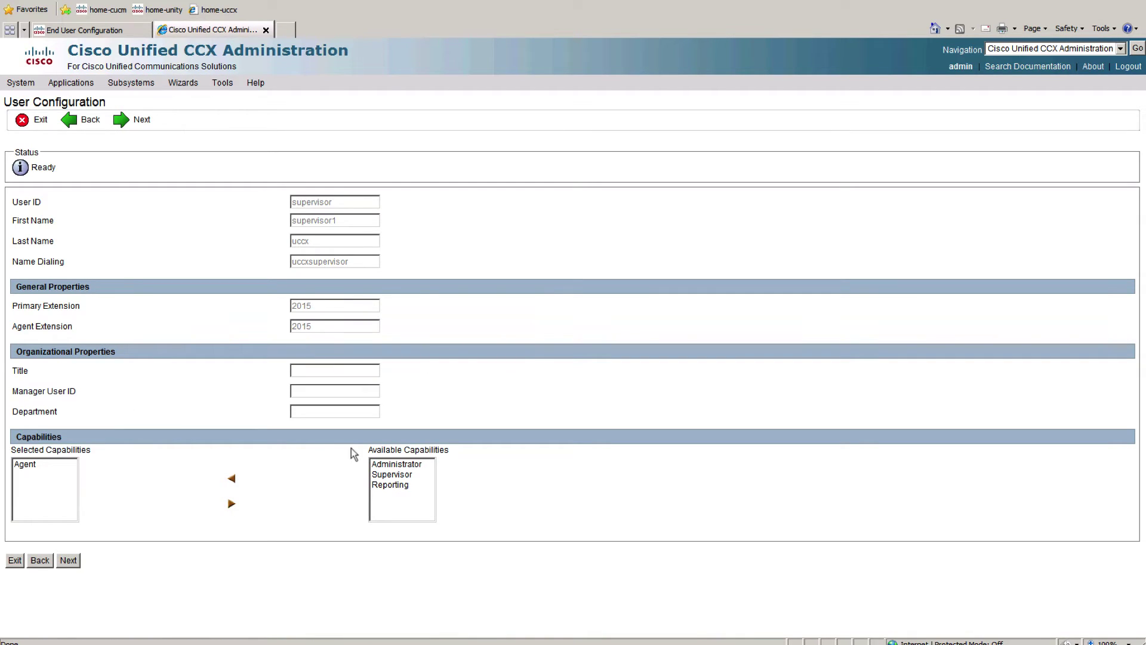
pyautogui.click(397, 464)
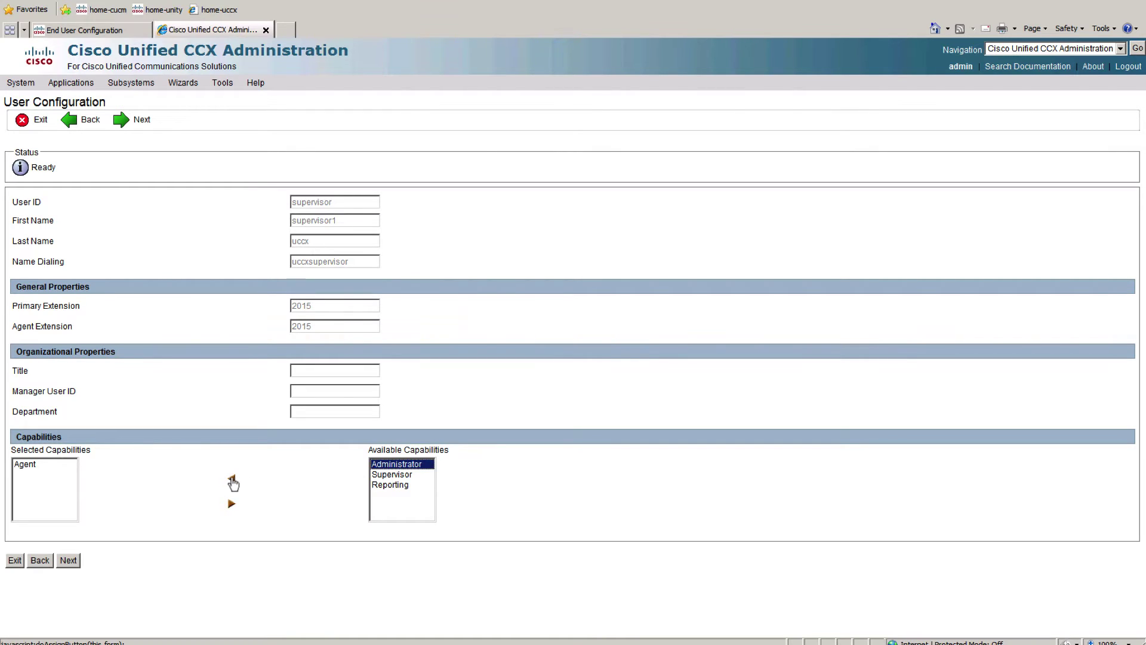
pyautogui.moveTo(392, 474); pyautogui.dragTo(391, 485)
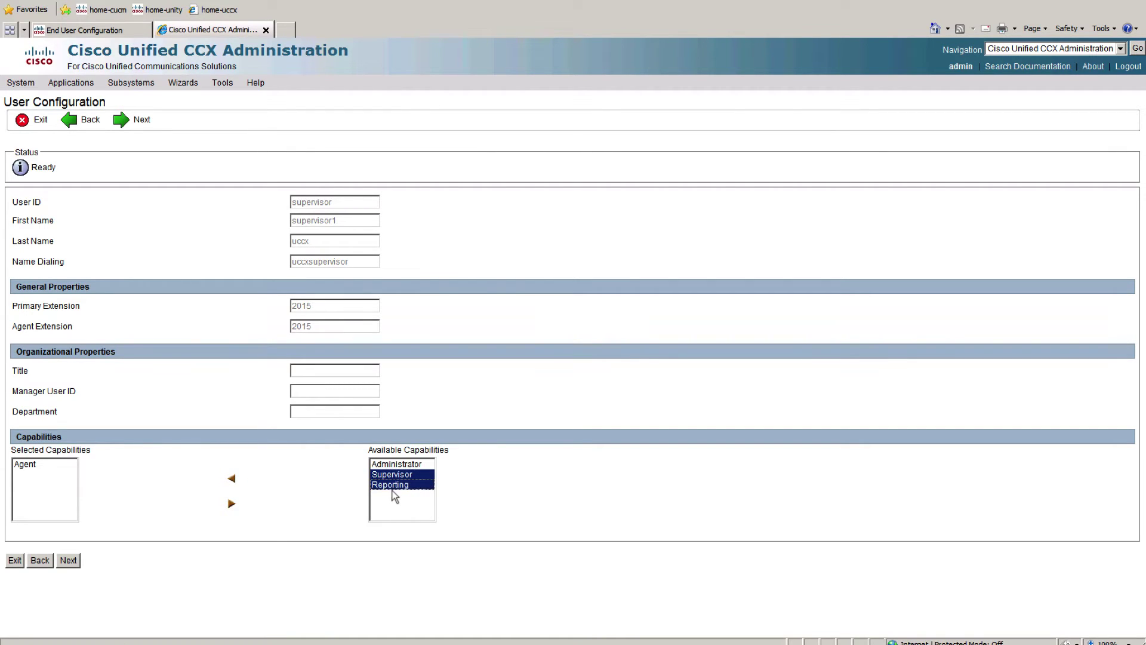
pyautogui.click(232, 479)
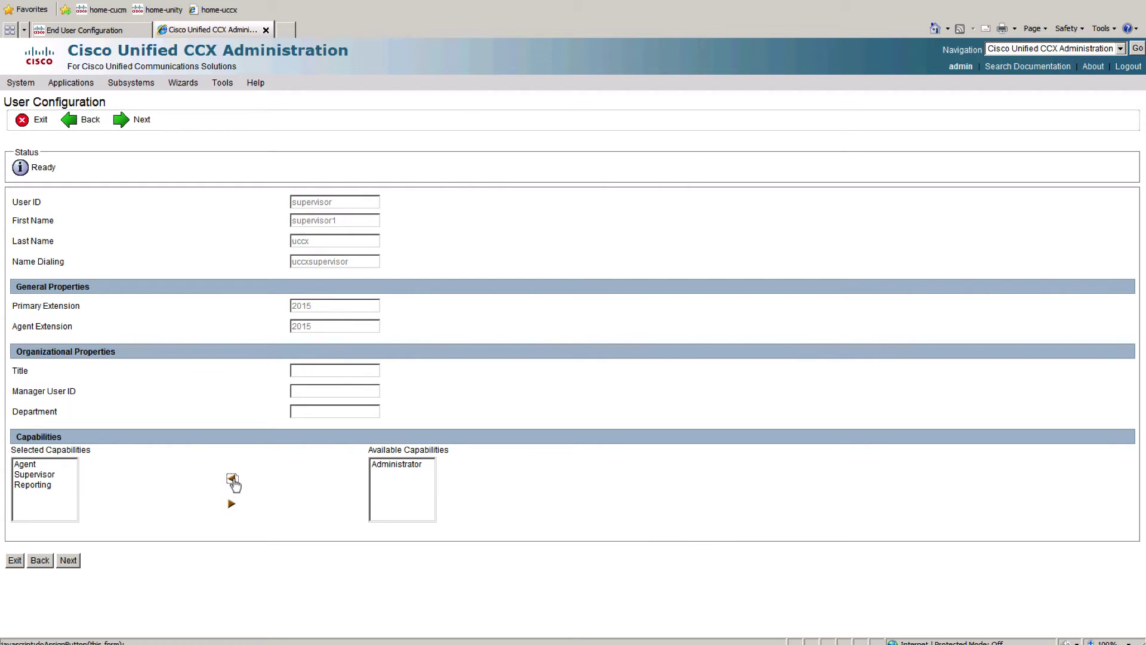
pyautogui.click(68, 560)
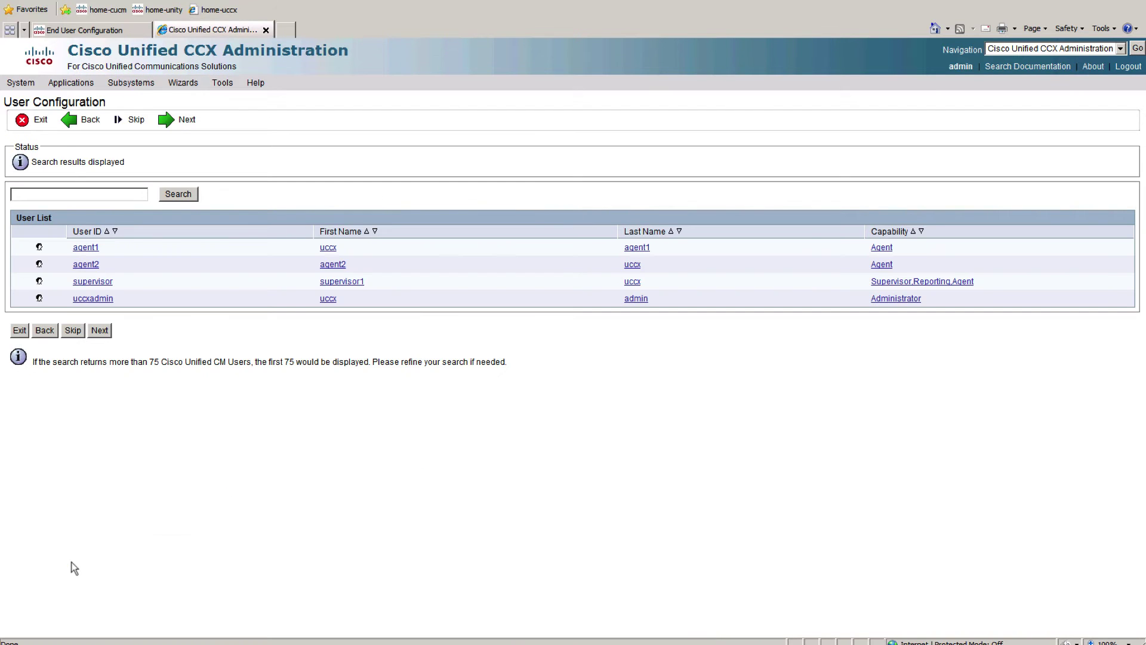
# Step: Go to the Teams list under Subsystems and start a new team
pyautogui.click(142, 85)
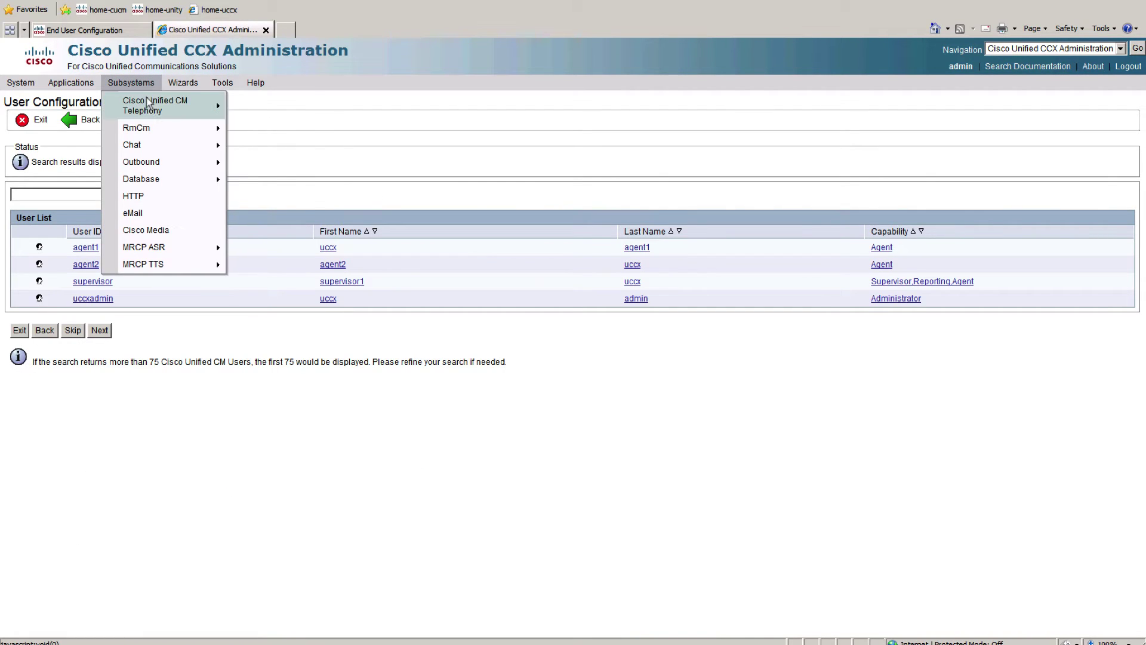
pyautogui.moveTo(169, 135)
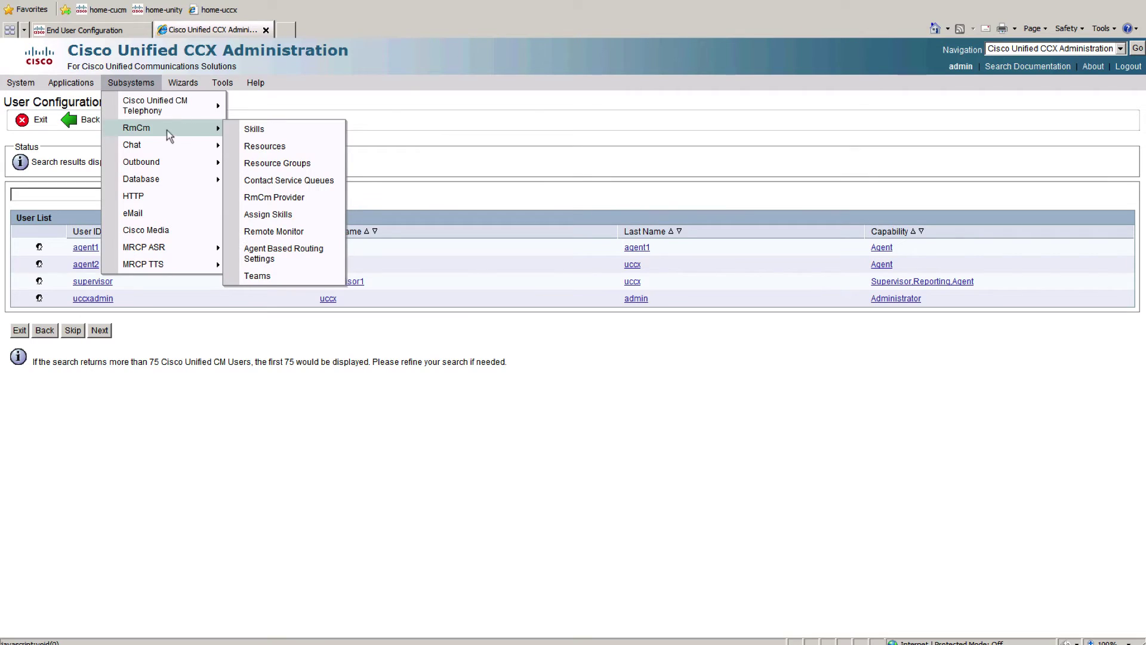
pyautogui.click(270, 278)
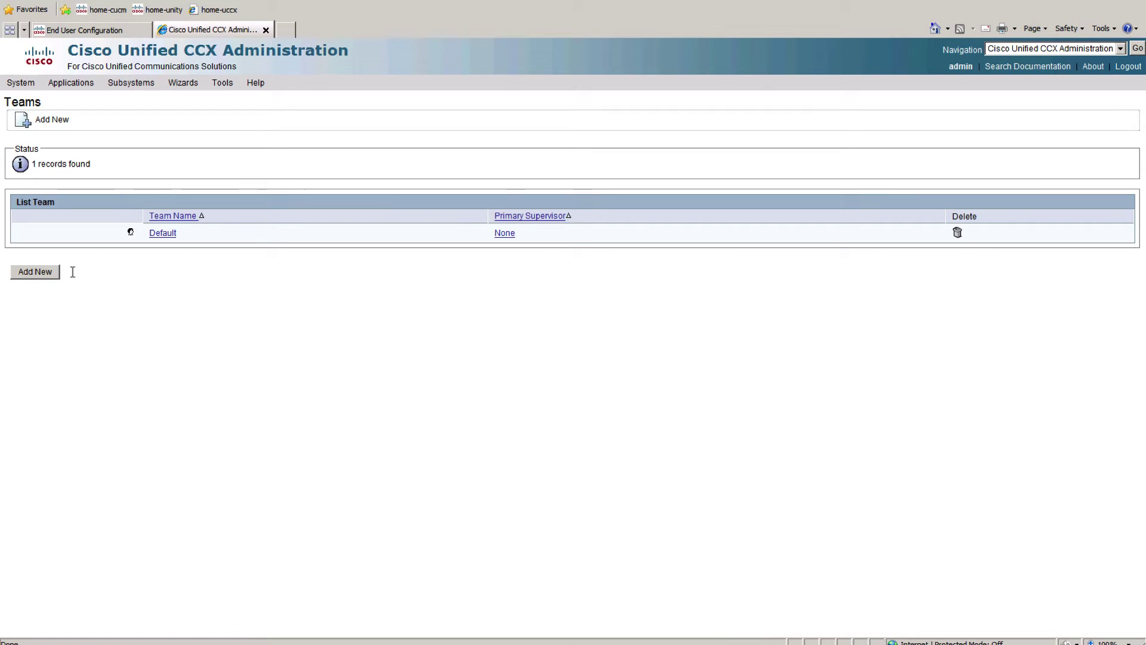
pyautogui.click(40, 274)
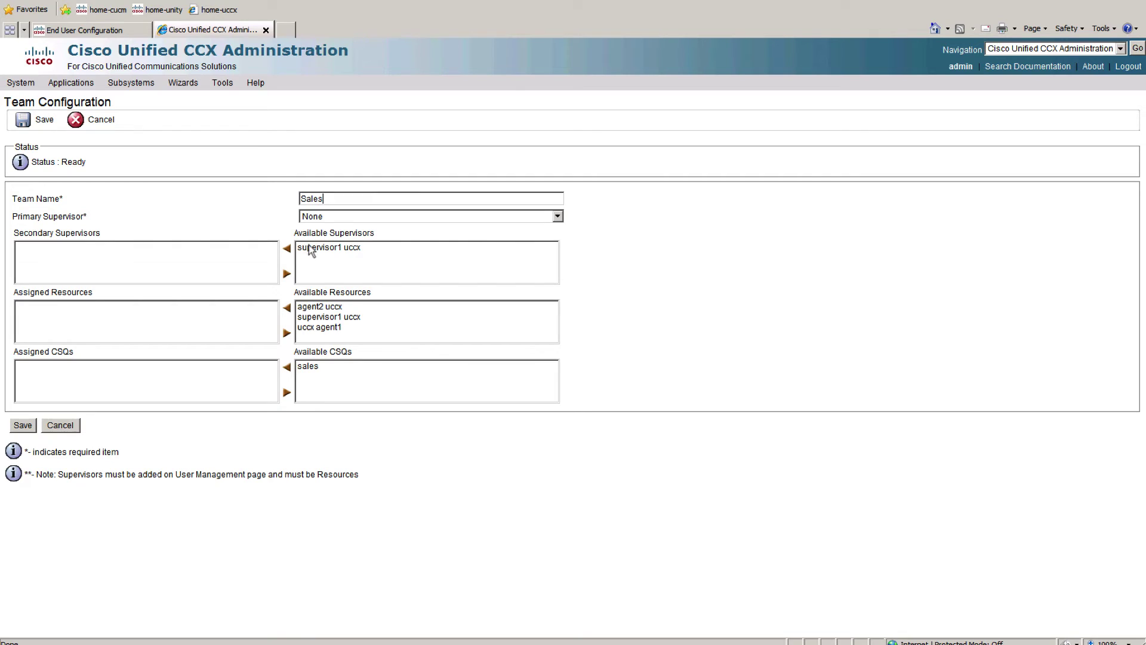
# Step: Make supervisor1 uccx primary supervisor, assign all three resources and the sales CSQ, and save
pyautogui.click(321, 219)
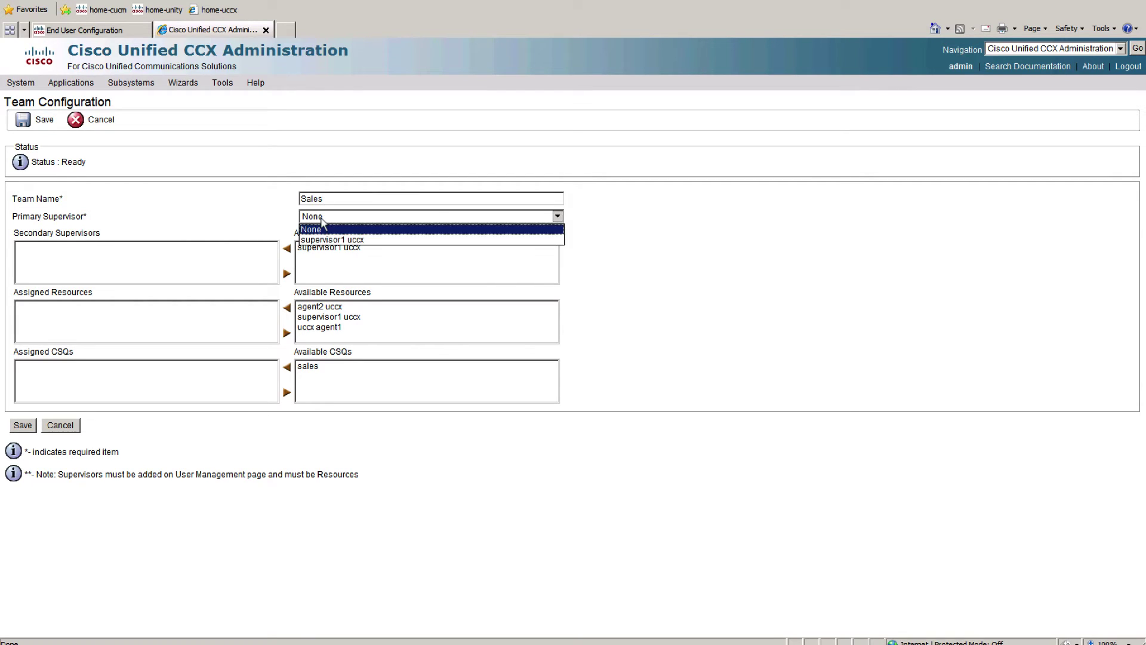
pyautogui.click(349, 240)
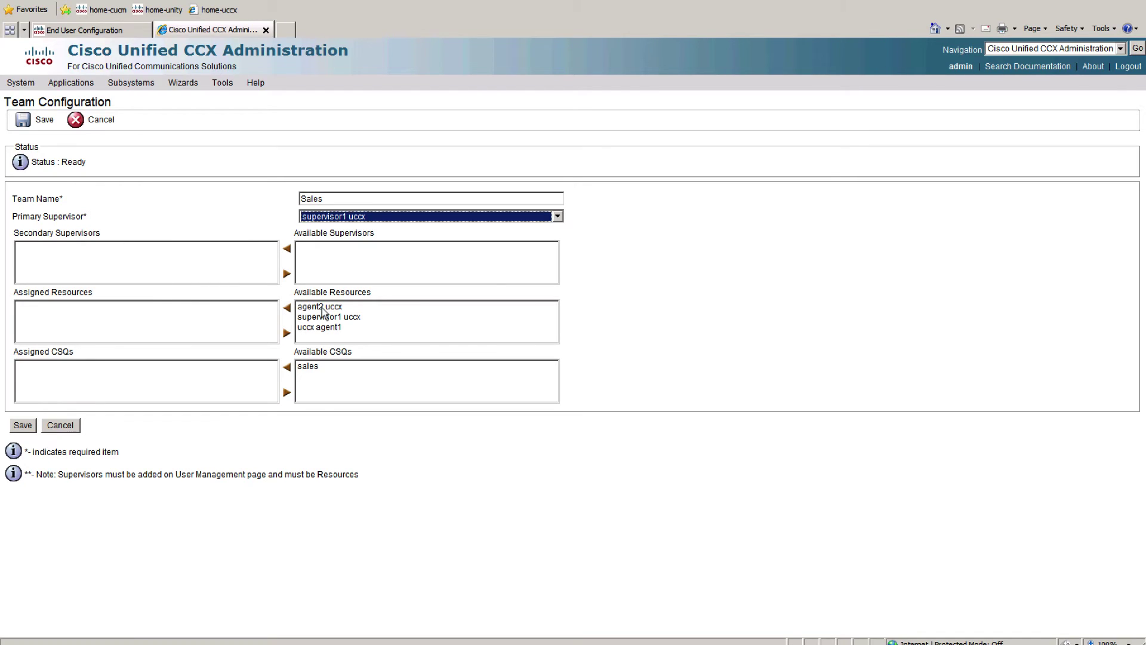
pyautogui.moveTo(322, 308); pyautogui.dragTo(319, 339)
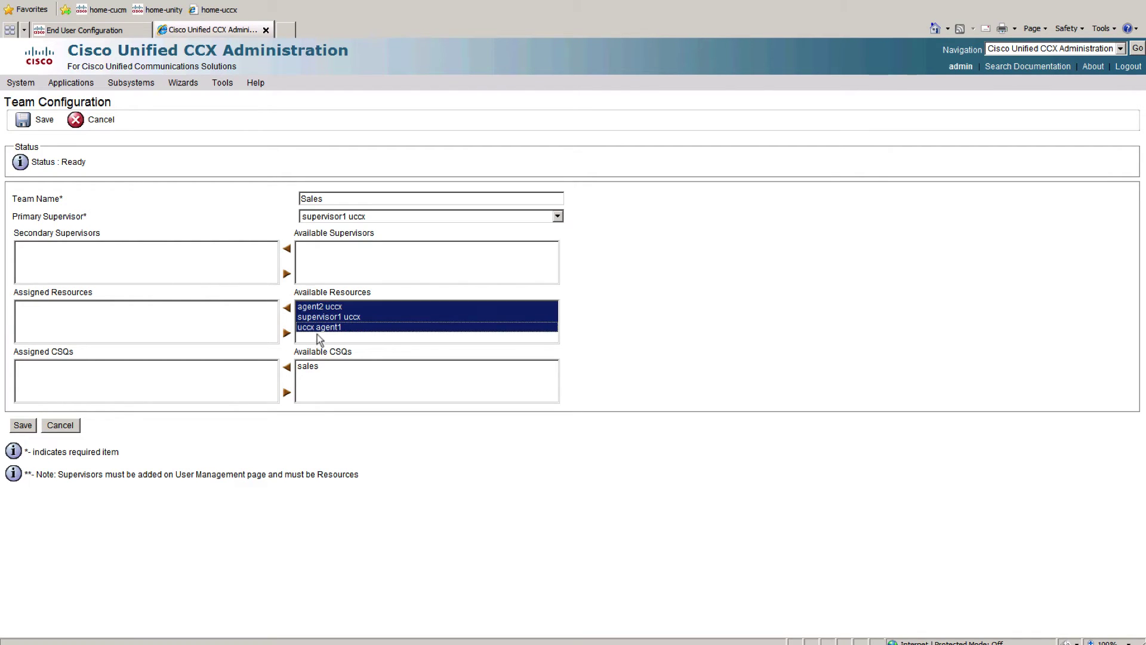
pyautogui.click(286, 308)
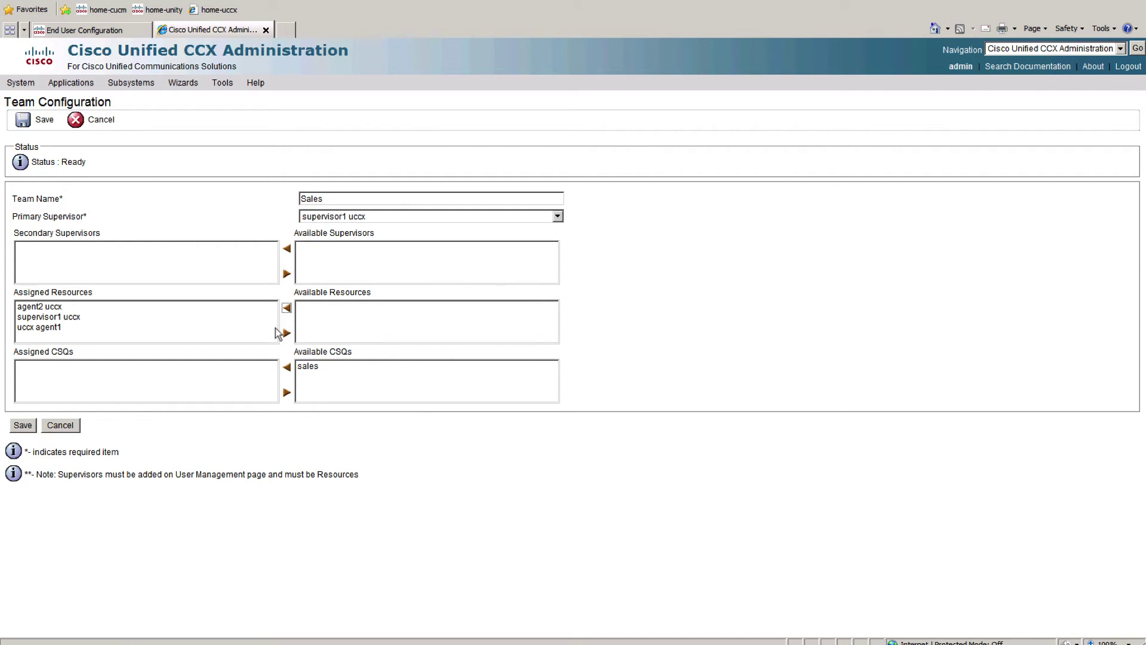
pyautogui.click(308, 366)
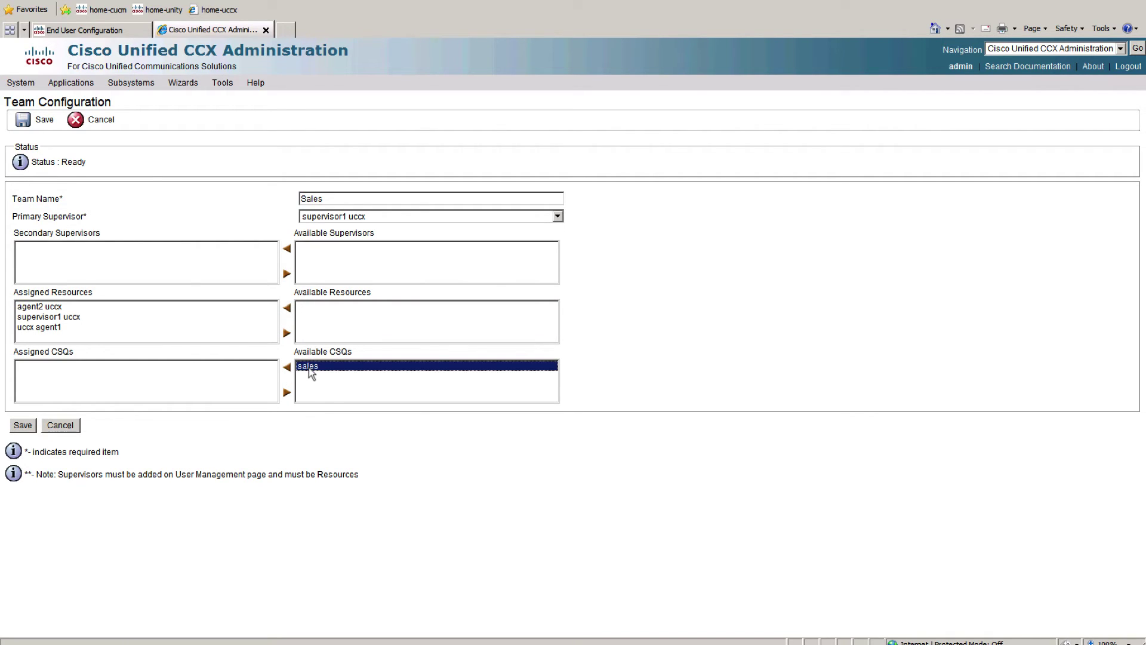
pyautogui.click(287, 368)
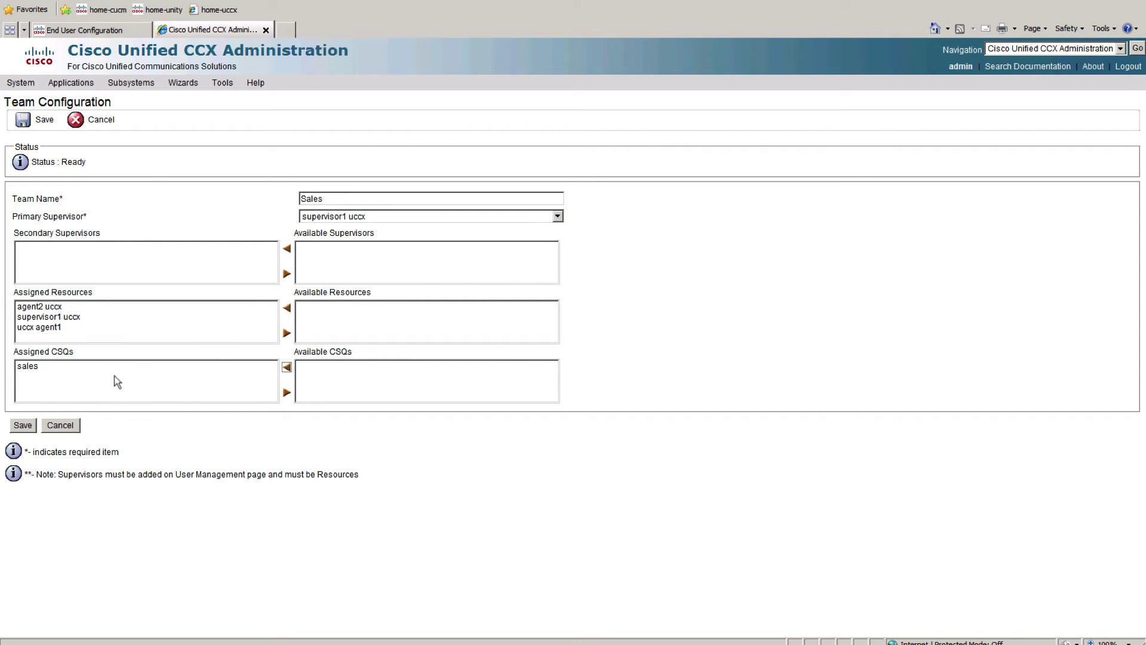
pyautogui.click(24, 426)
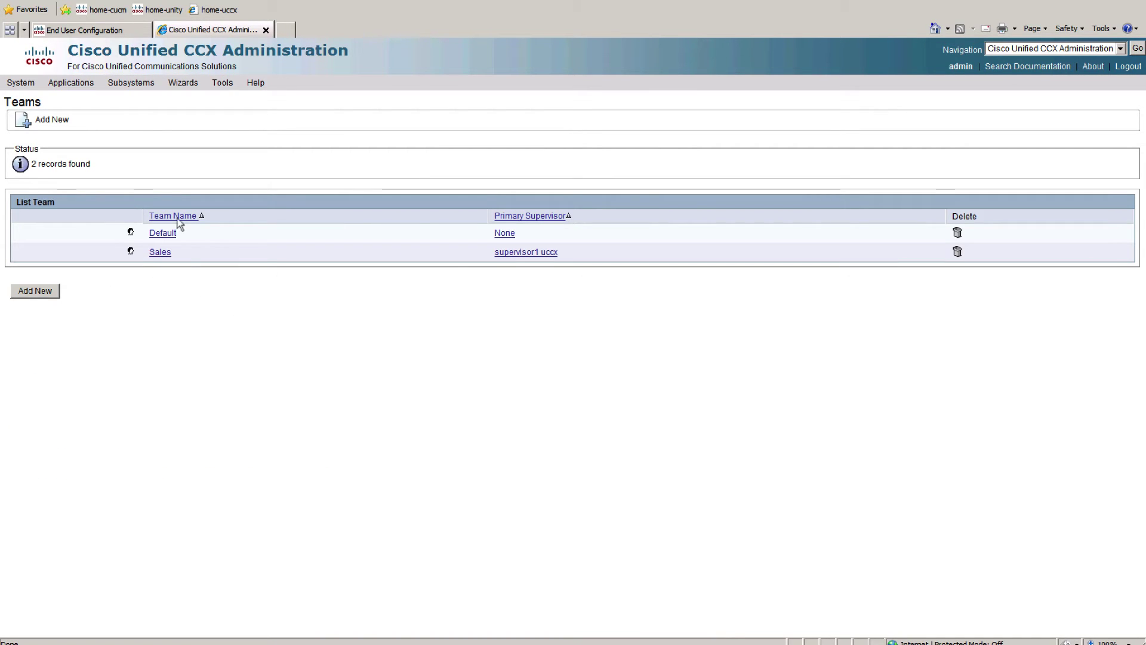
pyautogui.click(127, 87)
# Step: Open the Resources list and the uccx agent1 resource, then return to the Resources list
pyautogui.moveTo(152, 129)
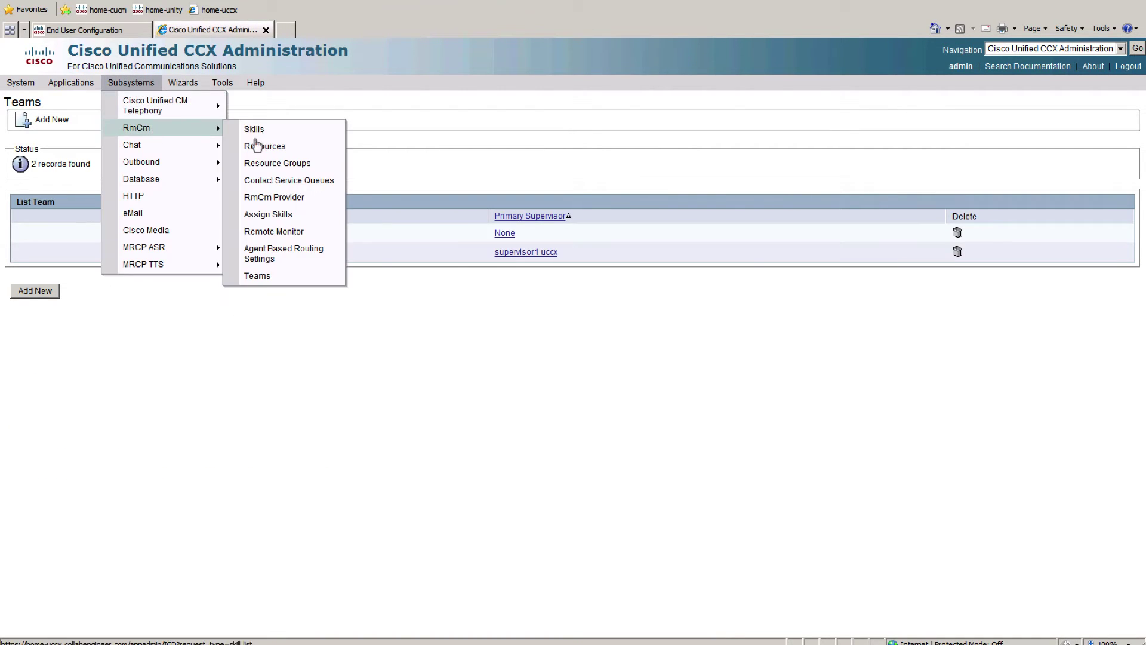
pyautogui.click(270, 153)
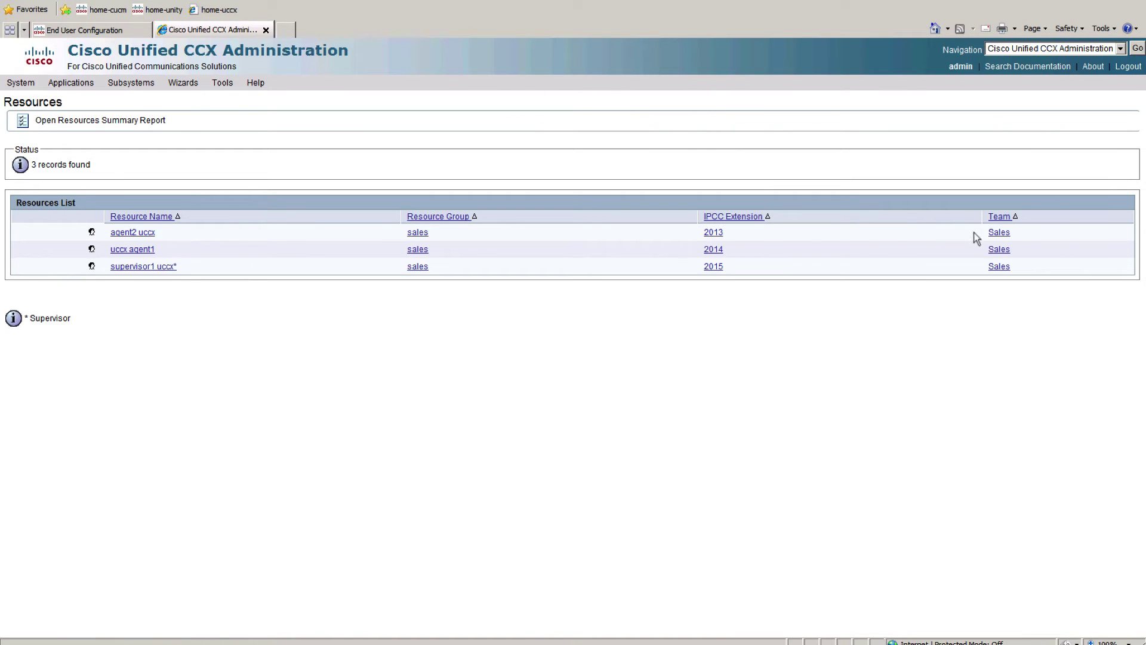
pyautogui.click(131, 251)
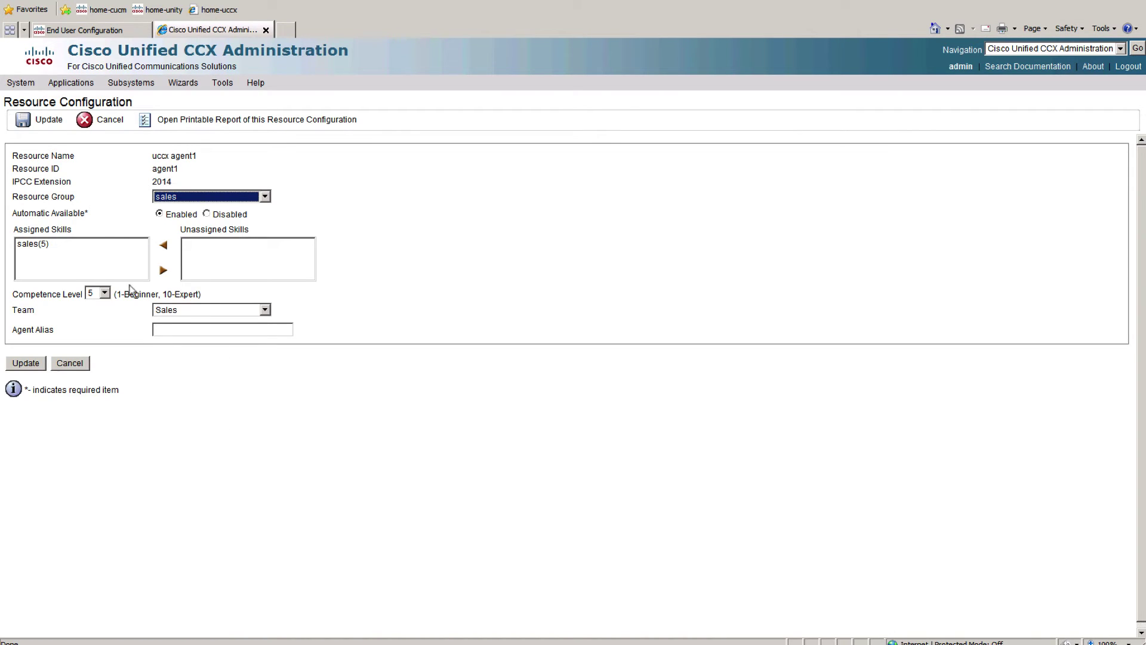
pyautogui.moveTo(131, 83)
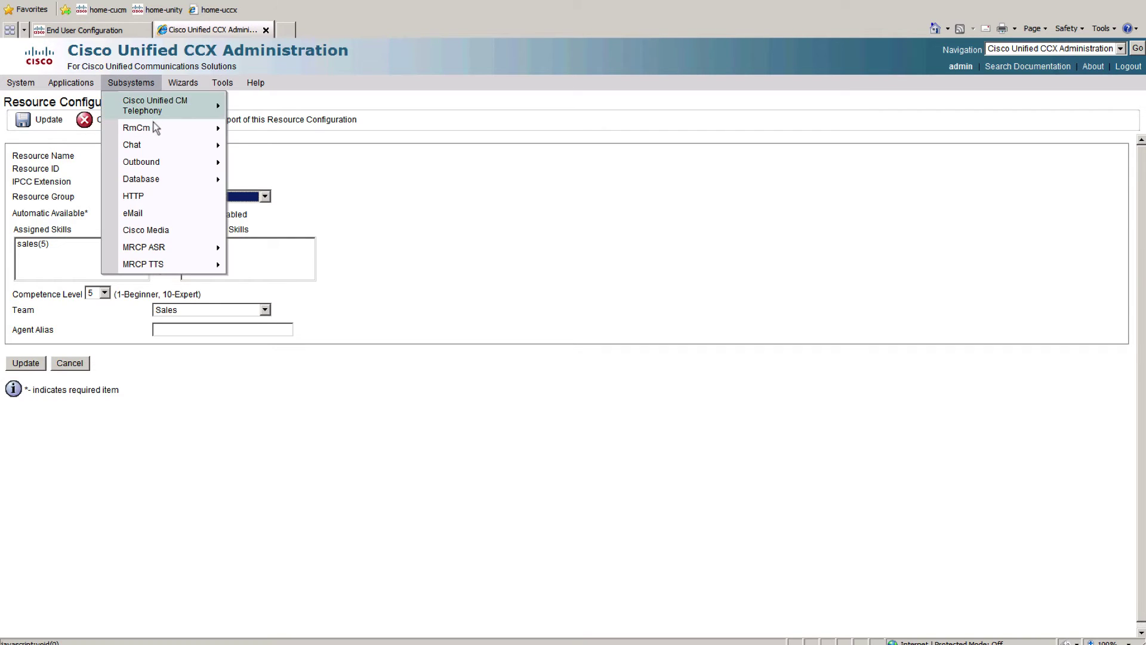
pyautogui.moveTo(201, 131)
pyautogui.click(307, 146)
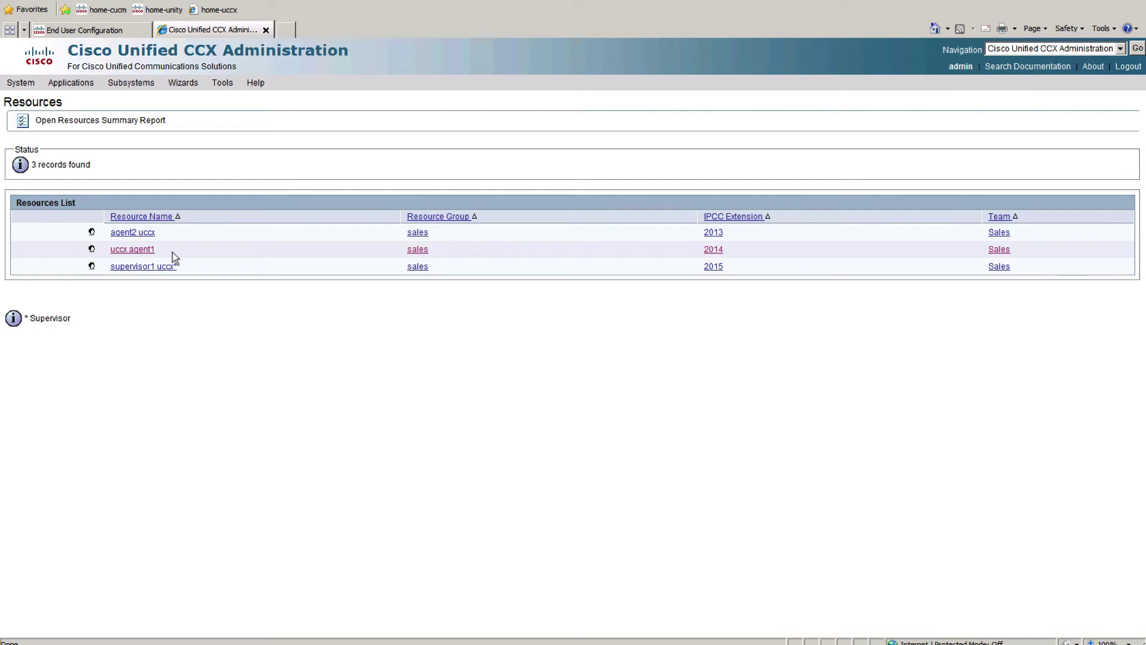
pyautogui.click(88, 30)
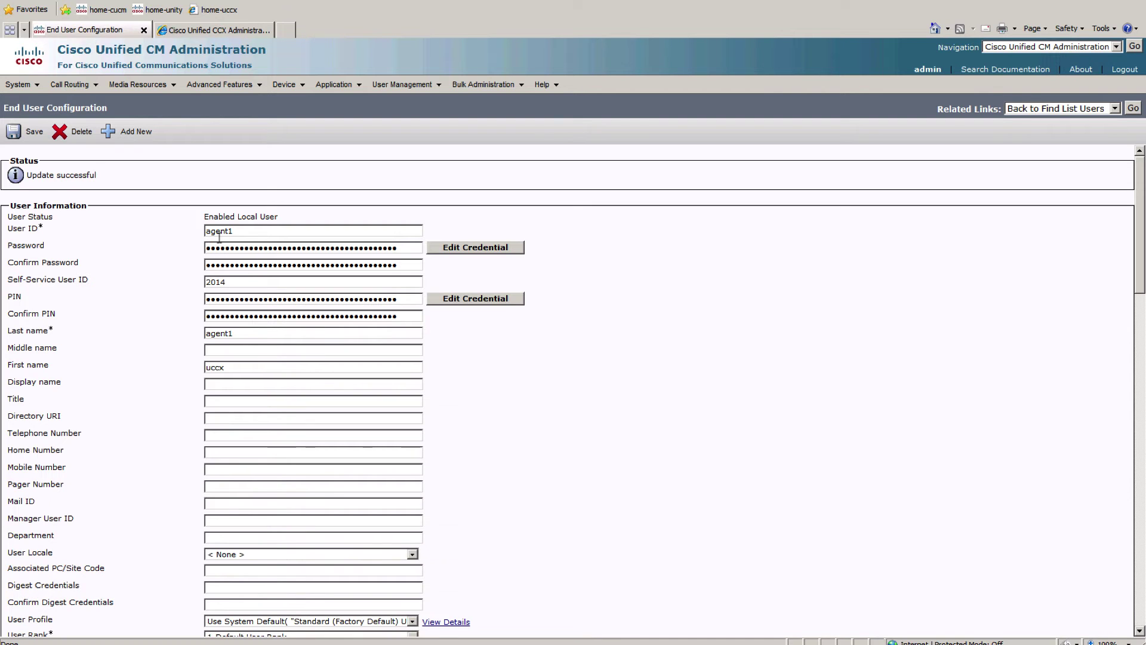
# Step: Change the agent user's last name to uccx and first name to agent1, and save
pyautogui.doubleClick(224, 333)
pyautogui.write('uccx')
pyautogui.press('Tab')
pyautogui.doubleClick(241, 366)
pyautogui.write('agent1')
pyautogui.click(33, 134)
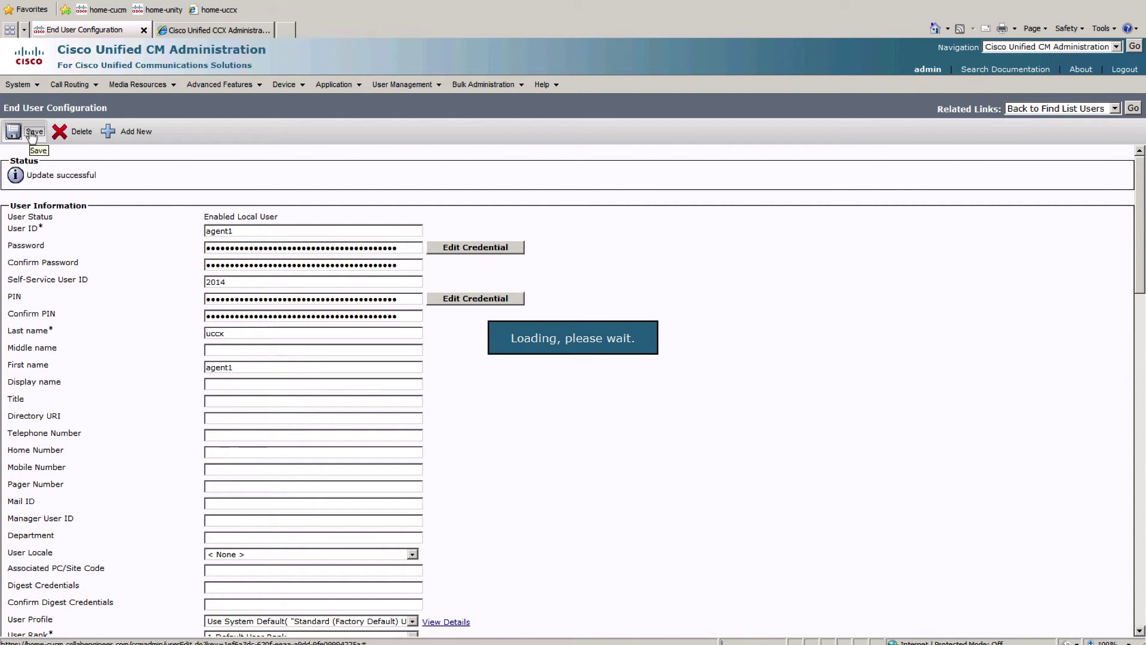
pyautogui.click(207, 35)
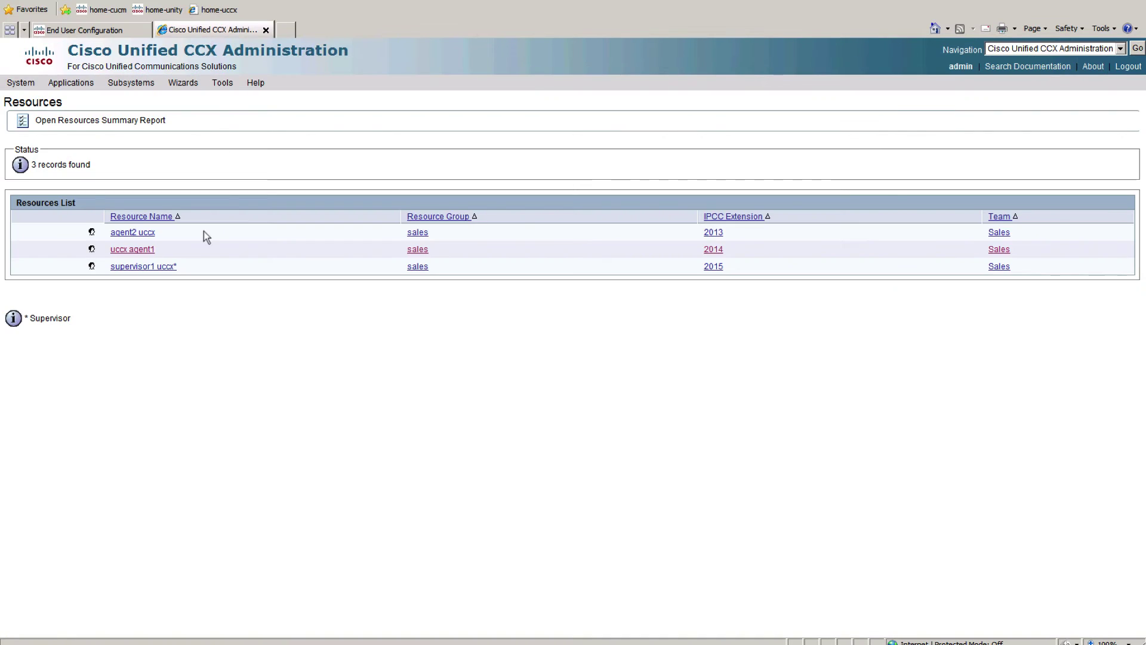
# Step: Reload Subsystems > RmCm > Resources so the agent shows as agent1 uccx
pyautogui.moveTo(119, 84)
pyautogui.moveTo(167, 126)
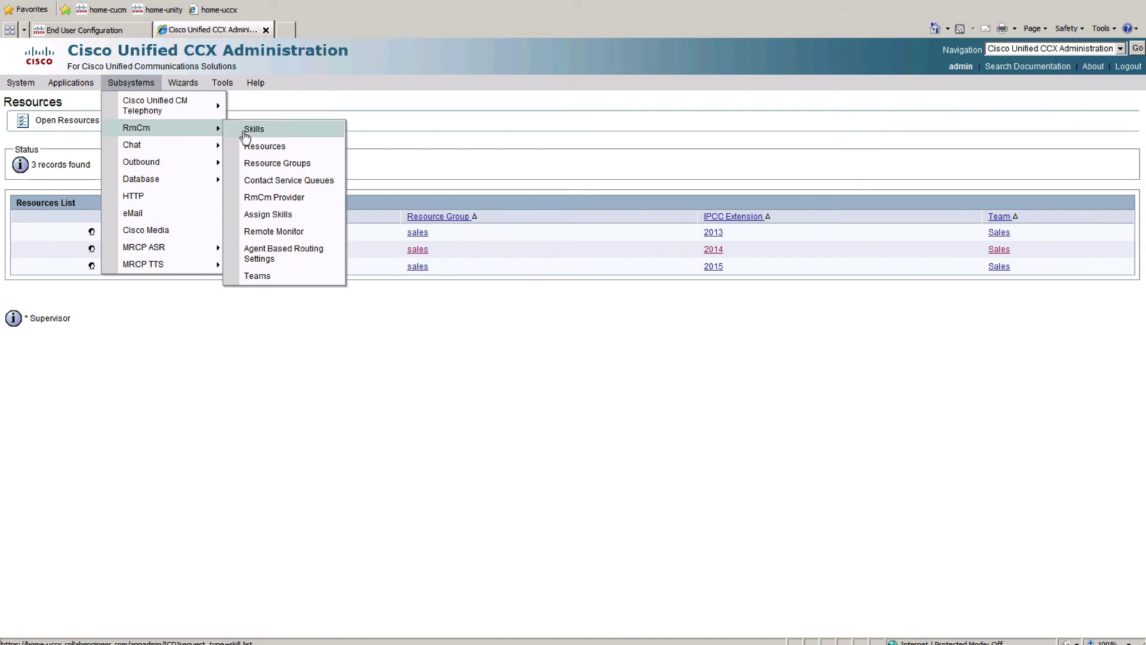
pyautogui.click(265, 146)
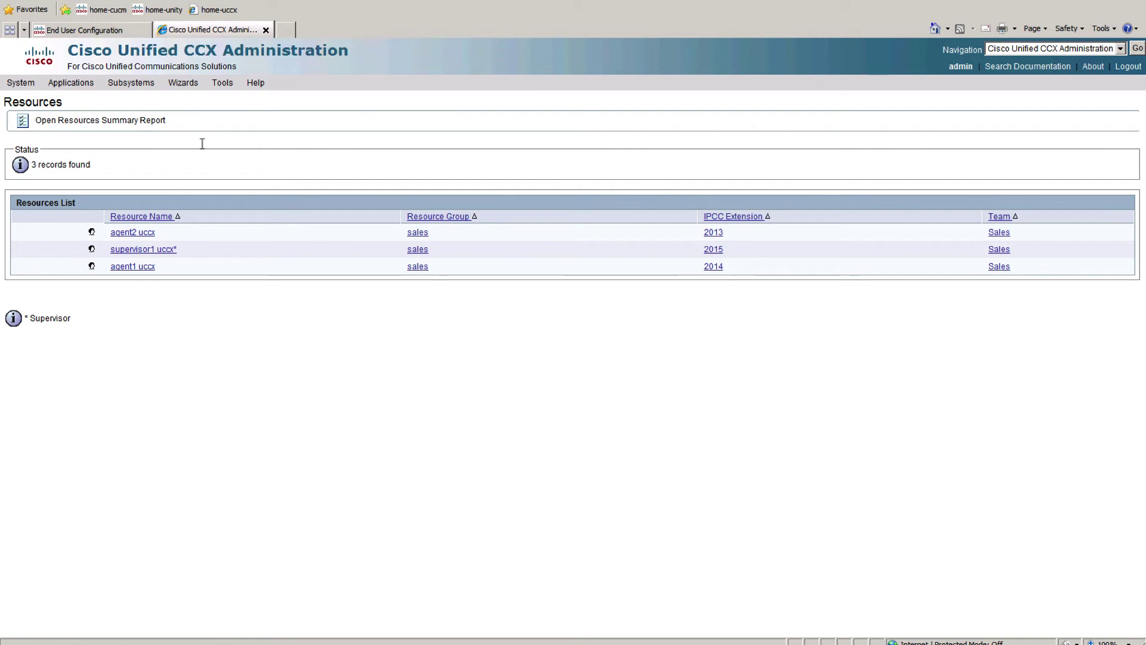
pyautogui.moveTo(78, 87)
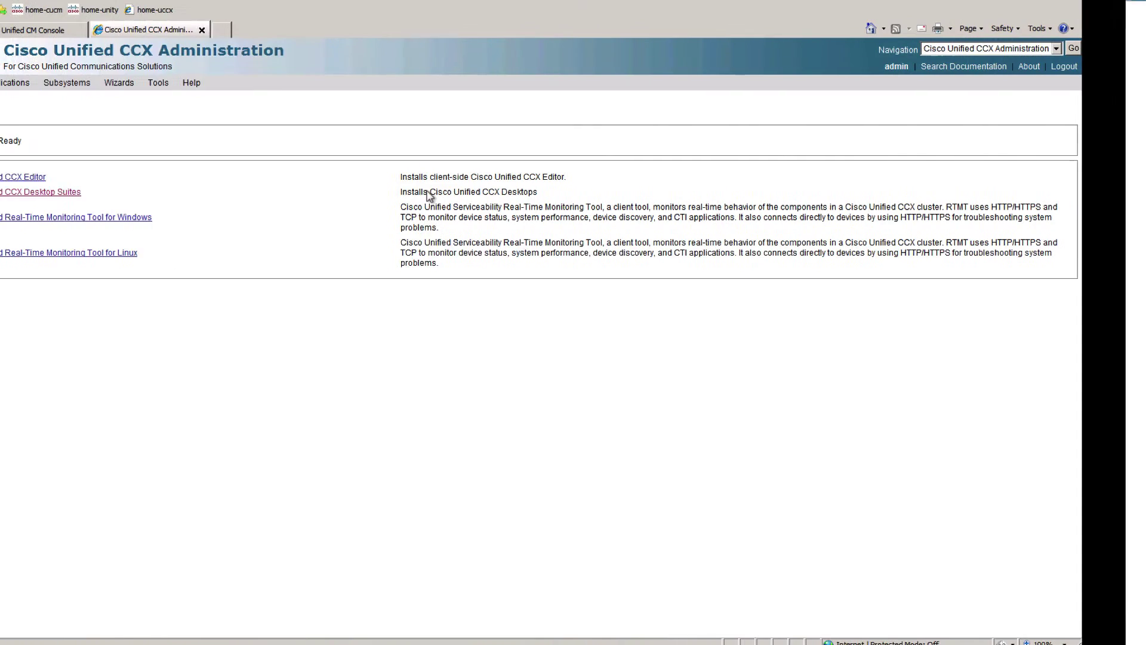
# Step: Download and run the Client Configuration tool from Desktop Suites, then dismiss the JRE 1.7 error
pyautogui.click(107, 192)
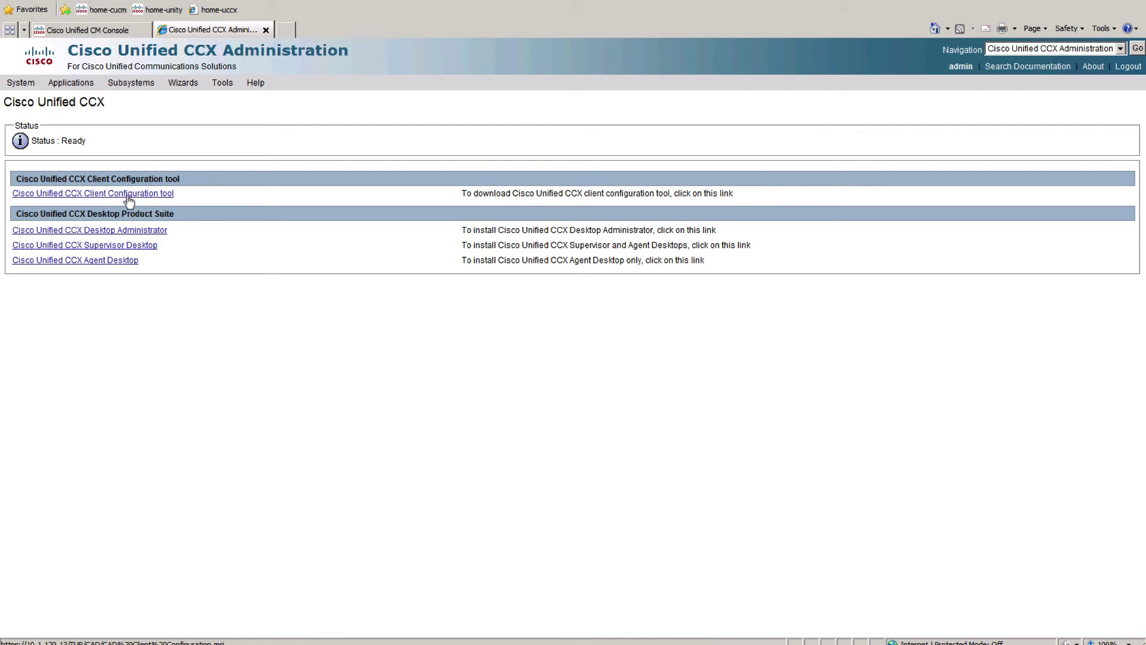
pyautogui.click(128, 200)
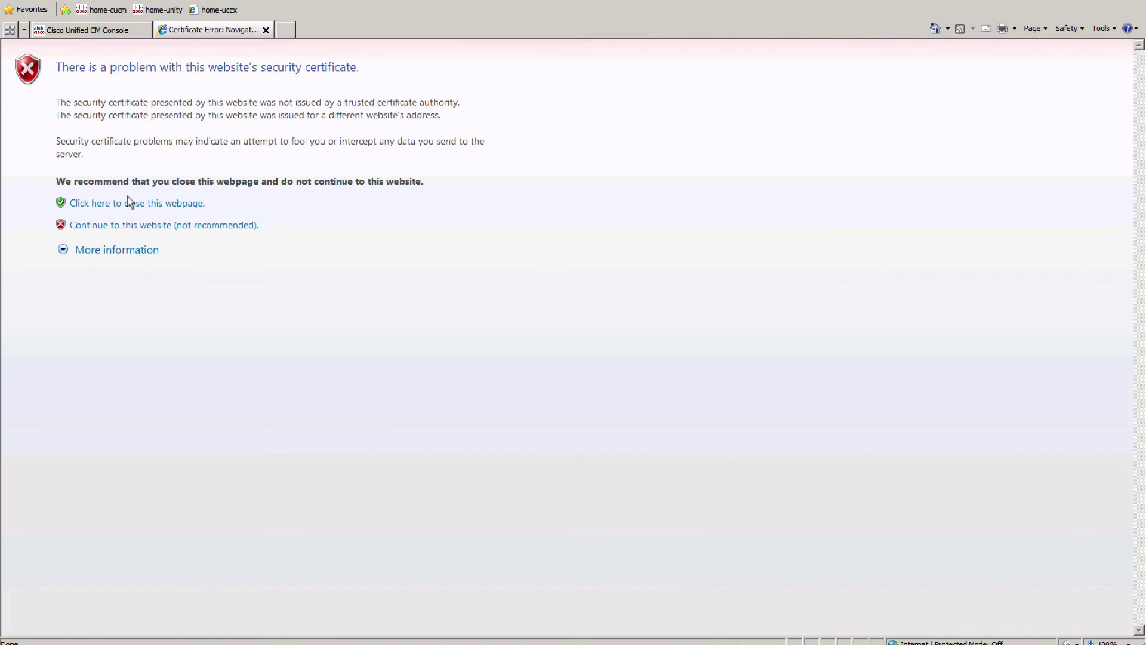
pyautogui.click(205, 227)
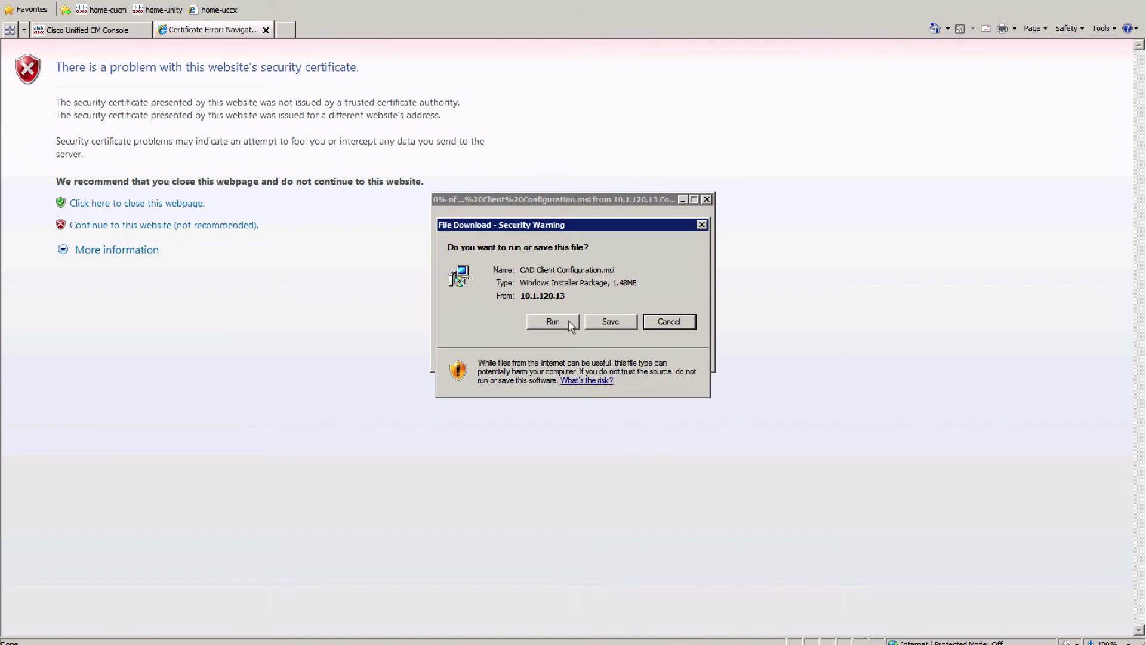
pyautogui.click(568, 321)
pyautogui.click(615, 277)
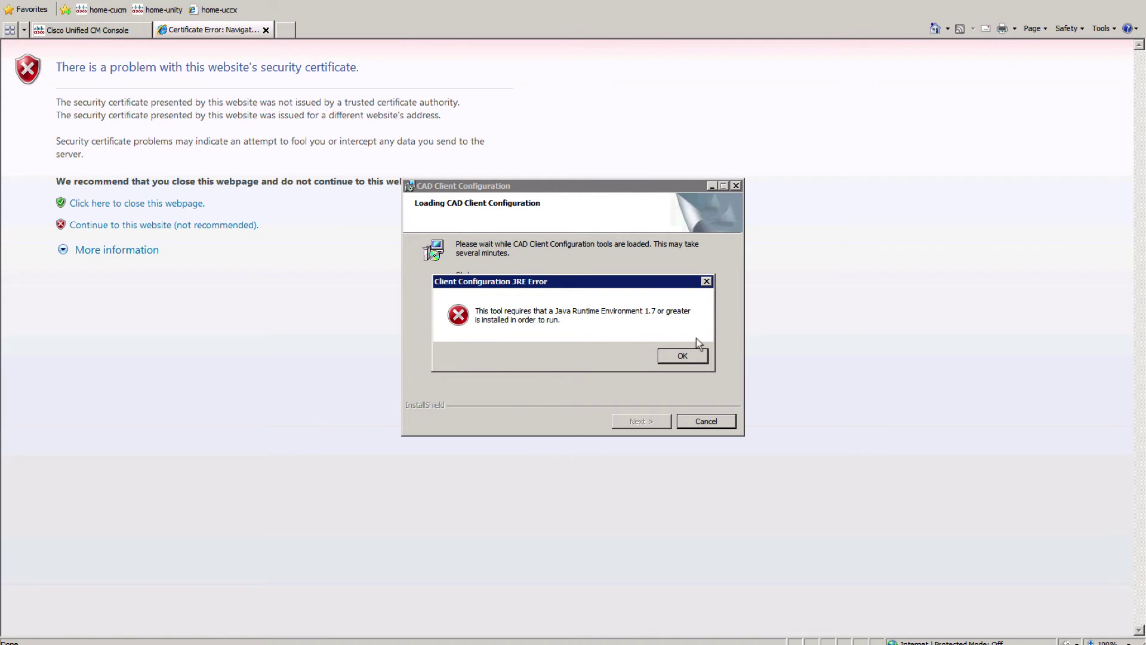
pyautogui.click(691, 357)
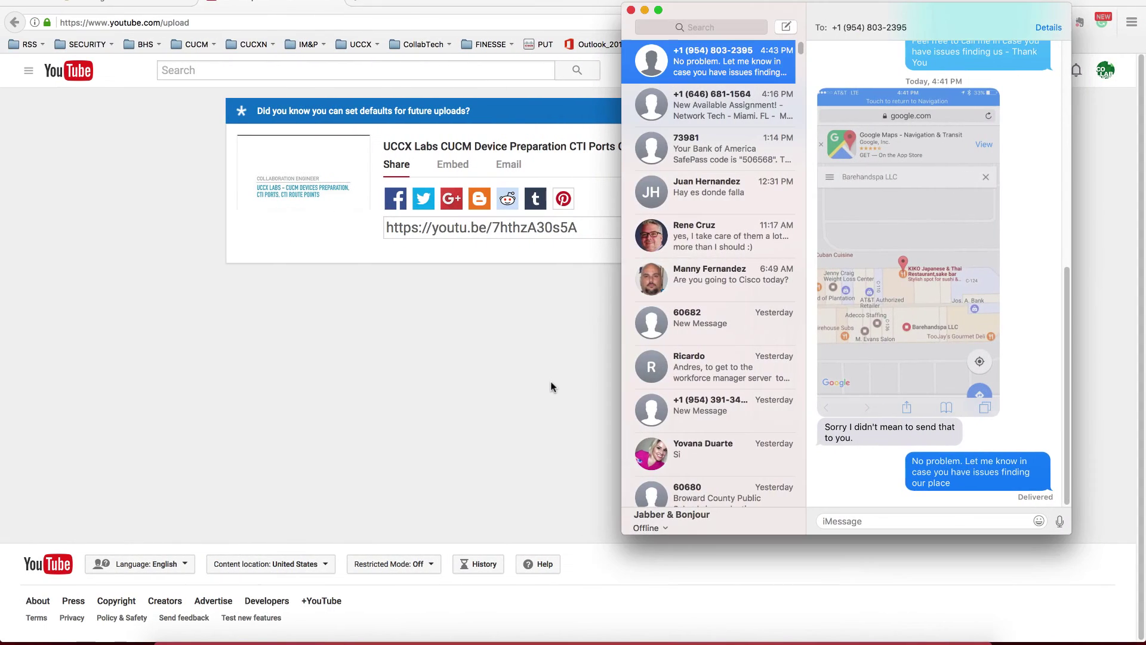
# Step: Load 10.1.120.13 in Firefox and open the CCX Administration login page
pyautogui.click(414, 379)
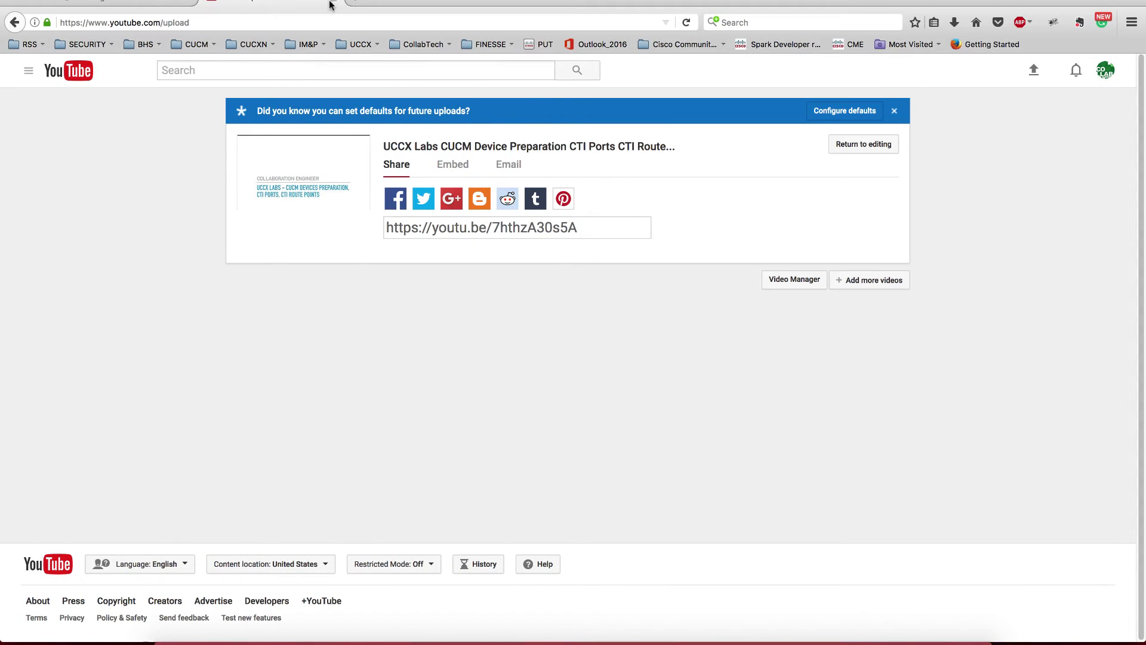
pyautogui.click(289, 20)
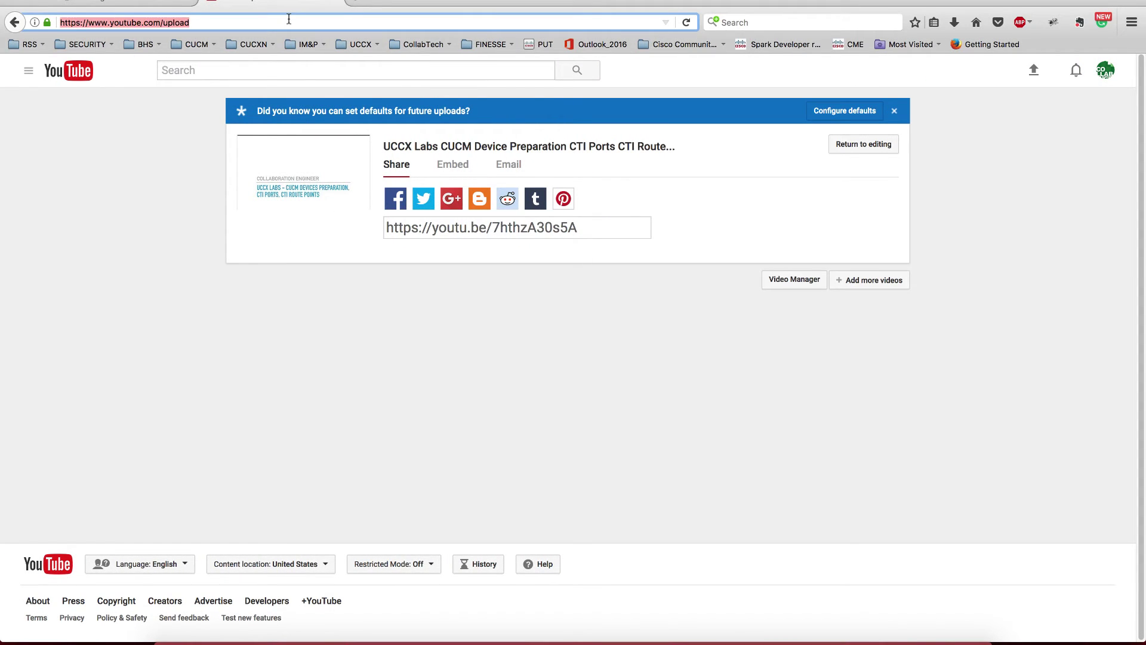
pyautogui.write('10.1.120')
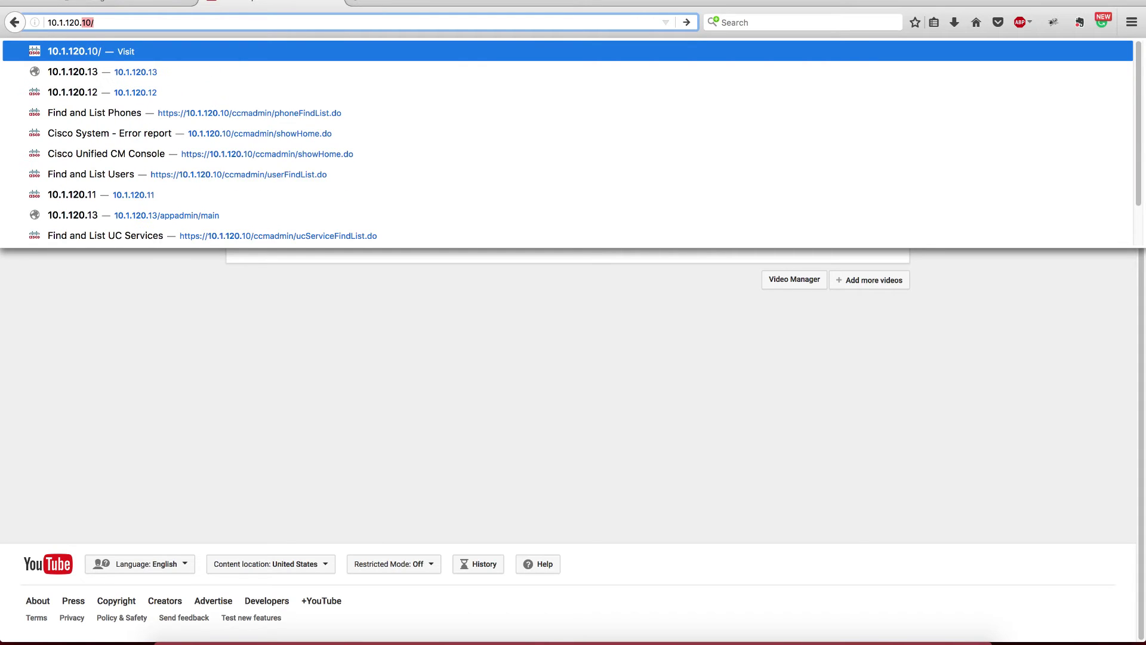
pyautogui.write('.13')
pyautogui.press('Return')
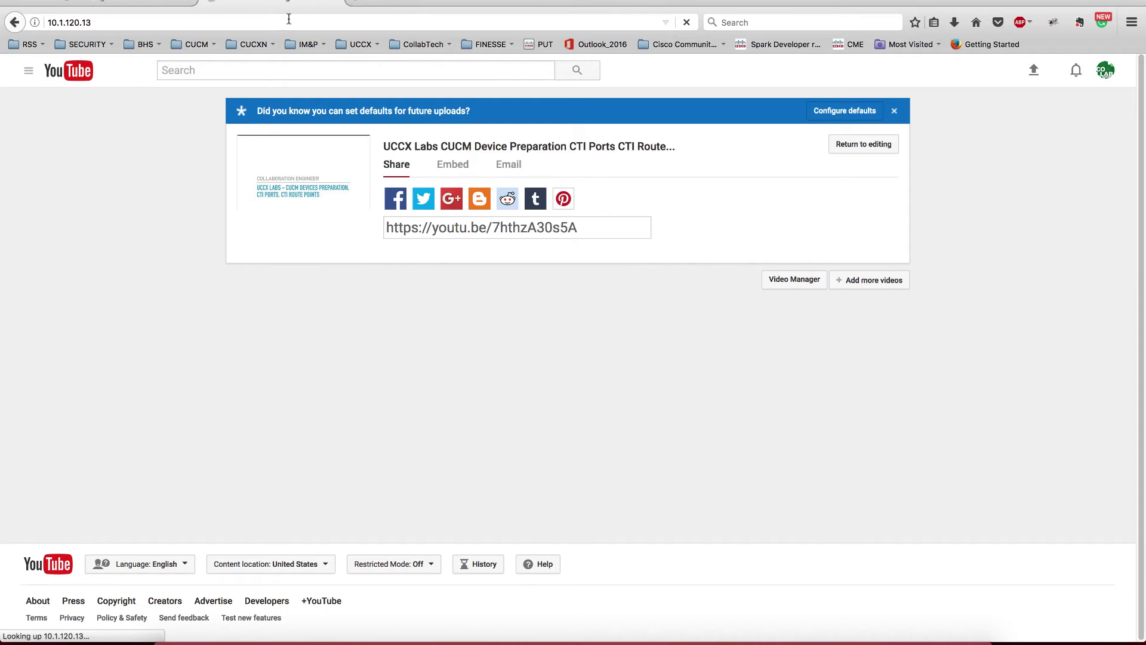
pyautogui.click(267, 188)
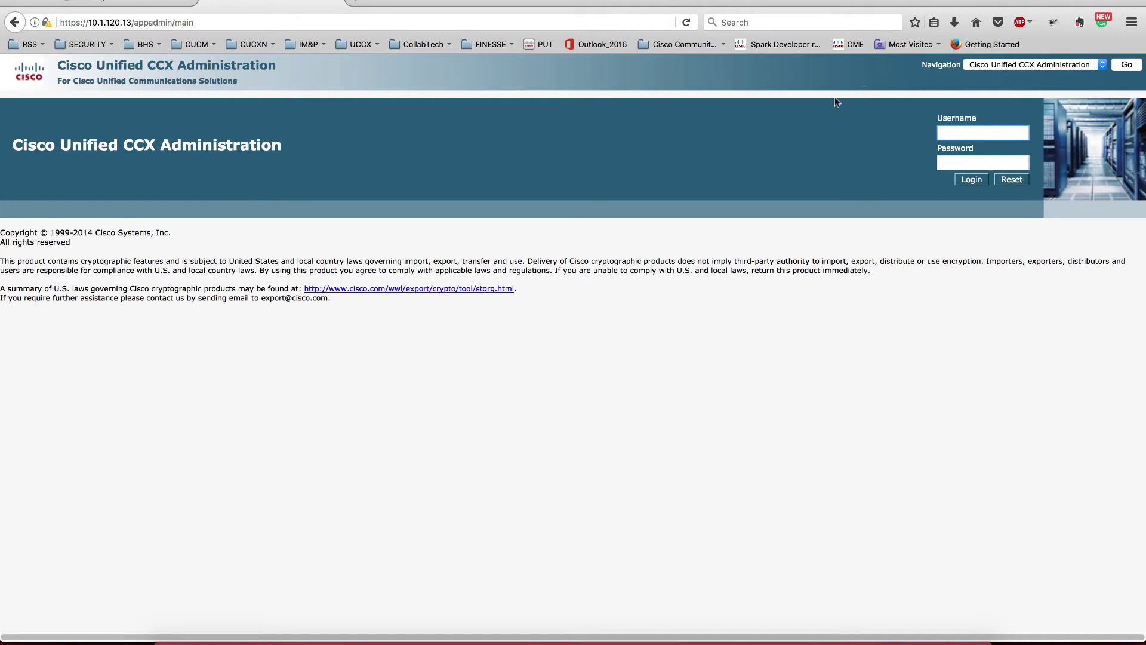
# Step: Launch Parallels Desktop and sign in to CCX Administration as admin
pyautogui.press('super+space')
pyautogui.write('parallels')
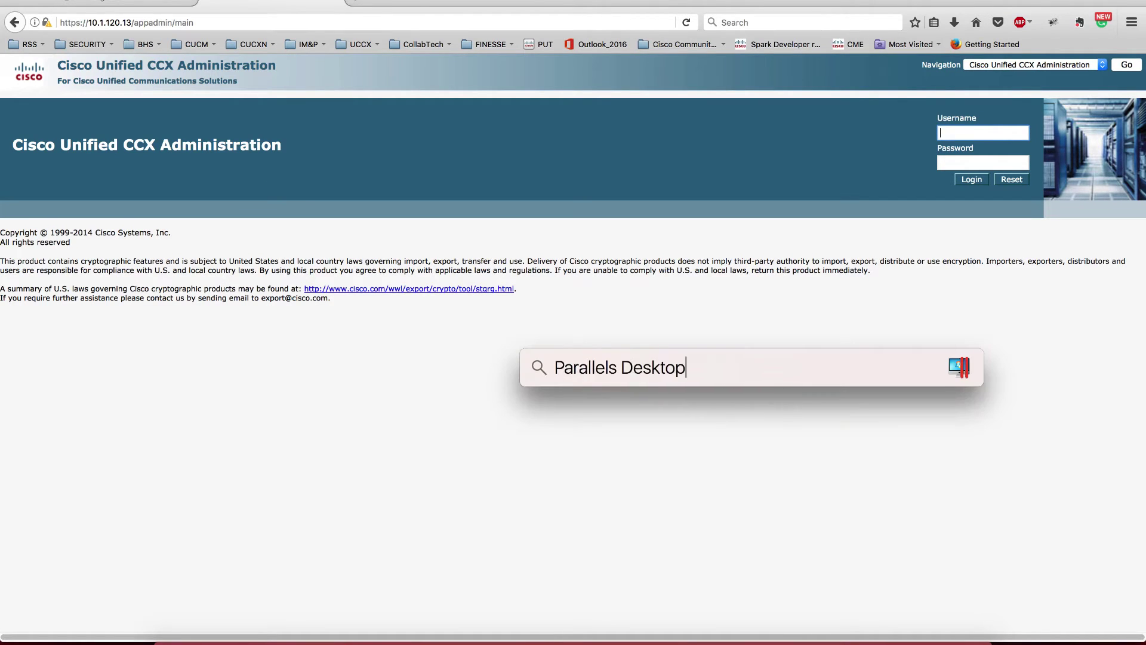
pyautogui.press('Return')
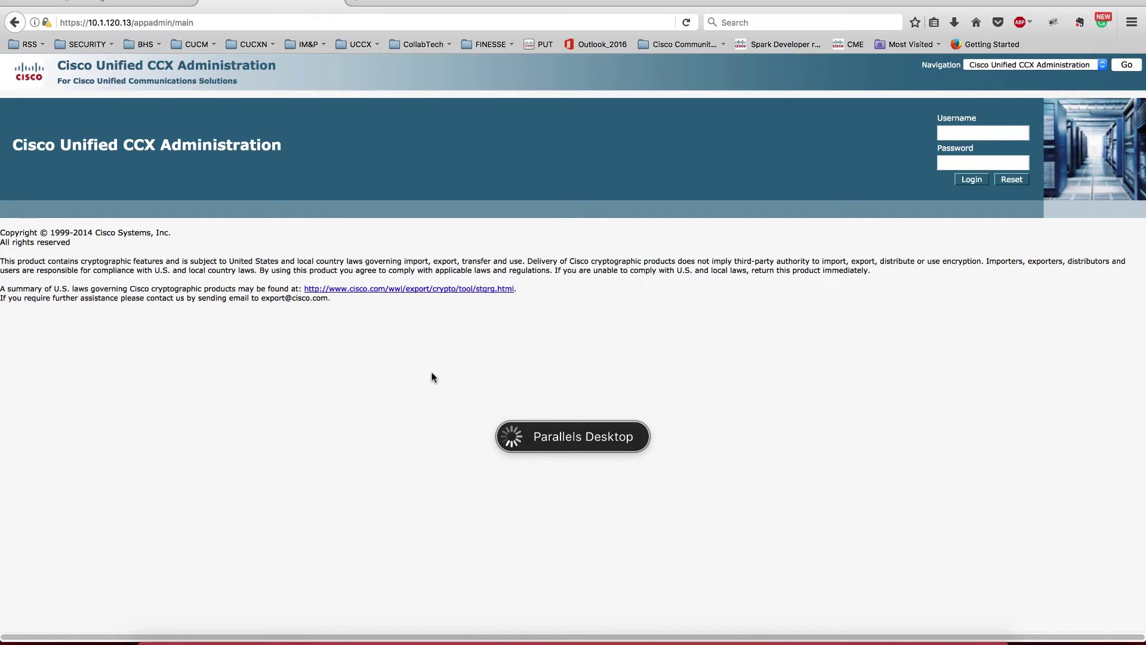
pyautogui.click(1001, 132)
pyautogui.click(965, 138)
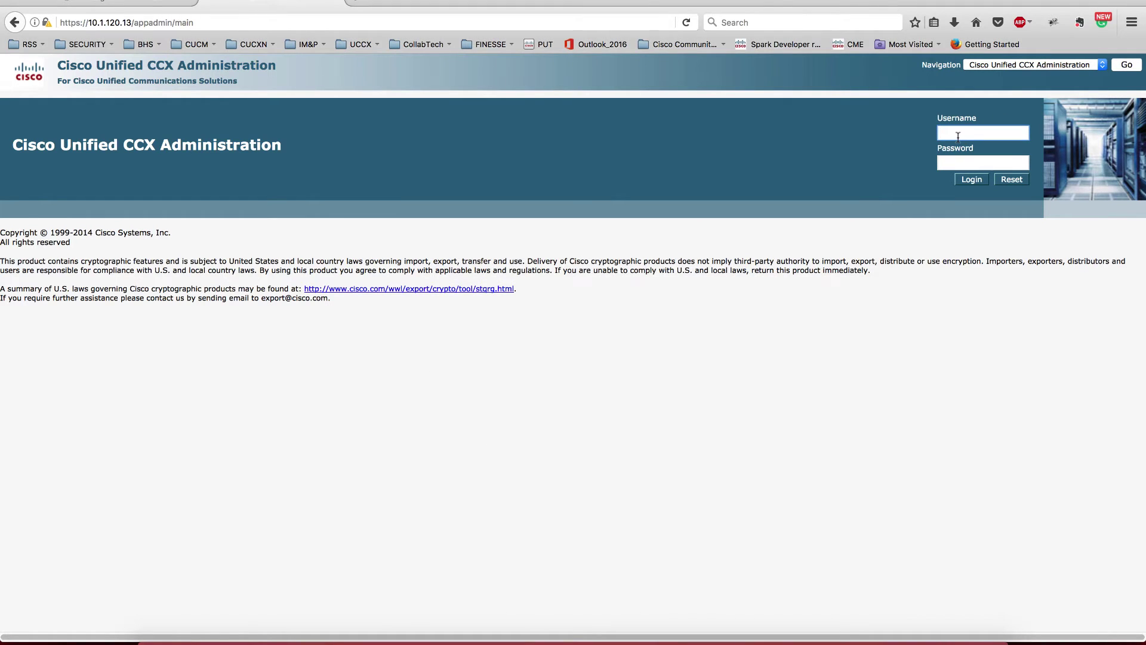
pyautogui.write('admin')
pyautogui.press('Tab')
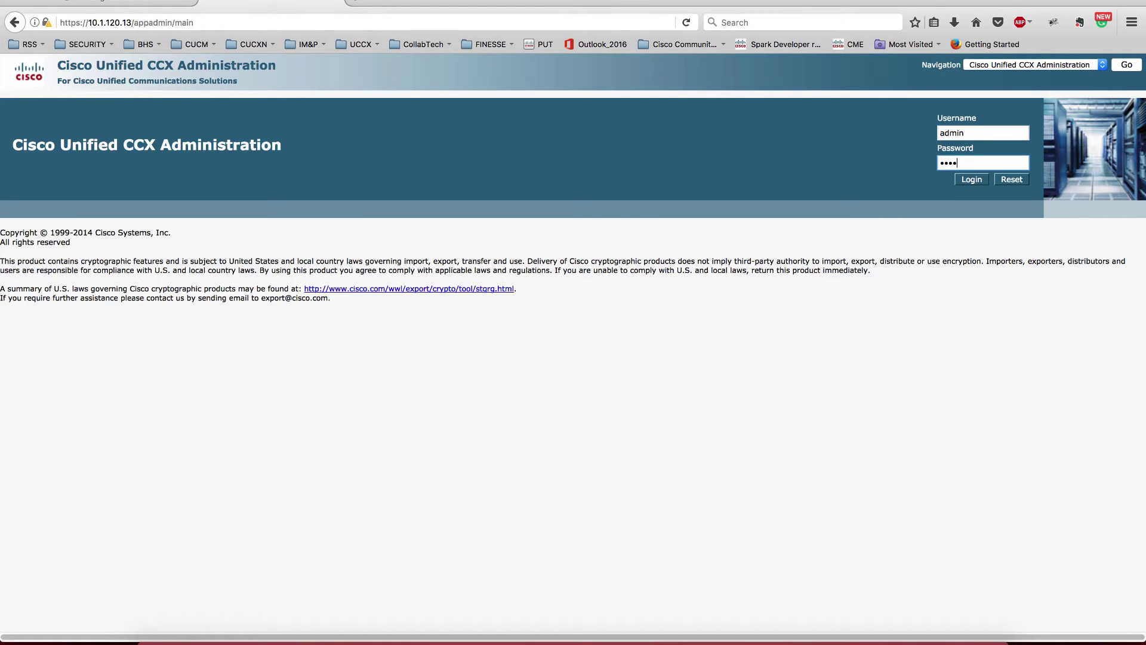
pyautogui.press('Return')
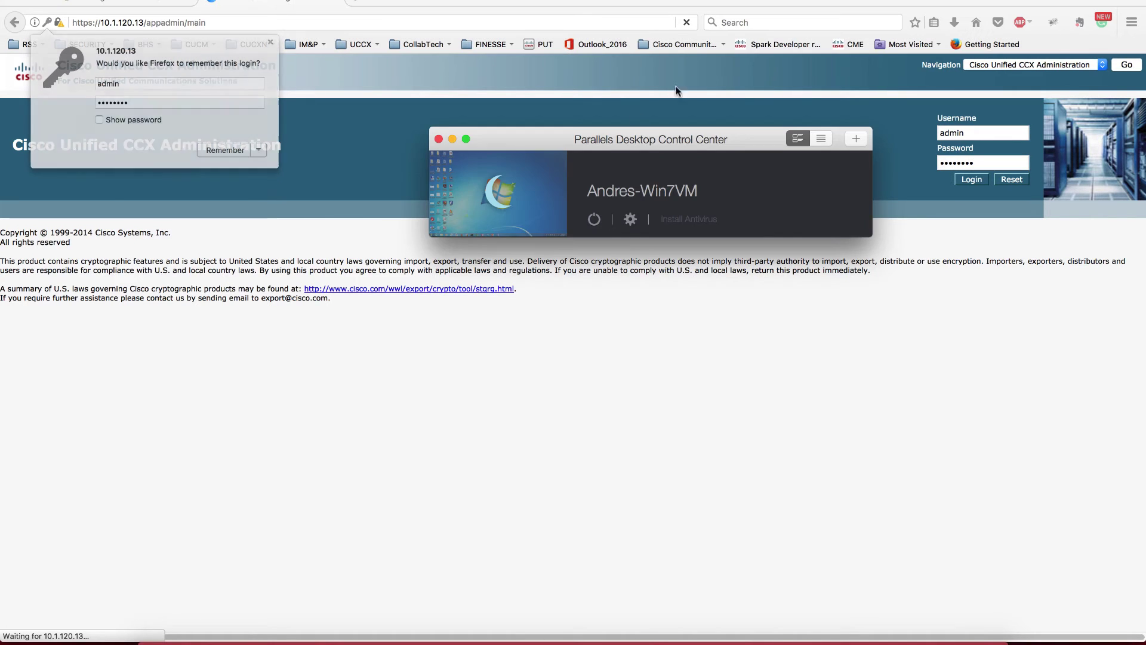
pyautogui.click(499, 186)
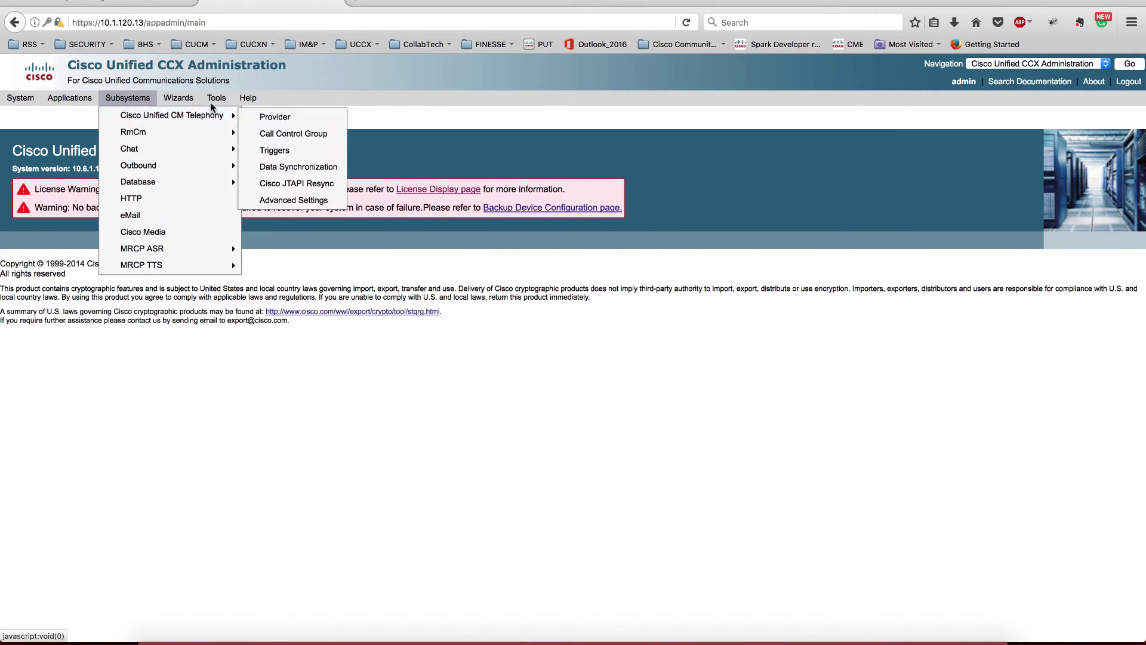
# Step: Save CAD Client Configuration.msi from Plug-ins > Desktop Suites and open it from Downloads
pyautogui.click(236, 115)
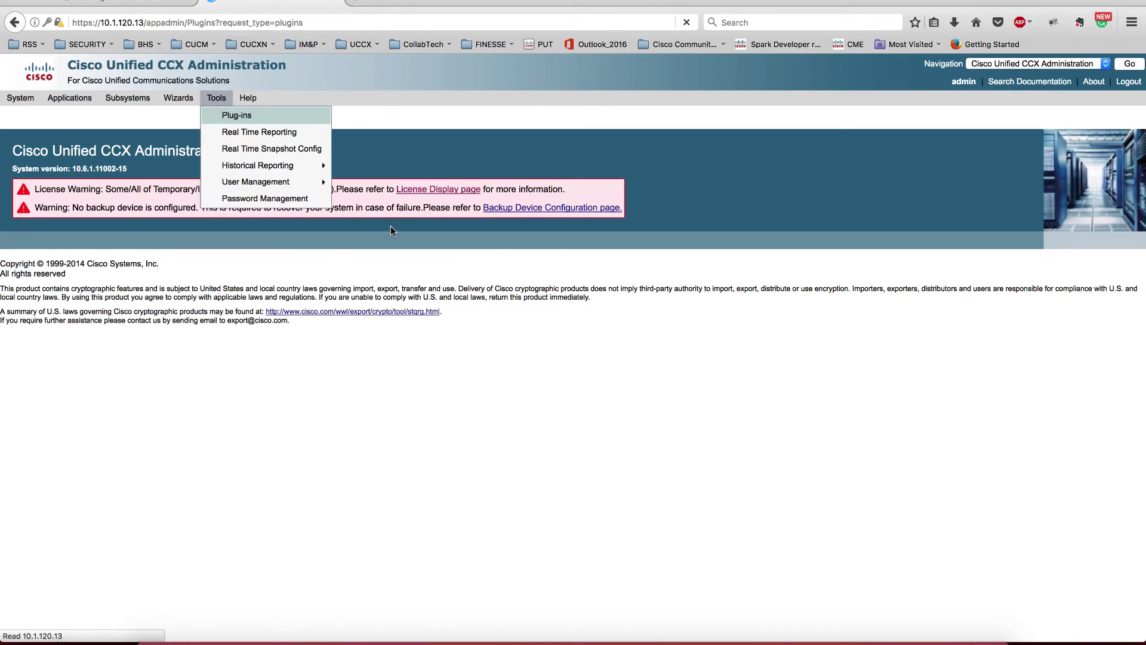
pyautogui.click(87, 210)
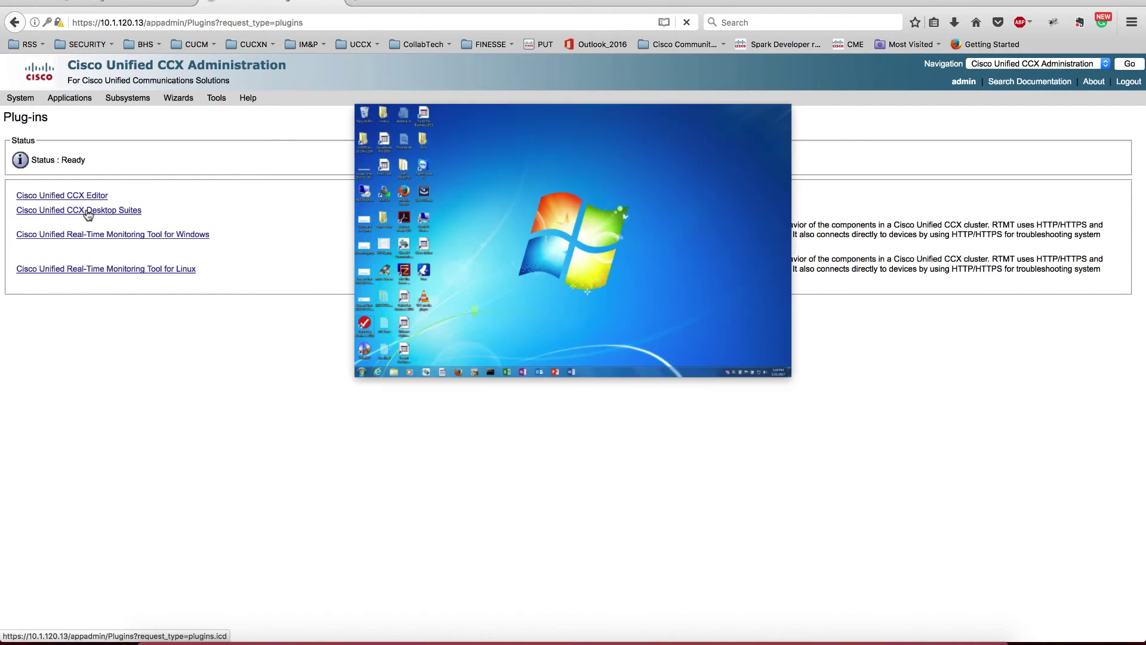
pyautogui.hotkey('ctrl', 'Left')
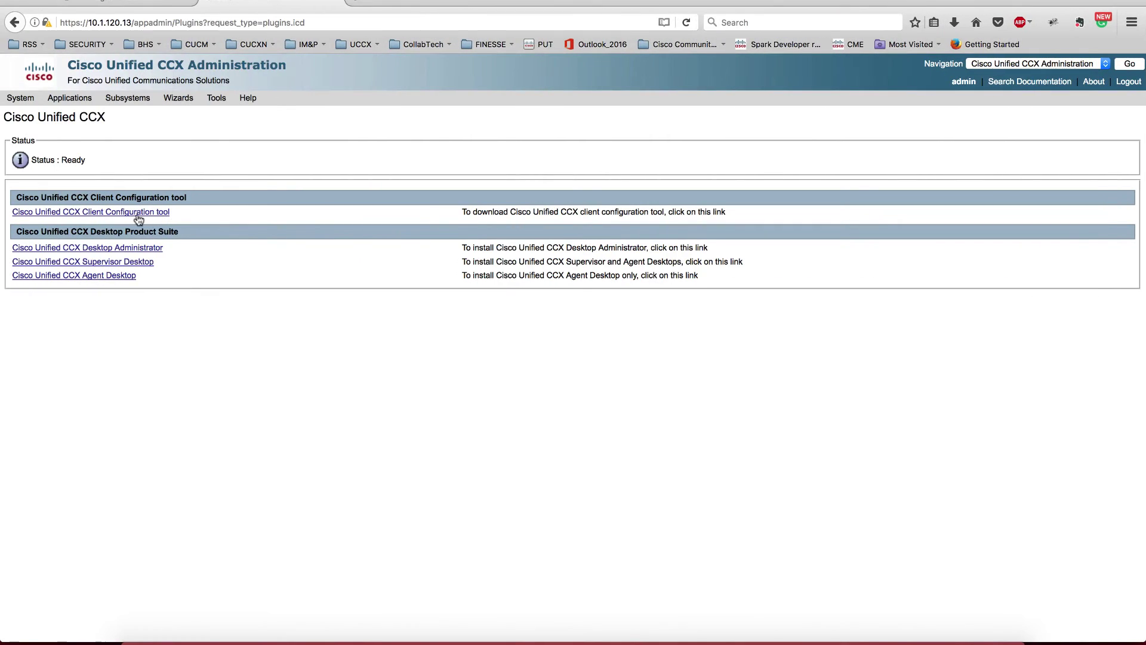
pyautogui.click(137, 213)
pyautogui.click(422, 263)
pyautogui.click(953, 23)
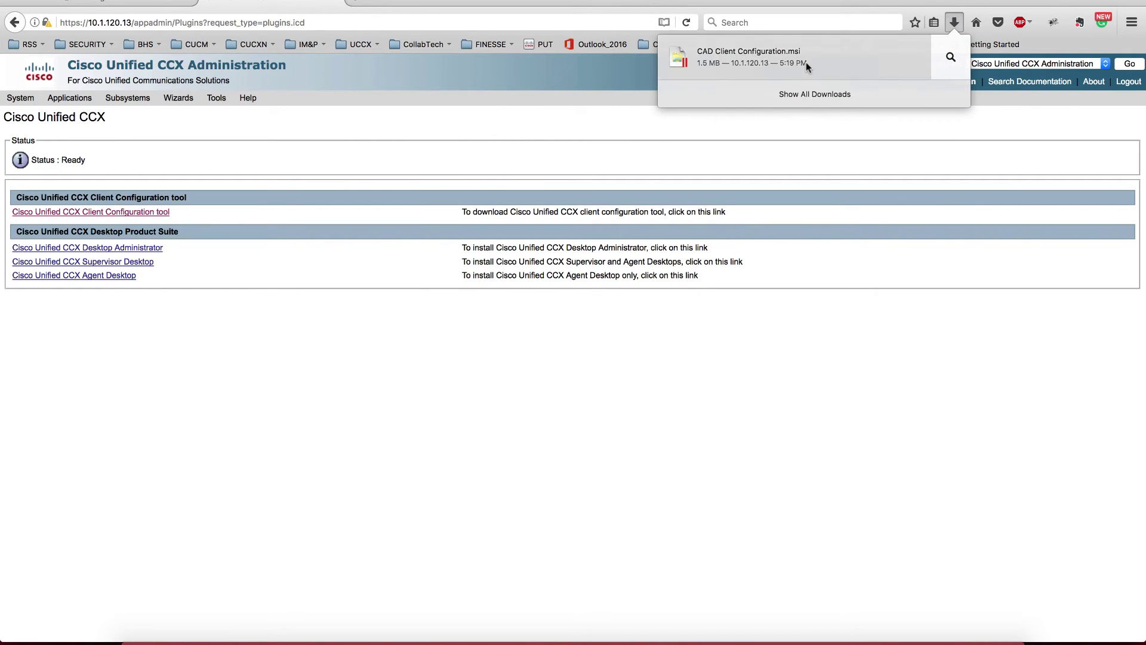
pyautogui.click(806, 62)
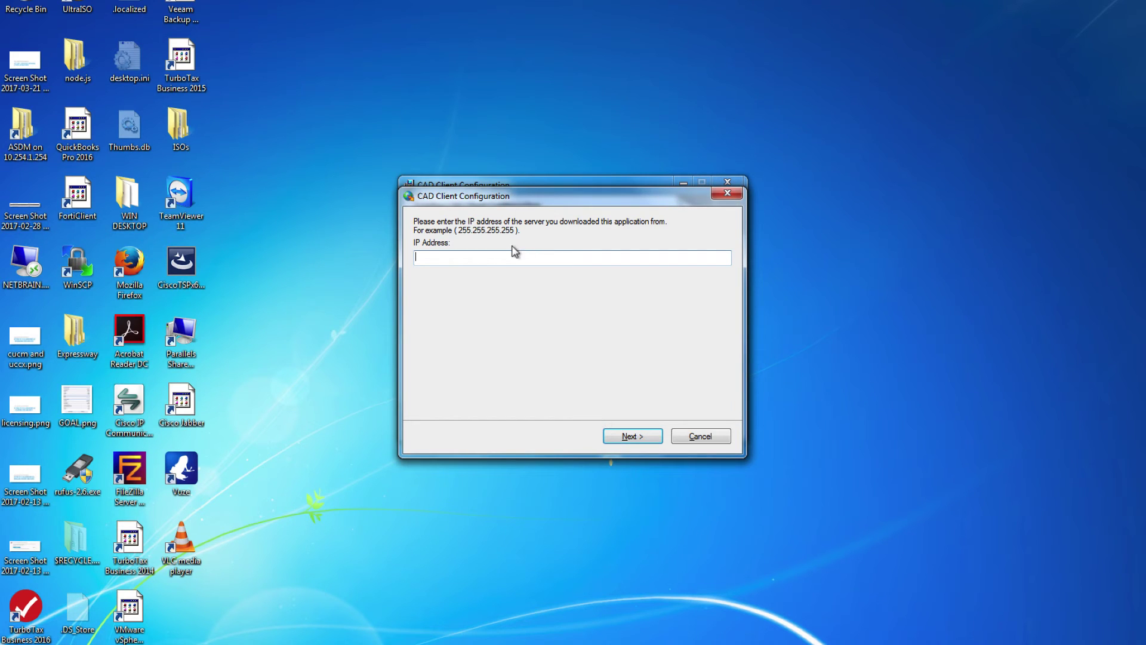
# Step: Enter the CCX server IP address and confirm the clients were configured and uploaded
pyautogui.write('10.1.120.13')
pyautogui.click(642, 436)
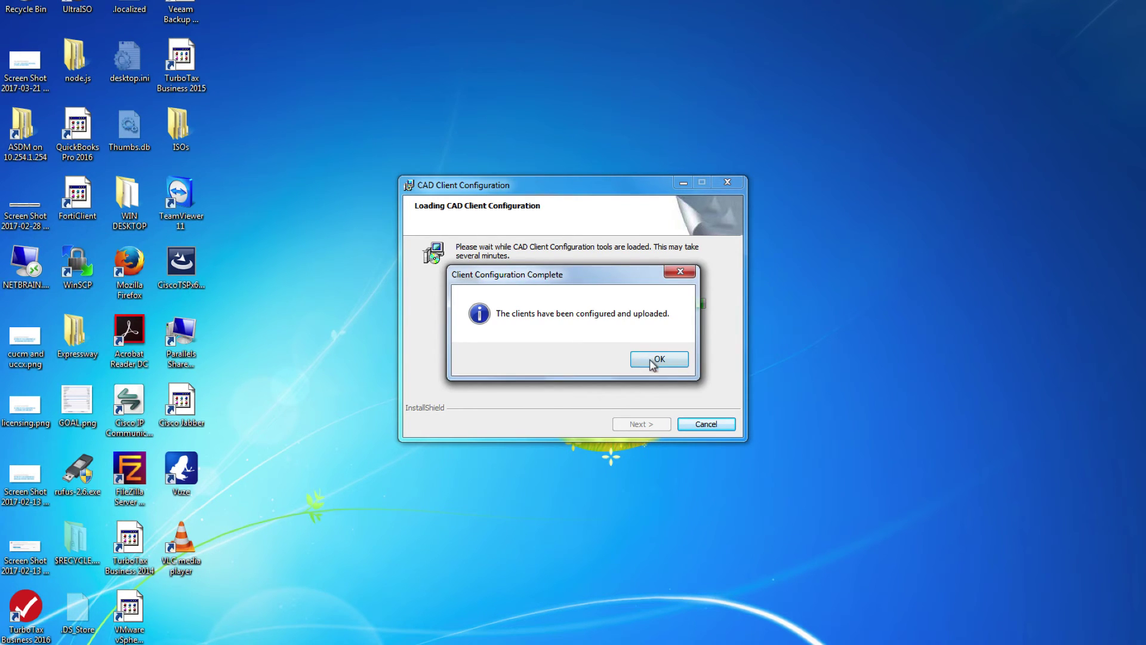
pyautogui.click(657, 358)
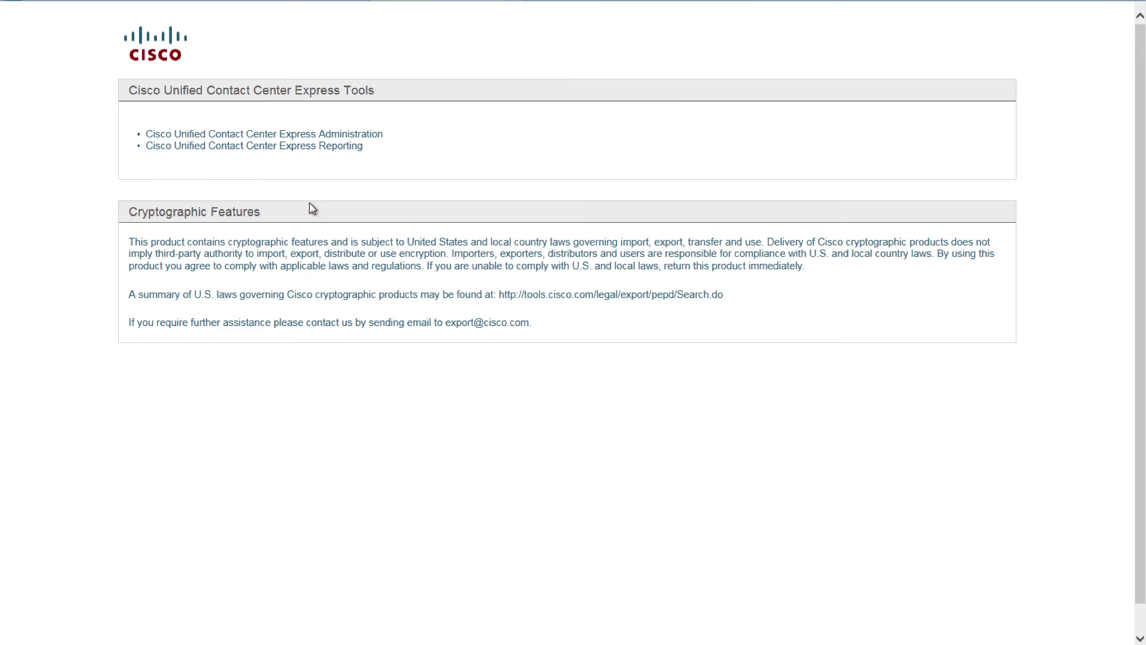
# Step: Sign in to Contact Center Express Administration as admin with the account password
pyautogui.click(250, 135)
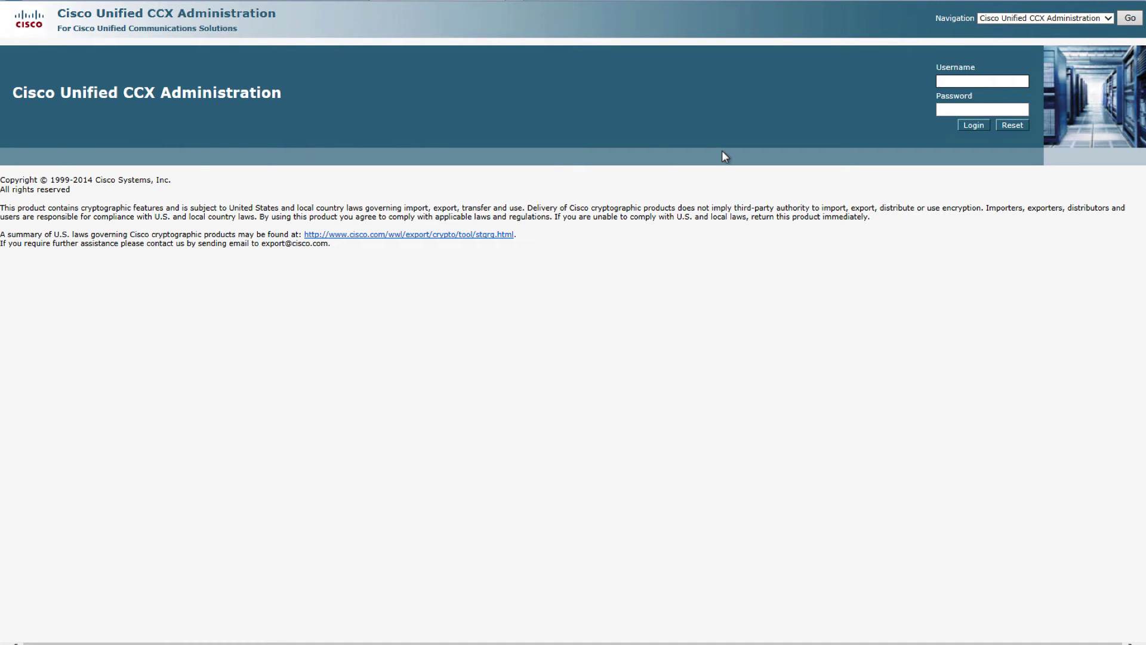
pyautogui.write('admin')
pyautogui.press('Tab')
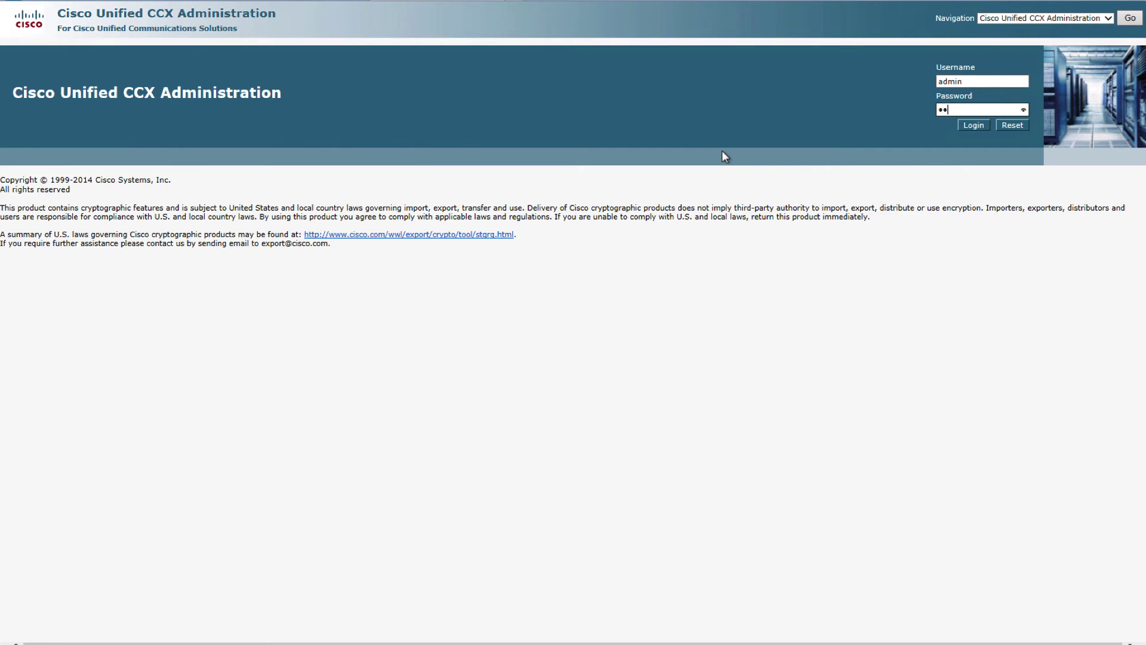
pyautogui.write('••••••••')
pyautogui.press('Return')
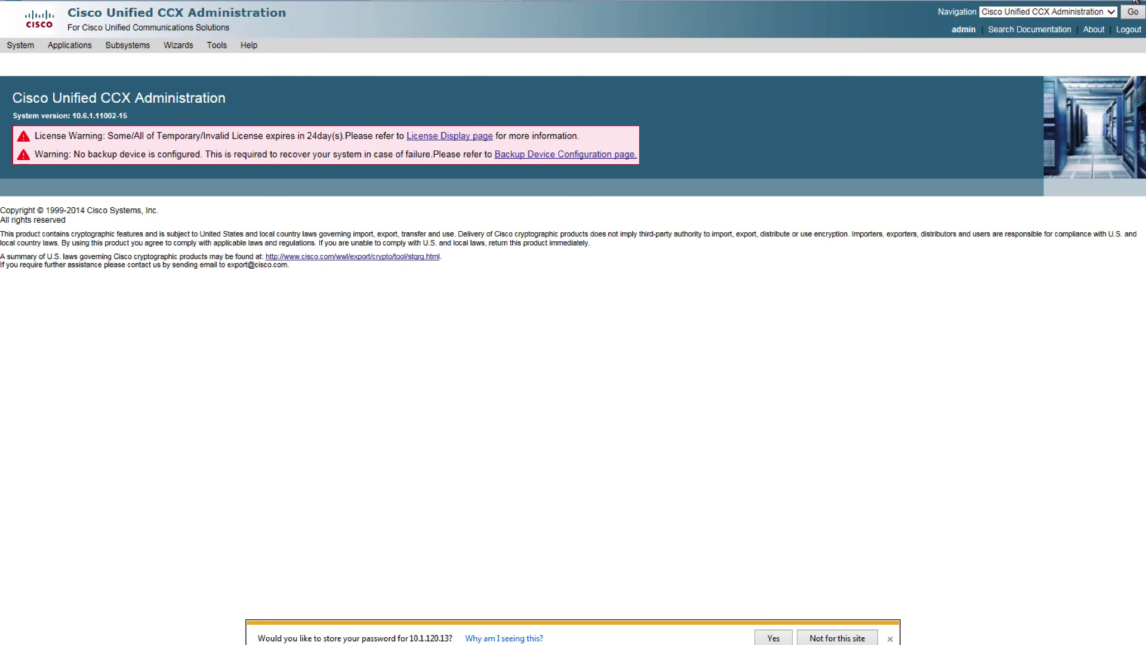
# Step: Add 10.1.120.13 to the compatibility view list, then return to the Tools home page
pyautogui.click(1137, 2)
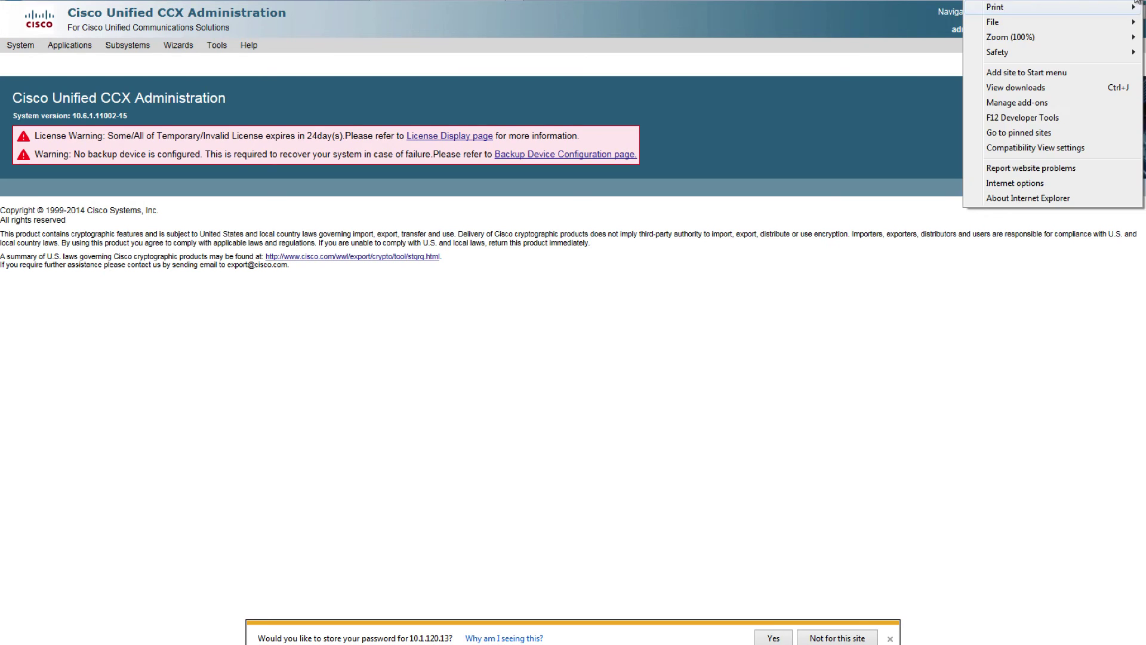
pyautogui.click(1038, 148)
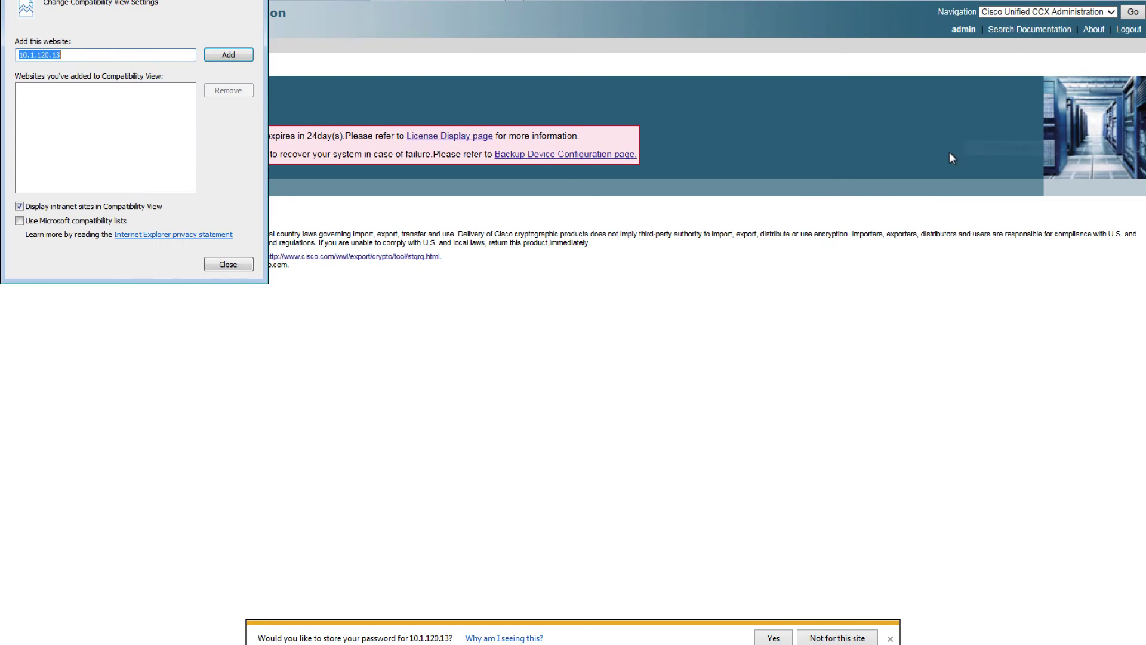
pyautogui.click(206, 53)
pyautogui.click(228, 263)
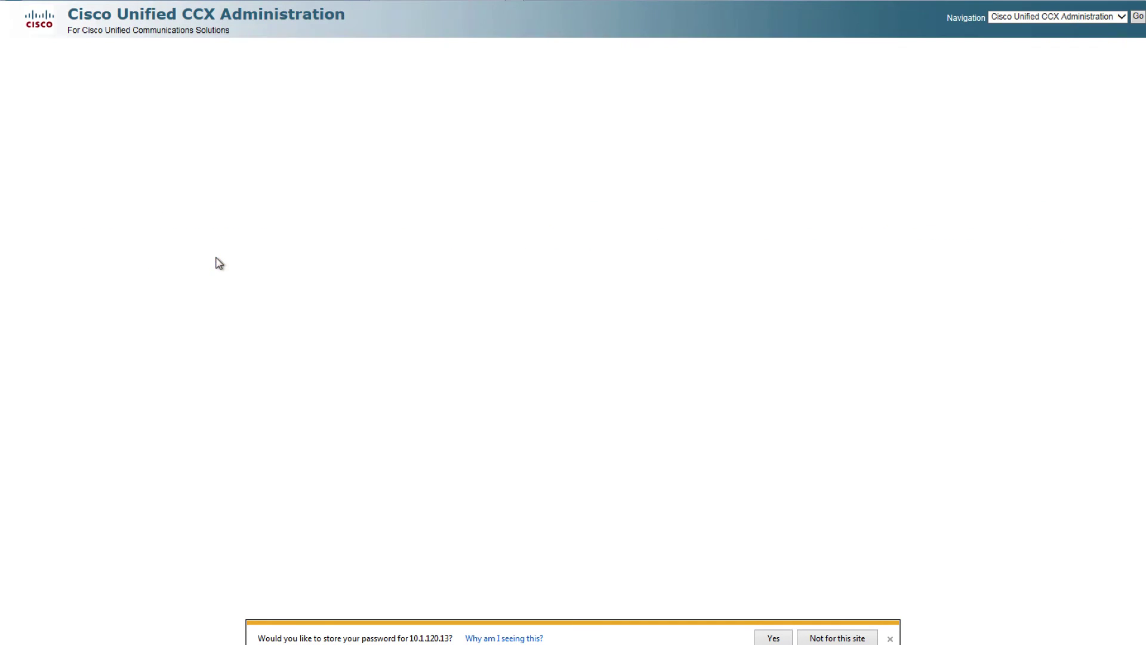
pyautogui.click(312, 3)
pyautogui.press('Return')
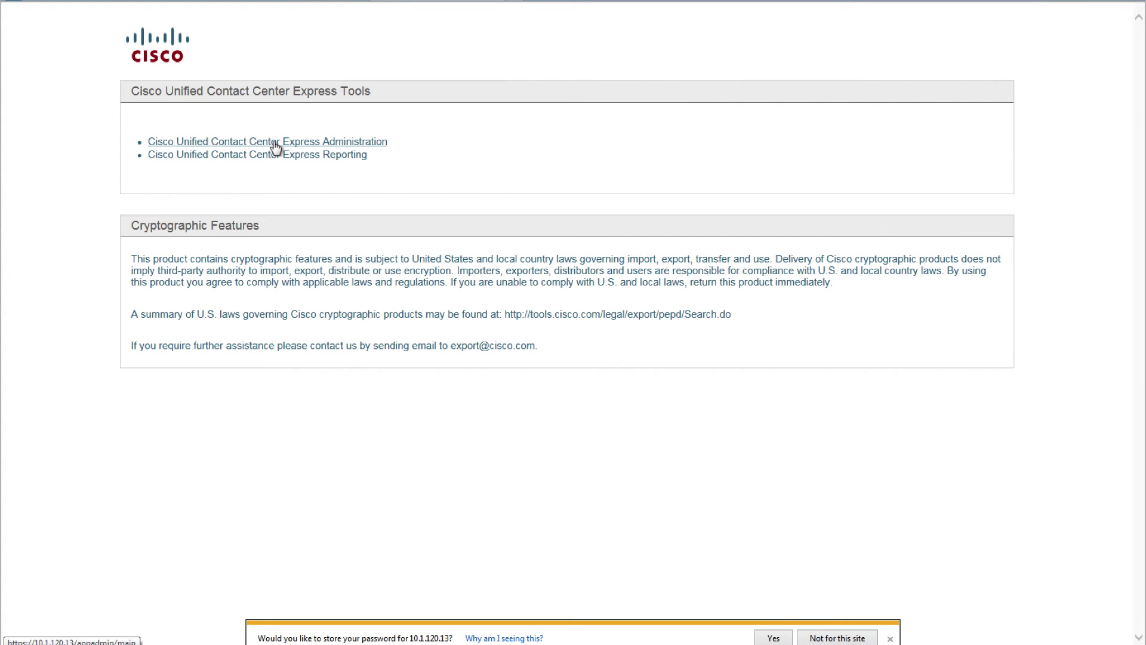
# Step: Download and run the Supervisor Desktop installer, then open CCX Administration login on win7-2
pyautogui.click(275, 145)
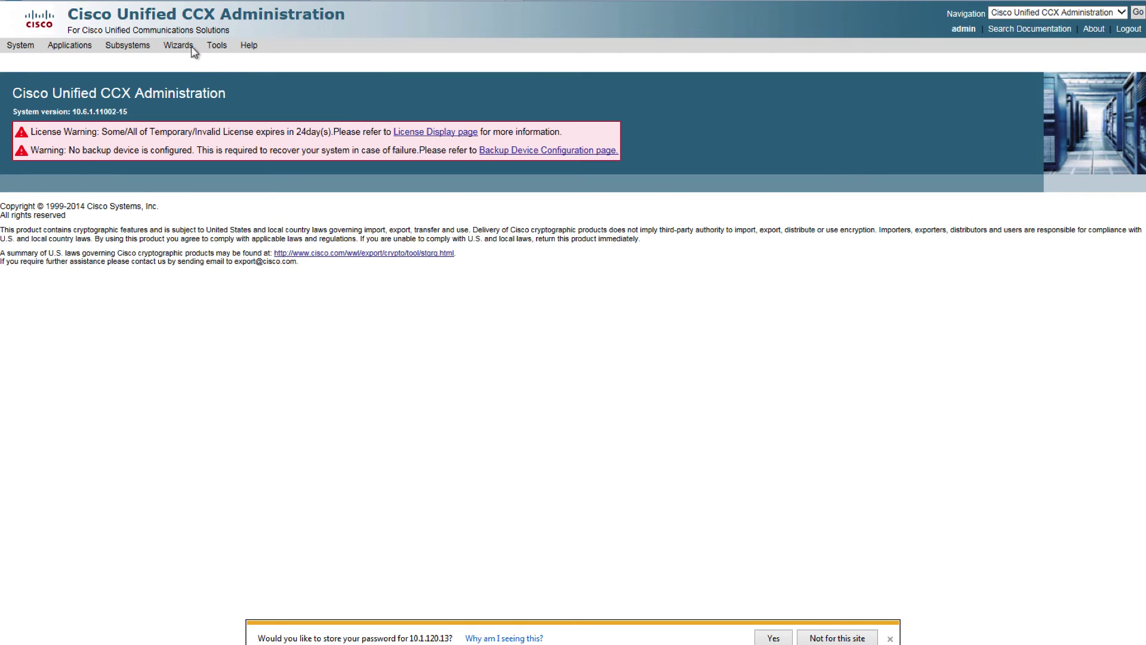
pyautogui.click(216, 46)
pyautogui.click(226, 65)
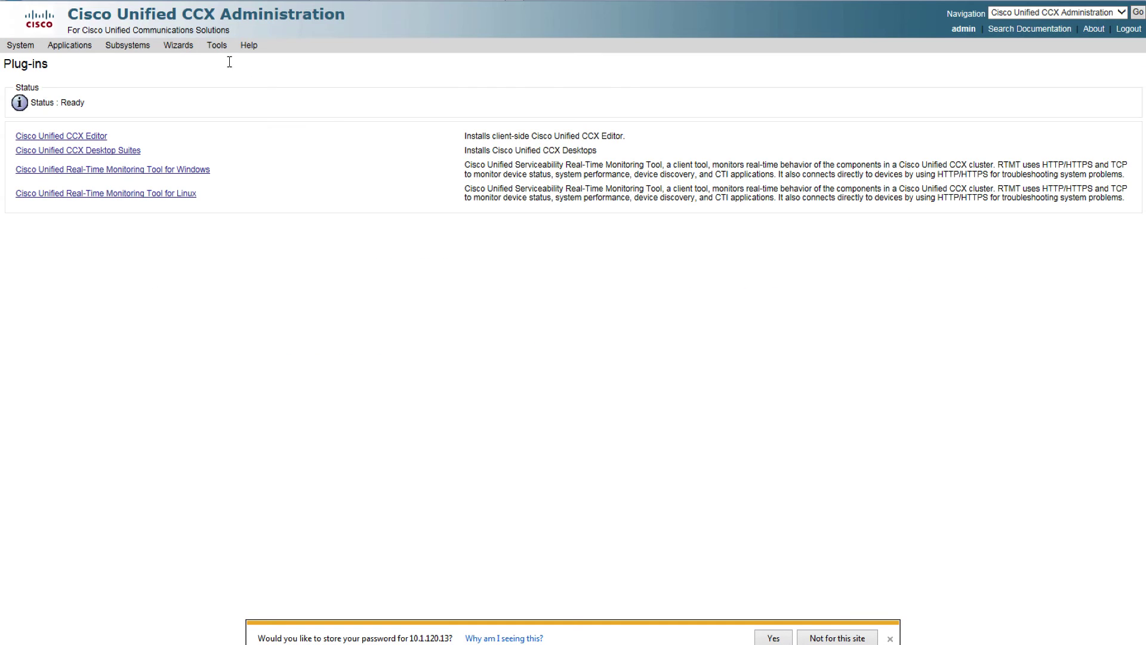
pyautogui.click(99, 150)
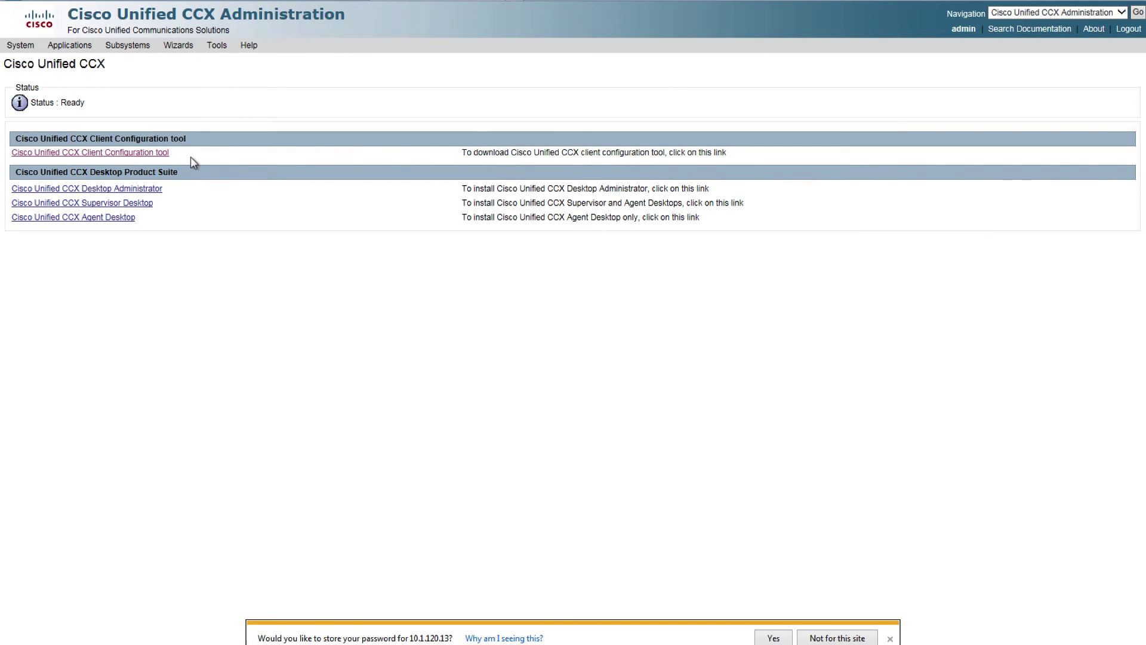
pyautogui.click(98, 206)
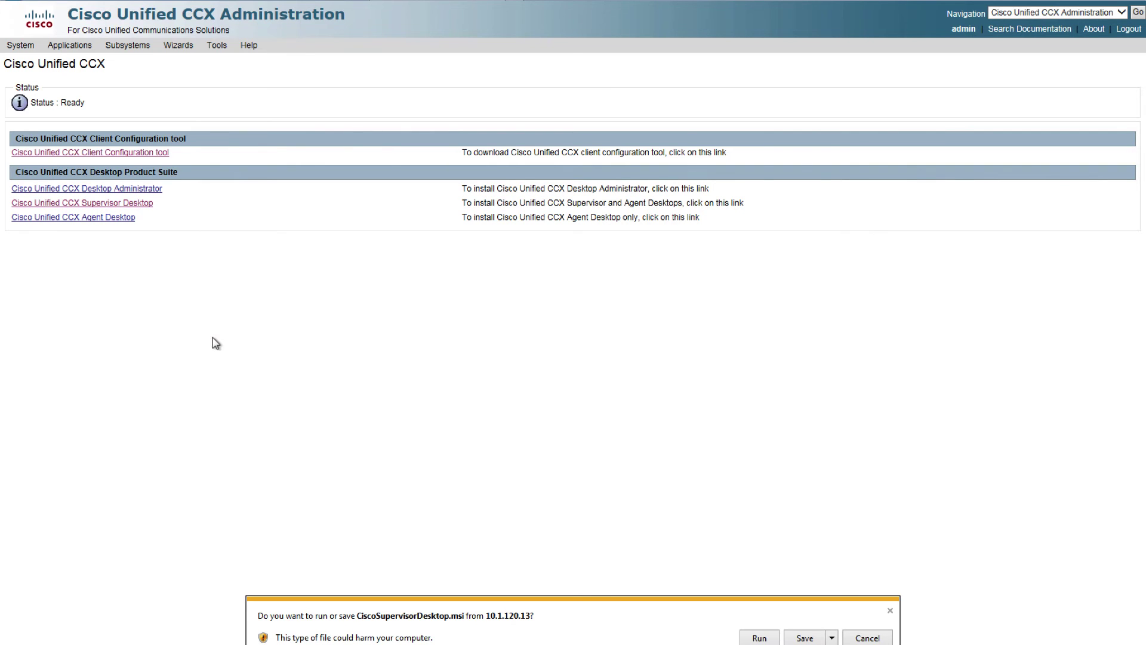
pyautogui.click(759, 638)
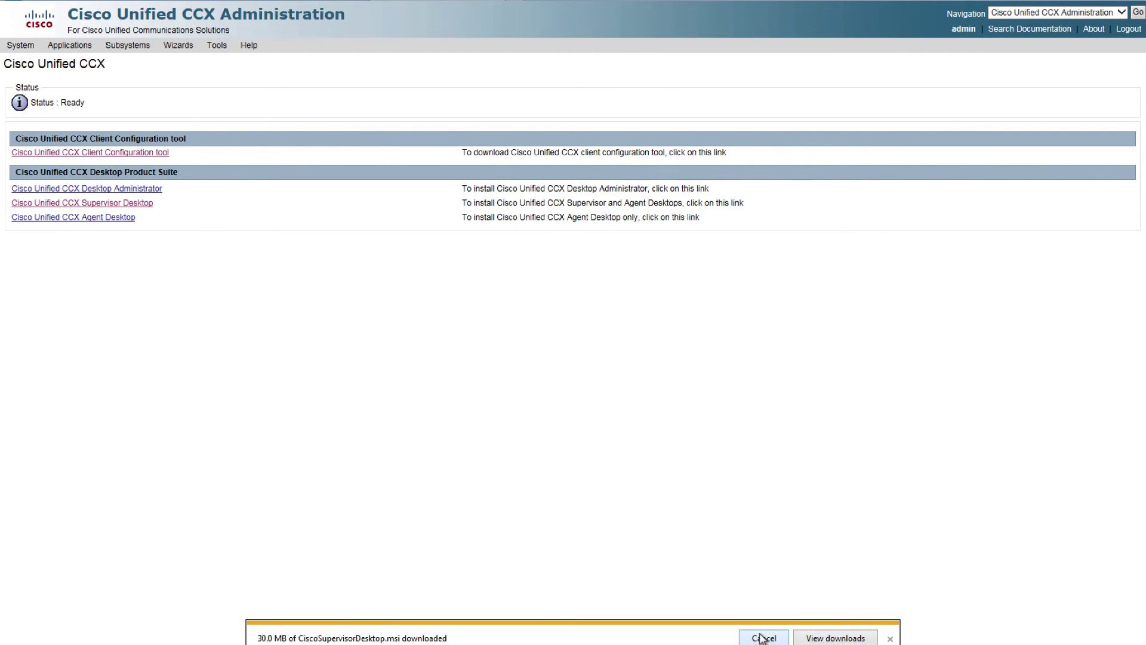
pyautogui.hotkey('ctrl', 'Right')
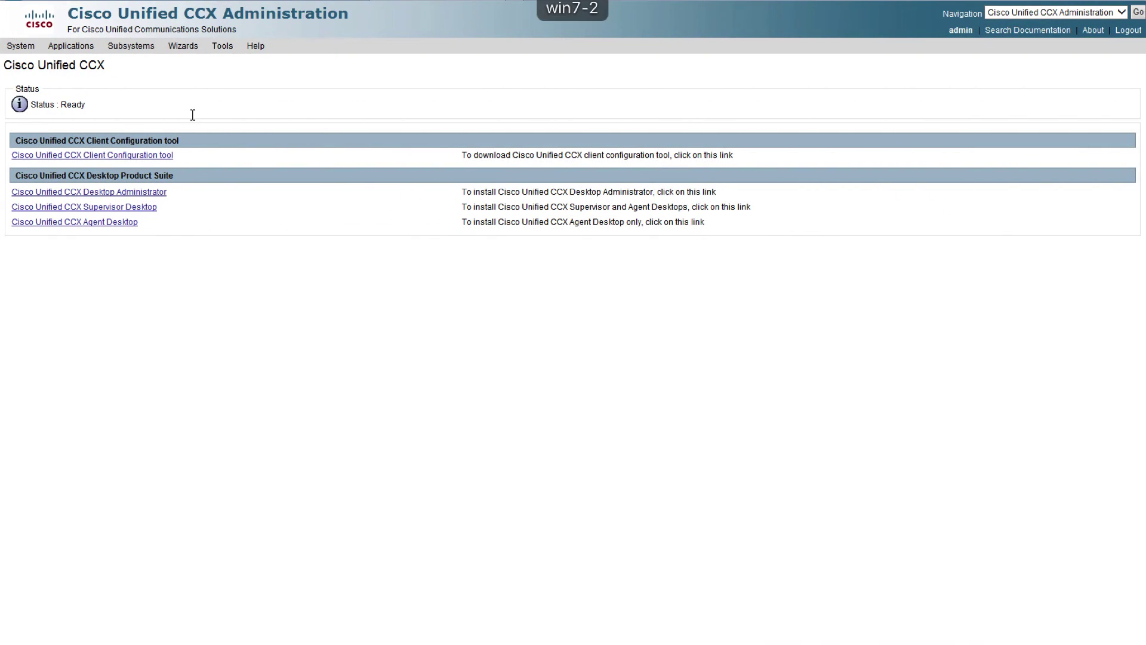
pyautogui.click(127, 207)
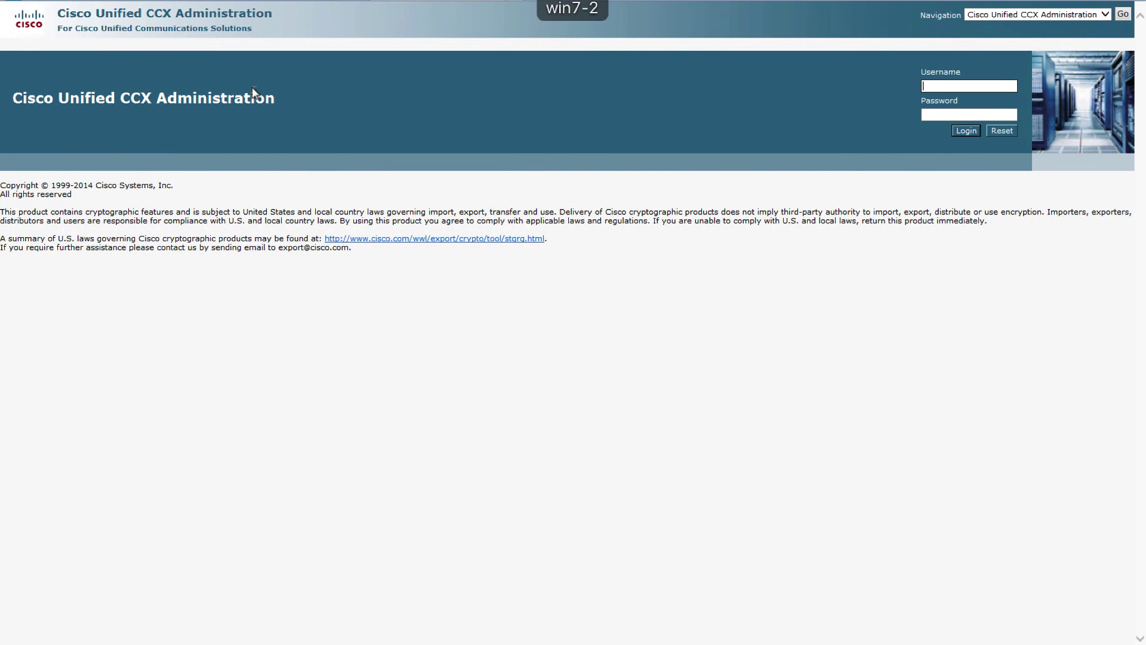
# Step: Sign in to CCX Administration as admin with the account password
pyautogui.write('admin')
pyautogui.press('Tab')
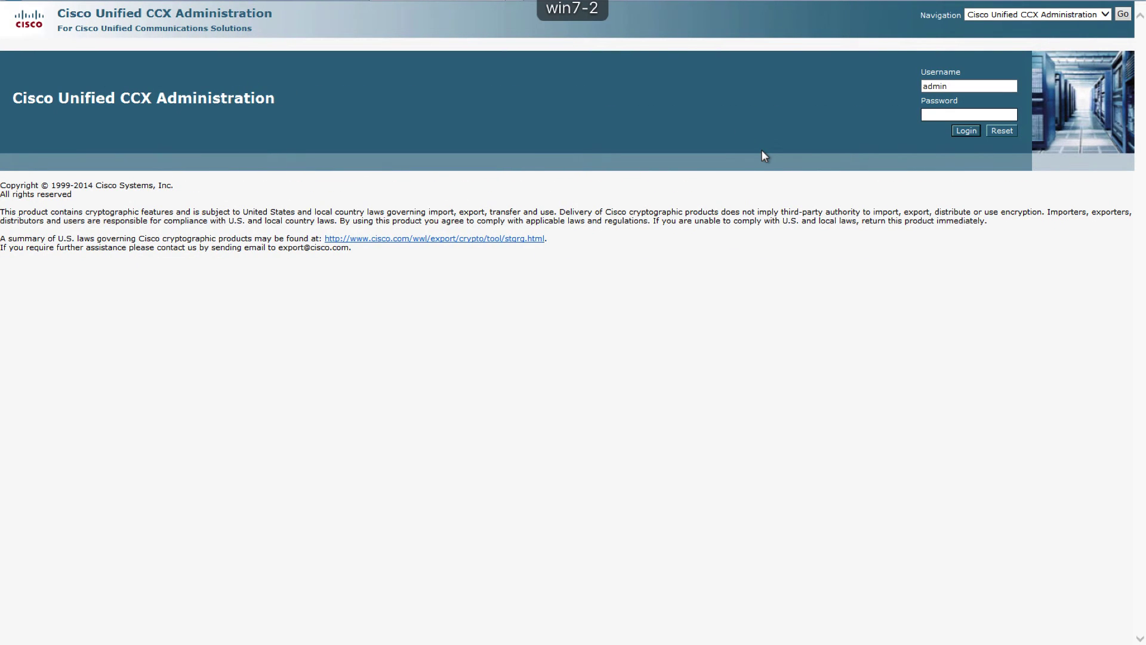
pyautogui.write('ciscocisco')
pyautogui.press('Return')
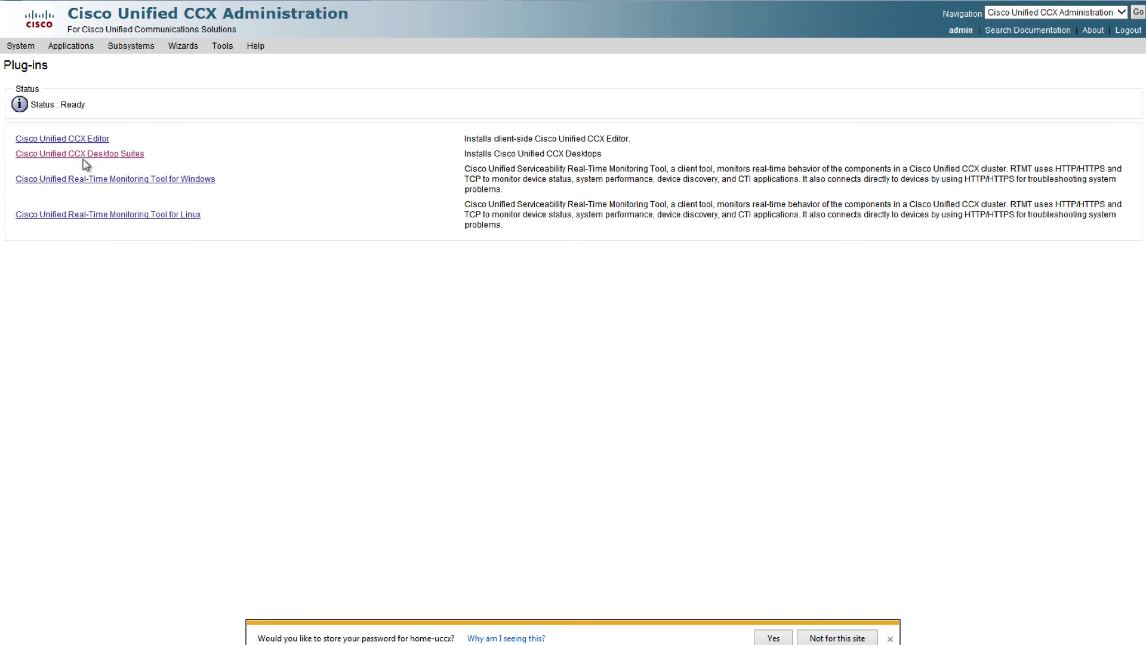
# Step: Download and run the Agent Desktop installer from Cisco Unified CCX Desktop Suites
pyautogui.click(79, 155)
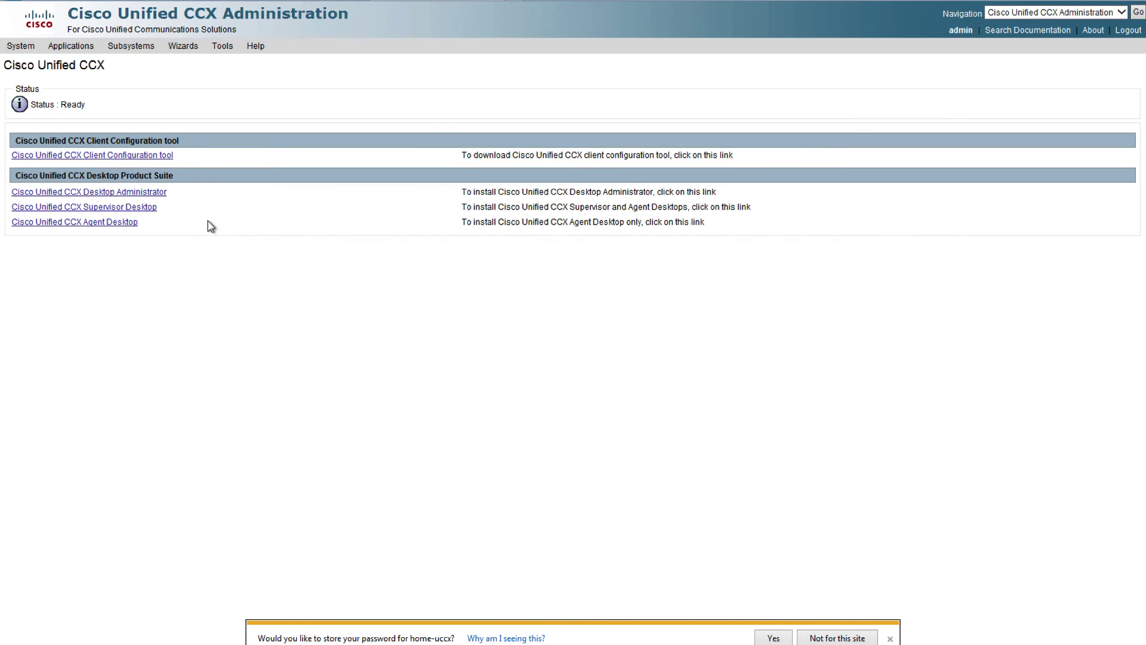
pyautogui.click(104, 223)
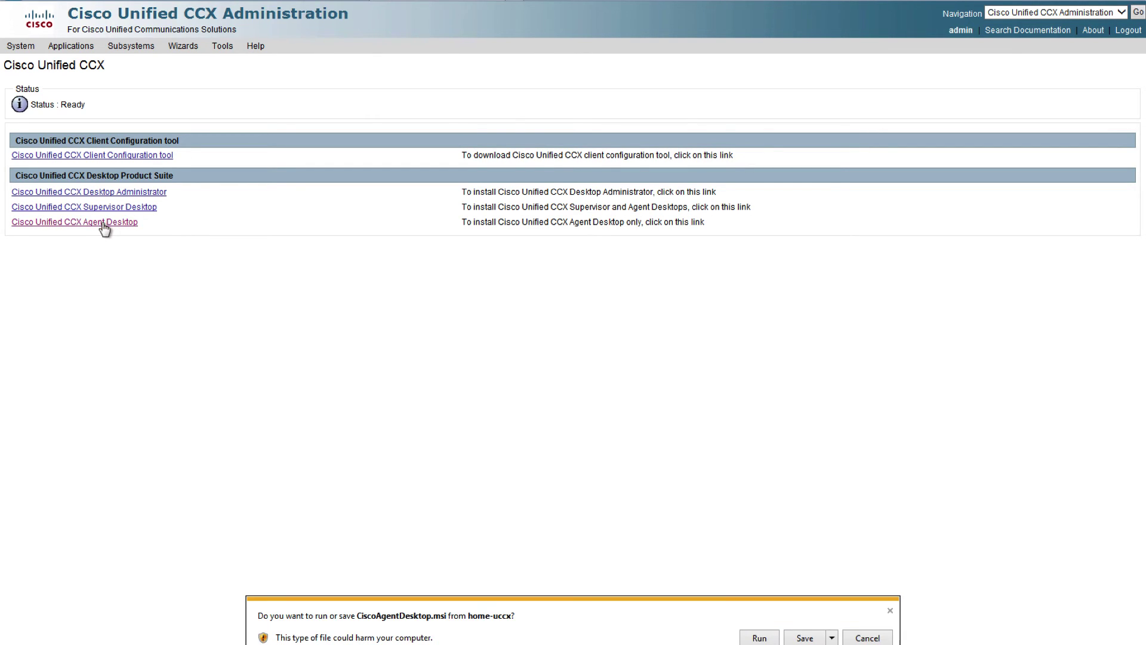
pyautogui.click(758, 637)
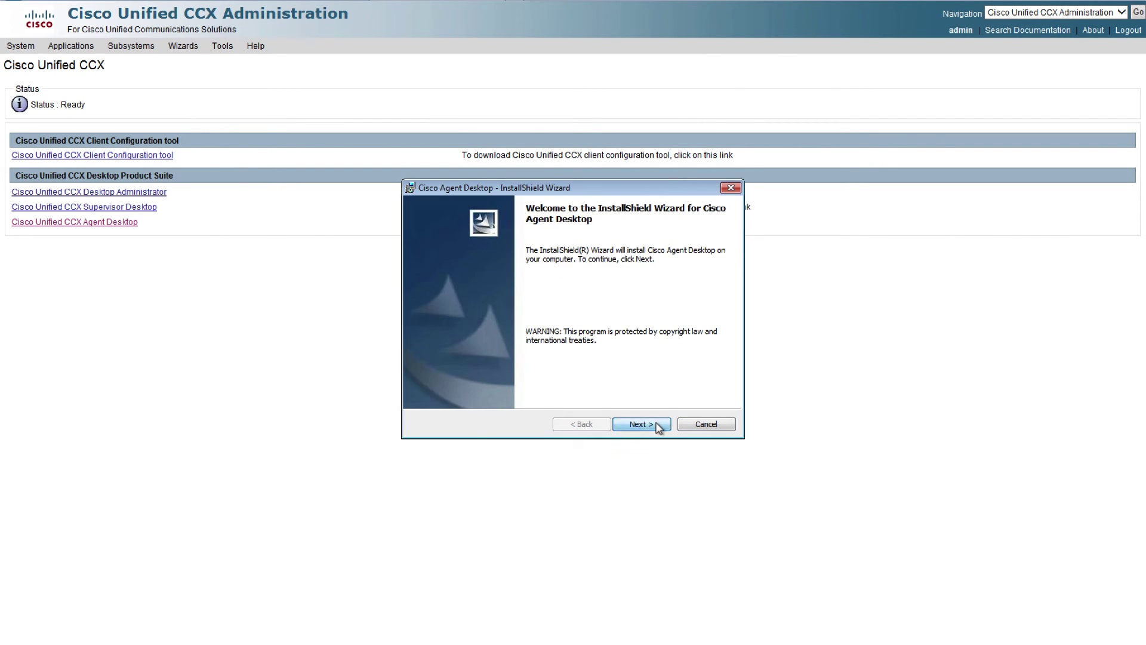
# Step: Start installing Cisco Agent Desktop on win7-2 with the default features
pyautogui.click(657, 424)
pyautogui.click(657, 424)
pyautogui.click(641, 424)
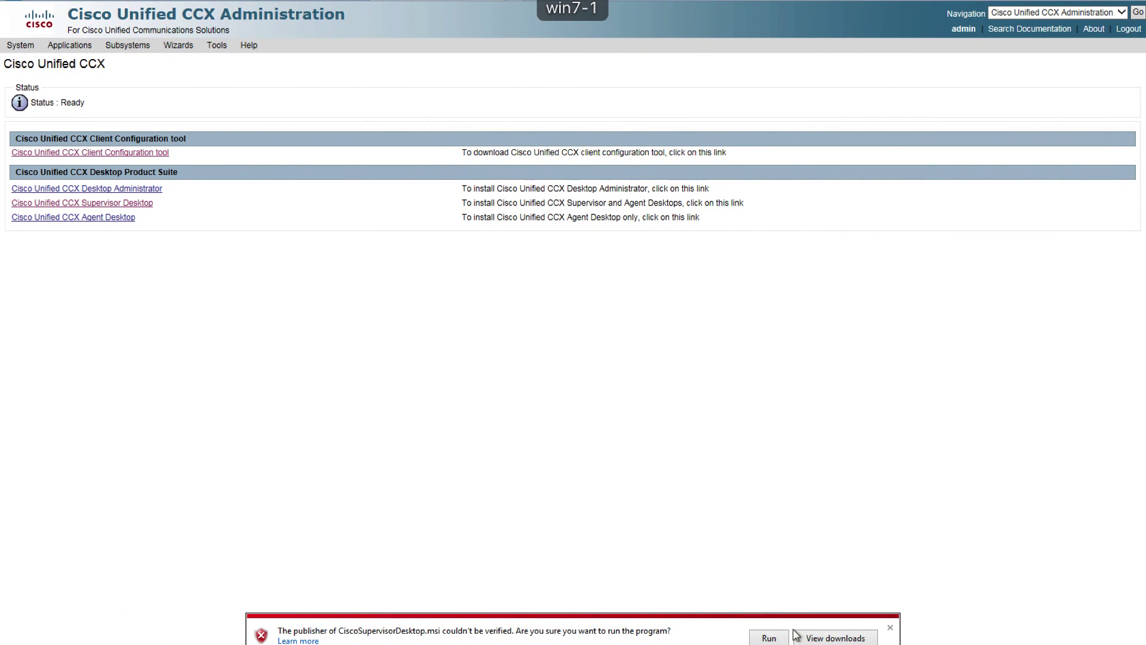
# Step: Install Cisco Supervisor Desktop on win7-1 with default features, approving UAC, and finish the wizard
pyautogui.click(772, 637)
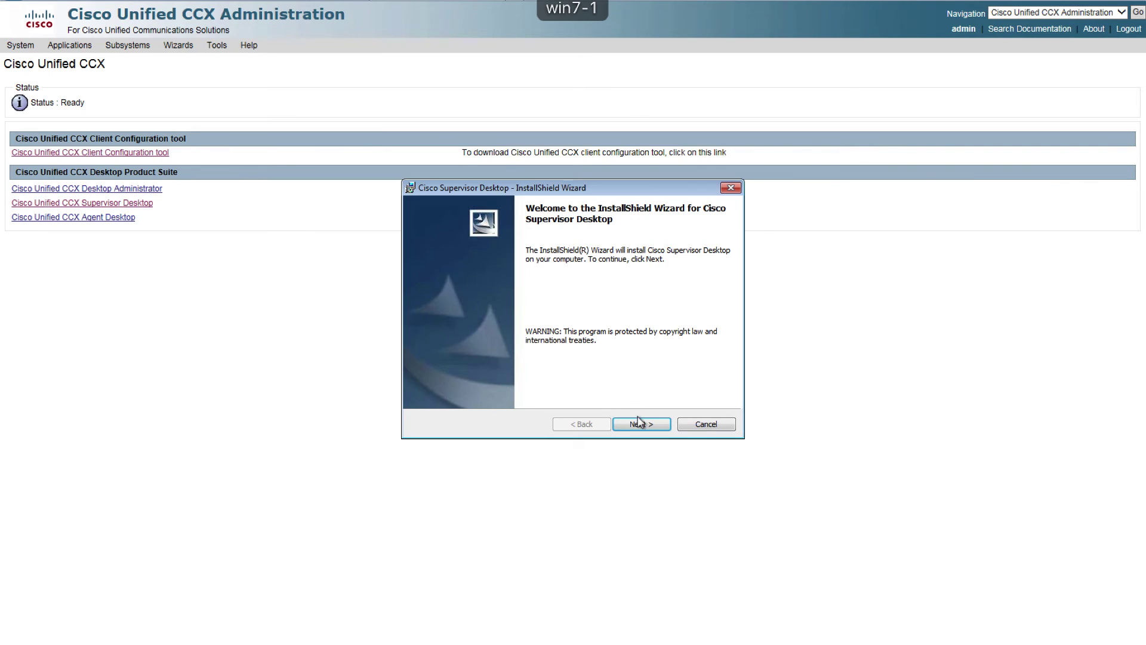
pyautogui.click(639, 424)
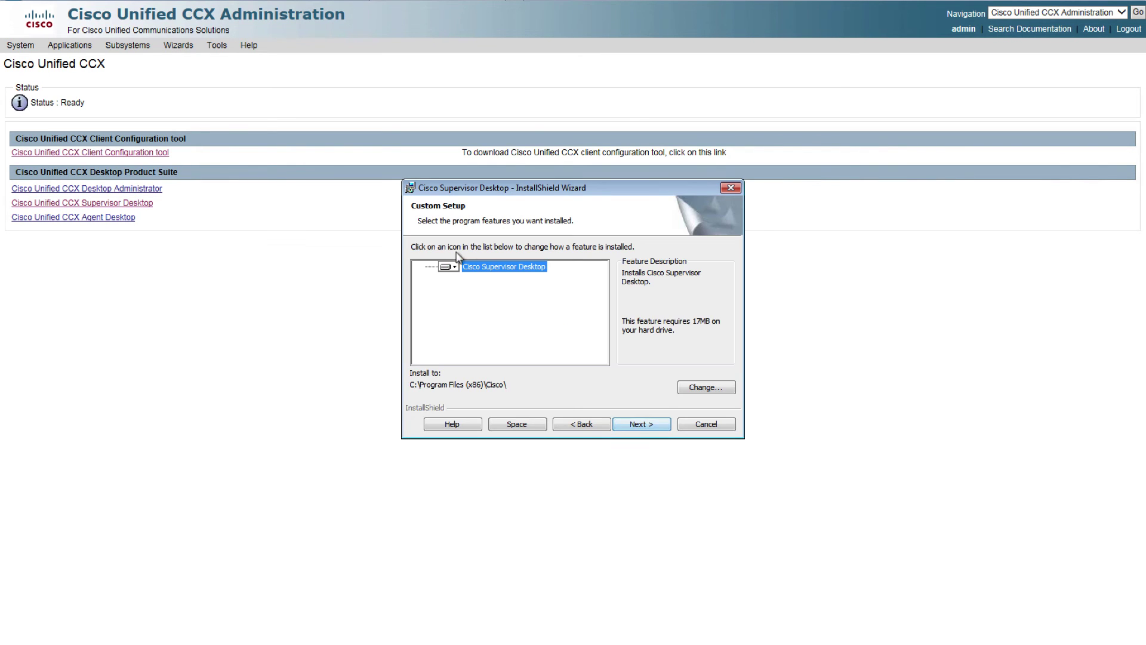
pyautogui.click(640, 425)
pyautogui.click(639, 425)
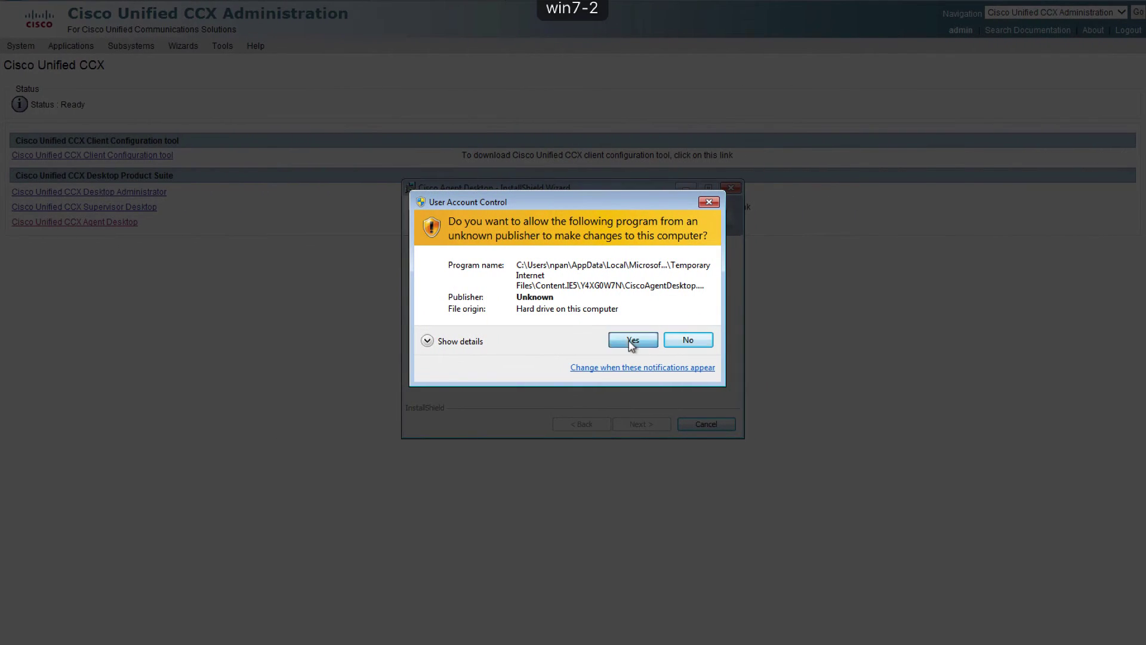
pyautogui.click(631, 342)
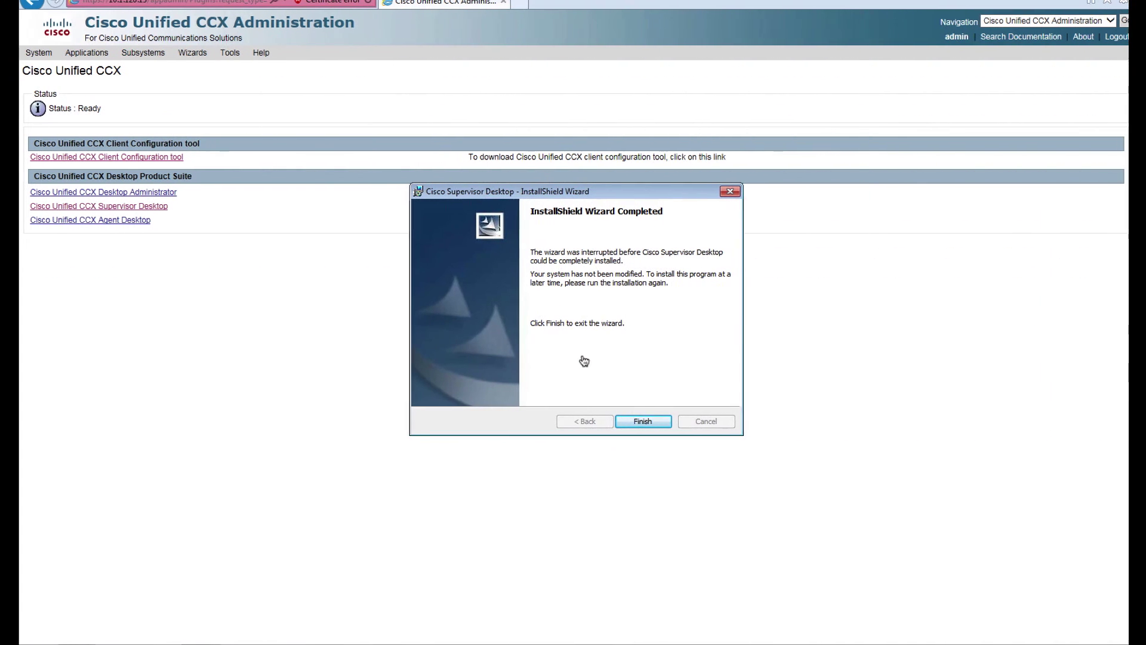
pyautogui.click(641, 424)
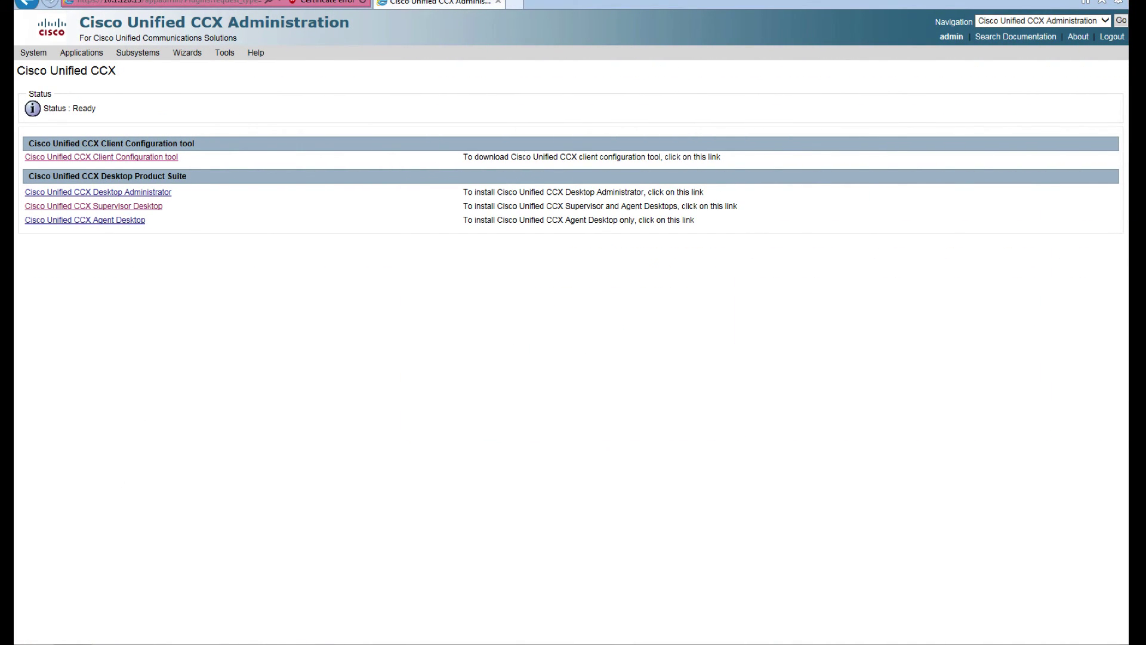
pyautogui.press('super')
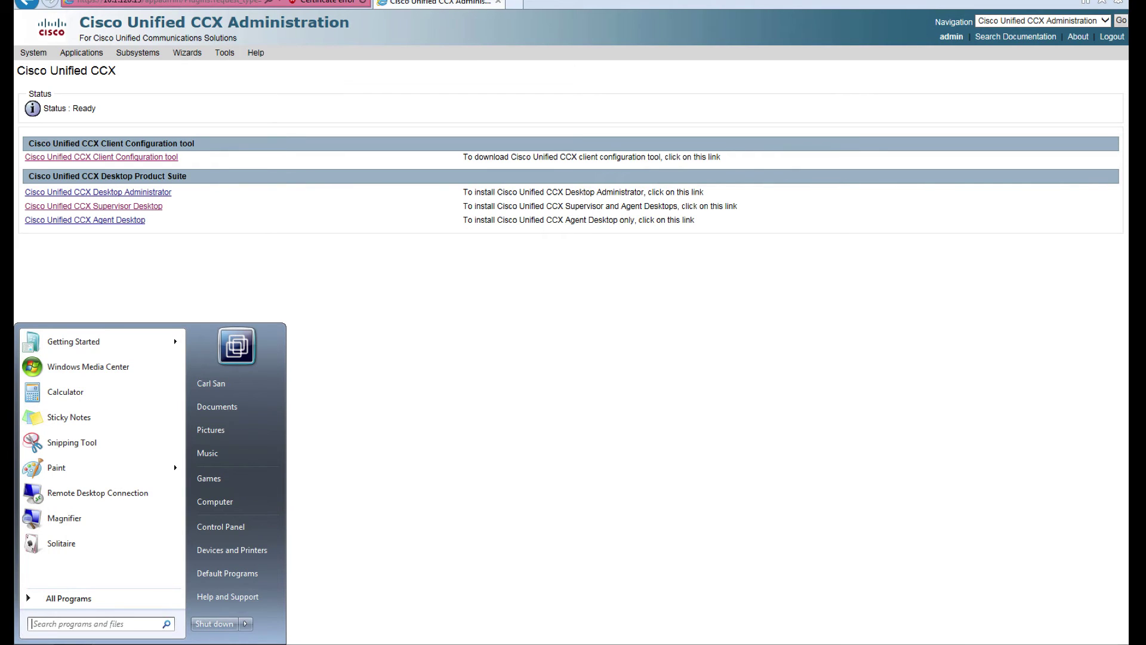
# Step: Launch Cisco Agent Desktop from the Start menu on the win7-2 machine
pyautogui.click(87, 597)
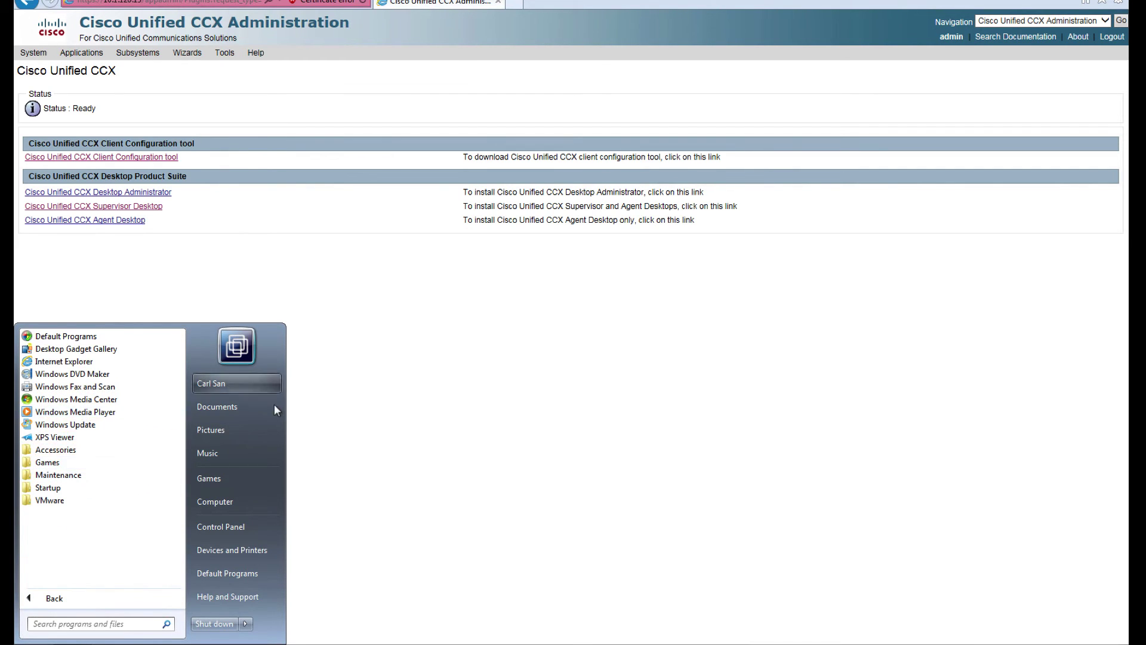
pyautogui.click(350, 412)
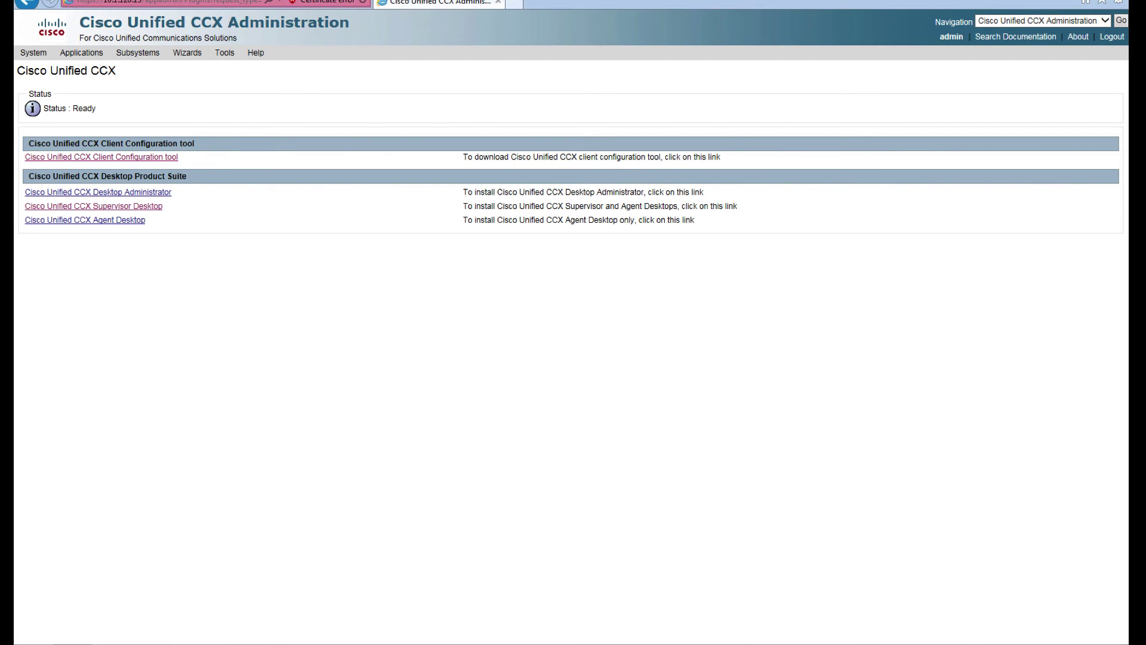
pyautogui.hotkey('ctrl', 'Up')
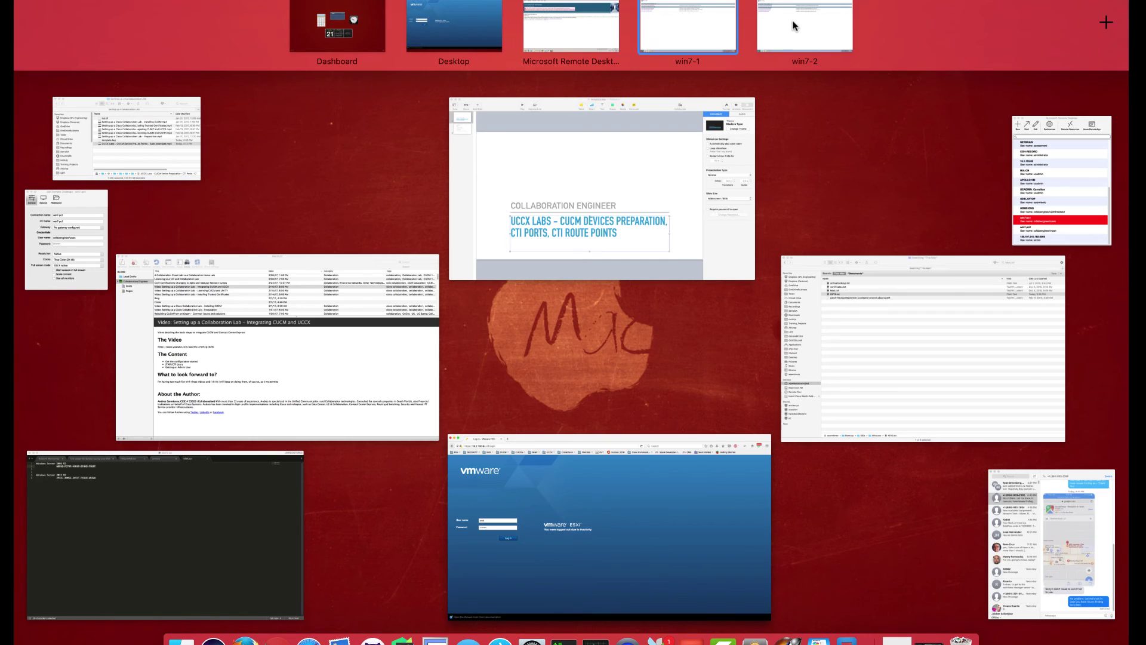
pyautogui.click(793, 25)
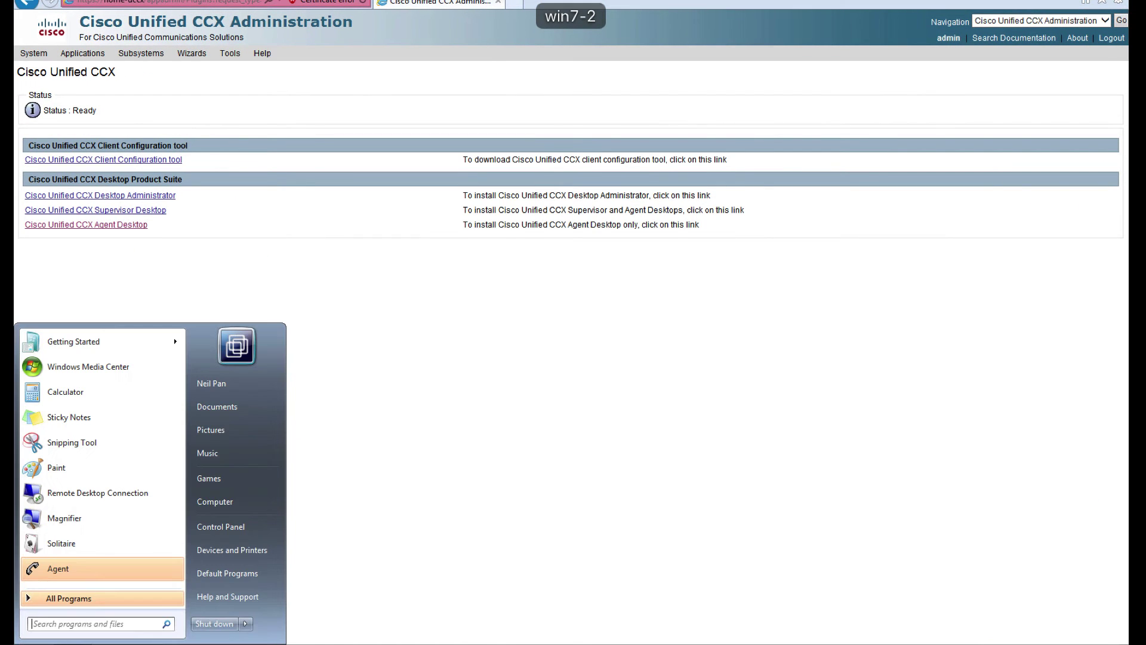
pyautogui.press('super')
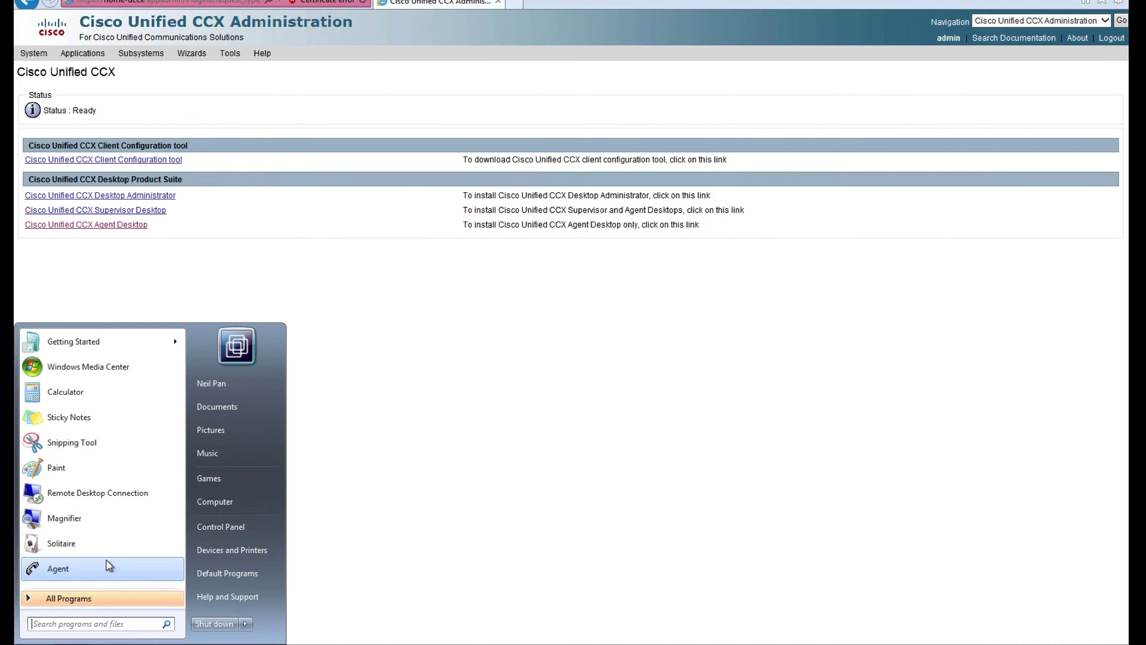
pyautogui.click(109, 564)
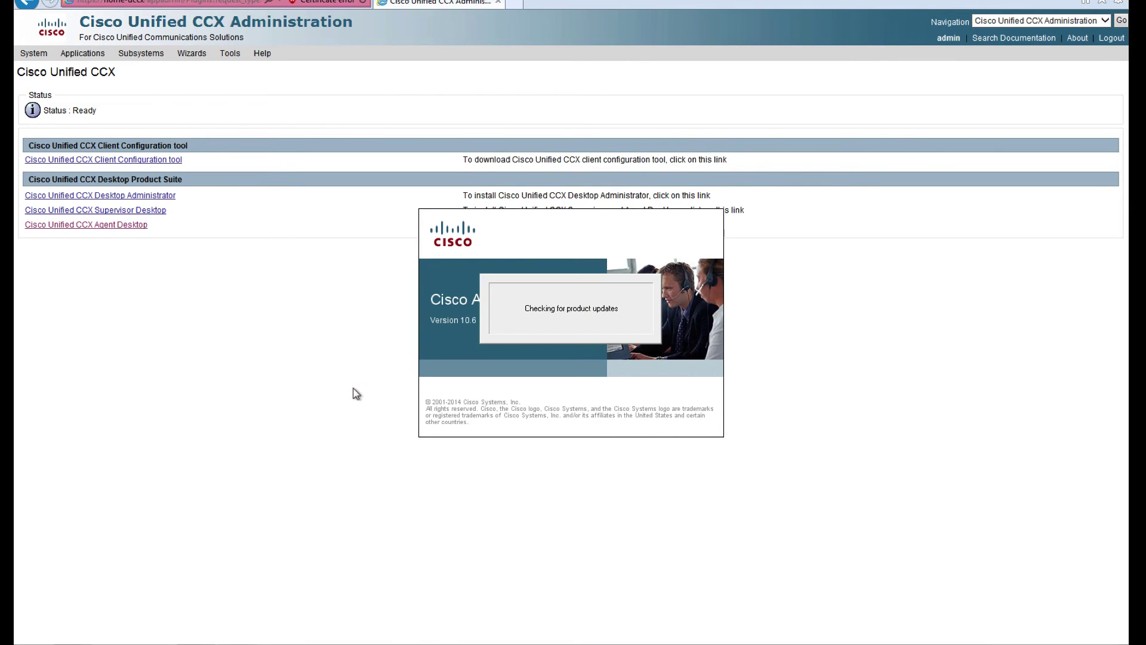
# Step: Back on win7-1, open the Computer window from the Start menu's program list
pyautogui.hotkey('ctrl', 'Right')
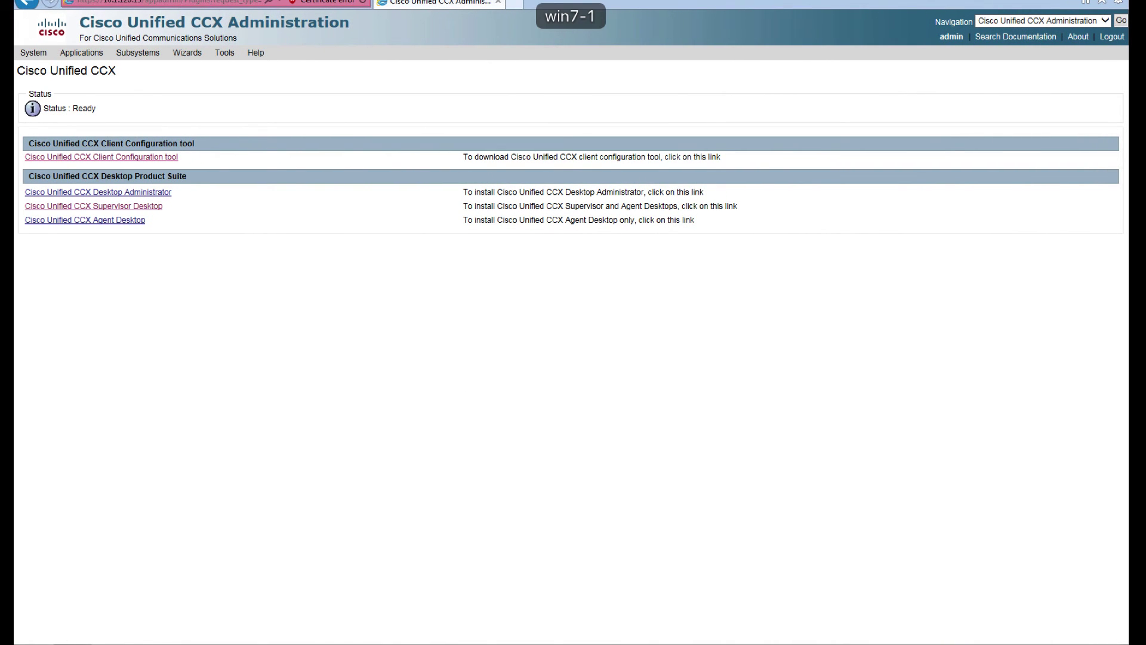
pyautogui.press('super')
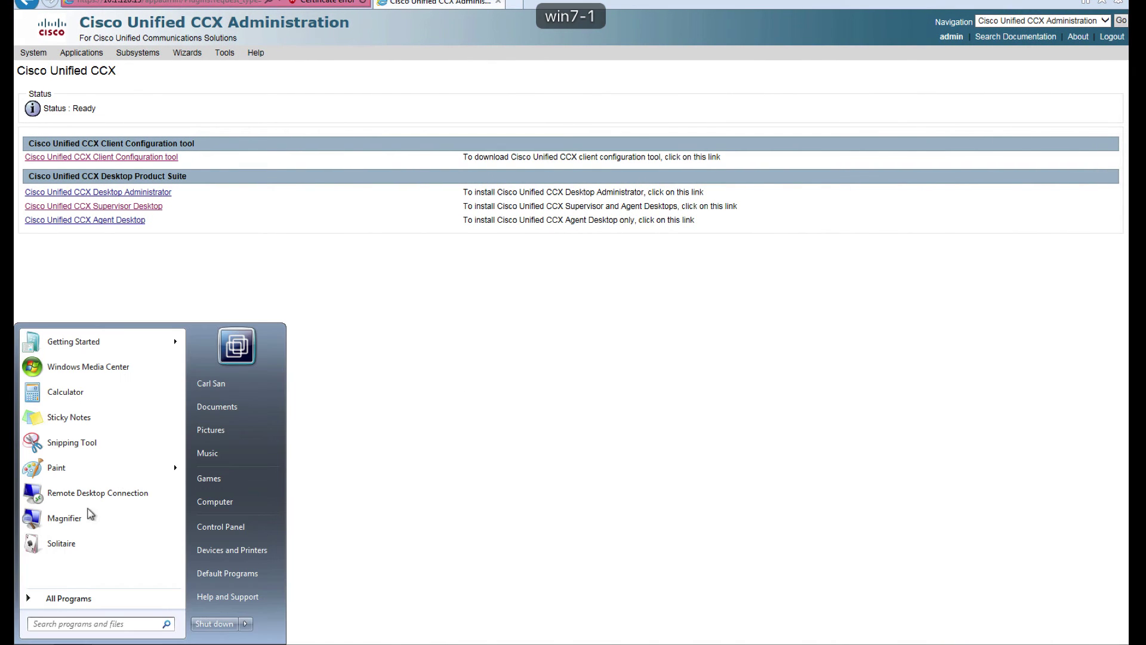
pyautogui.click(62, 598)
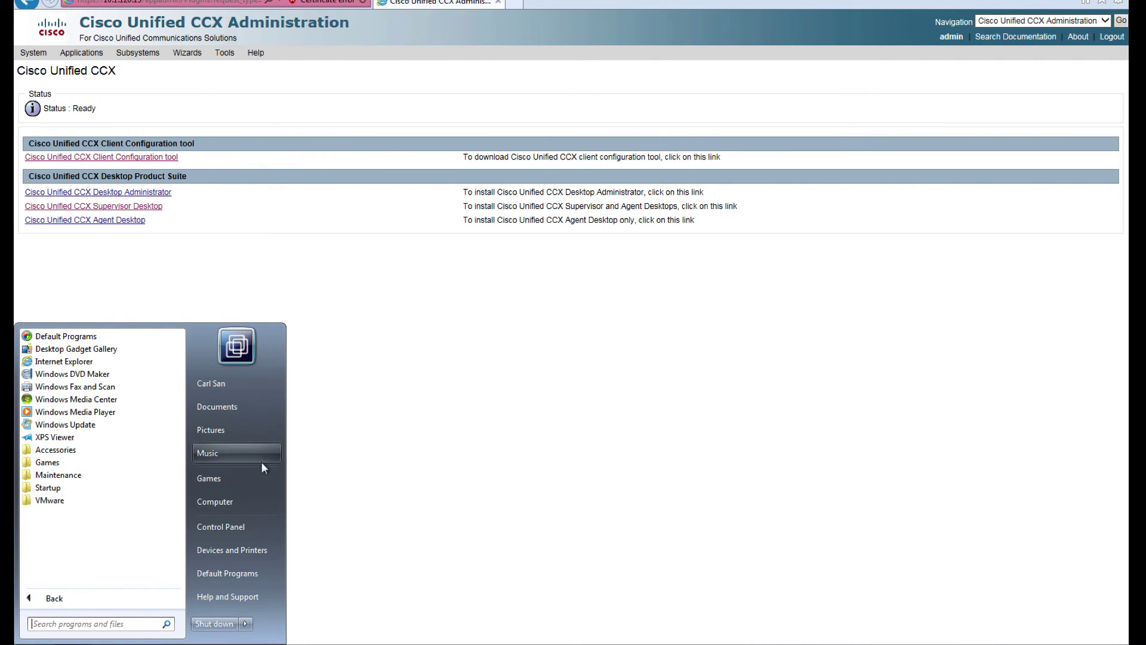
pyautogui.click(230, 502)
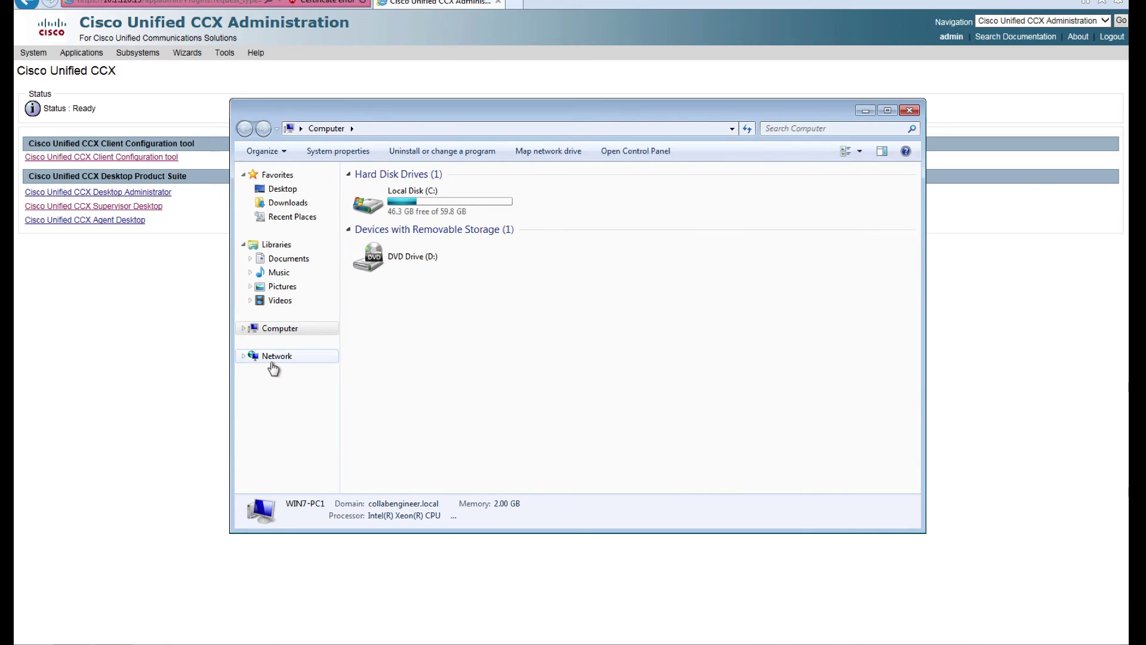
# Step: Check Control Panel's installed programs for Cisco software, then download and run CiscoSupervisorDesktop.msi
pyautogui.click(38, 638)
pyautogui.click(34, 643)
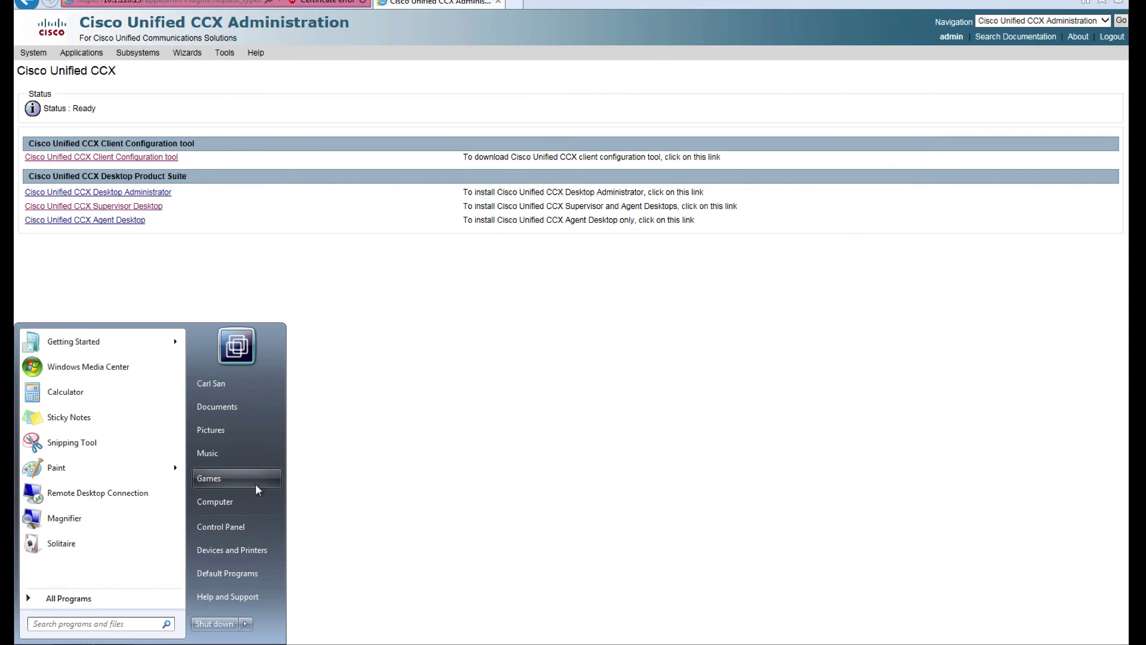
pyautogui.click(232, 522)
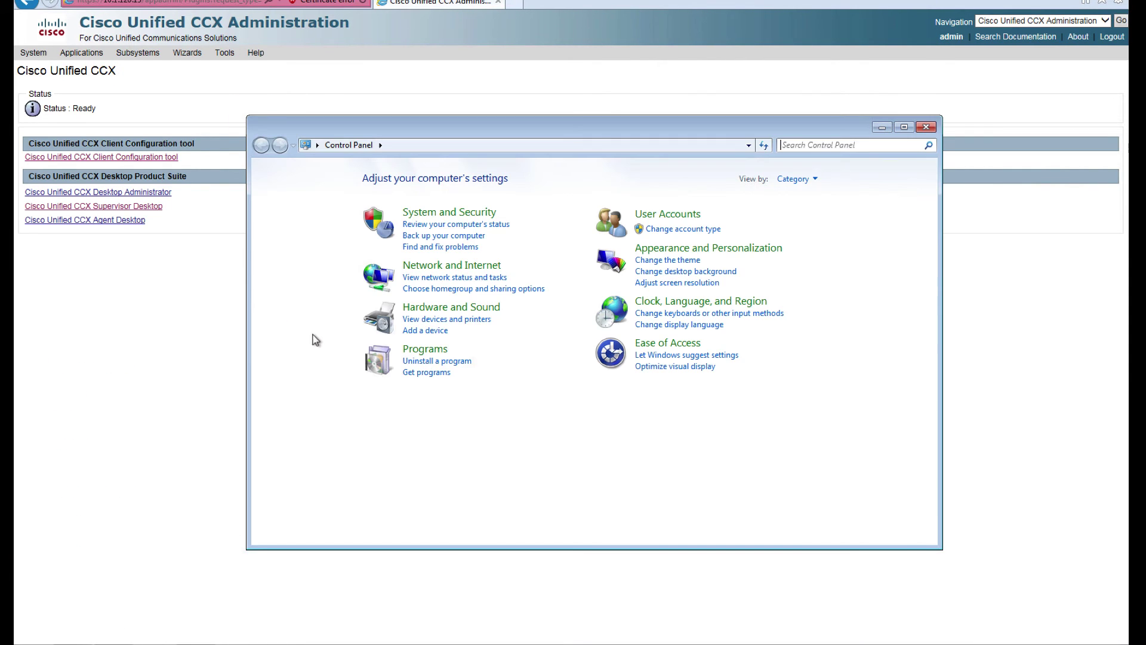
pyautogui.click(431, 360)
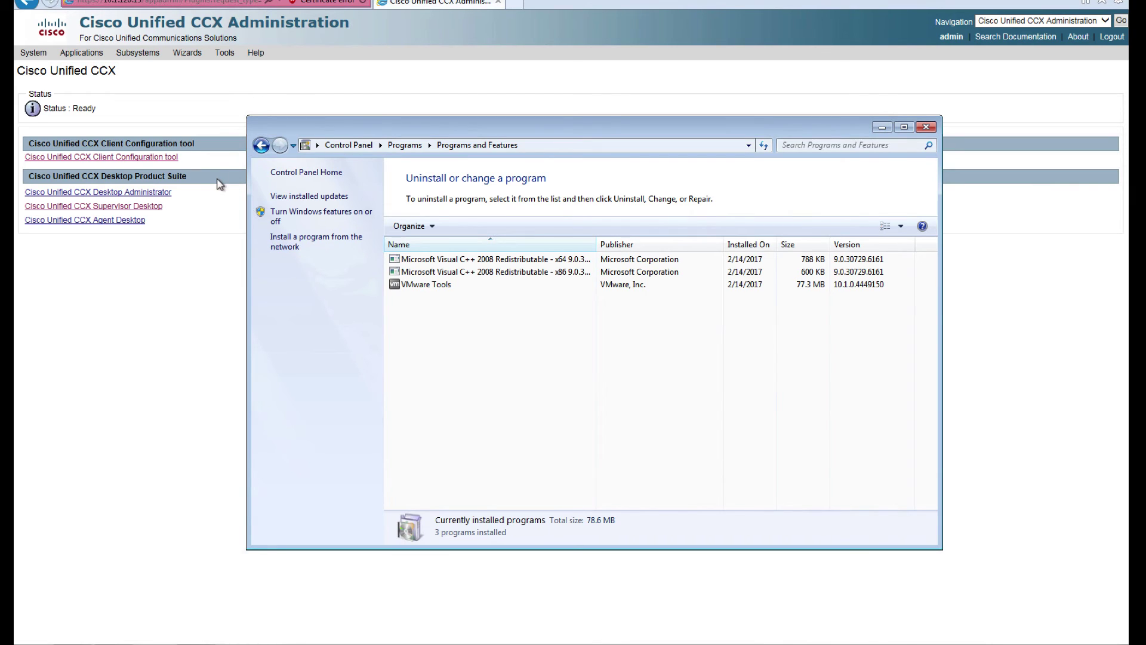
pyautogui.doubleClick(253, 124)
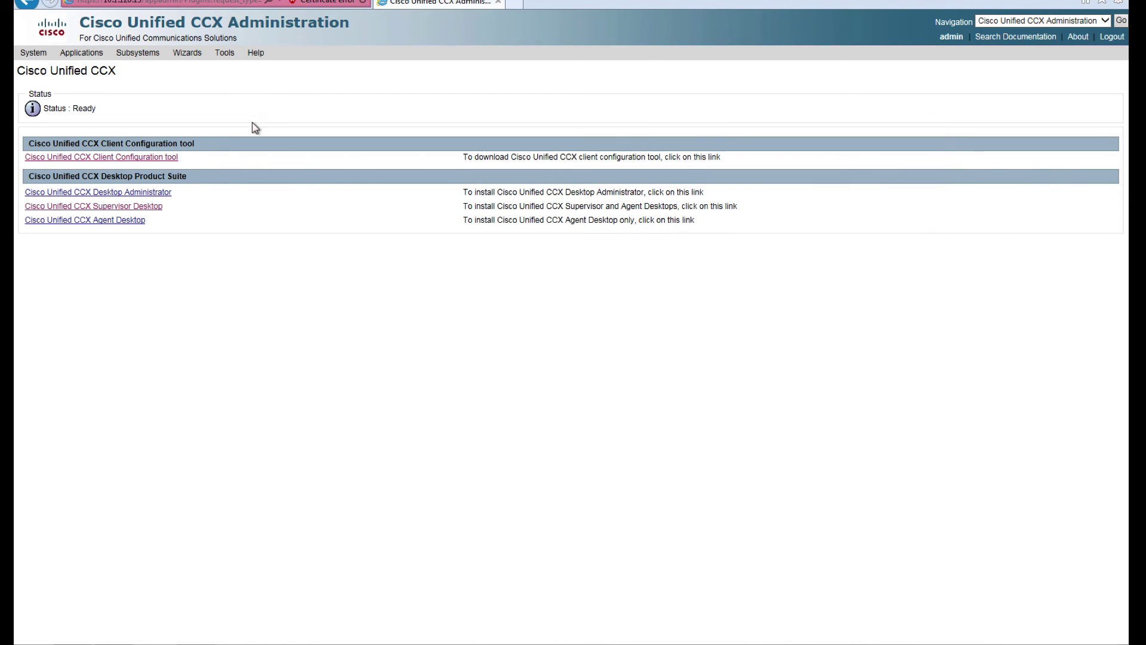
pyautogui.click(131, 207)
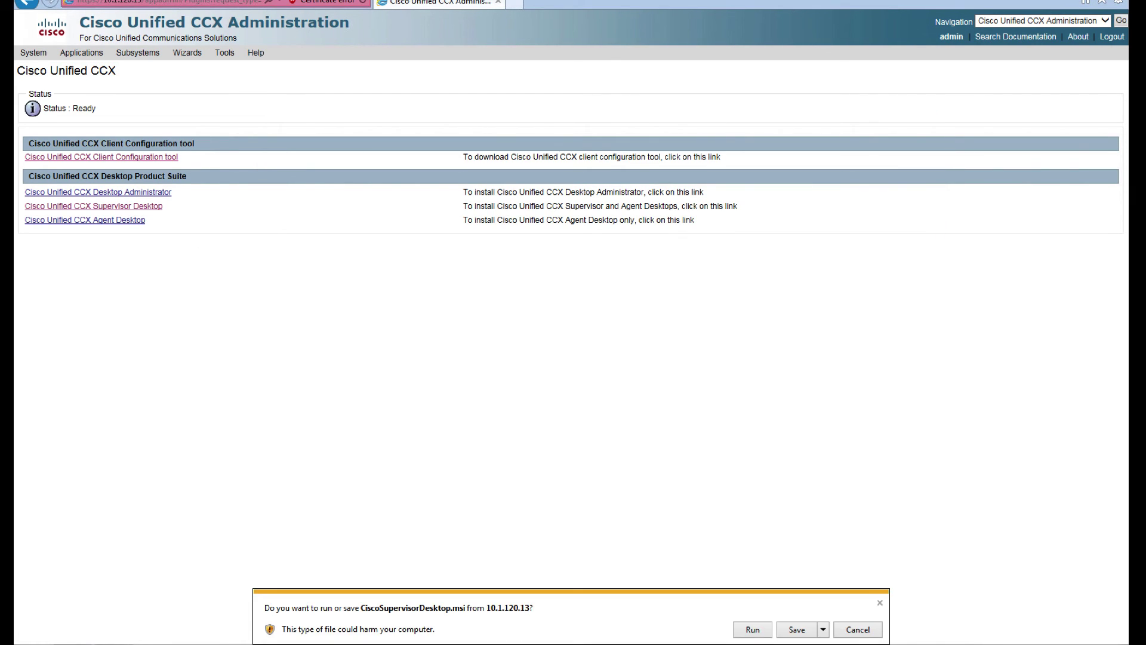
pyautogui.click(753, 631)
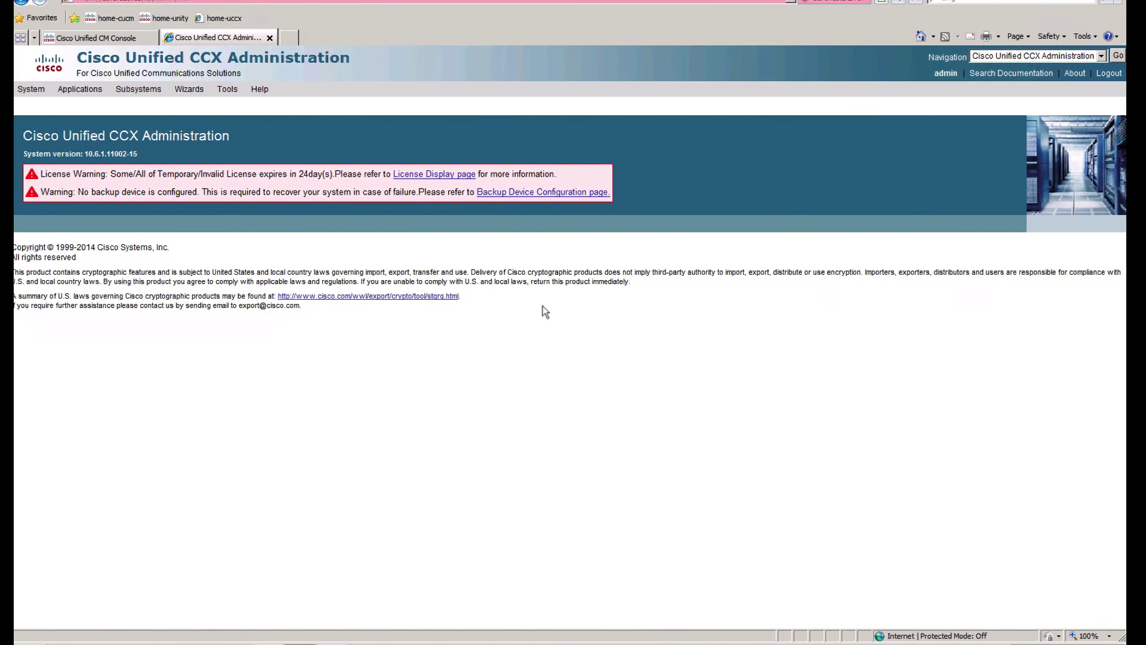
pyautogui.moveTo(141, 88)
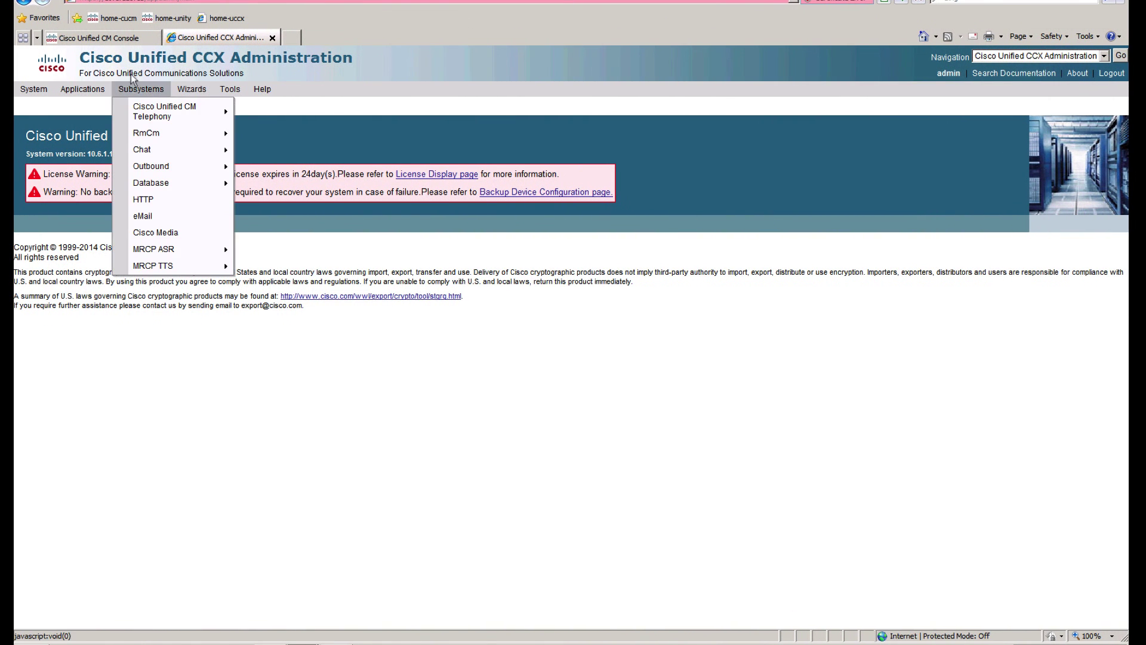
pyautogui.click(114, 45)
pyautogui.write('admin')
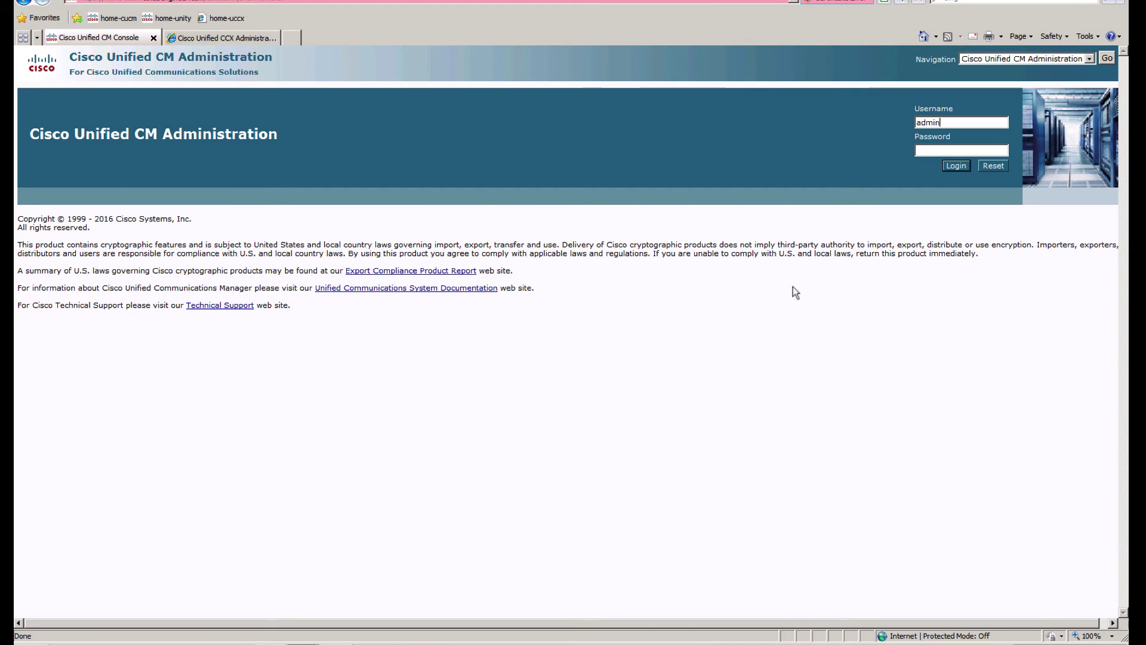
pyautogui.press('Tab')
pyautogui.write('****')
pyautogui.press('Return')
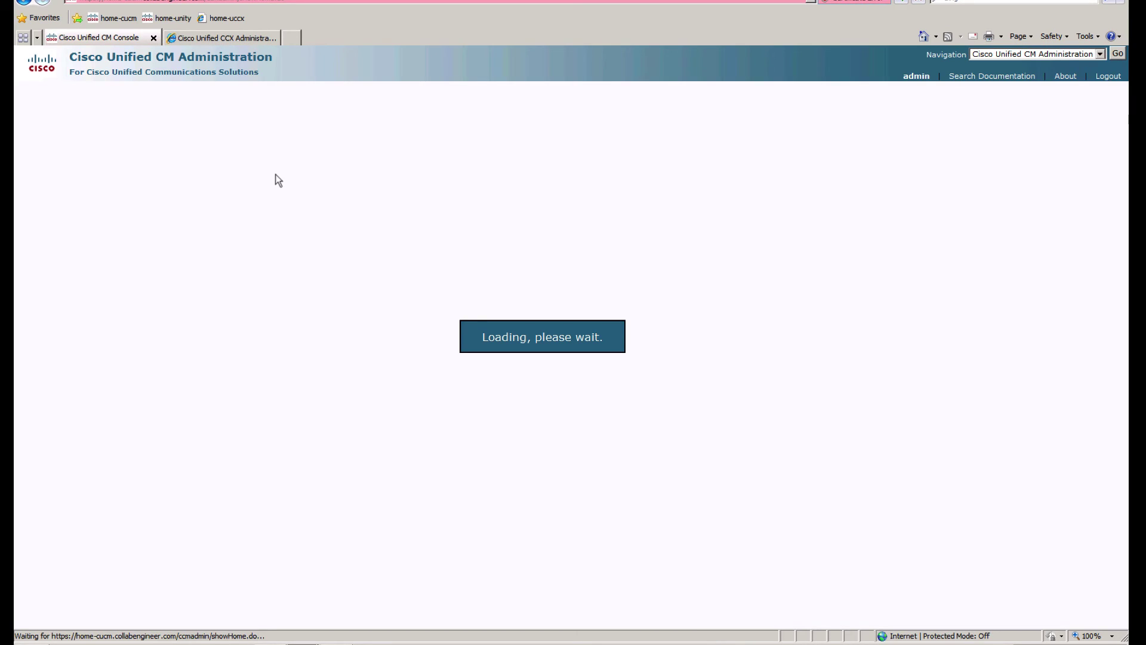
pyautogui.moveTo(405, 91)
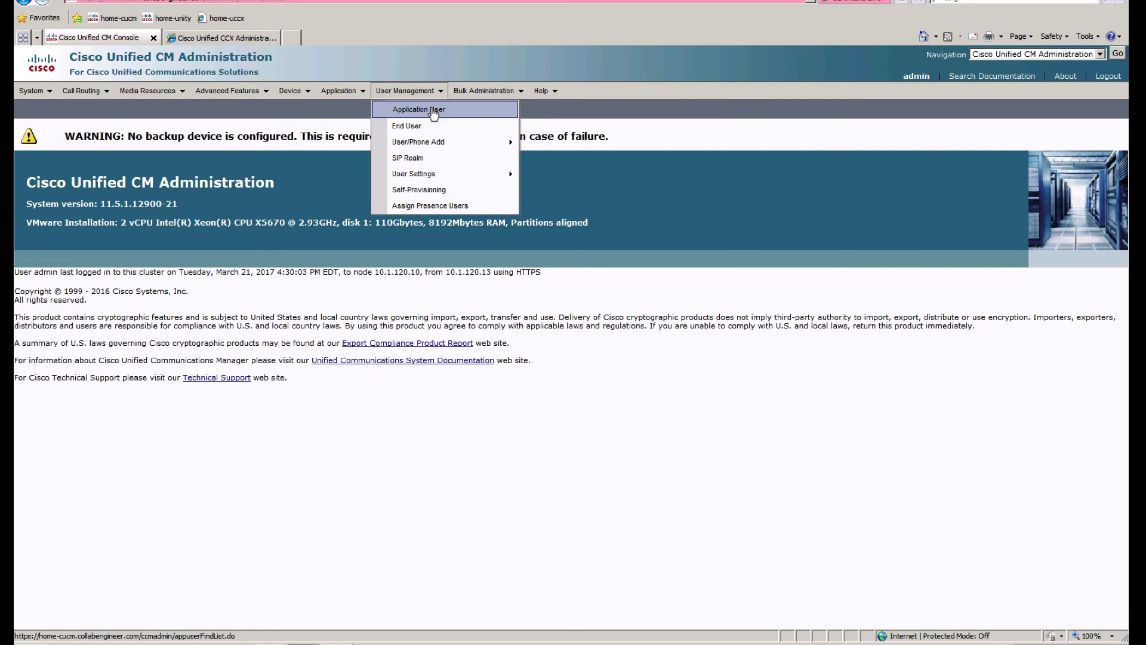
pyautogui.click(427, 125)
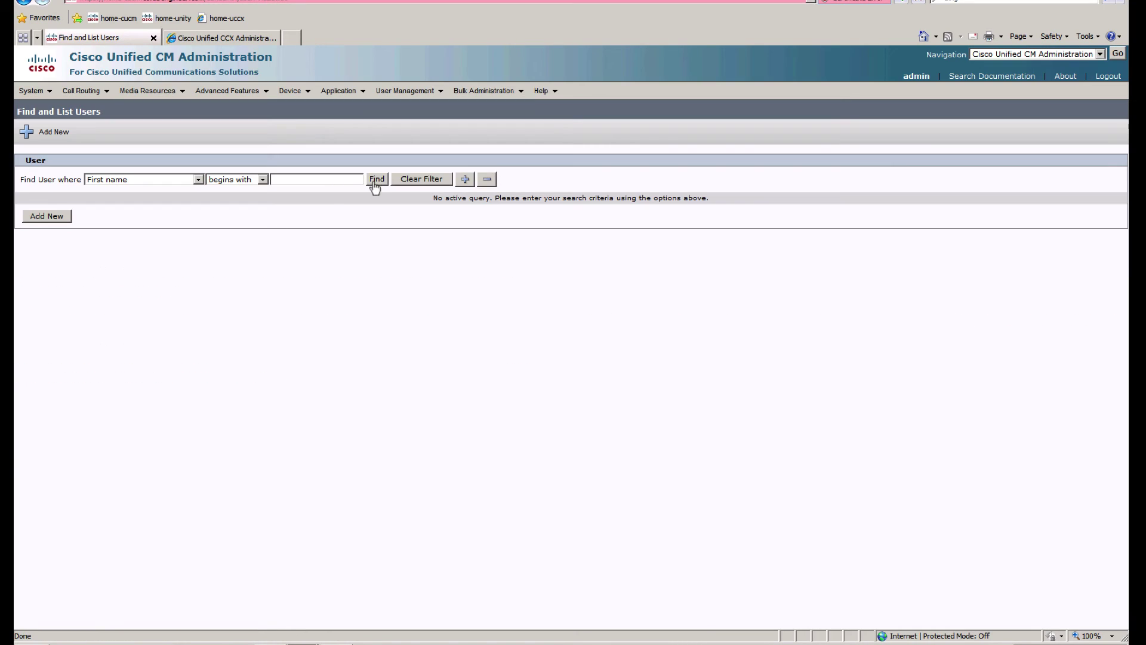
pyautogui.click(376, 180)
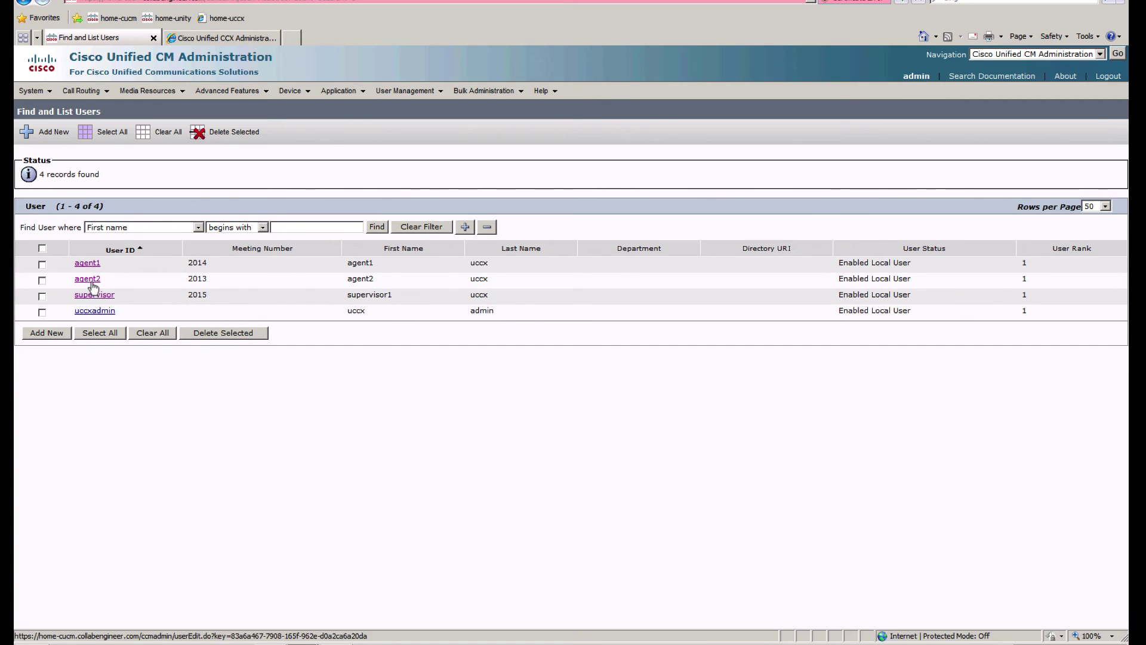
pyautogui.hotkey('ctrl', 'Up')
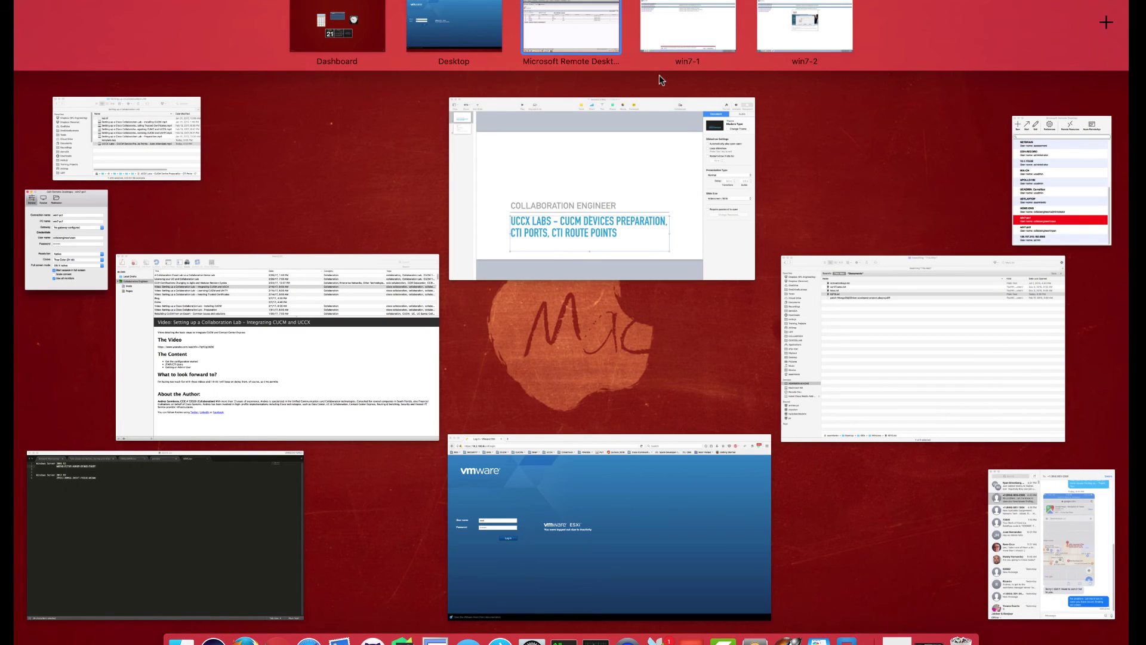
pyautogui.click(822, 24)
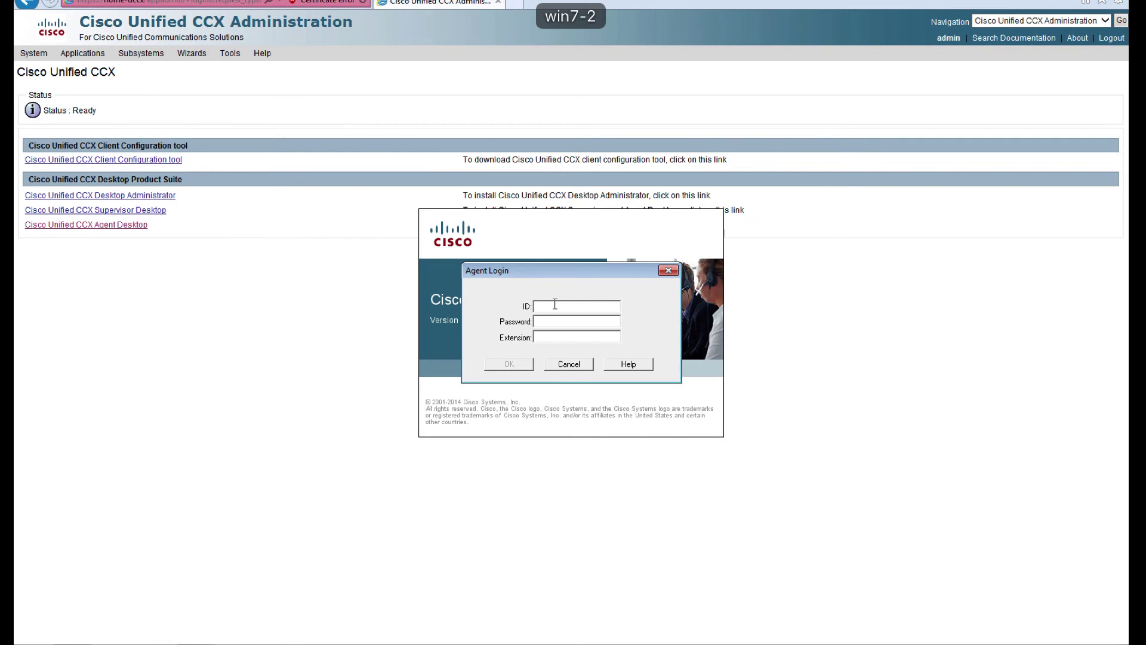
pyautogui.hotkey('ctrl', 'Up')
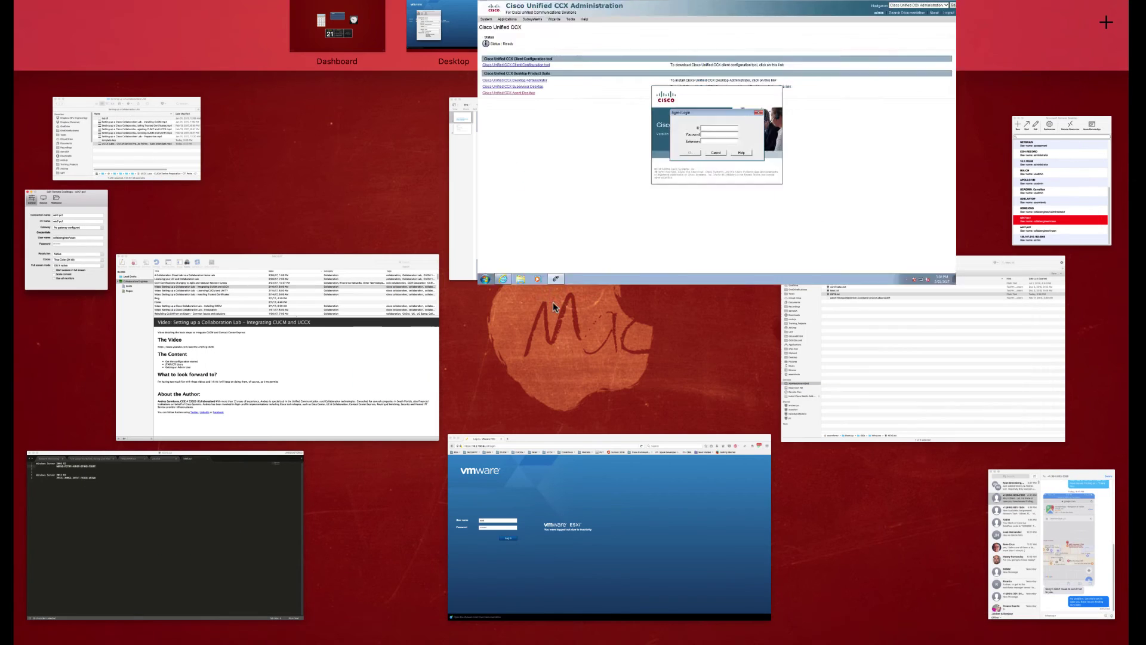
pyautogui.click(589, 26)
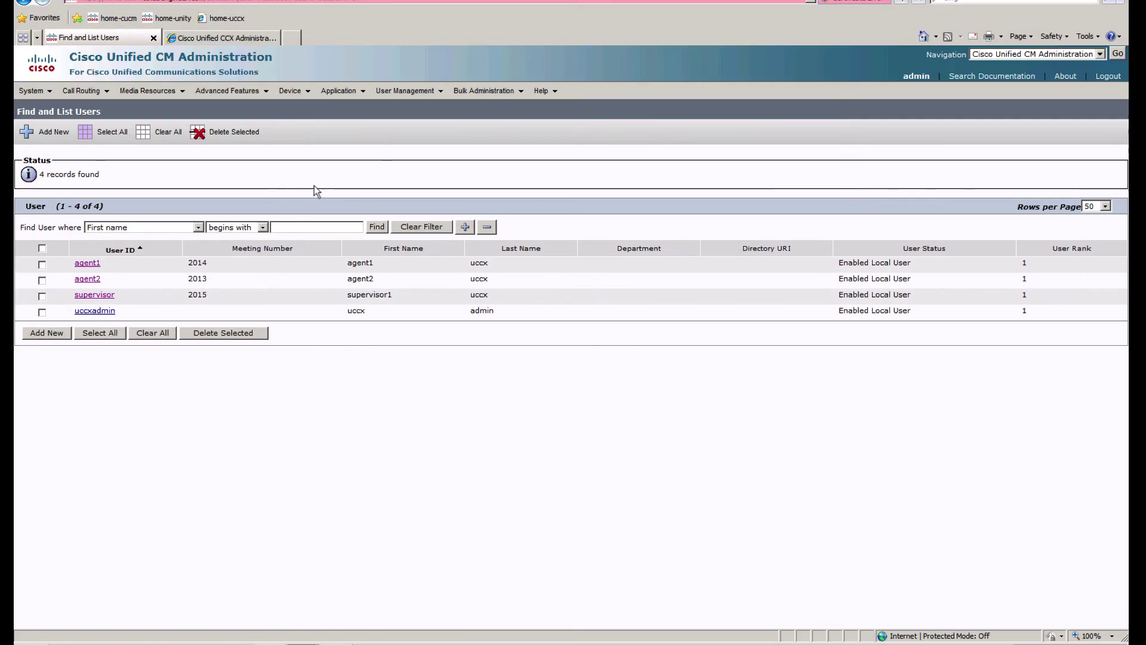
pyautogui.doubleClick(197, 279)
pyautogui.hotkey('ctrl', 'Up')
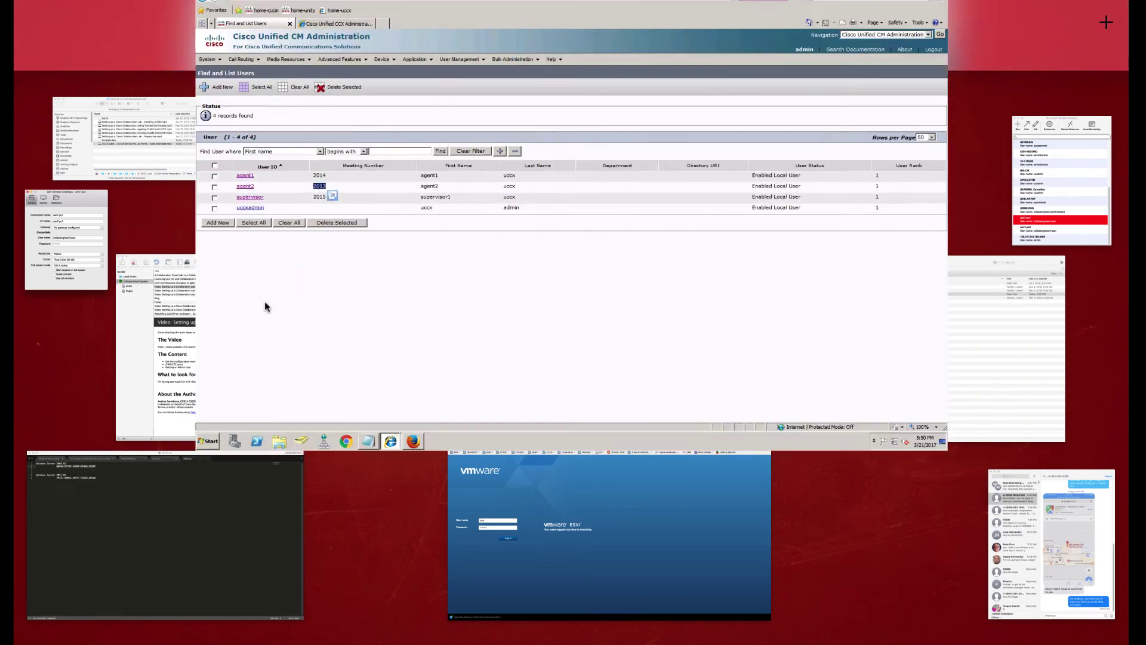
pyautogui.click(782, 27)
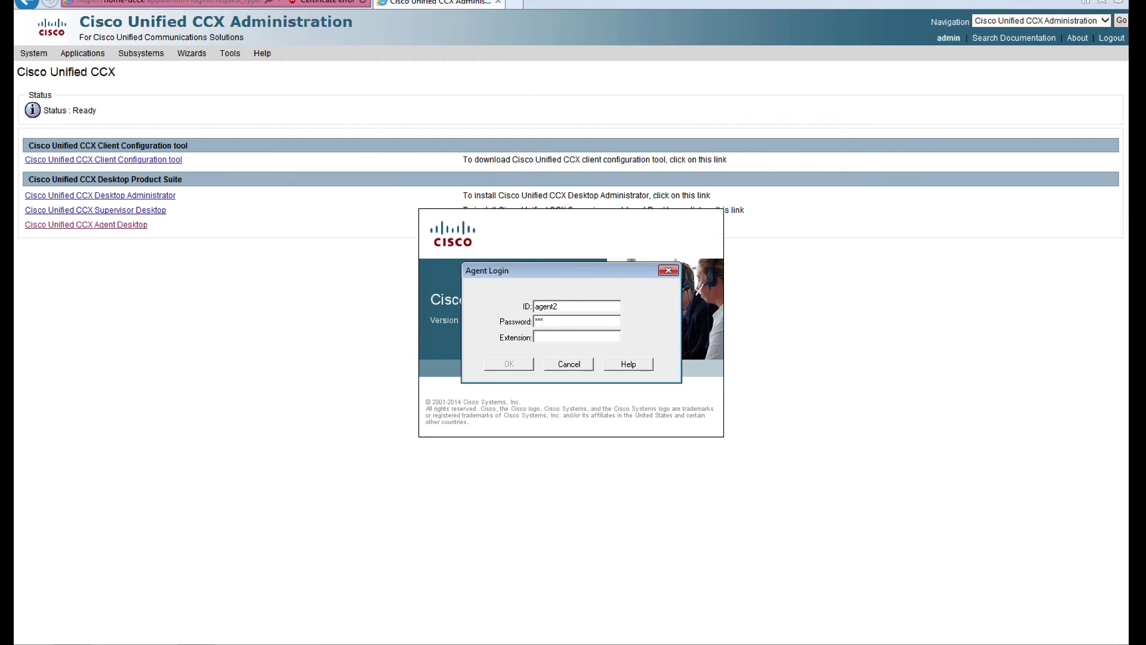
# Step: Submit agent2's login with extension 2013, then move the Agent Desktop window slightly lower
pyautogui.write('2013')
pyautogui.click(525, 365)
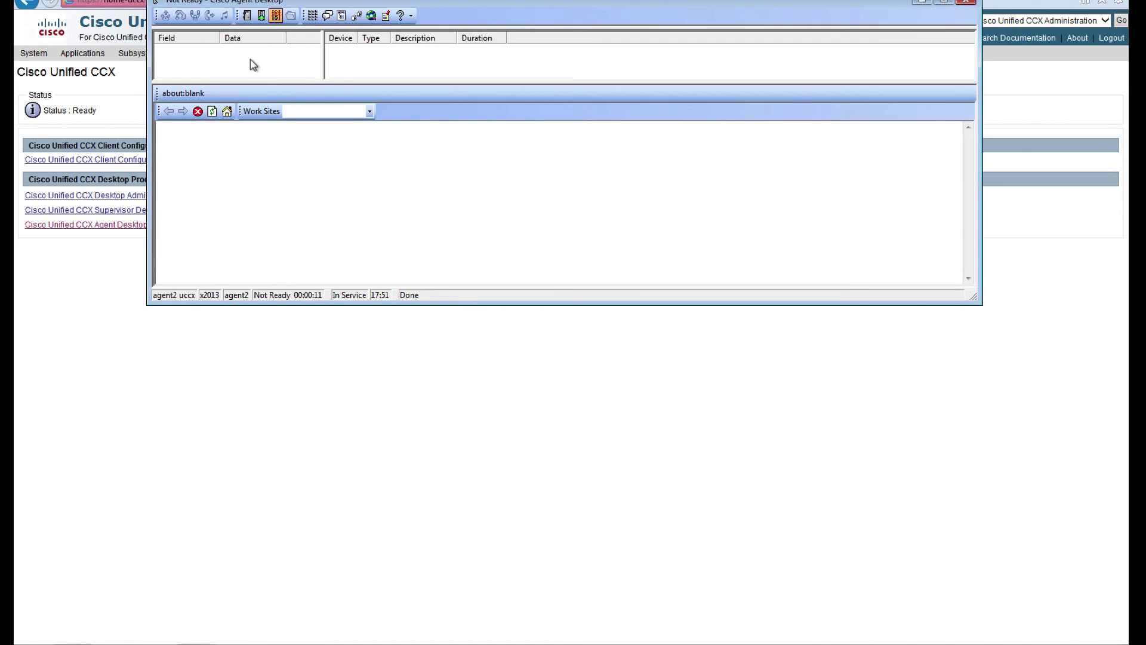
pyautogui.moveTo(199, 3); pyautogui.dragTo(199, 38)
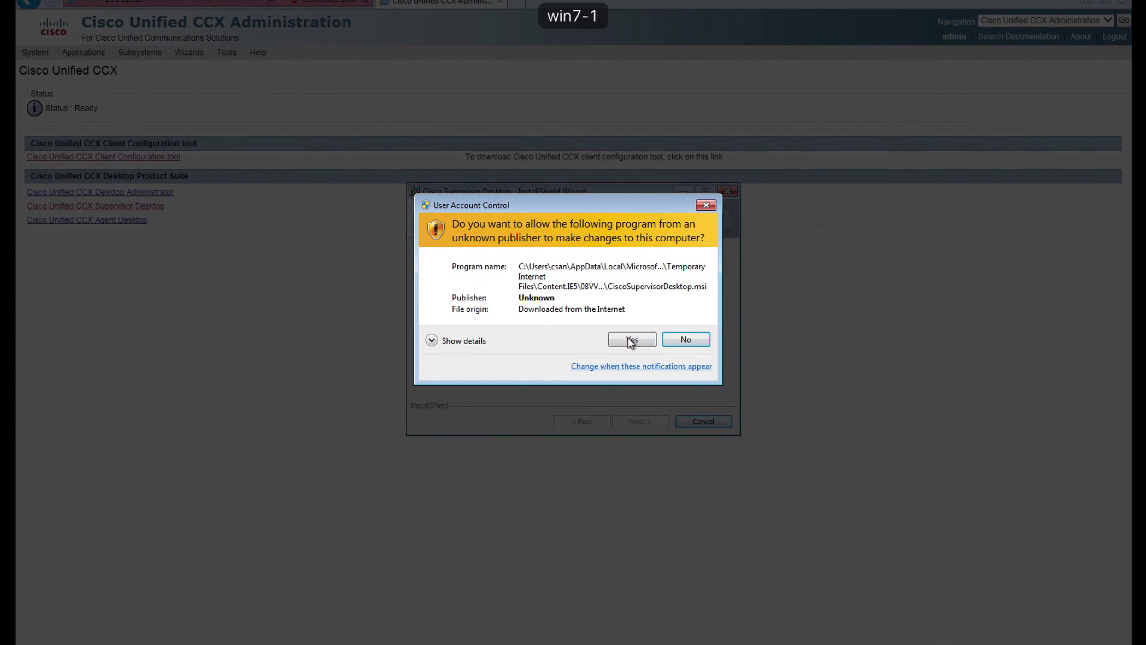
# Step: Approve UAC and finish the Supervisor Desktop install, meanwhile toggling agent2 Ready then Not Ready
pyautogui.click(630, 340)
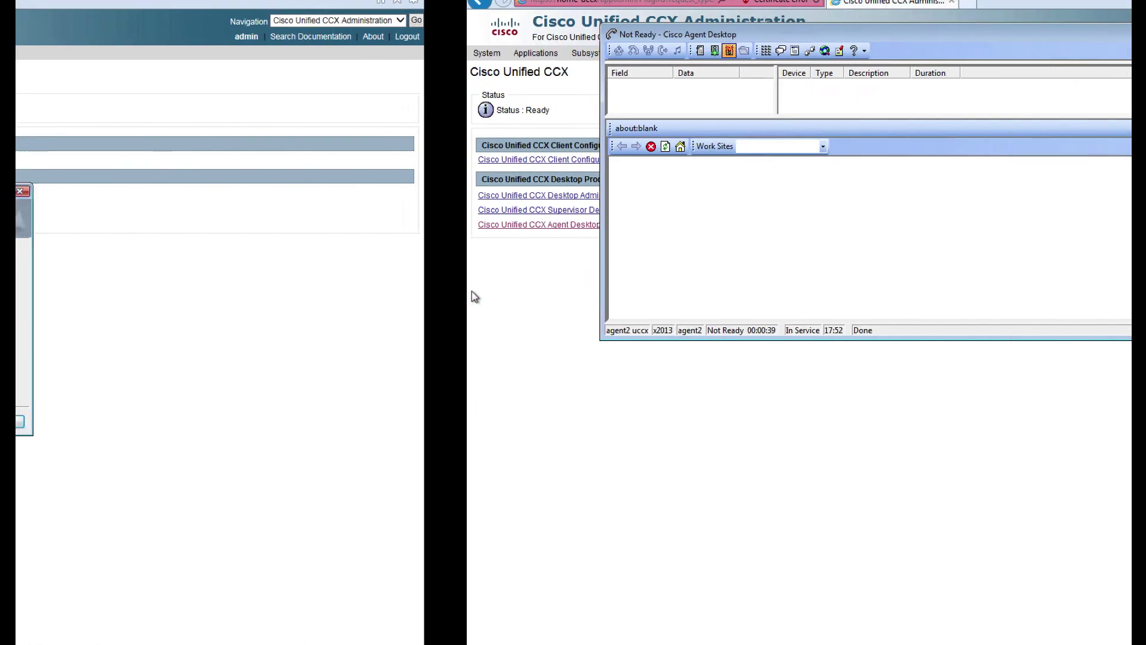
pyautogui.click(714, 51)
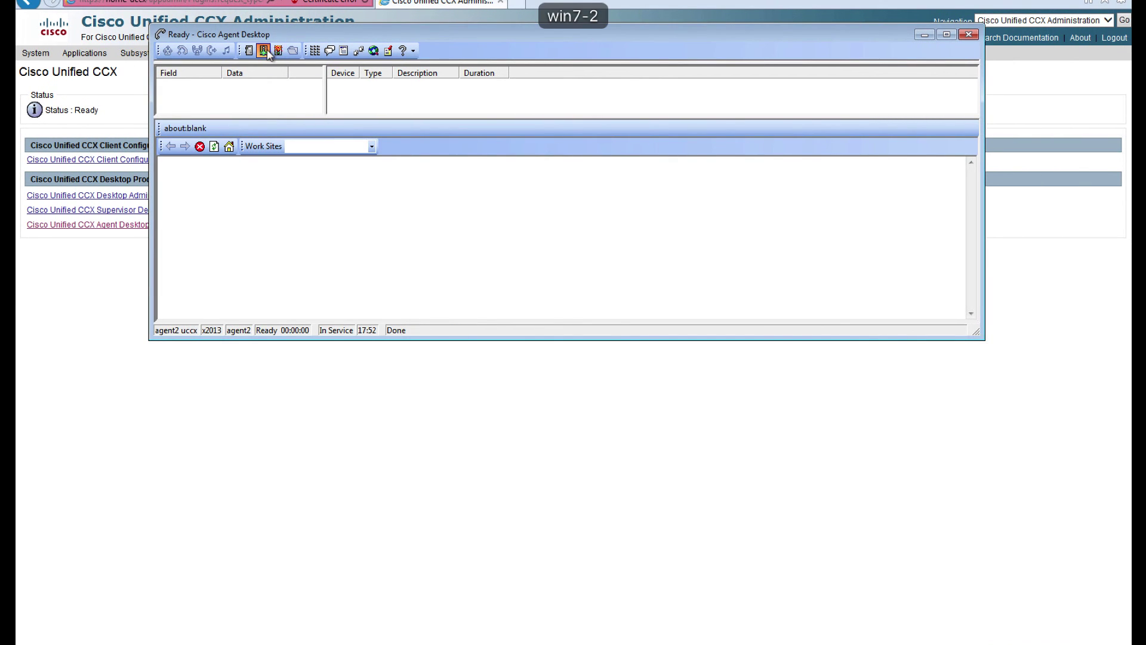
pyautogui.click(278, 50)
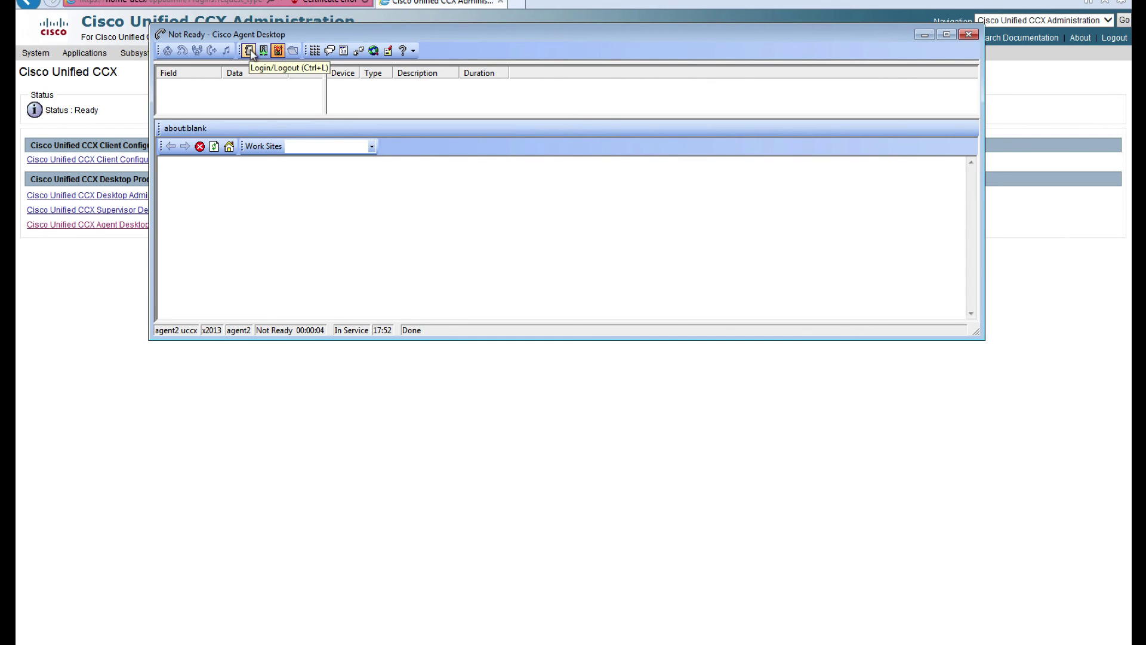
pyautogui.click(330, 51)
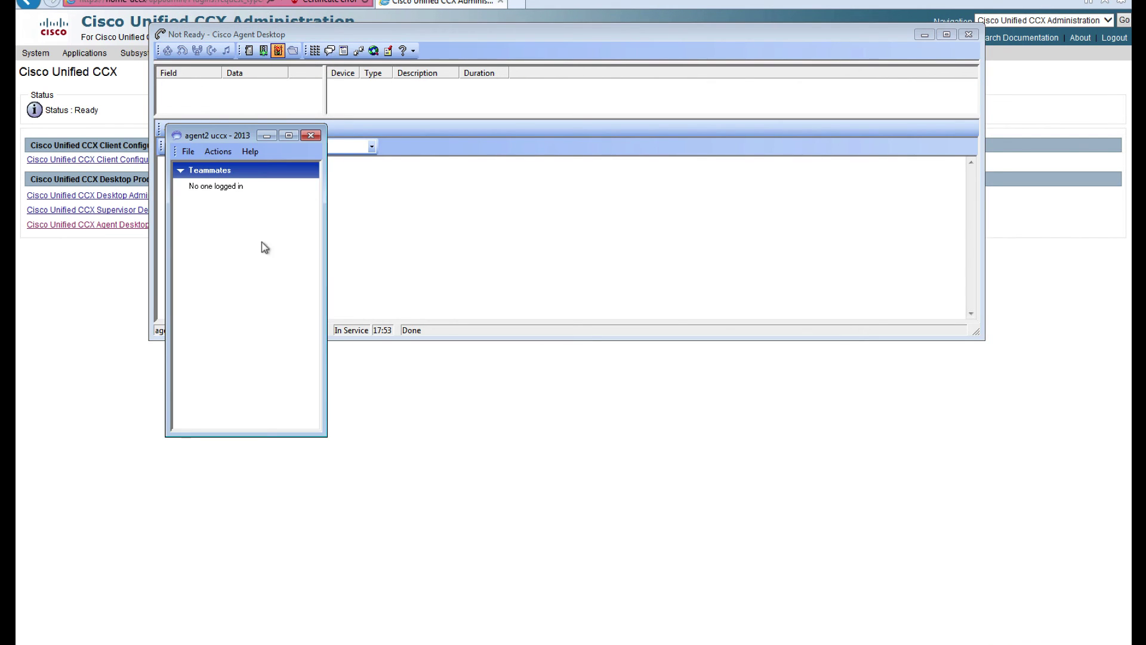
pyautogui.click(309, 136)
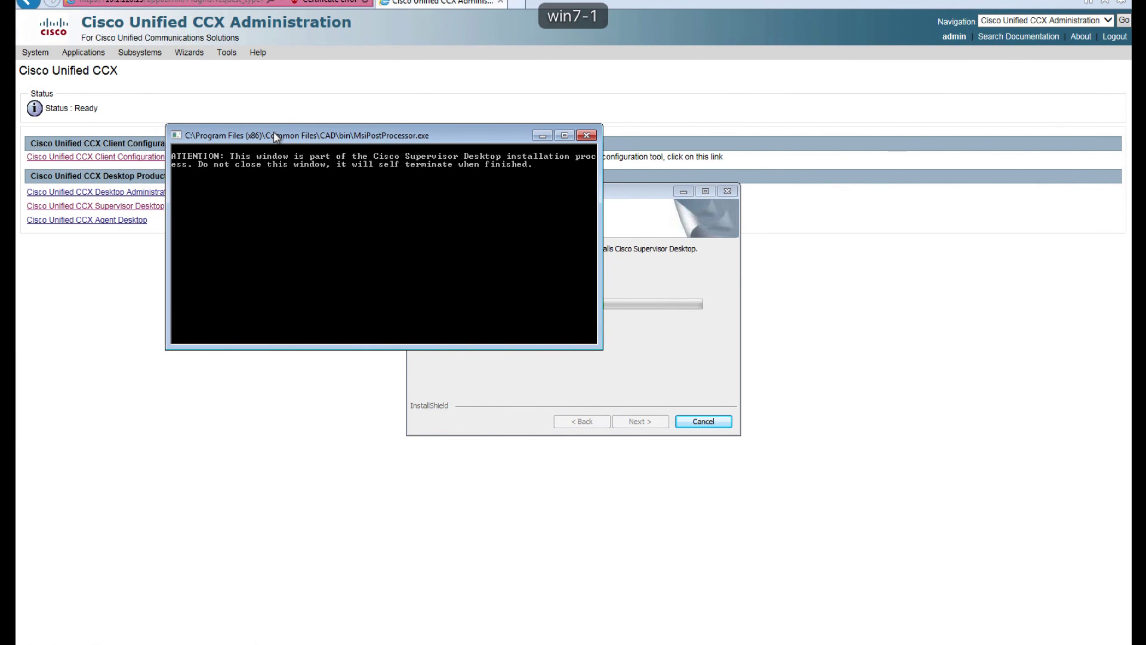
pyautogui.moveTo(273, 131); pyautogui.dragTo(185, 44)
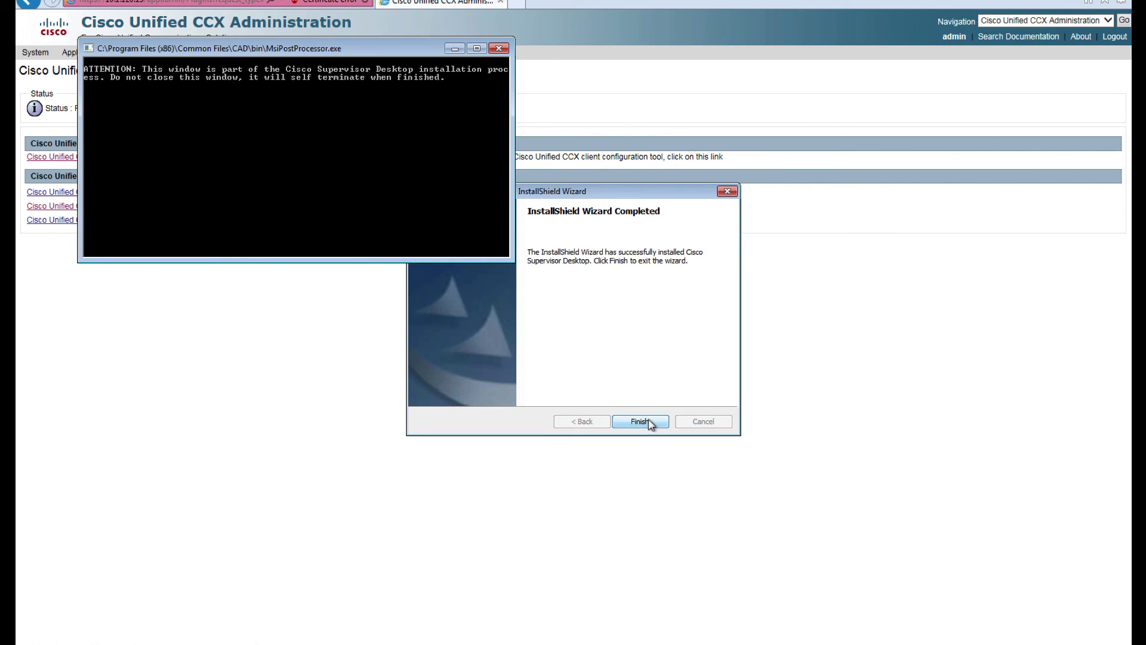
pyautogui.click(639, 421)
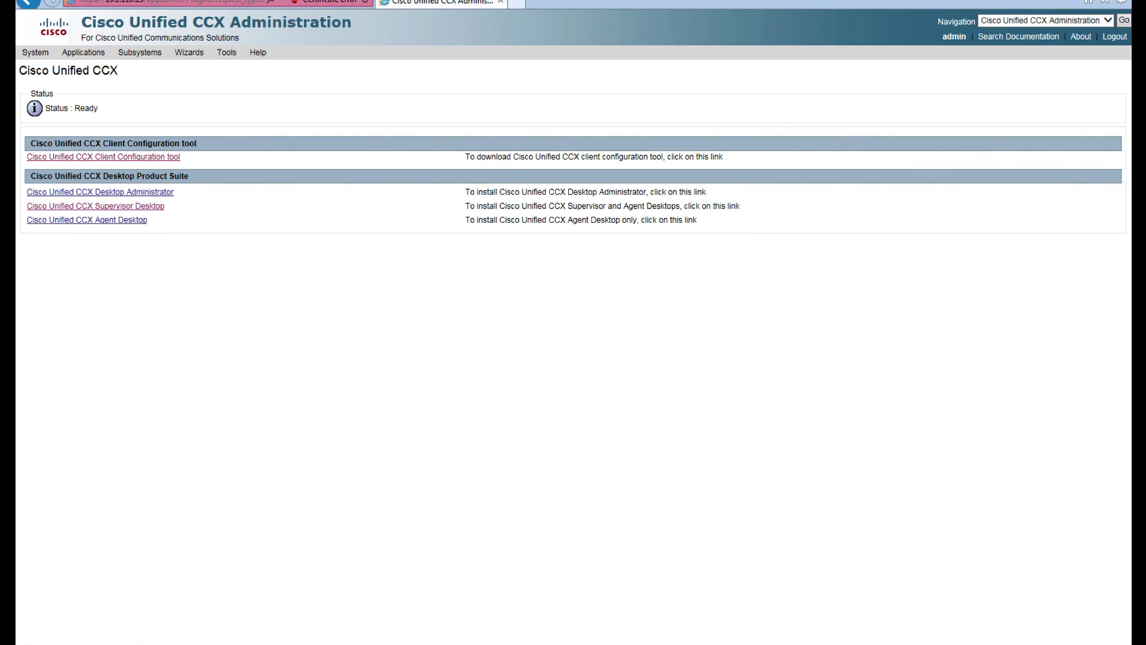
# Step: Launch Cisco Agent Desktop from Start > All Programs > Cisco
pyautogui.click(26, 643)
pyautogui.click(74, 594)
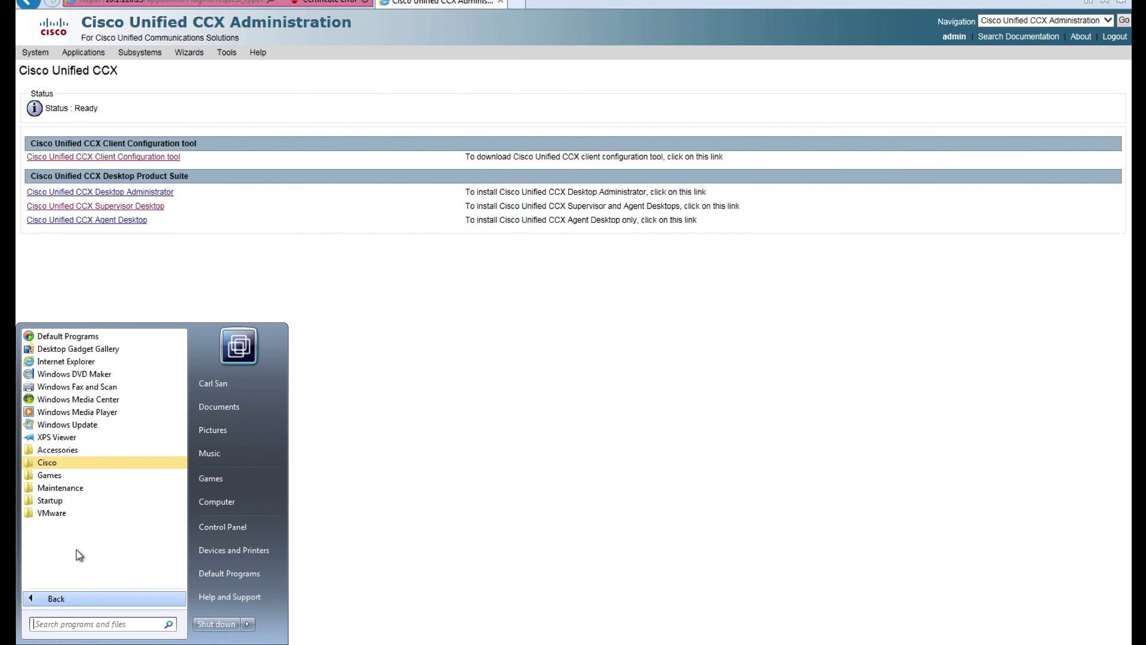
pyautogui.click(67, 462)
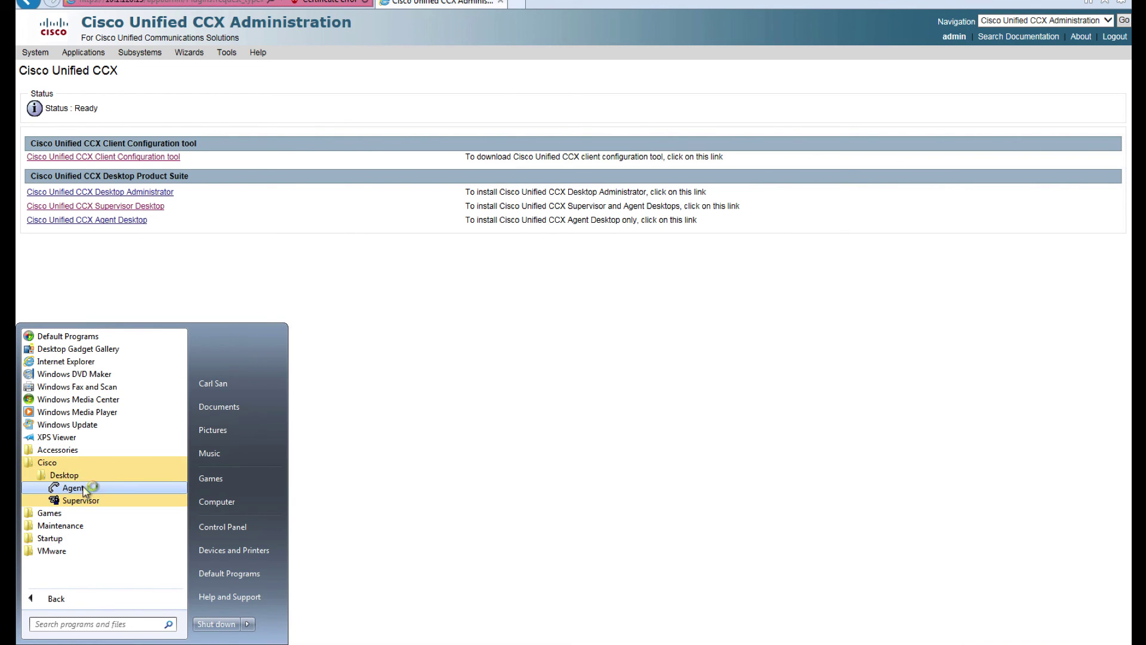
pyautogui.click(73, 488)
# Step: Launch Cisco Supervisor Desktop from Start > All Programs > Cisco > Desktop
pyautogui.click(54, 635)
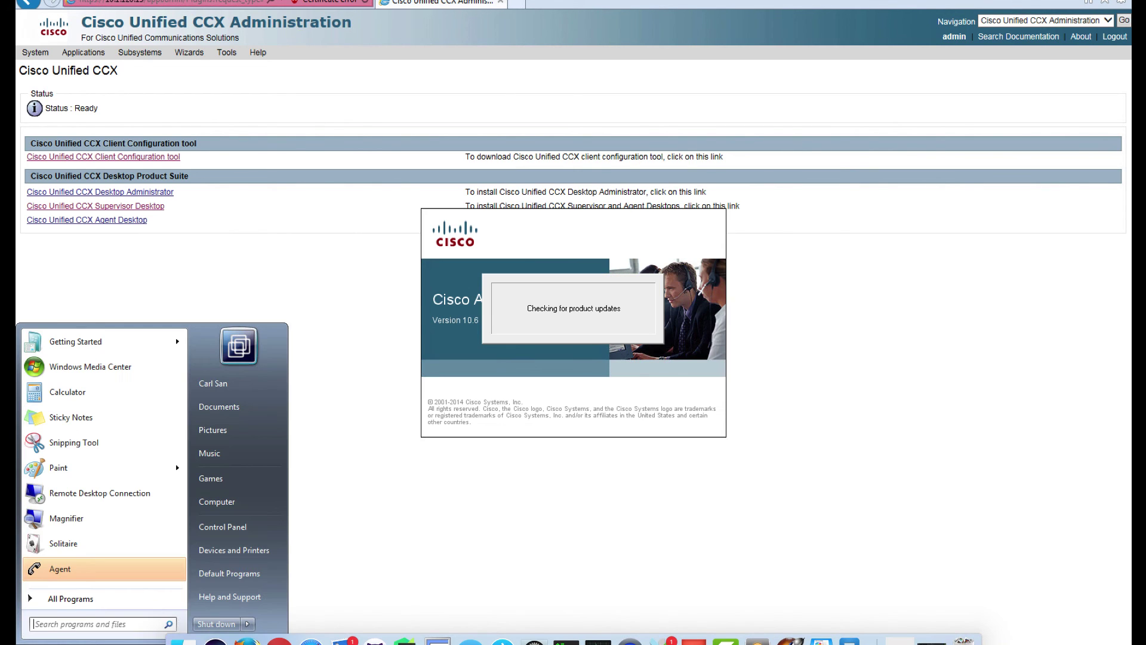
pyautogui.click(67, 596)
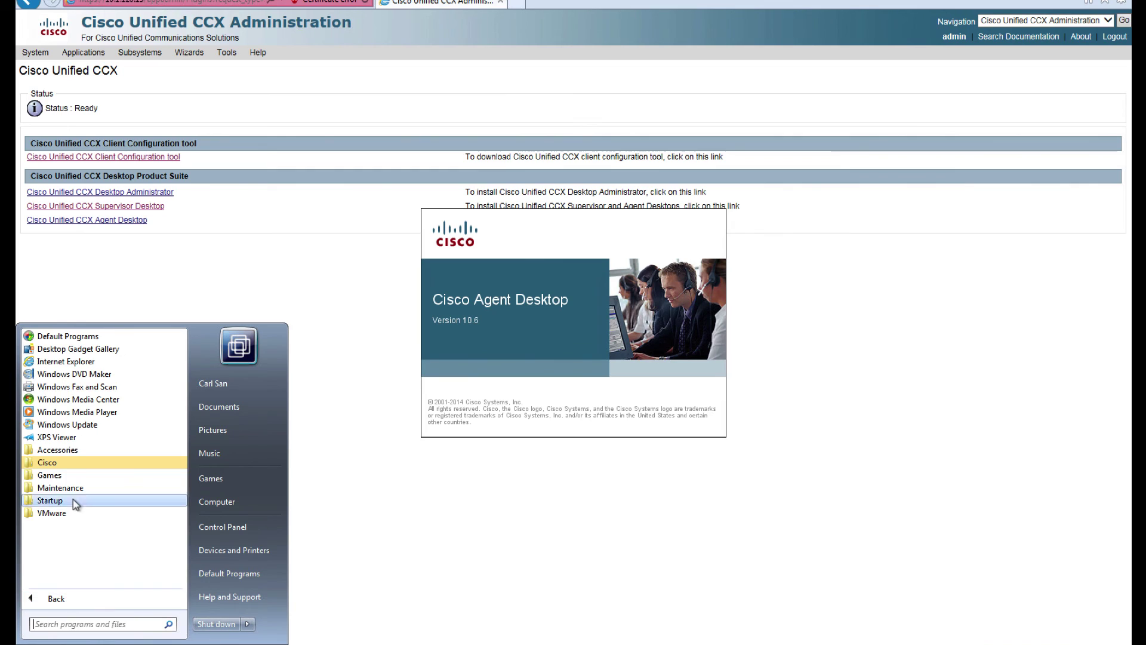
pyautogui.click(73, 464)
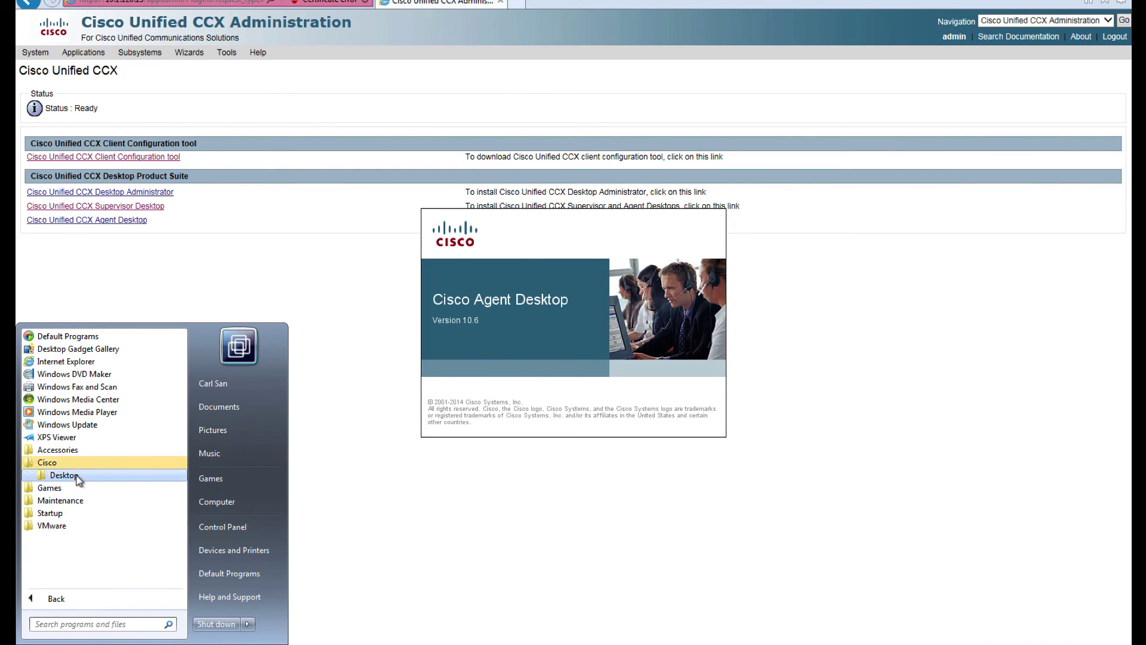
pyautogui.click(77, 475)
pyautogui.click(93, 503)
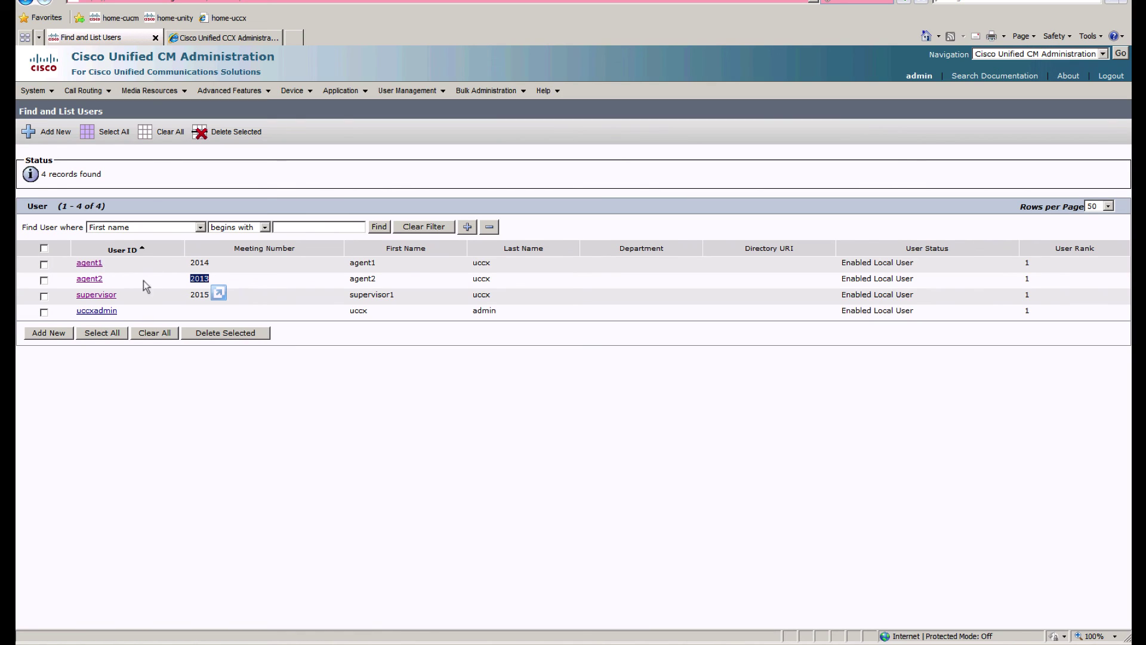
# Step: Log in with ID supervisor, the account password, and extension 2015 confirmed from CM
pyautogui.doubleClick(200, 296)
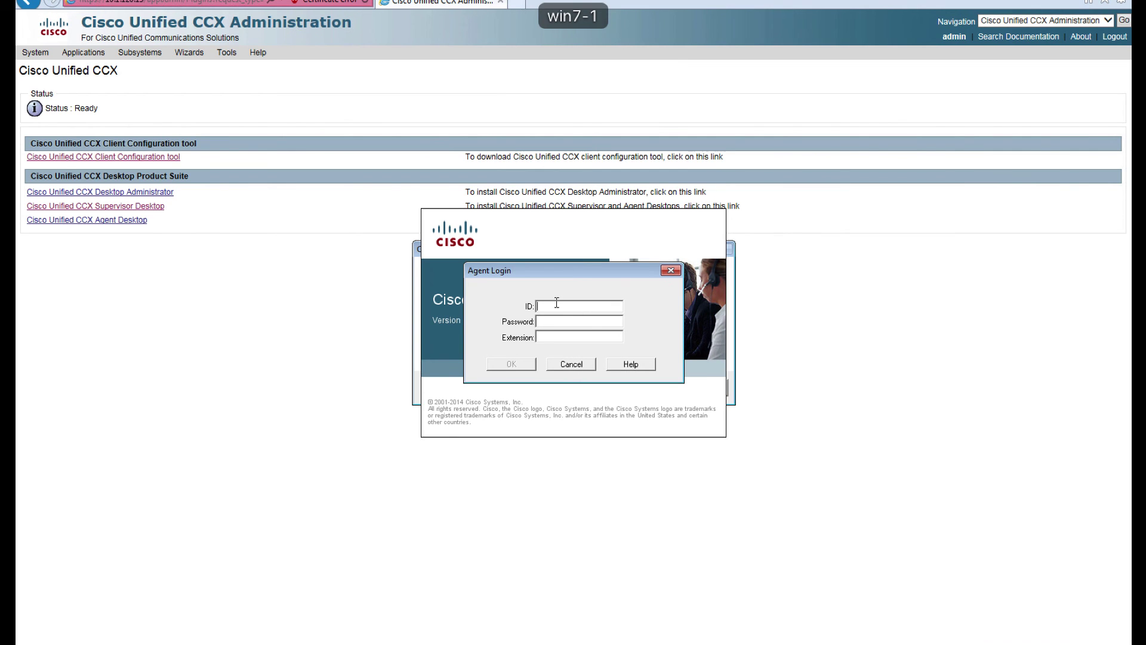
pyautogui.click(556, 303)
pyautogui.write('supervisor')
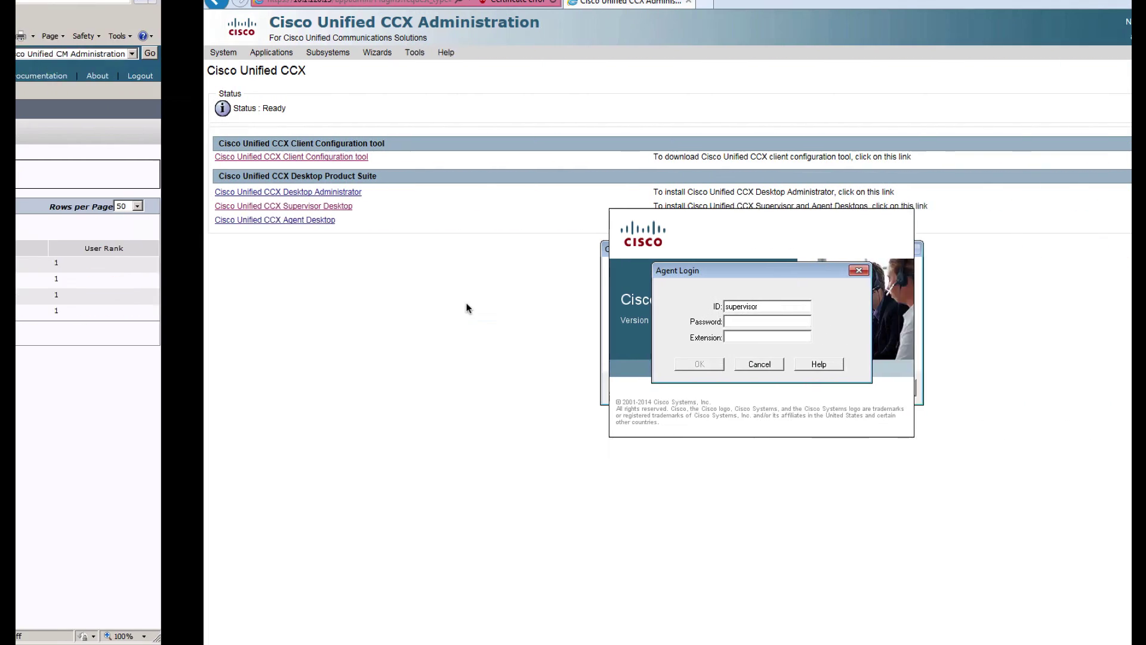
pyautogui.press('Tab')
pyautogui.write('*')
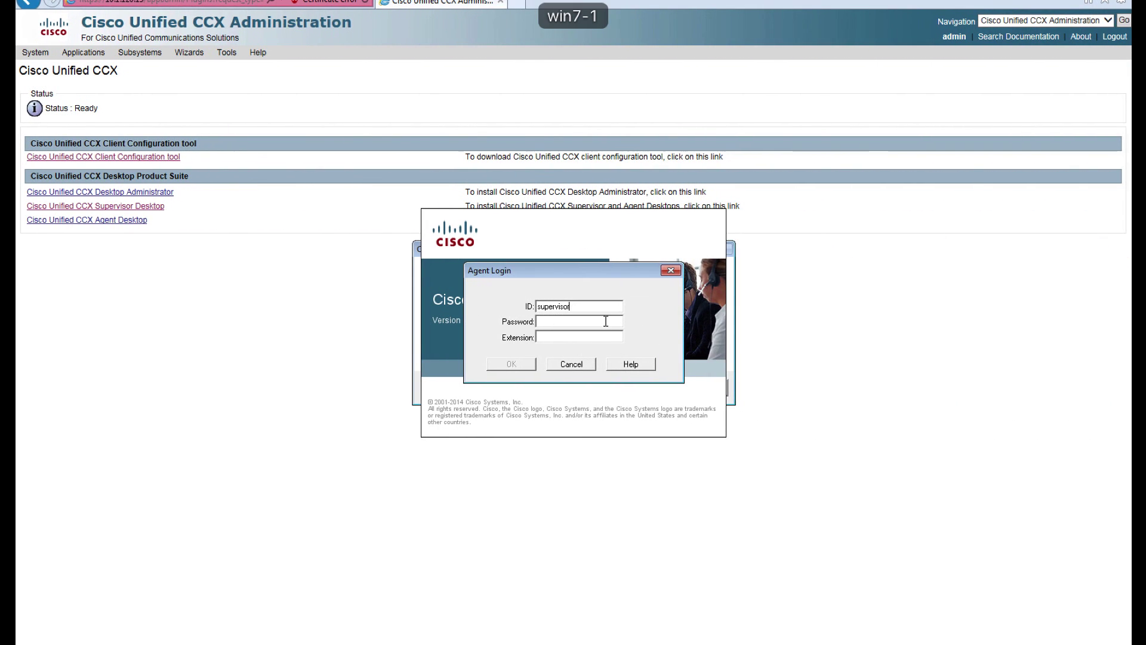
pyautogui.write('*******')
pyautogui.press('Tab')
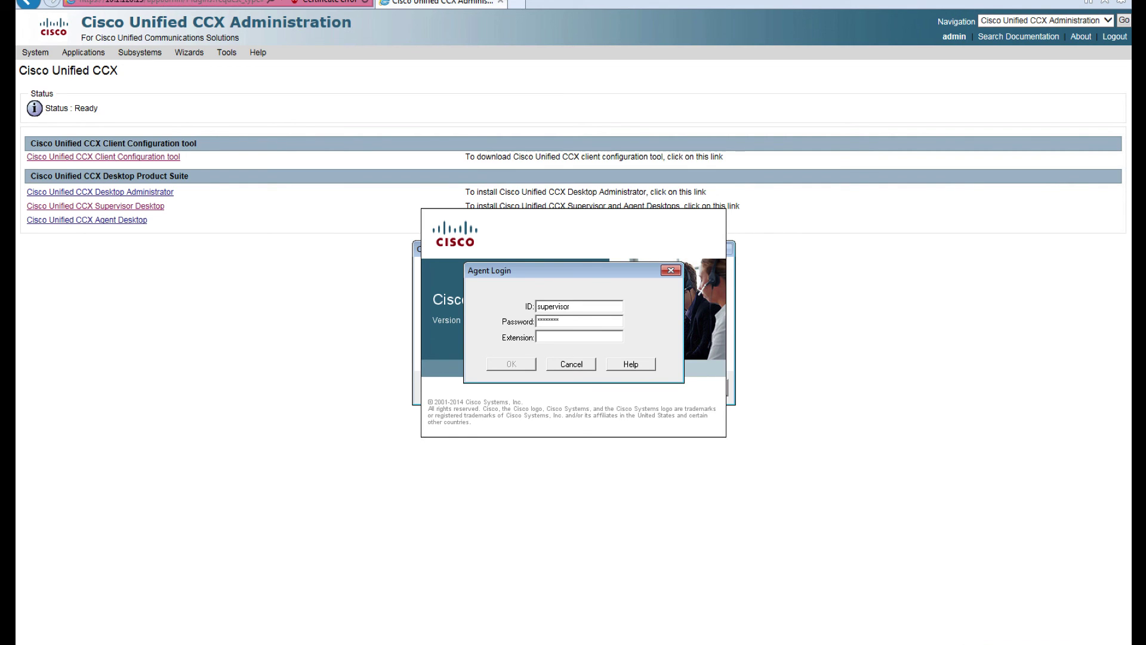
pyautogui.hotkey('ctrl', 'Left')
pyautogui.hotkey('ctrl', 'Right')
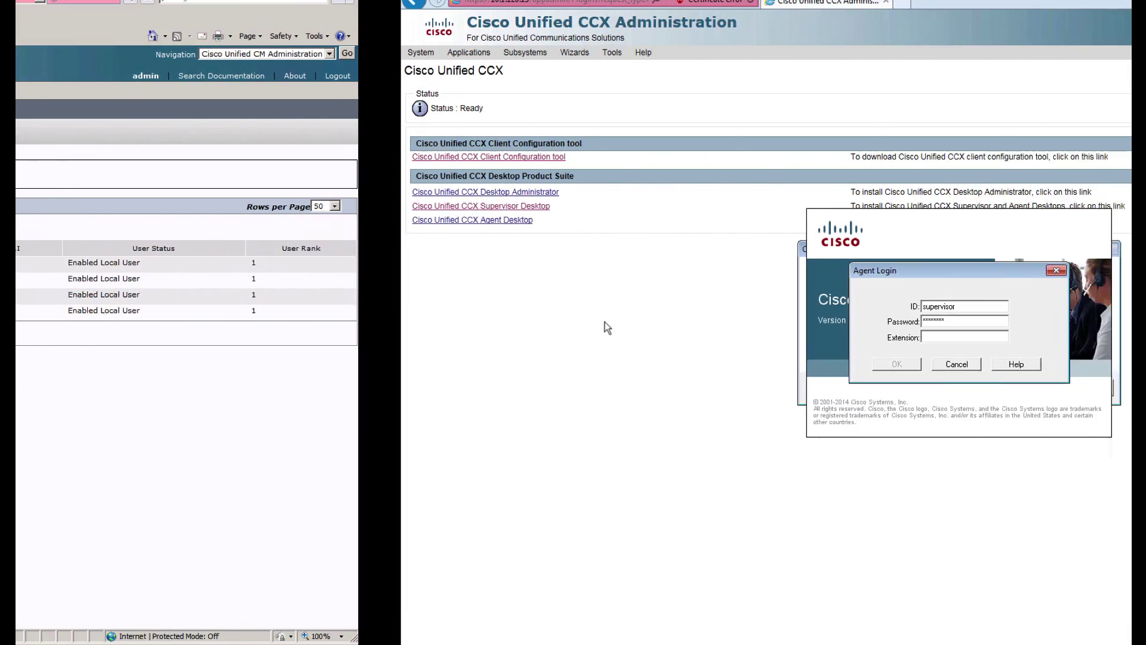
pyautogui.write('2015')
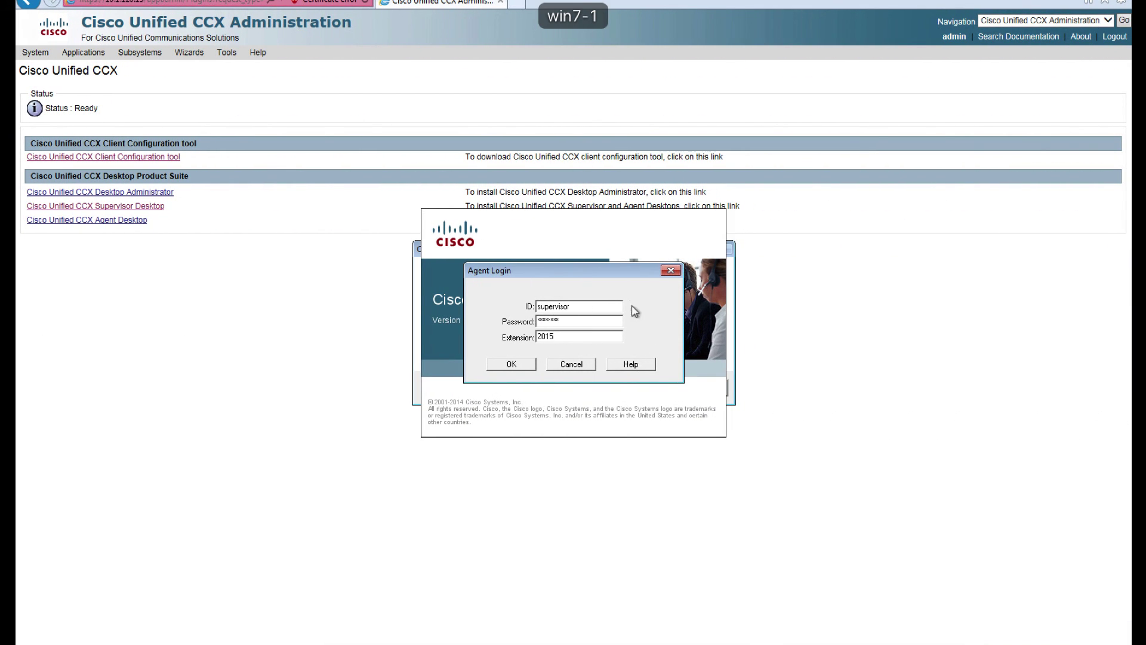
pyautogui.click(511, 364)
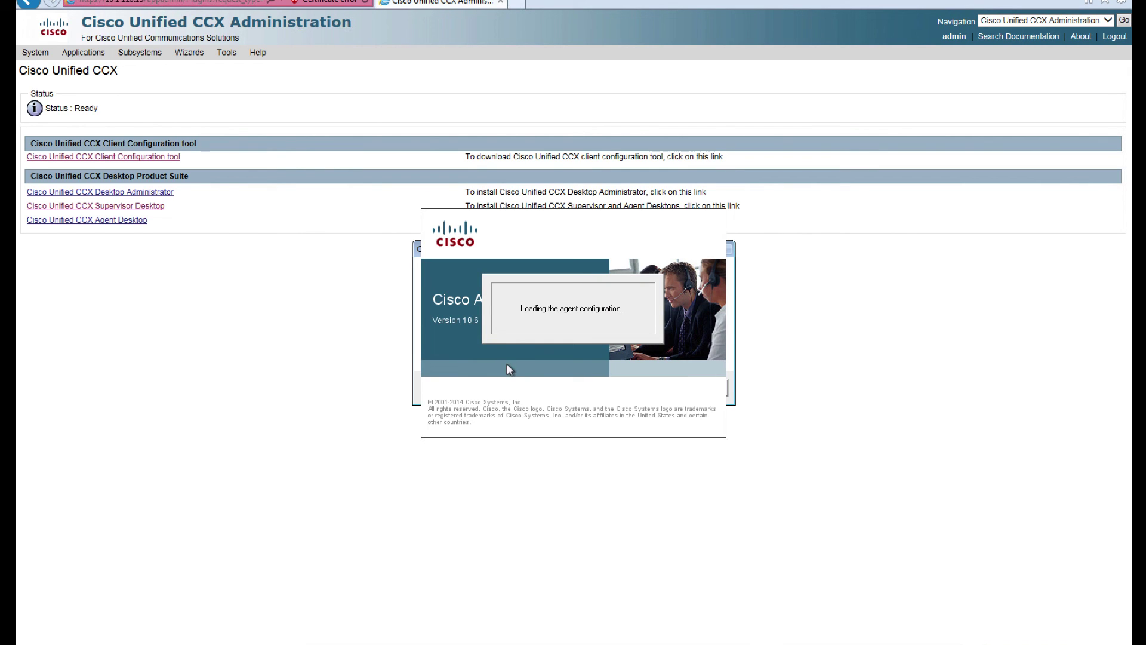
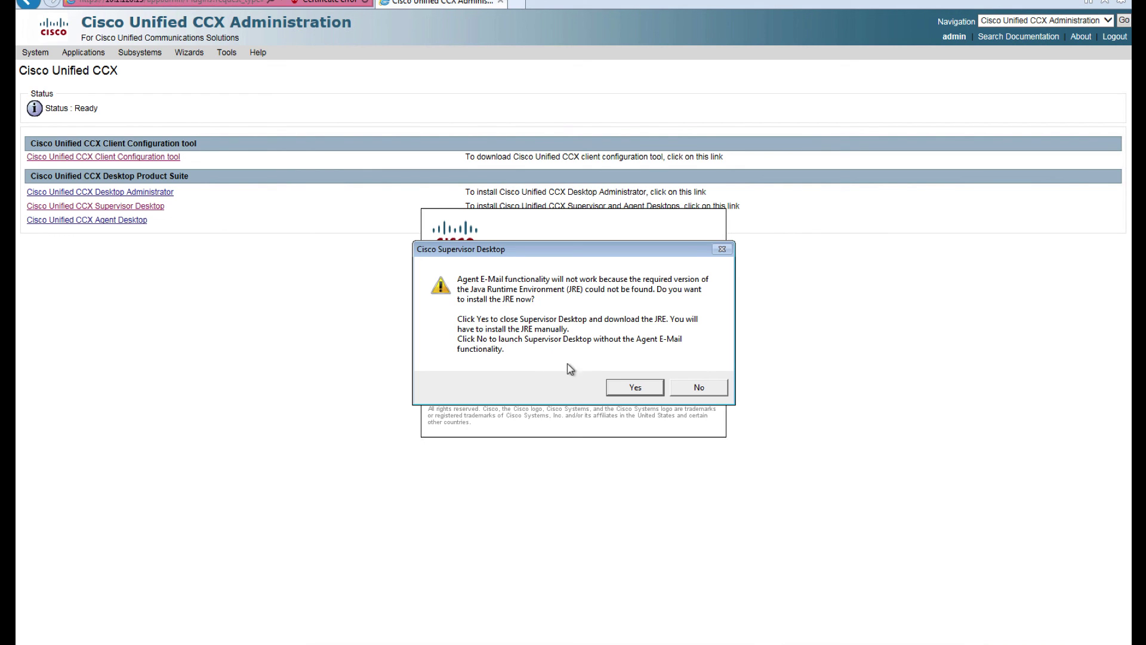
# Step: Start Supervisor Desktop from the Cisco Desktop folder without Agent E-Mail and log in as supervisor
pyautogui.click(635, 387)
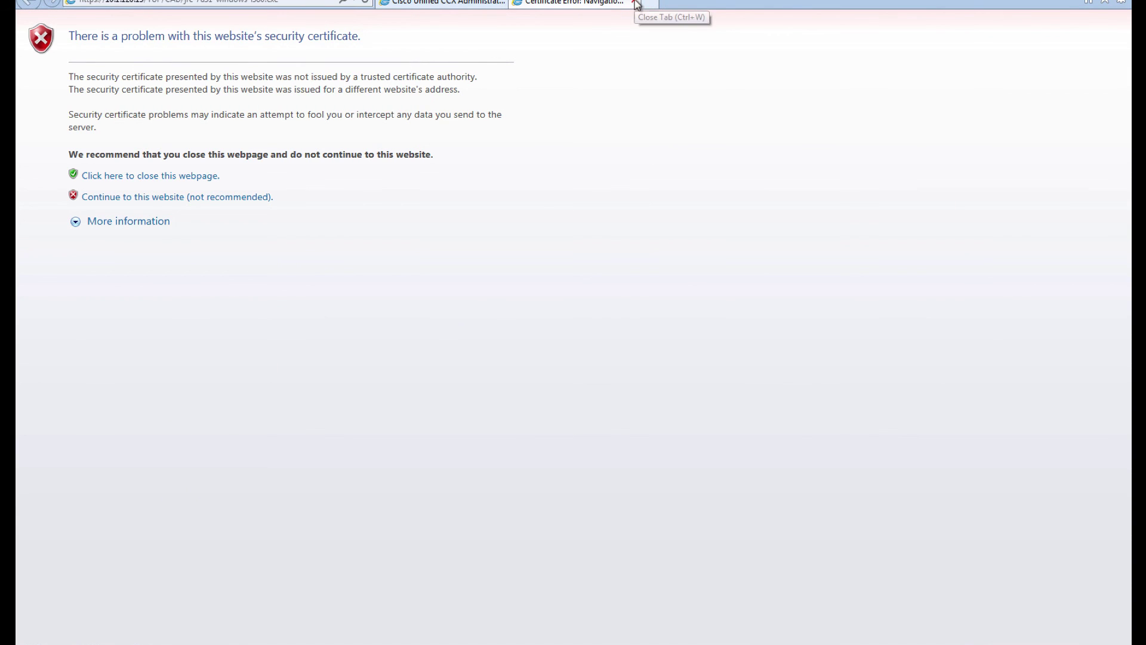
pyautogui.click(636, 3)
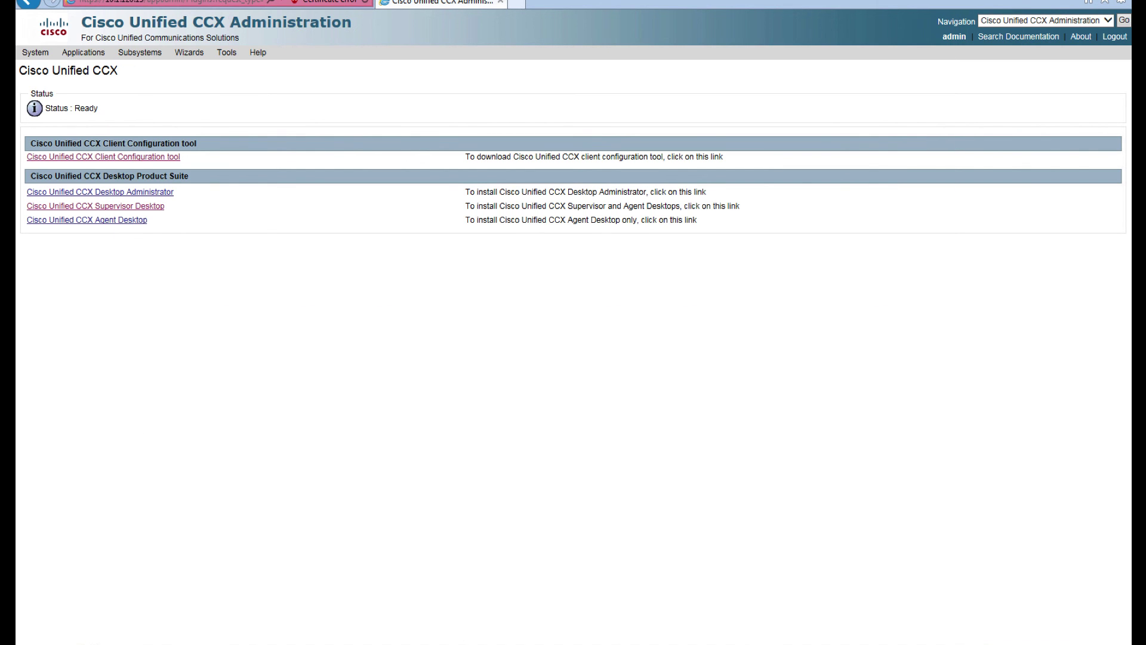
pyautogui.press('super')
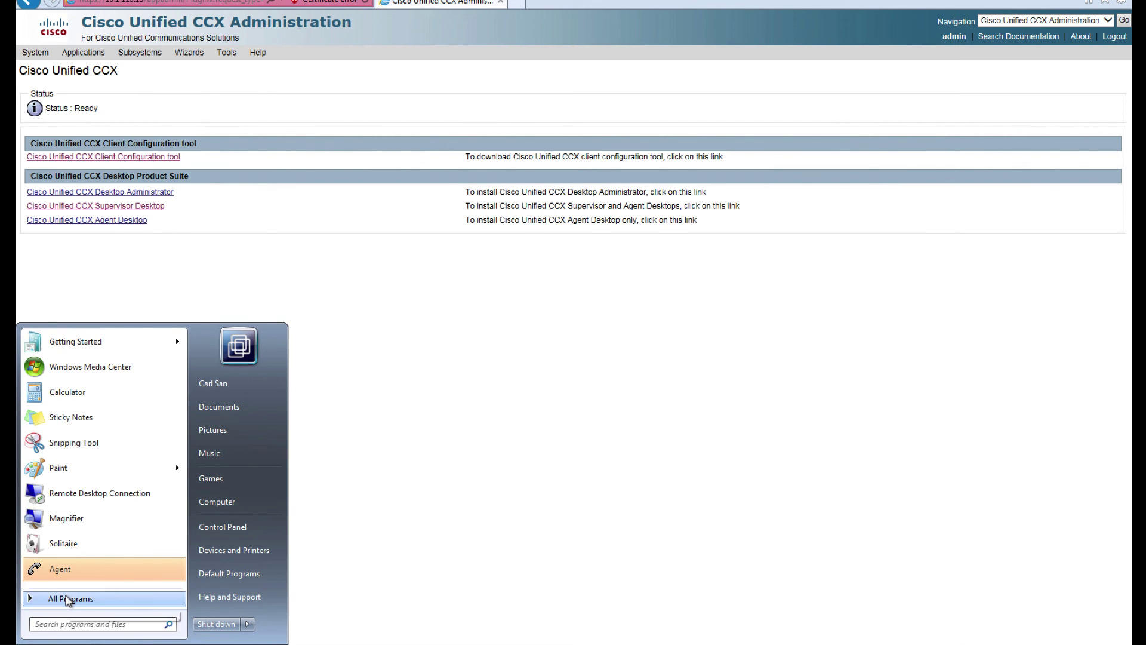
pyautogui.click(69, 596)
pyautogui.click(48, 462)
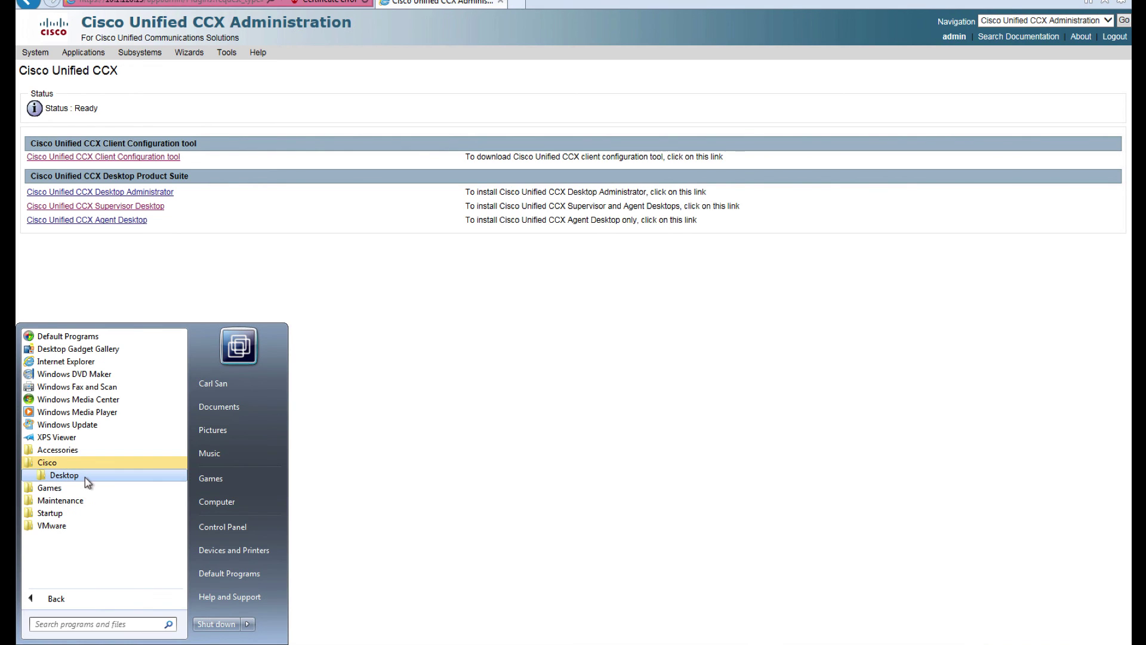
pyautogui.click(85, 475)
pyautogui.click(82, 501)
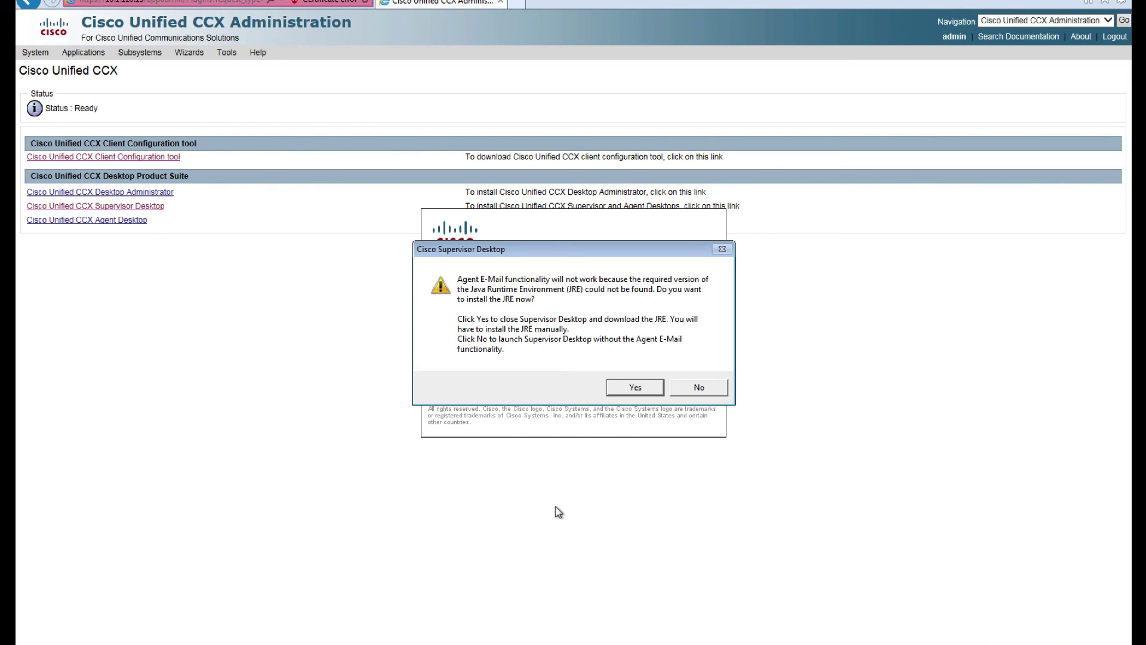
pyautogui.click(683, 386)
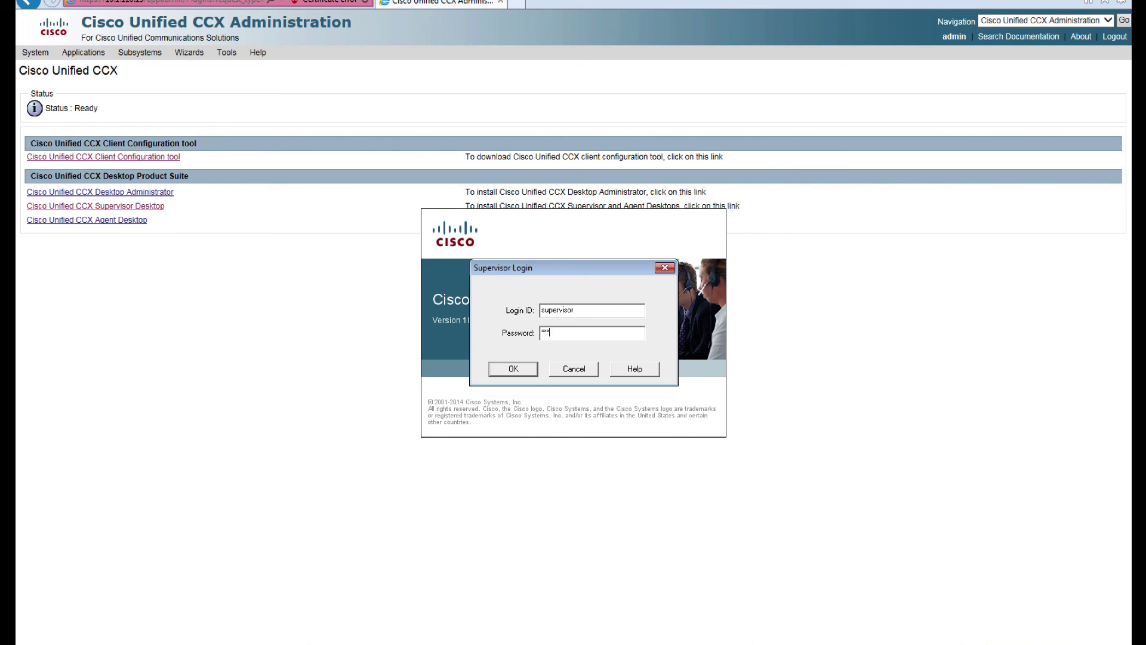
pyautogui.press('Return')
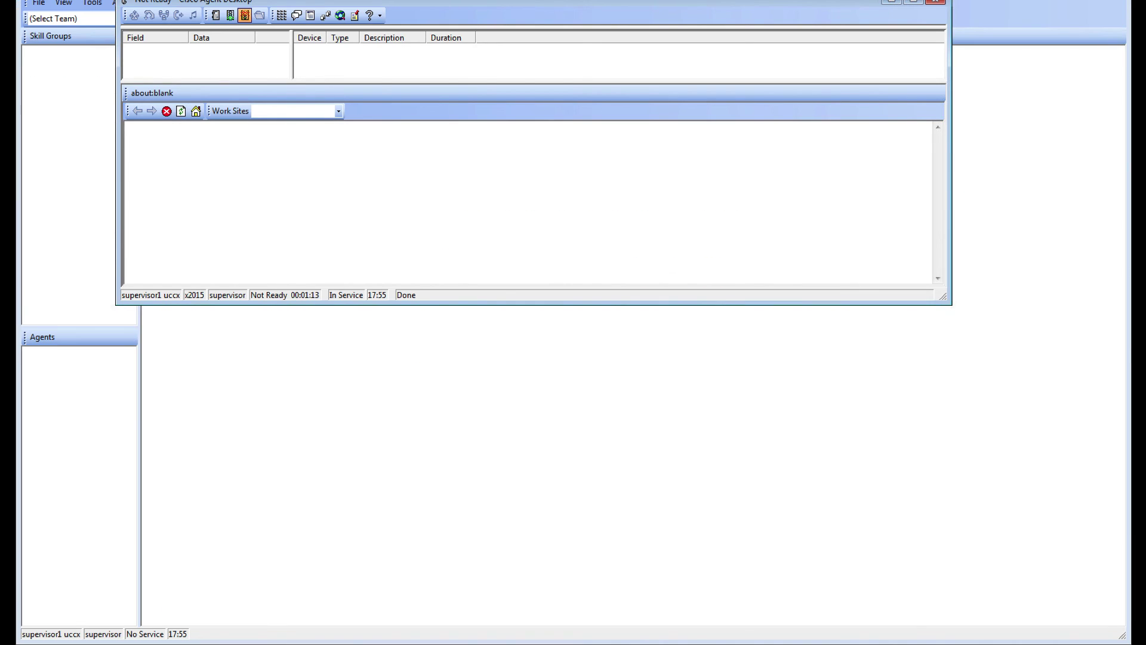
# Step: Monitor the Sales team, show the sales queue's real-time details, and widen the left pane
pyautogui.click(197, 627)
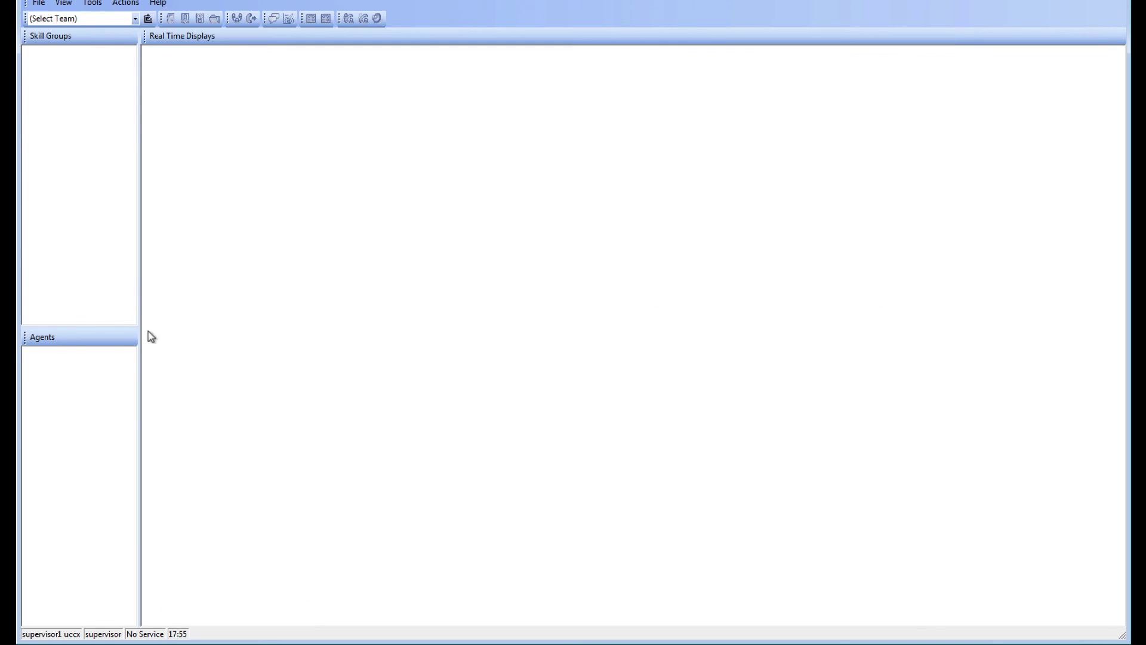
pyautogui.click(111, 21)
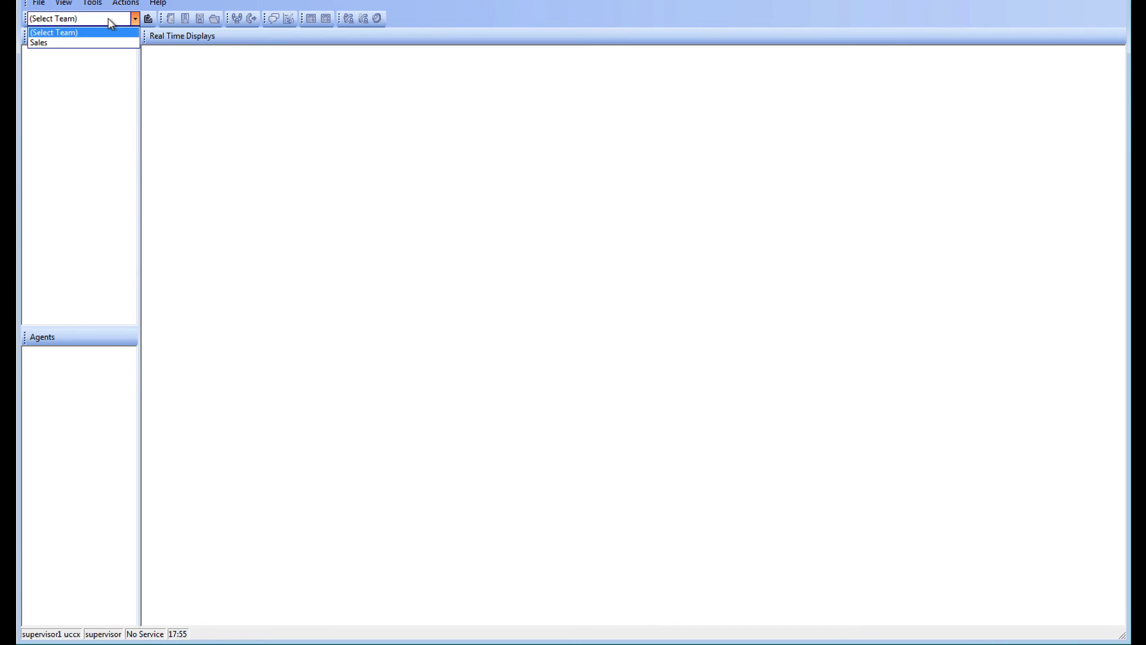
pyautogui.click(77, 43)
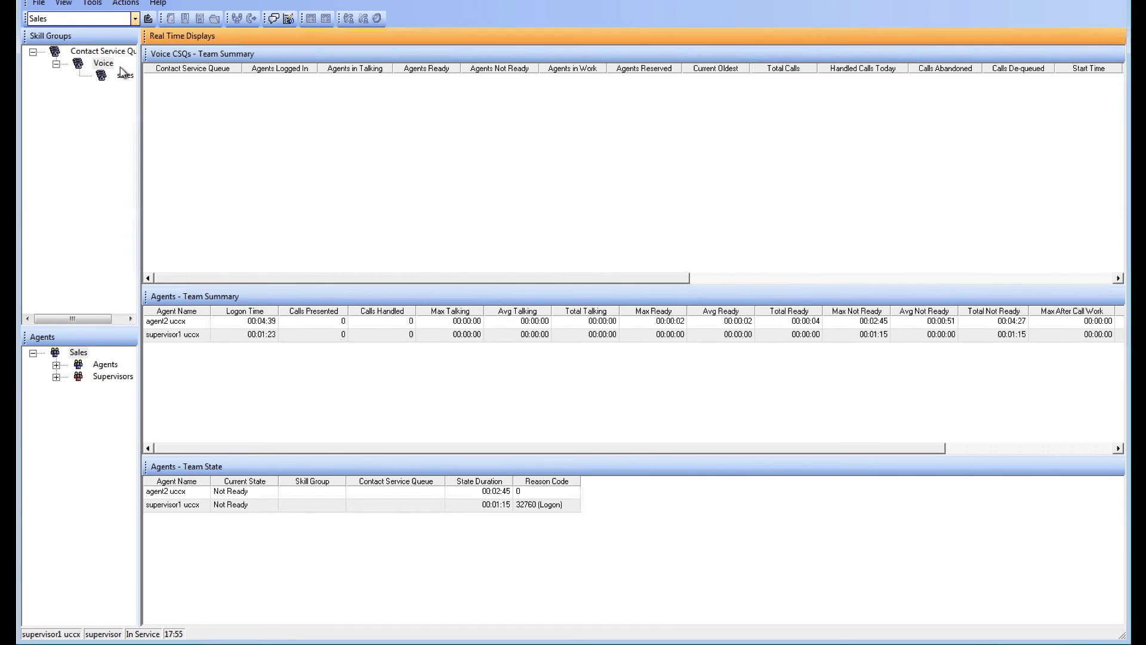
pyautogui.click(121, 76)
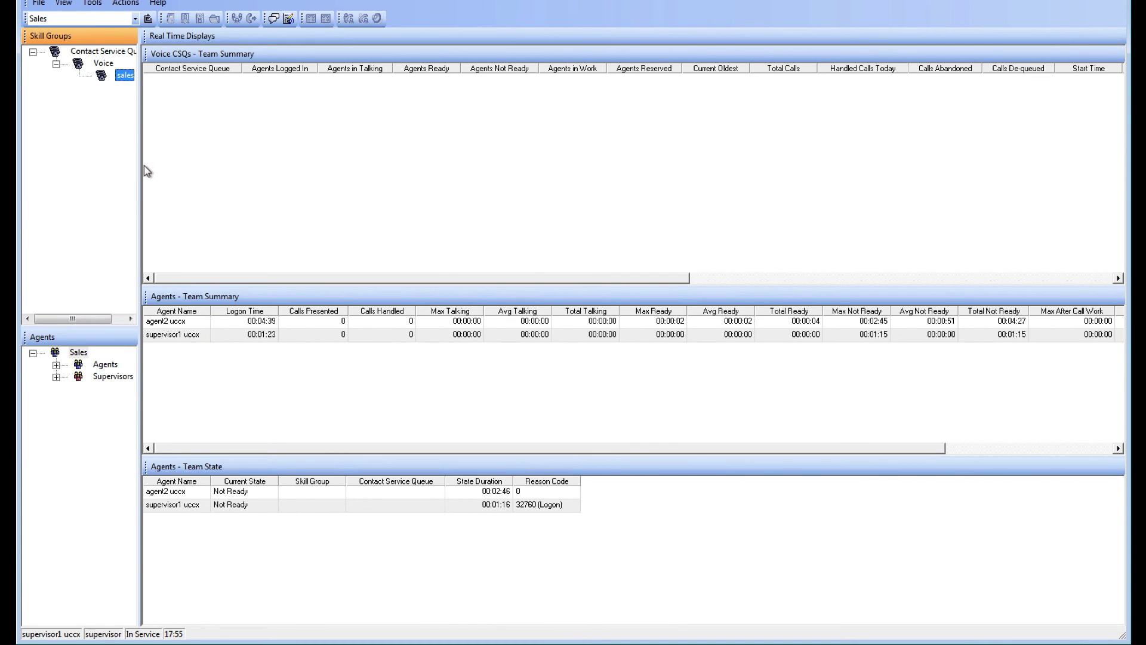
pyautogui.moveTo(142, 171); pyautogui.dragTo(169, 171)
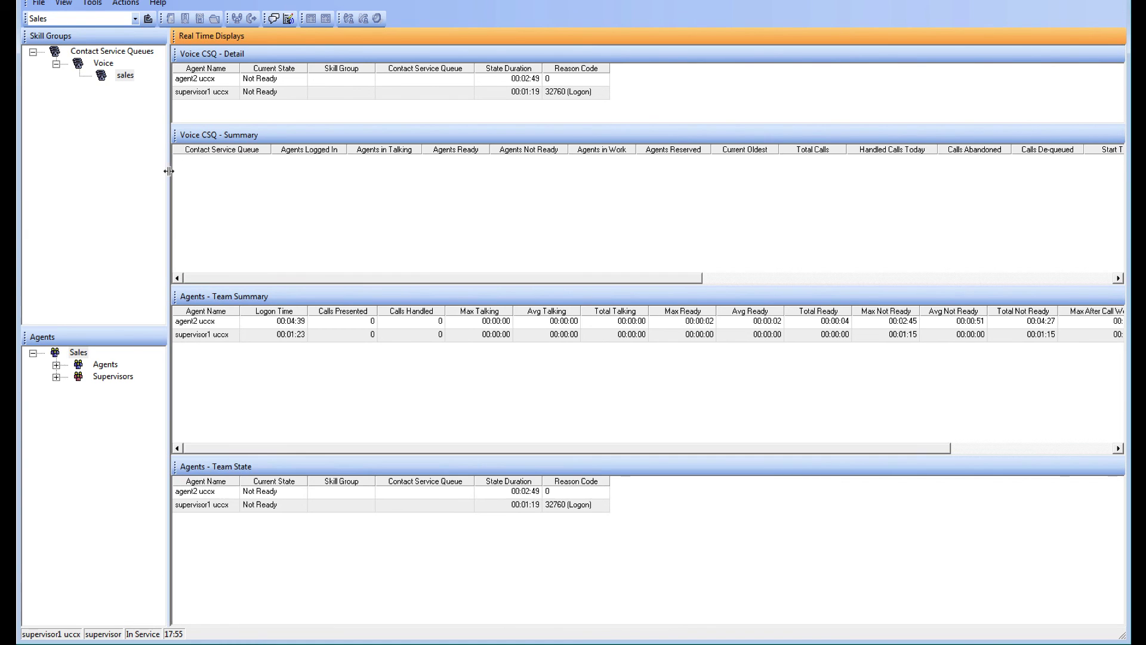
# Step: Review the sales queue's agent and supervisor rows, the Sales team's agents and supervisors, and the queue summary
pyautogui.click(210, 84)
pyautogui.click(211, 93)
pyautogui.click(57, 365)
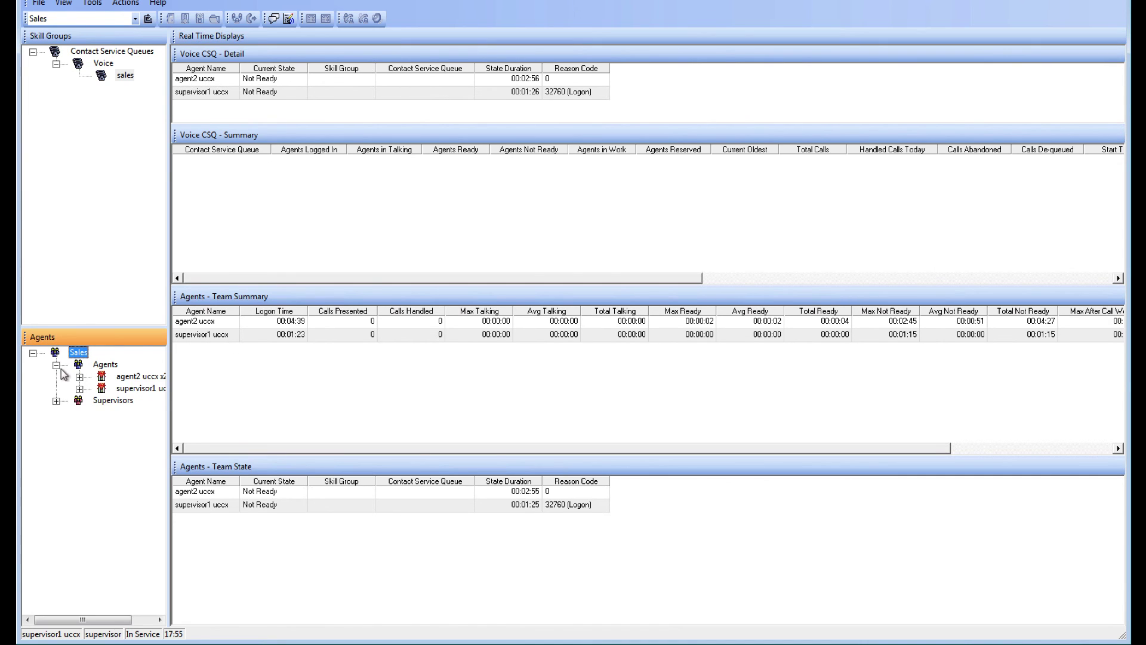
pyautogui.click(56, 401)
pyautogui.click(135, 412)
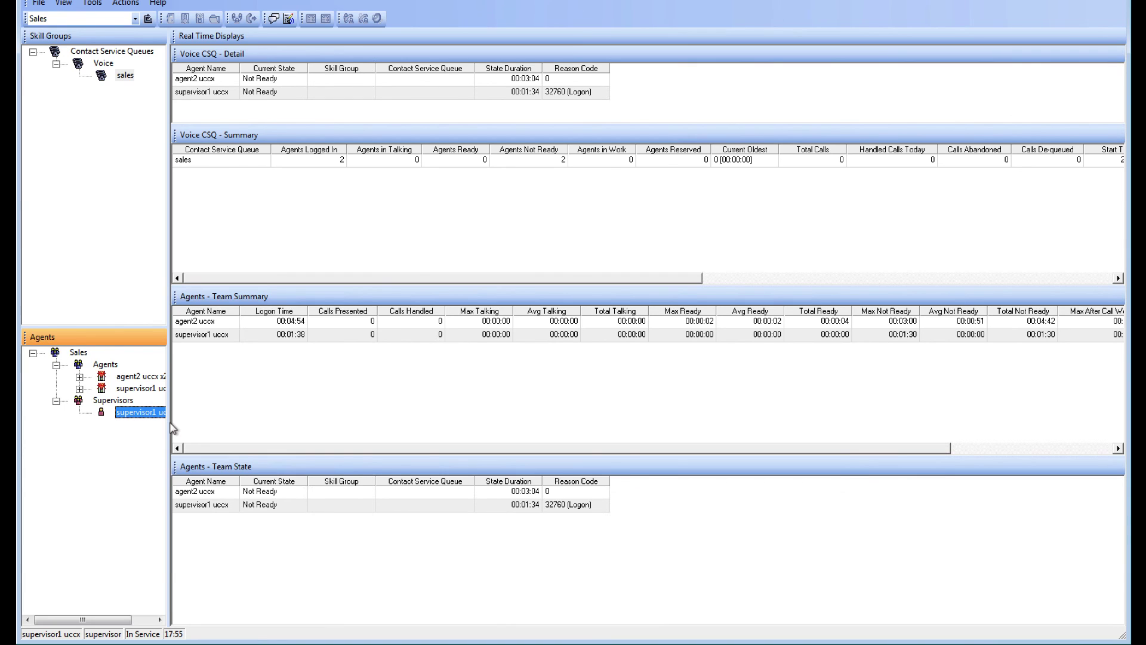
pyautogui.click(330, 159)
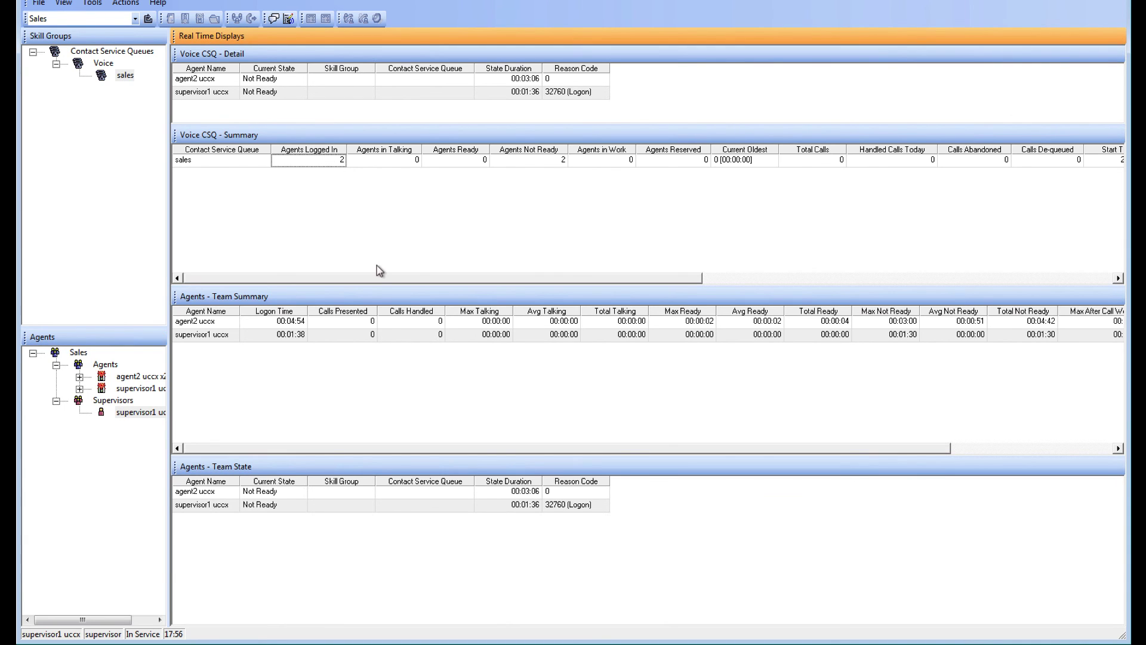
# Step: Open the team chat window, close it, and return to the supervisor desktop
pyautogui.click(274, 19)
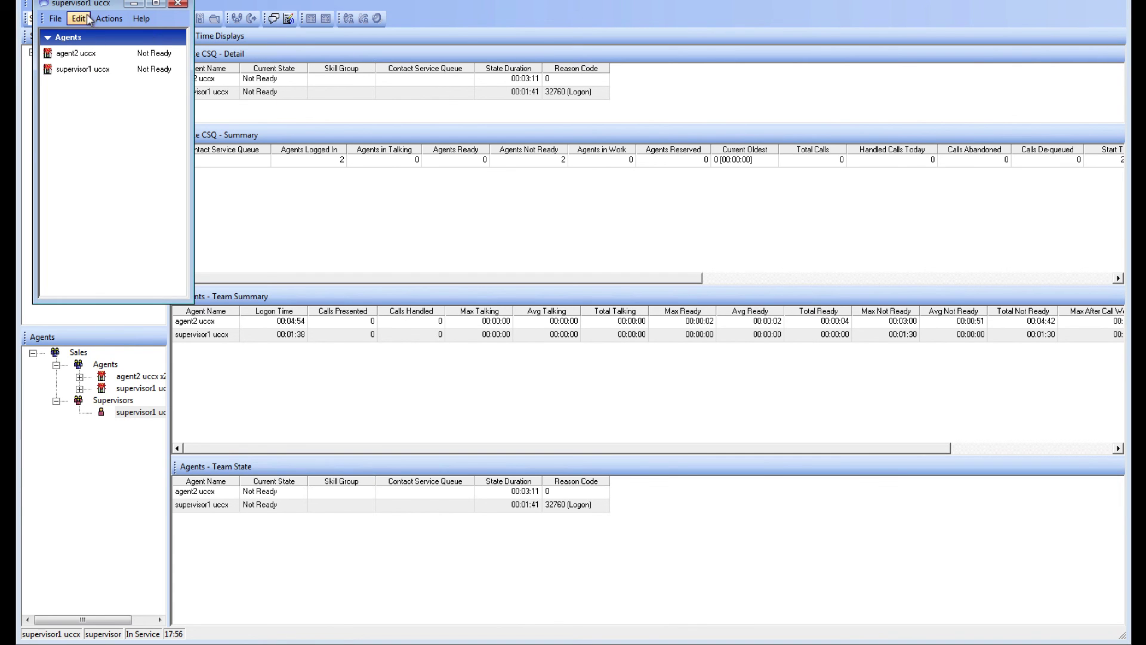
pyautogui.click(179, 3)
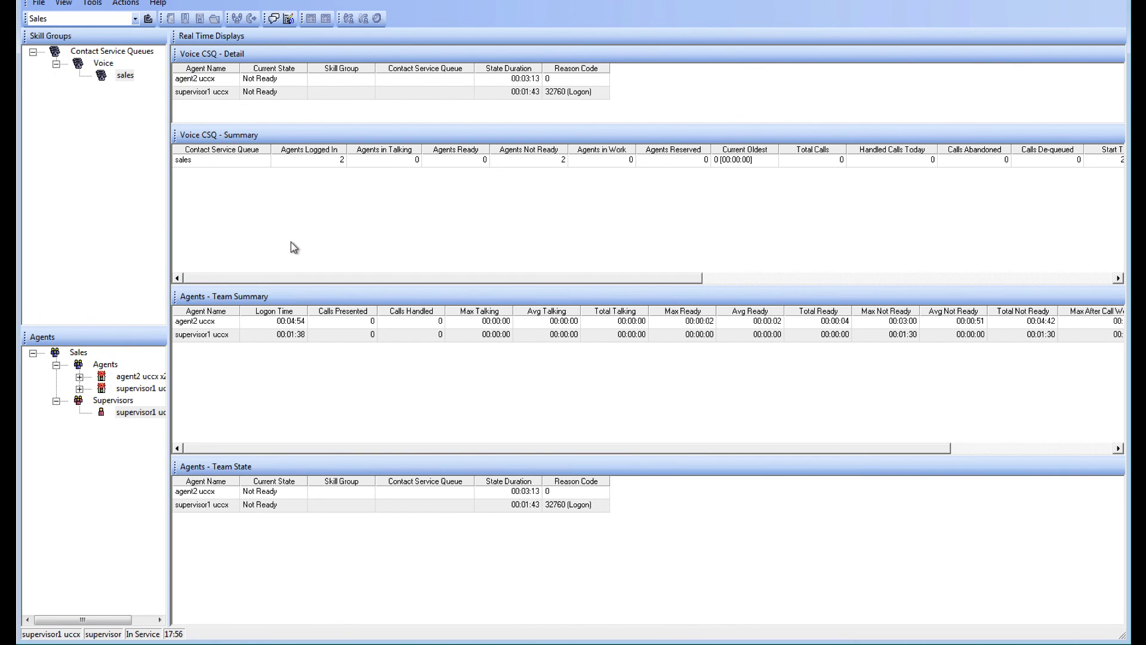
pyautogui.hotkey('ctrl', 'Left')
pyautogui.hotkey('ctrl', 'Right')
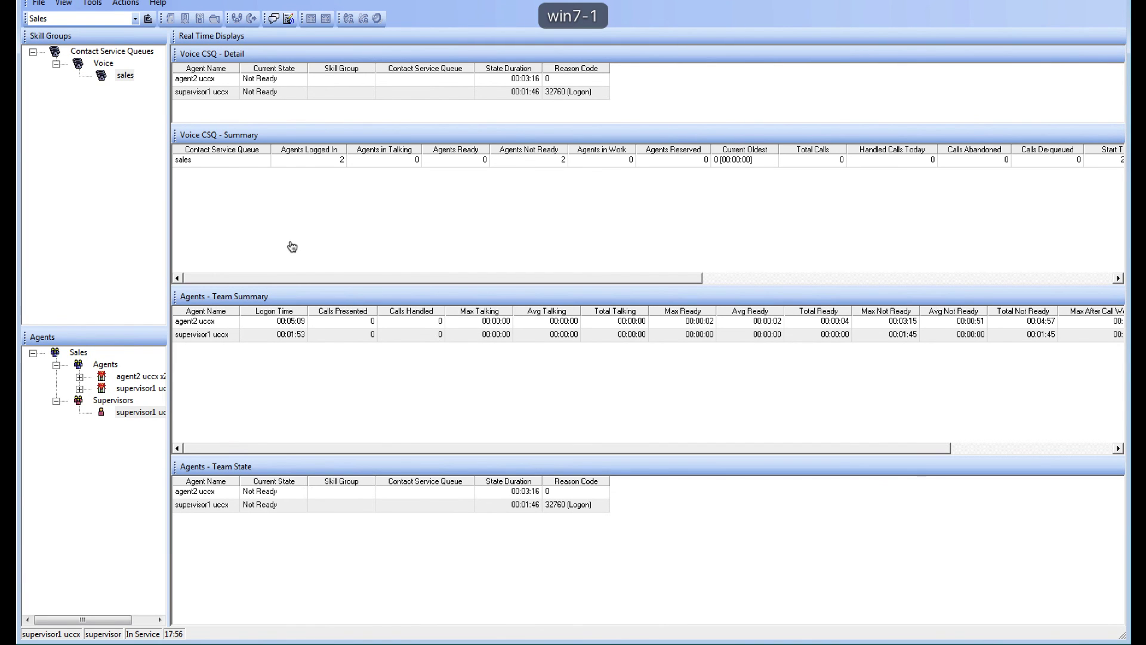
# Step: Switch out of the full-screen remote sessions back to the Mac desktop
pyautogui.hotkey('ctrl', 'Left')
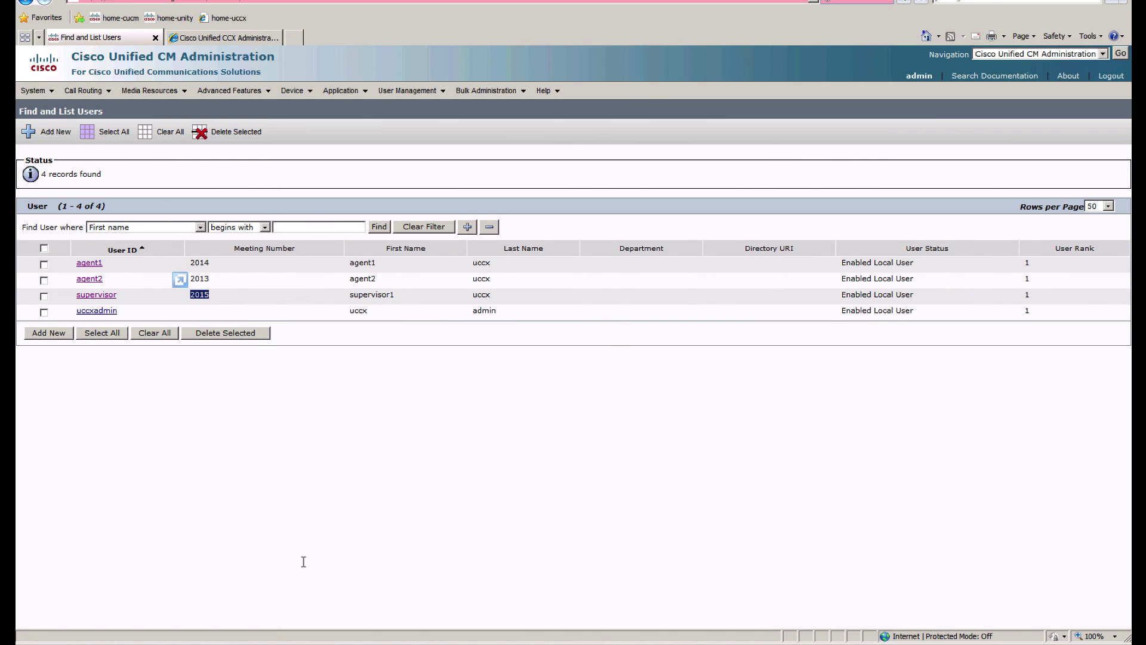
pyautogui.hotkey('ctrl', 'Left')
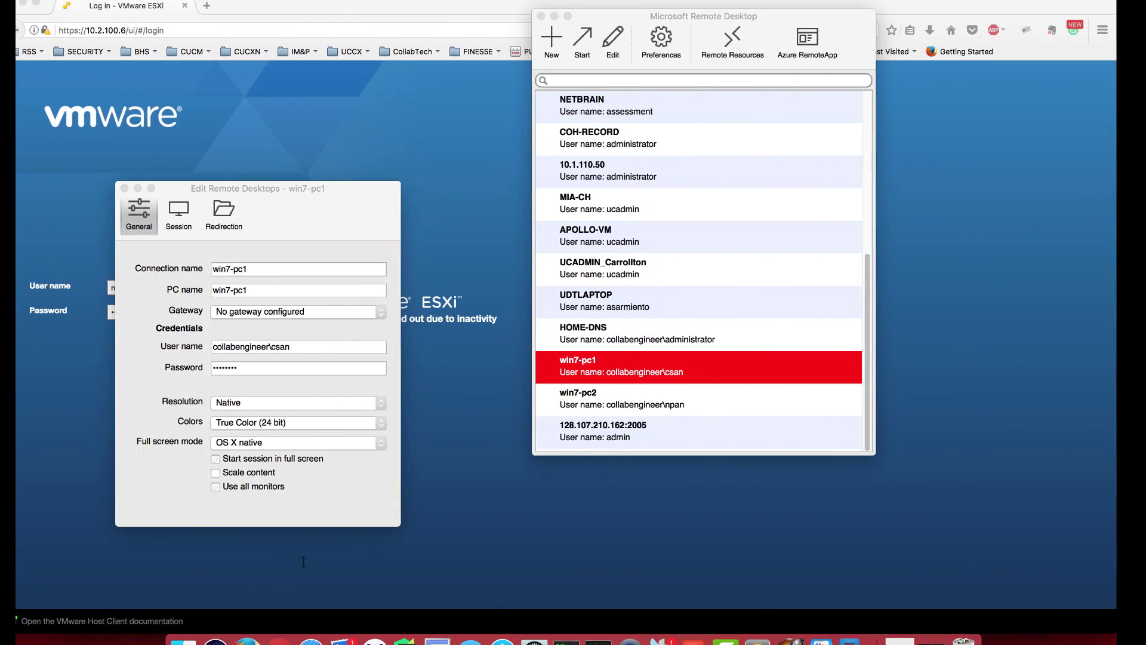